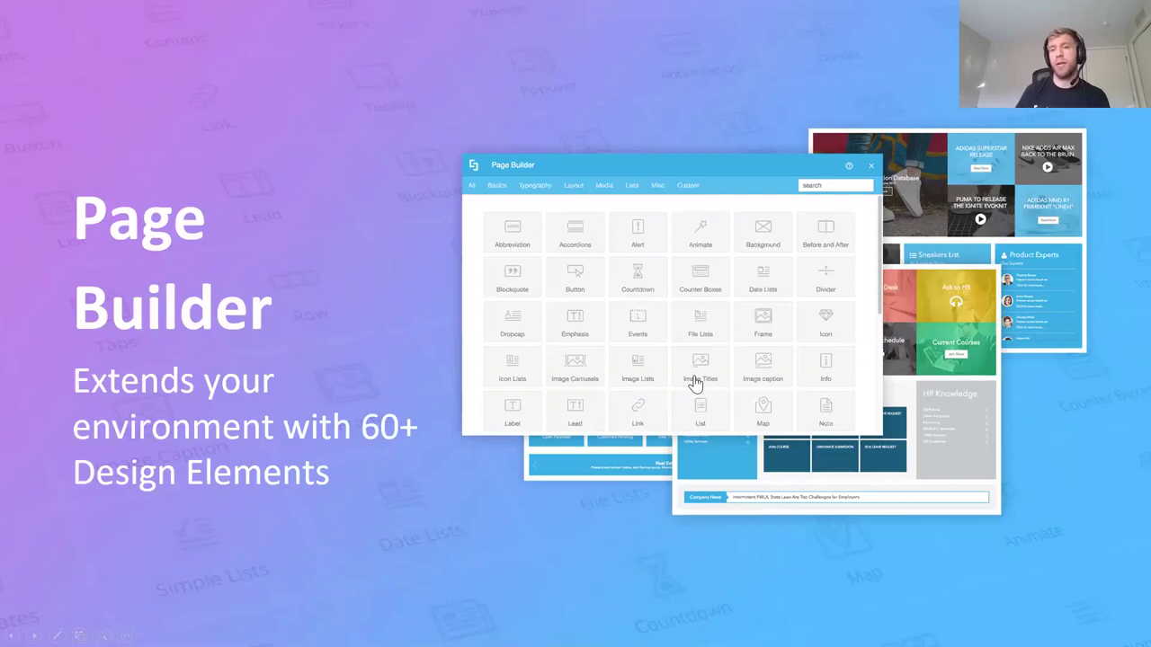
key(Right)
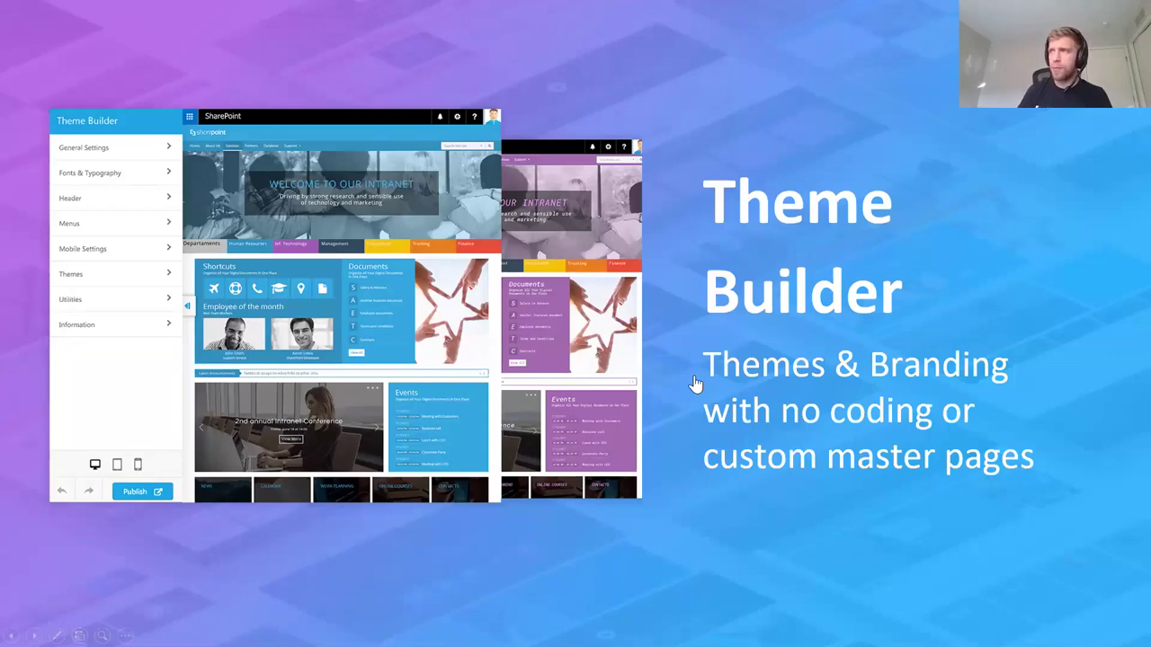
click(695, 384)
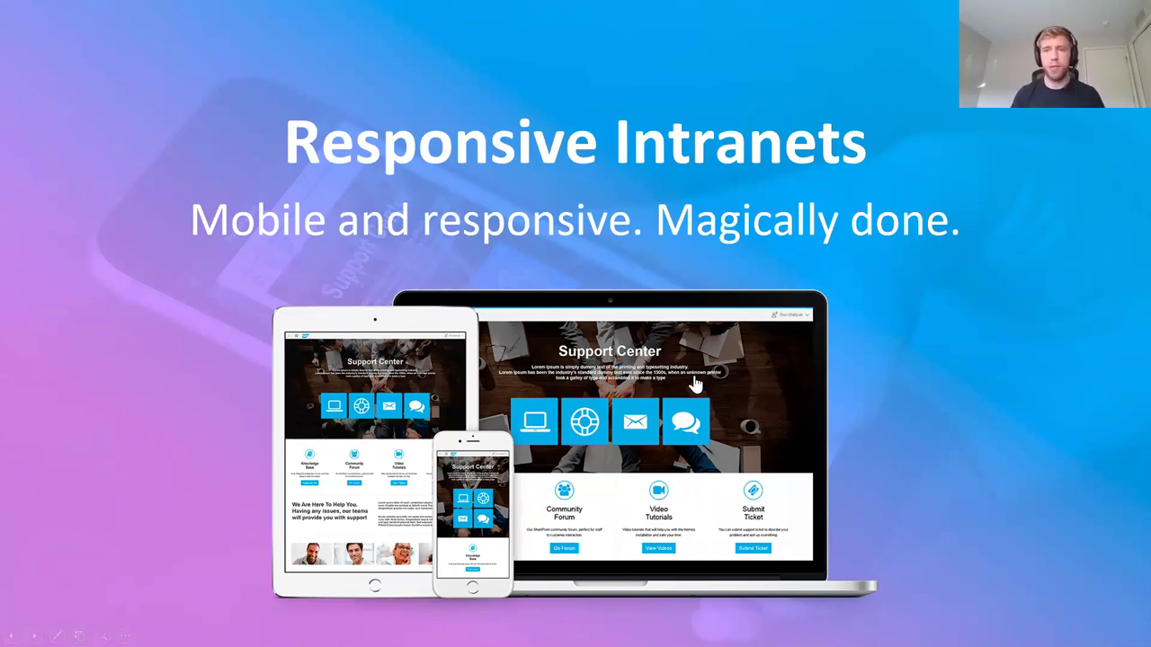
click(695, 383)
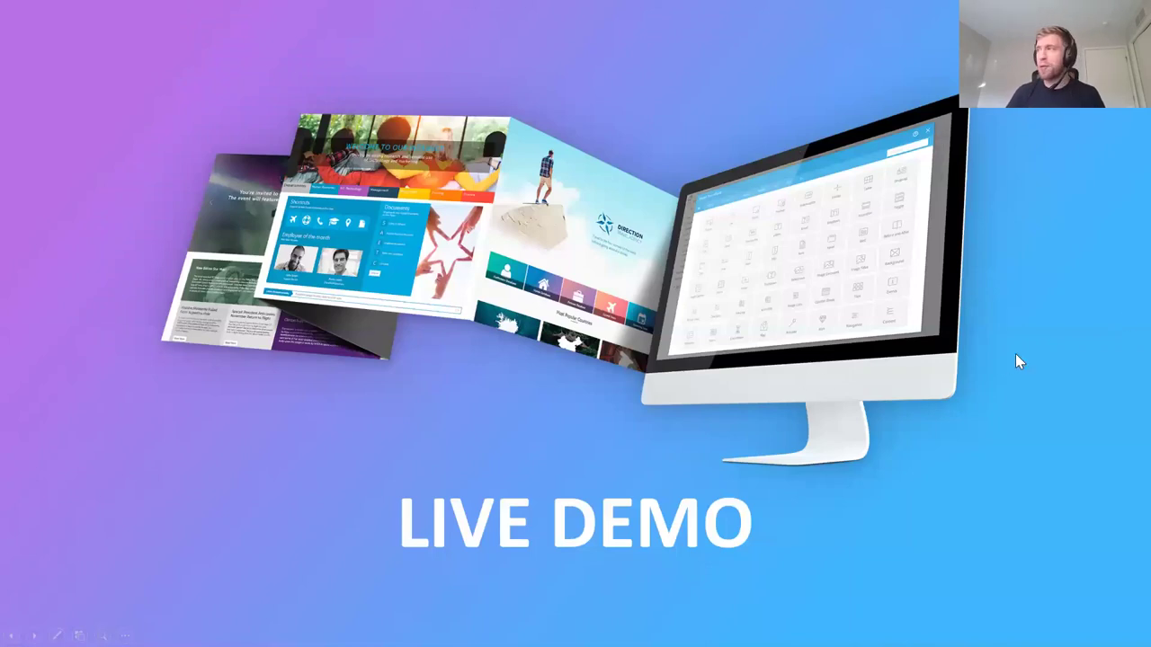
- Switch to the browser and look through the sample page designs on the ShortPoint demos site
key(alt+Tab)
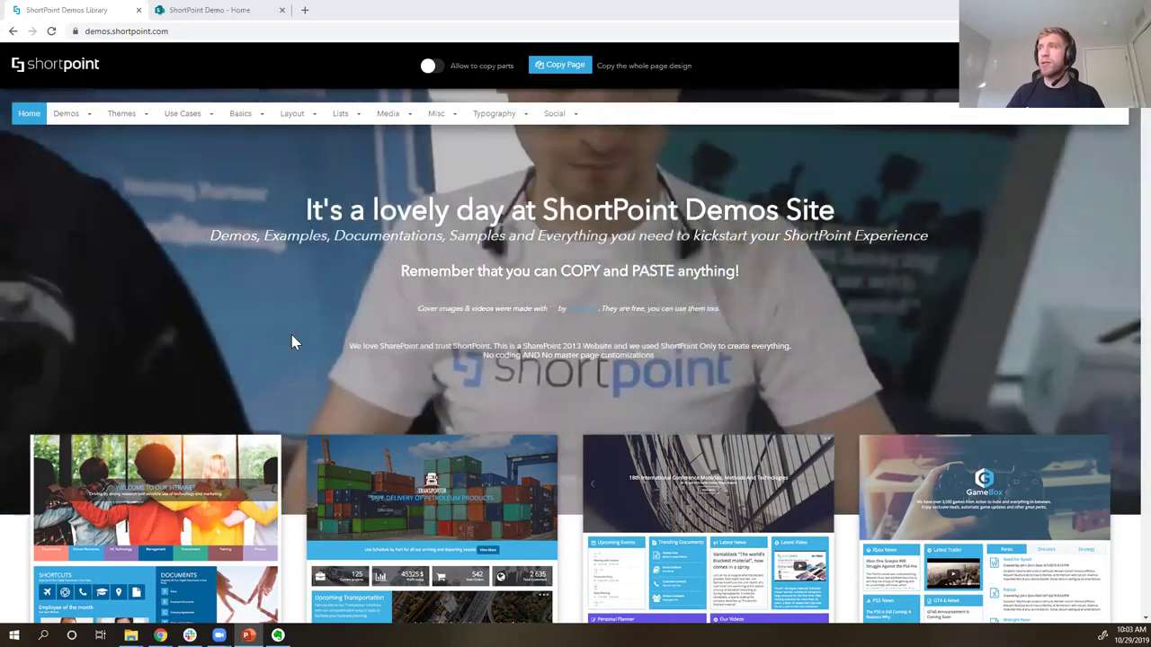
scroll(292, 337, down, 3)
scroll(291, 340, down, 2)
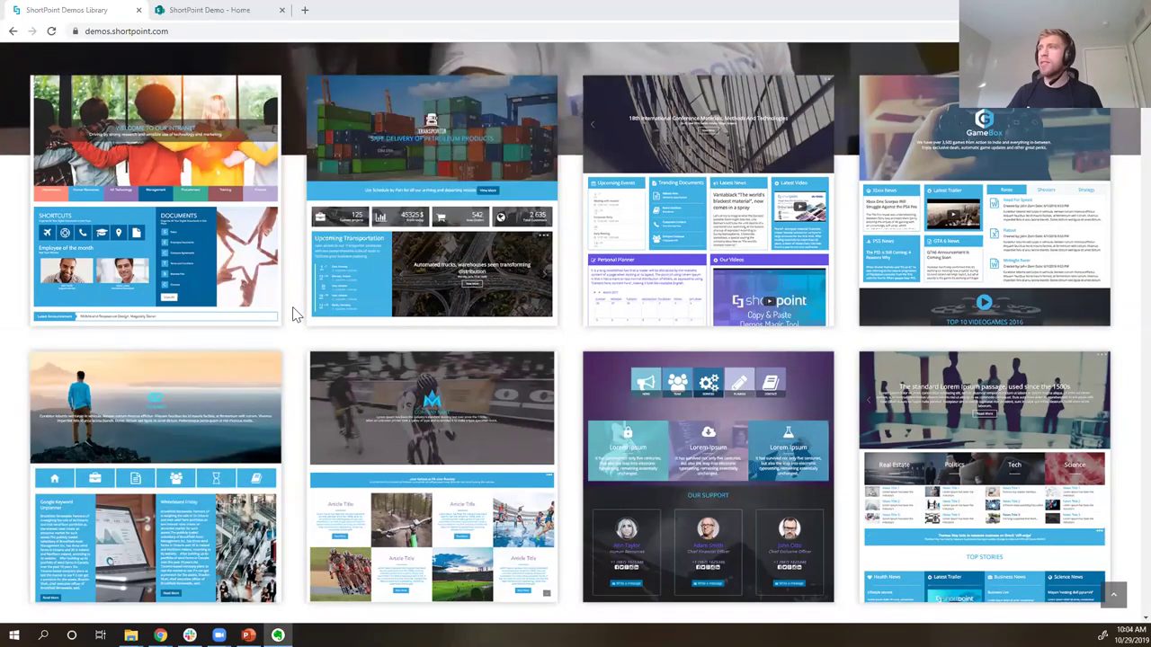
scroll(295, 313, down, 1)
scroll(296, 314, down, 4)
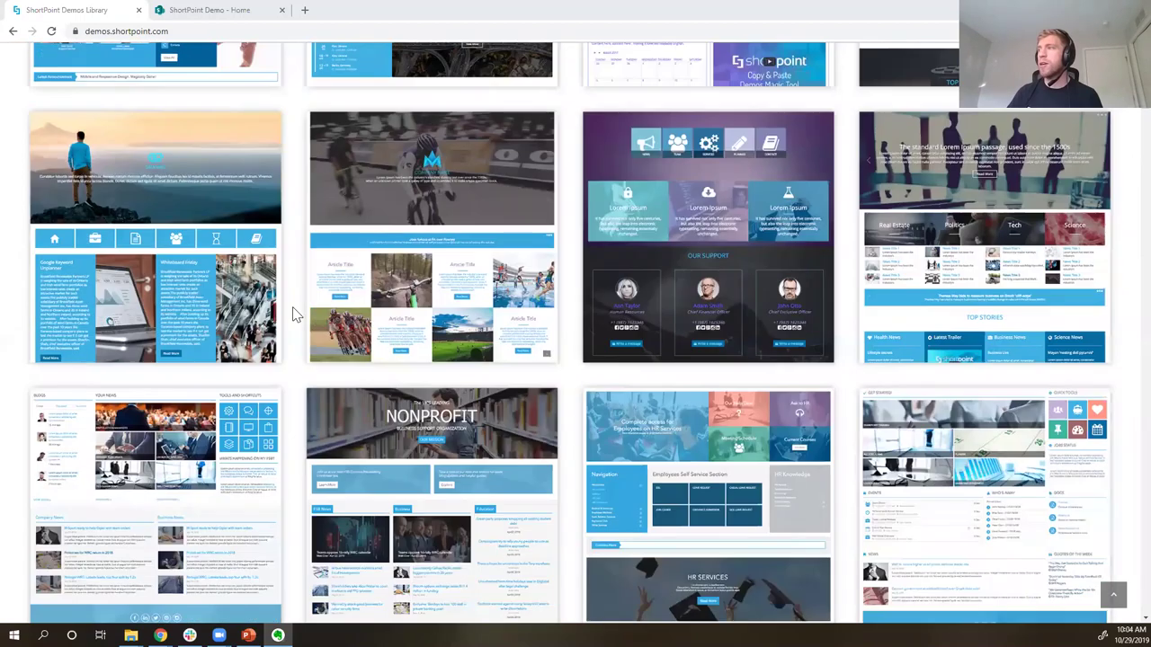
scroll(296, 314, down, 3)
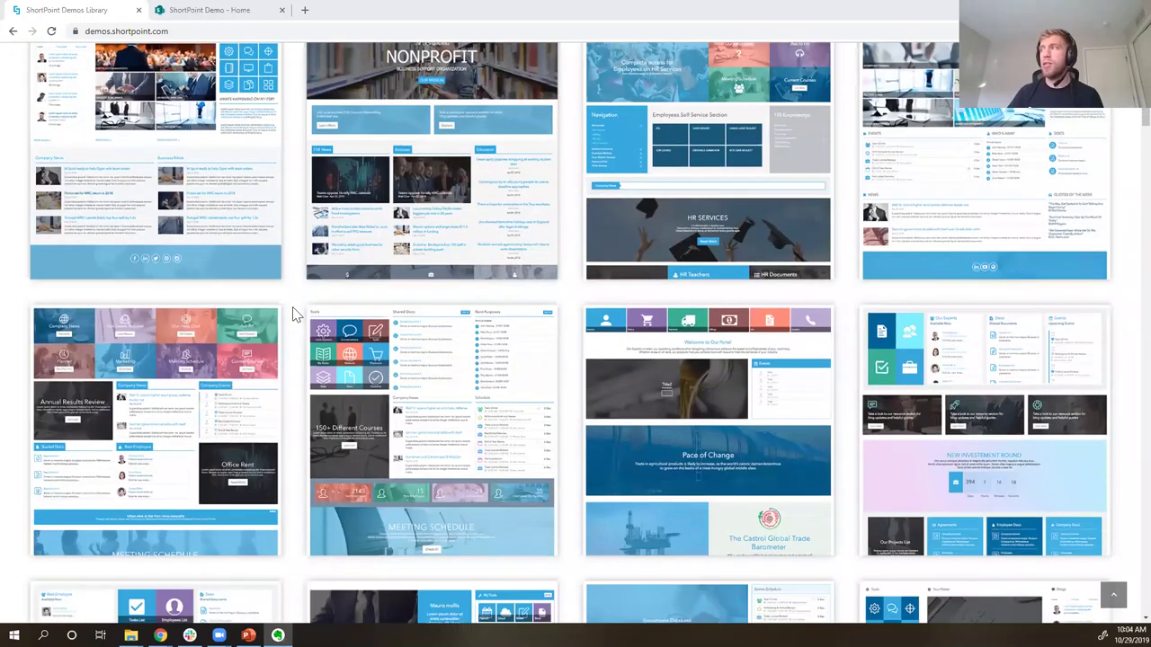
scroll(296, 314, up, 8)
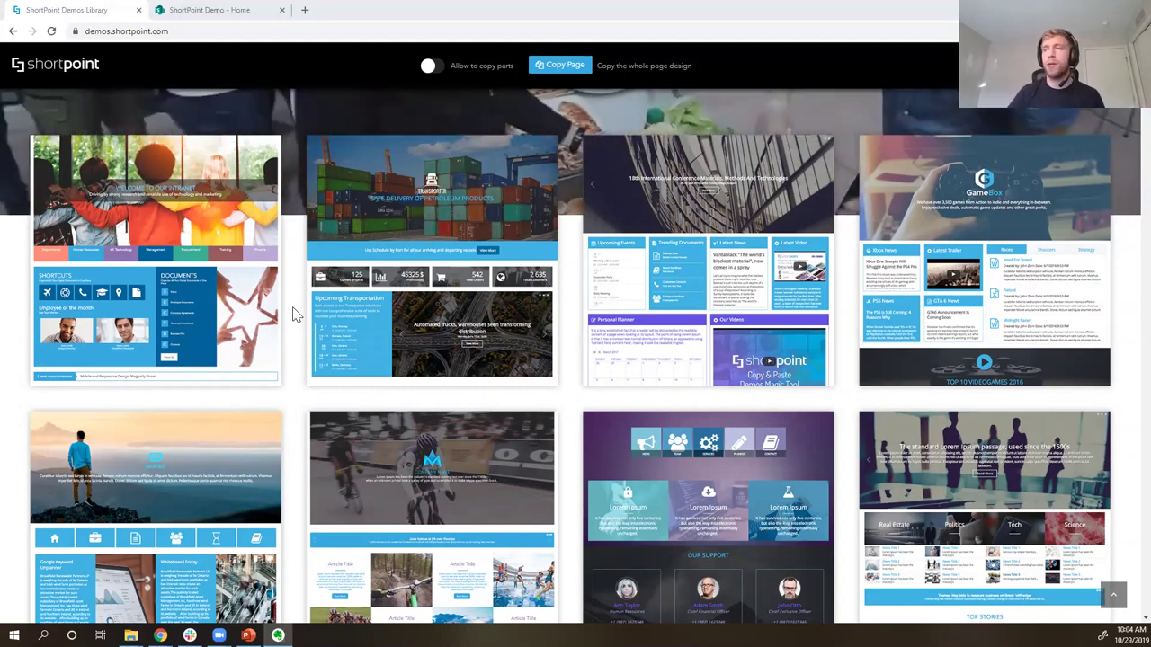
- Open the ShortPoint Demo home page for editing, with the insert options shown for its empty content area
click(211, 16)
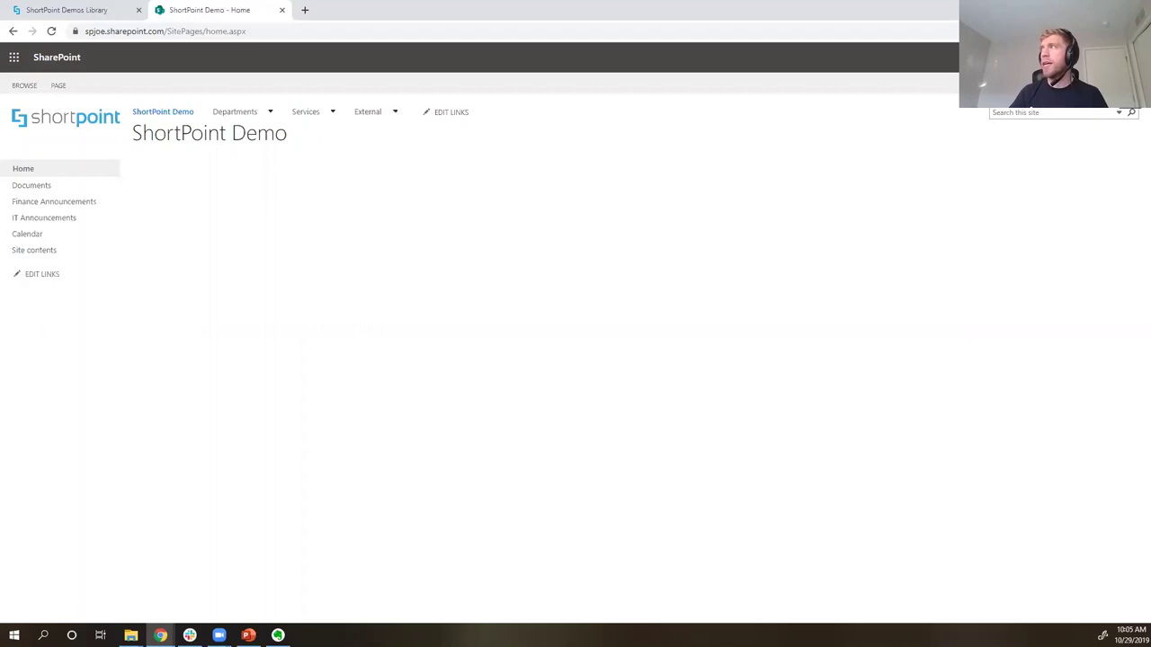
key(F5)
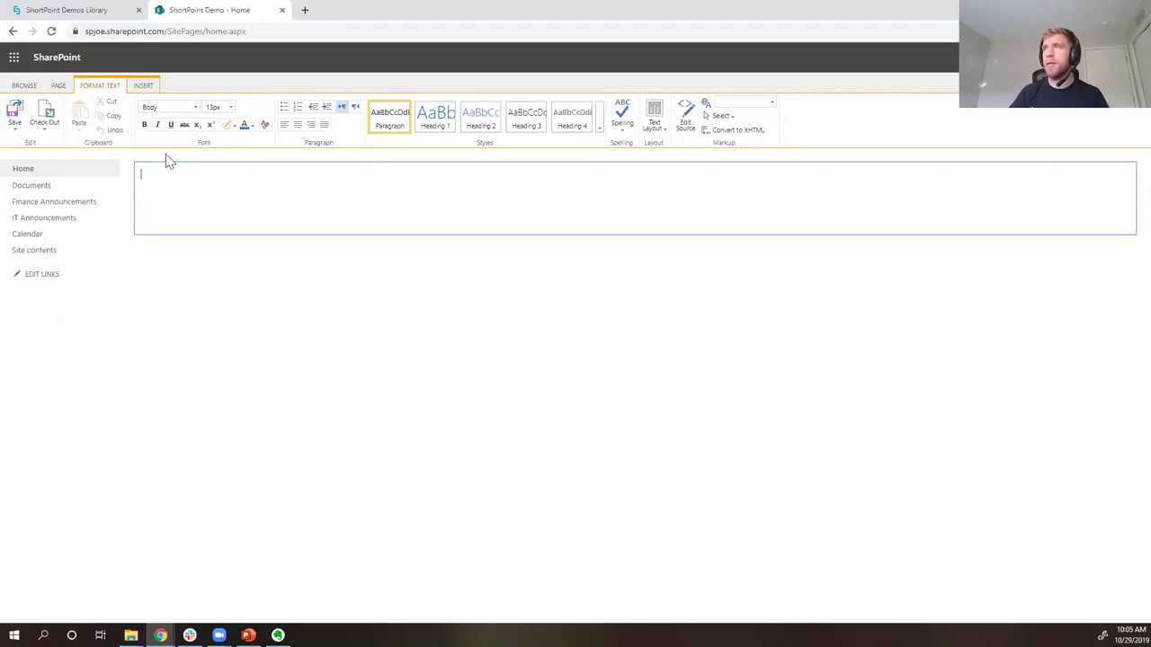
click(144, 86)
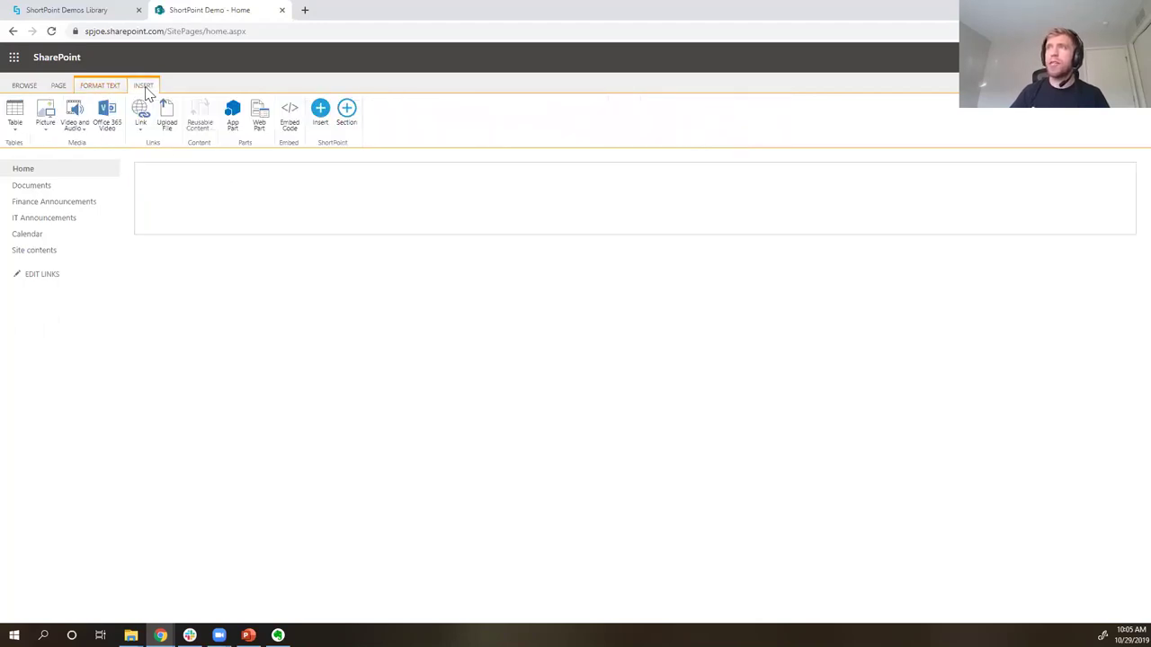
click(162, 176)
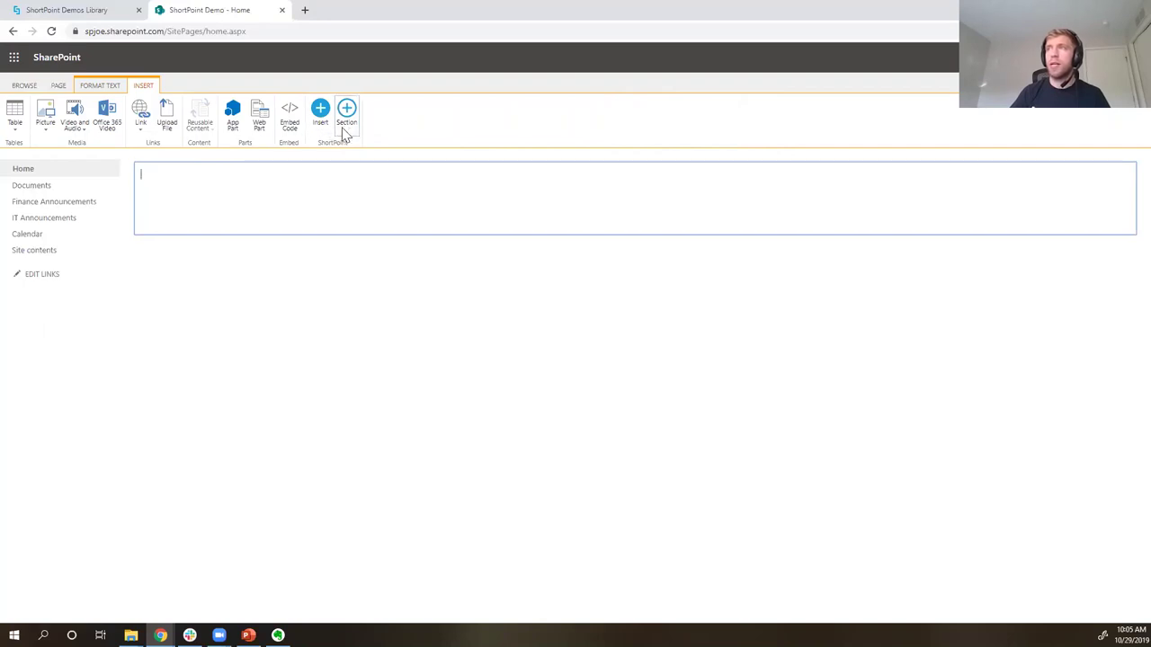
click(243, 189)
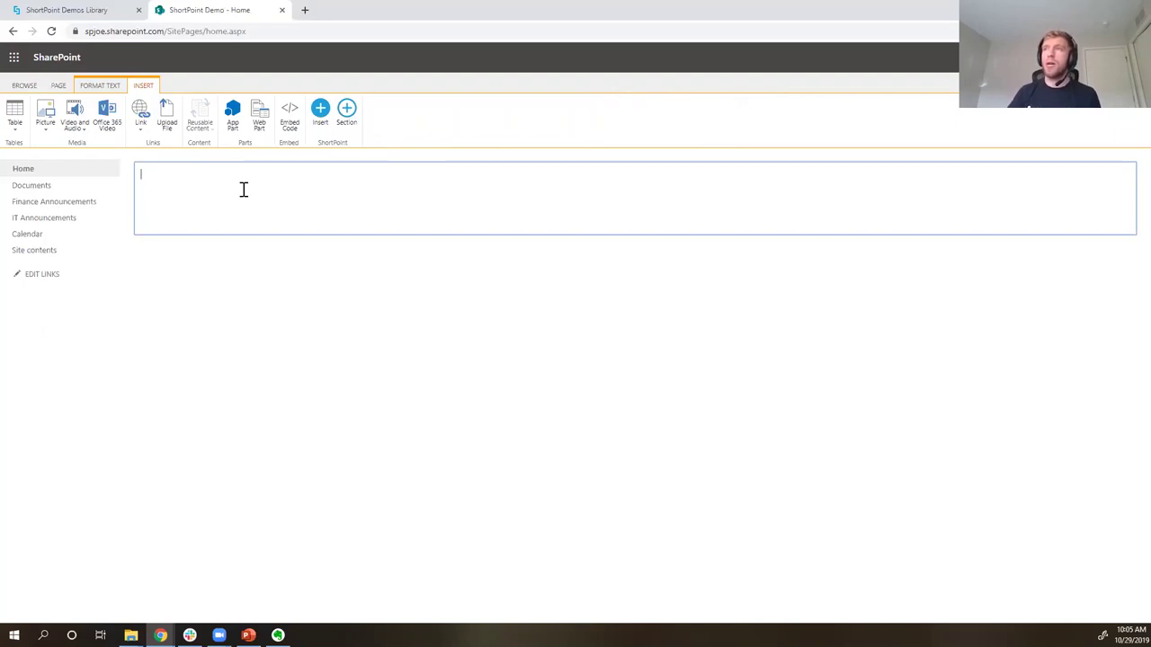
click(151, 176)
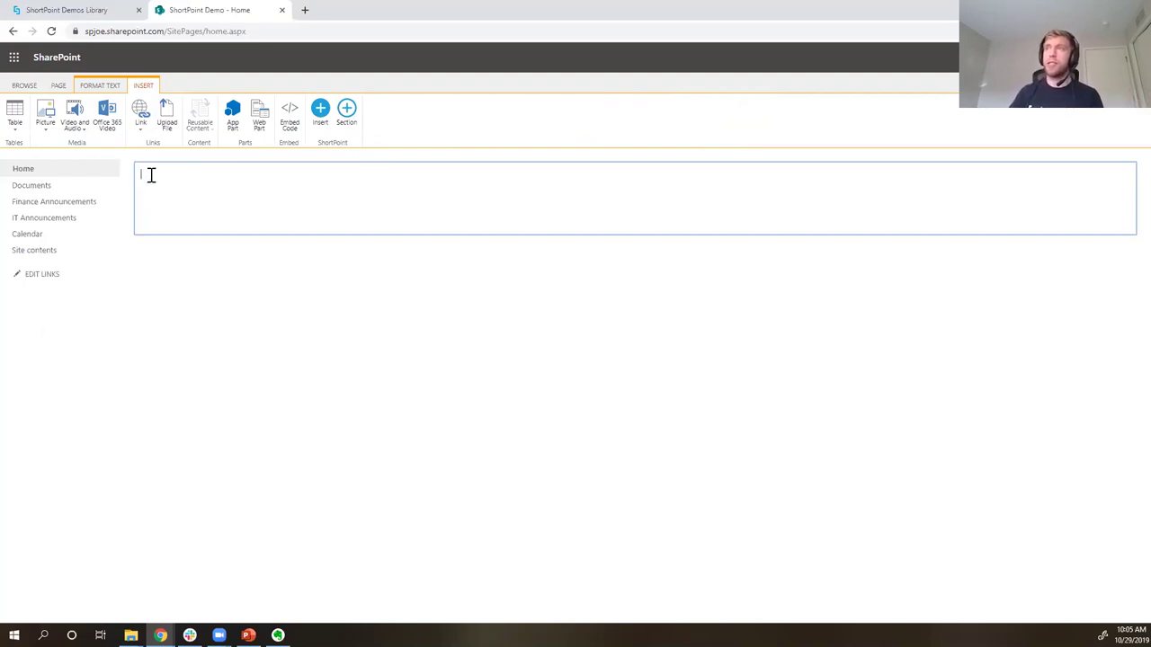
- Review SharePoint's built-in text layout options for the page content without choosing one
click(100, 86)
click(214, 179)
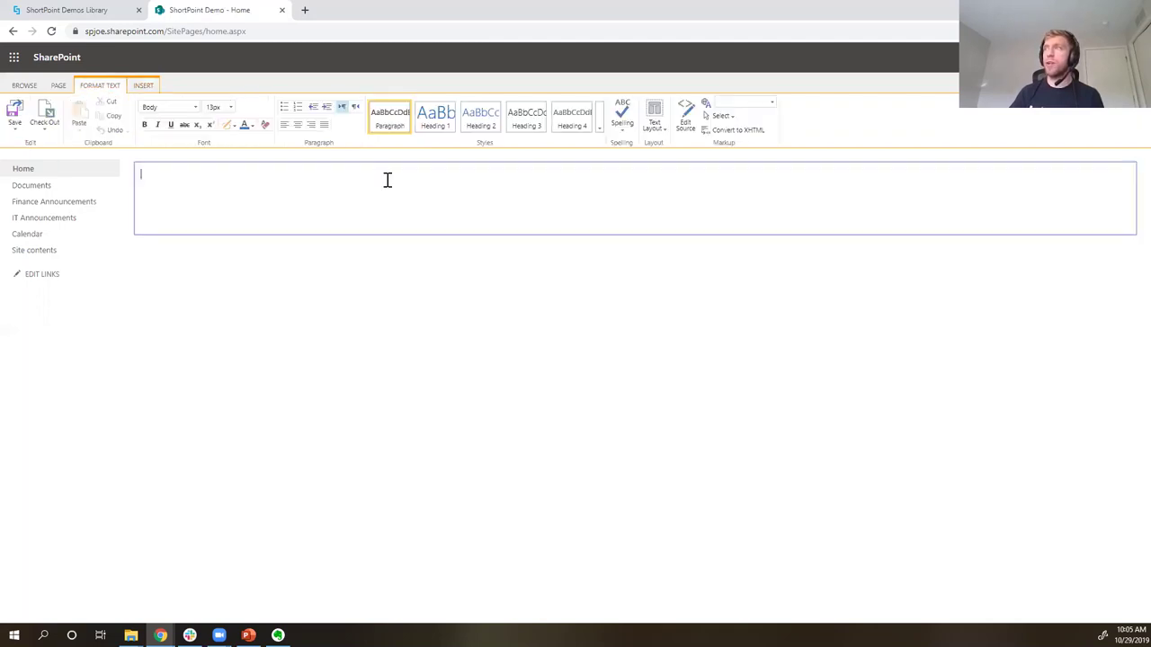
click(661, 133)
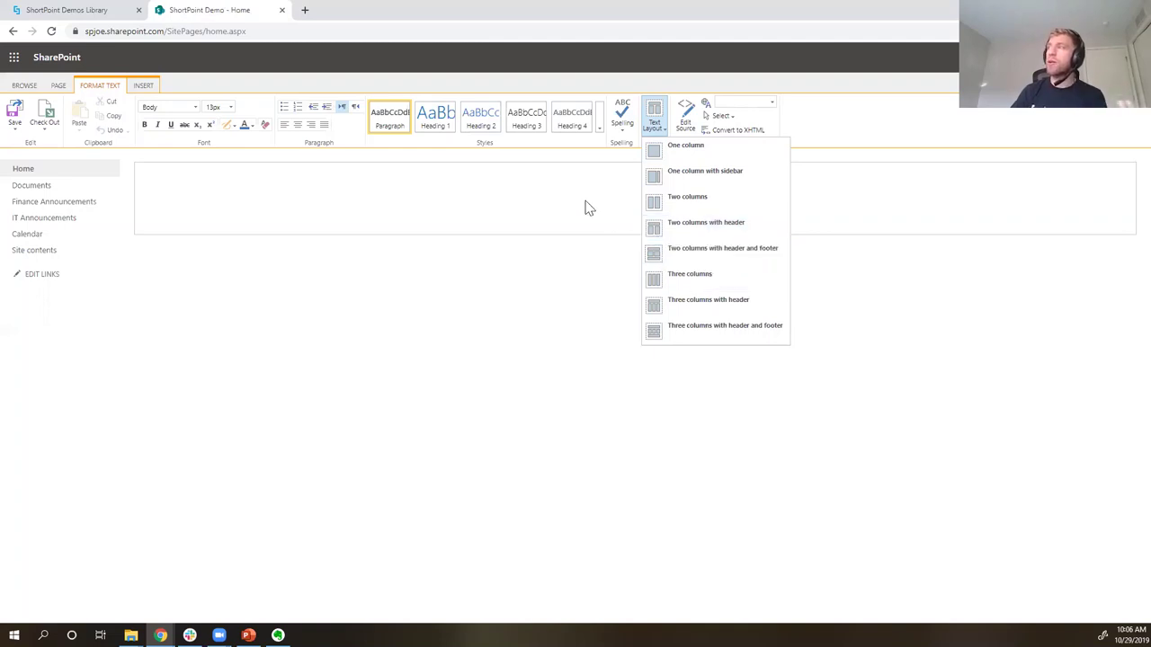
click(499, 189)
click(231, 183)
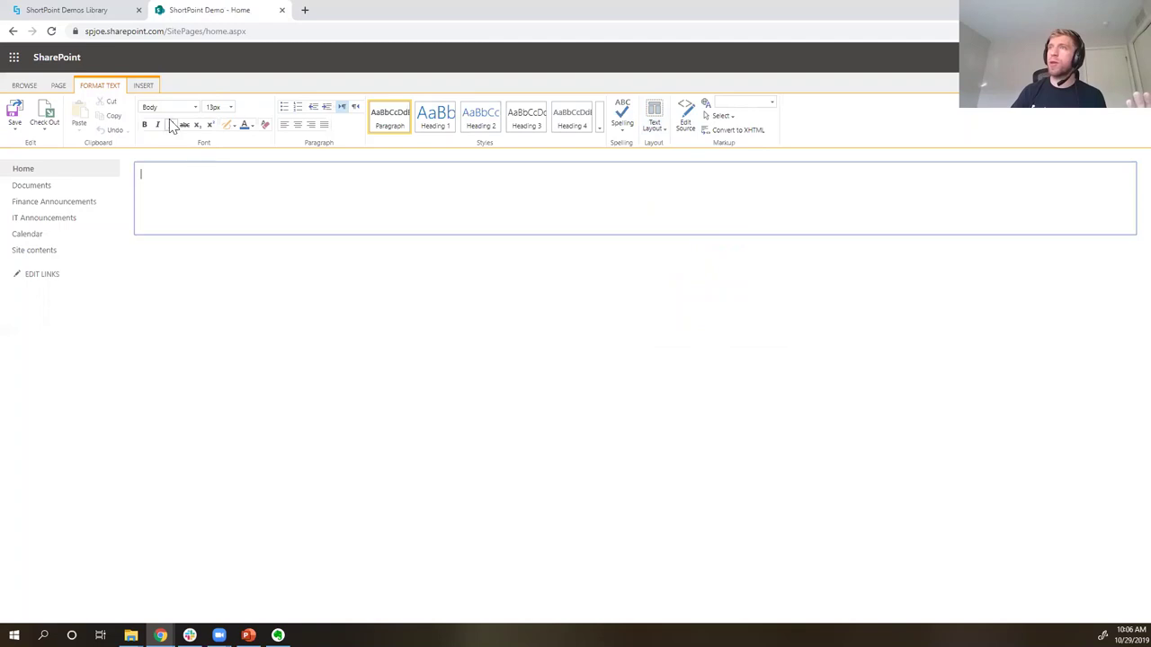
- Insert a ShortPoint section in the content area and give its row a two-column 1/2 + 1/2 layout
click(143, 85)
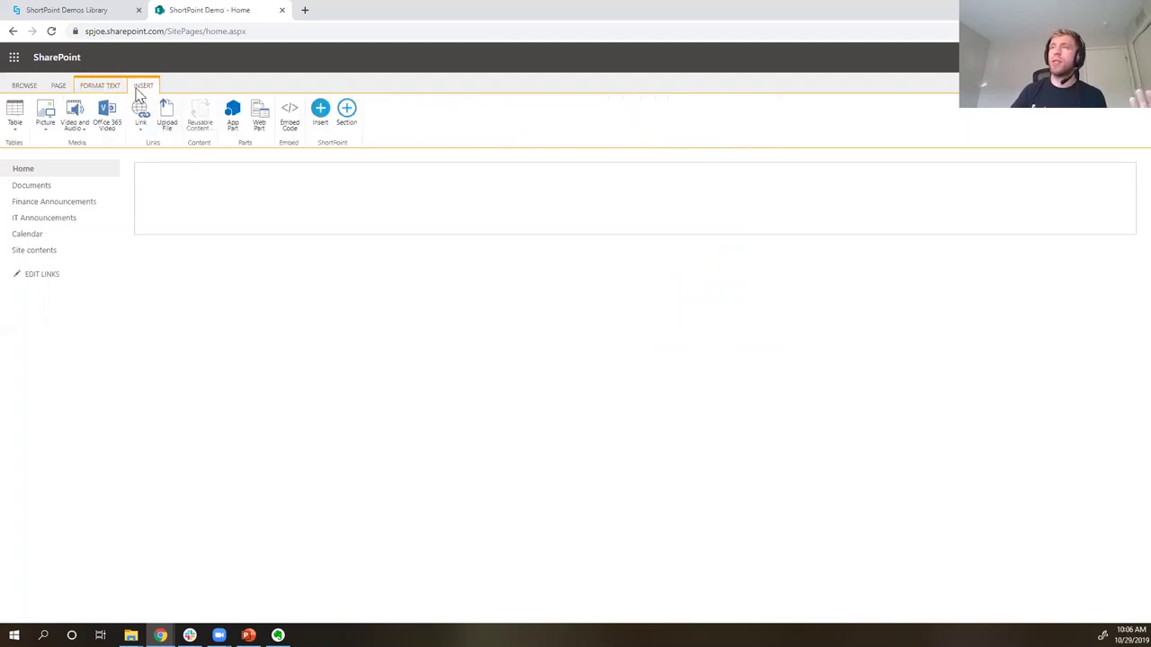
click(165, 171)
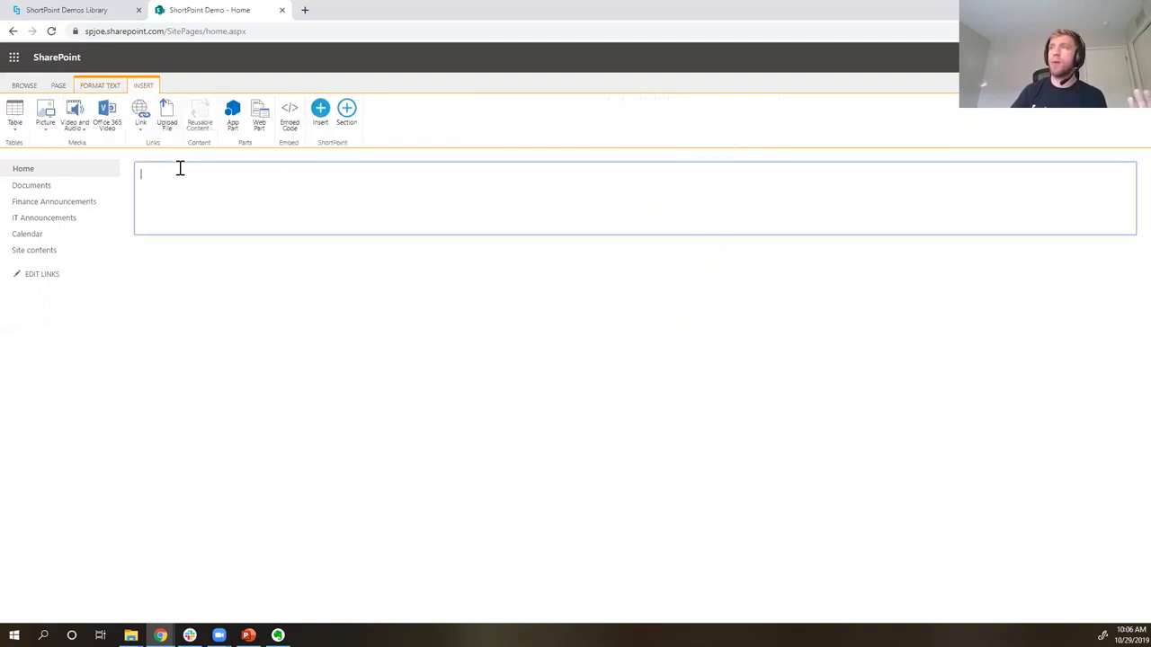
click(348, 112)
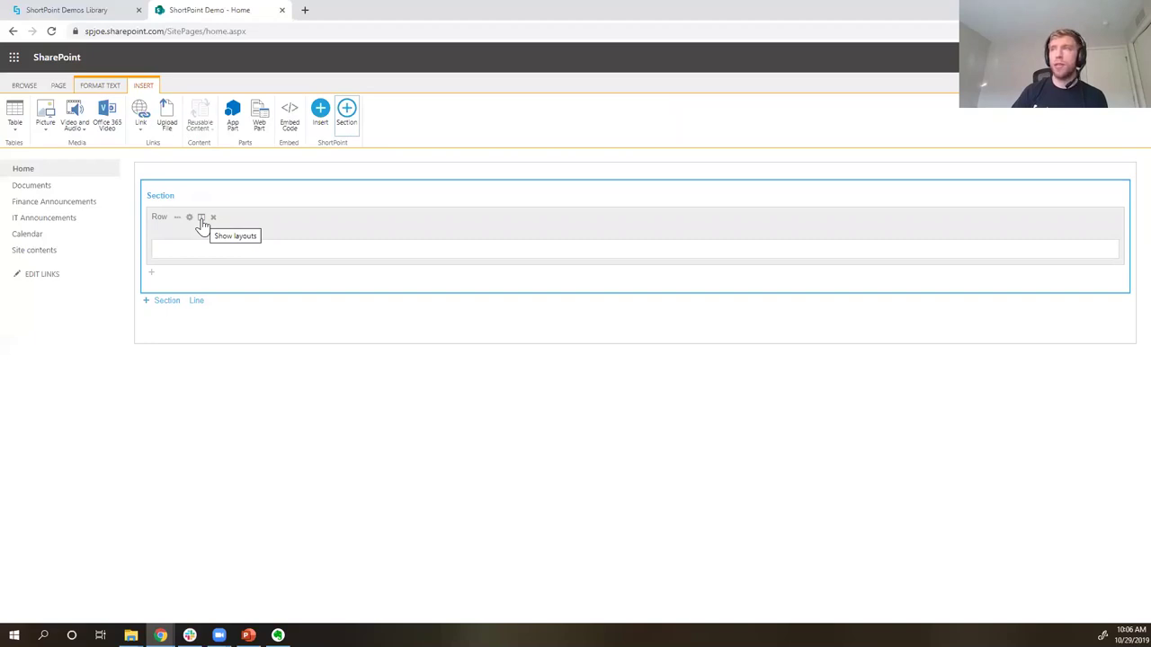
click(201, 218)
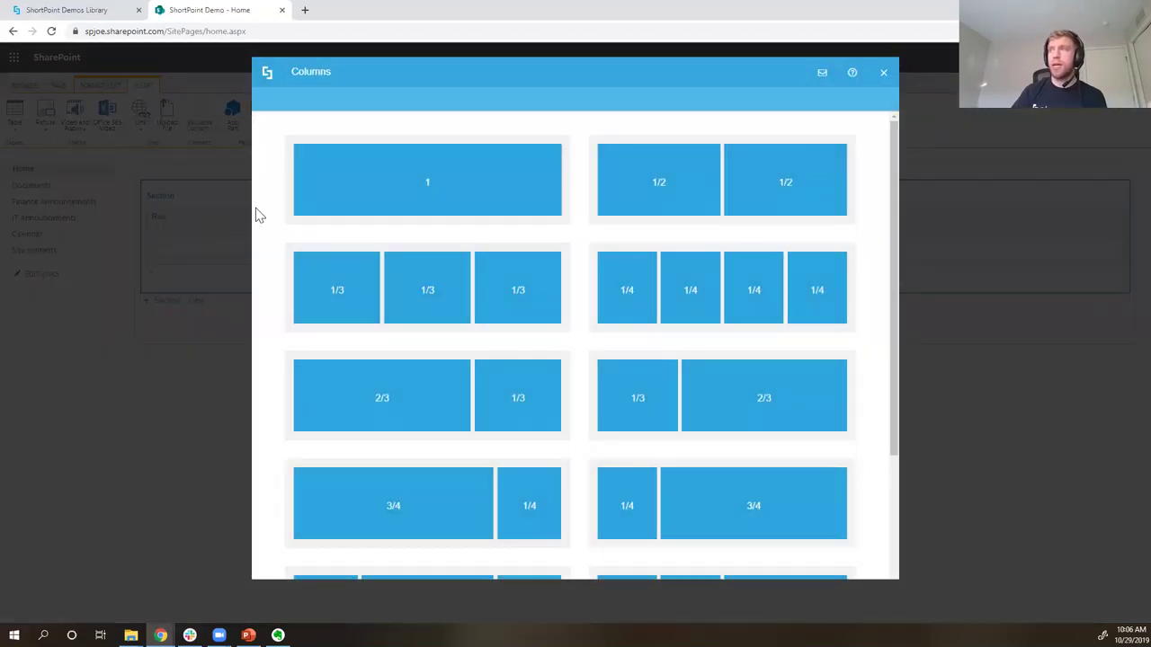
scroll(273, 210, down, 3)
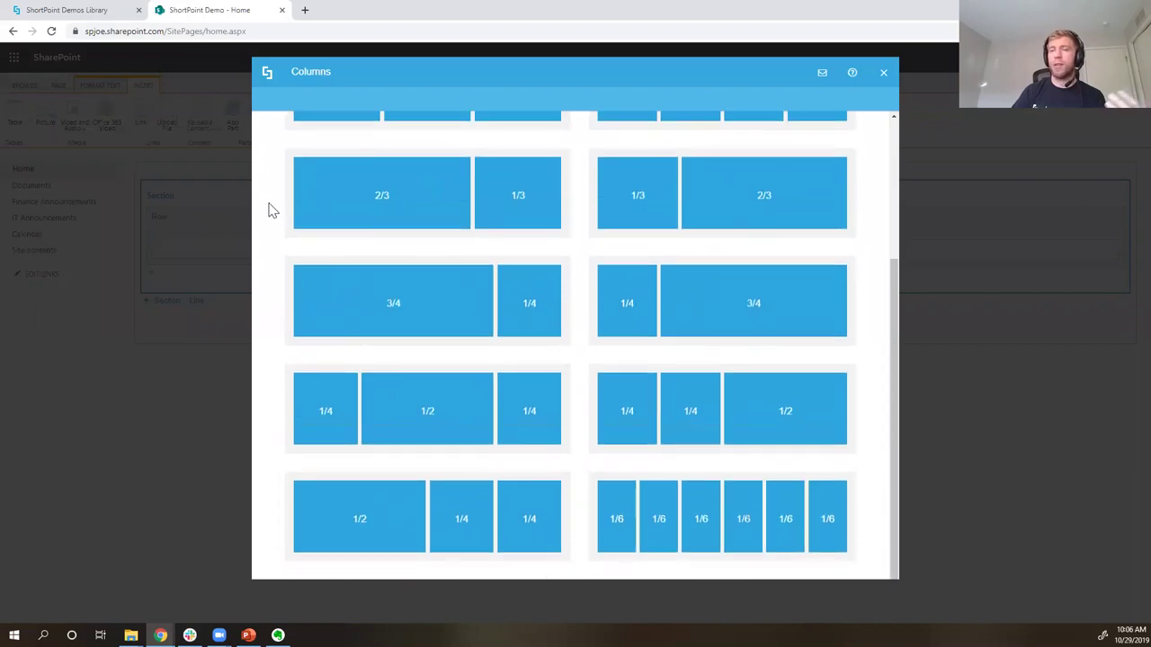
scroll(272, 210, up, 3)
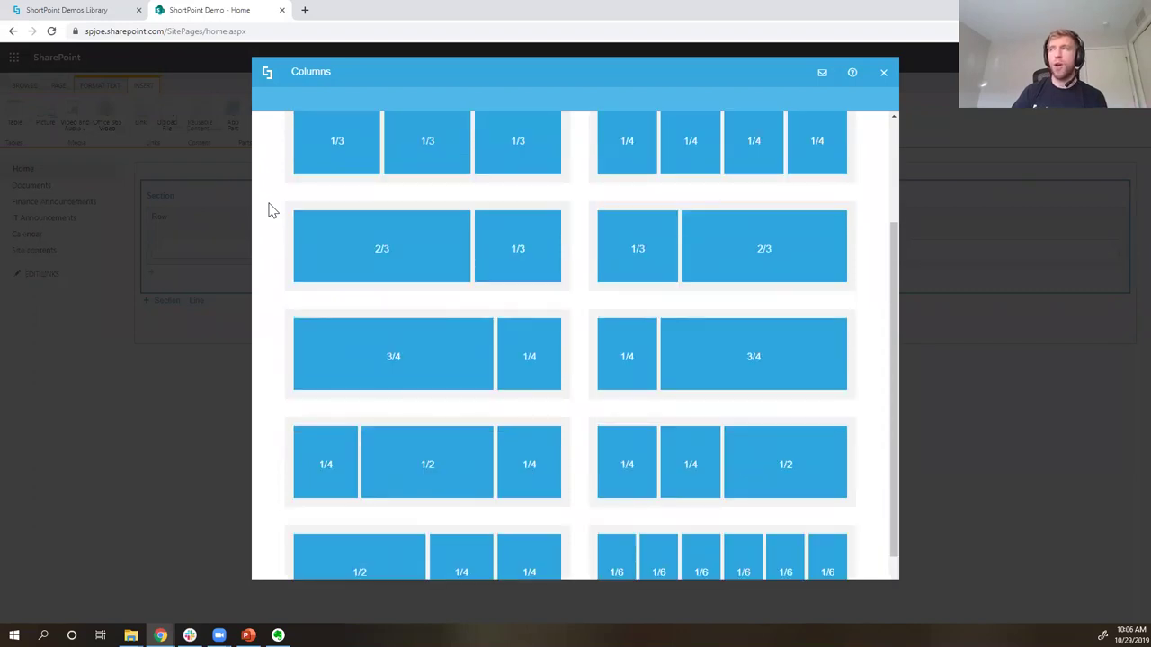
click(710, 186)
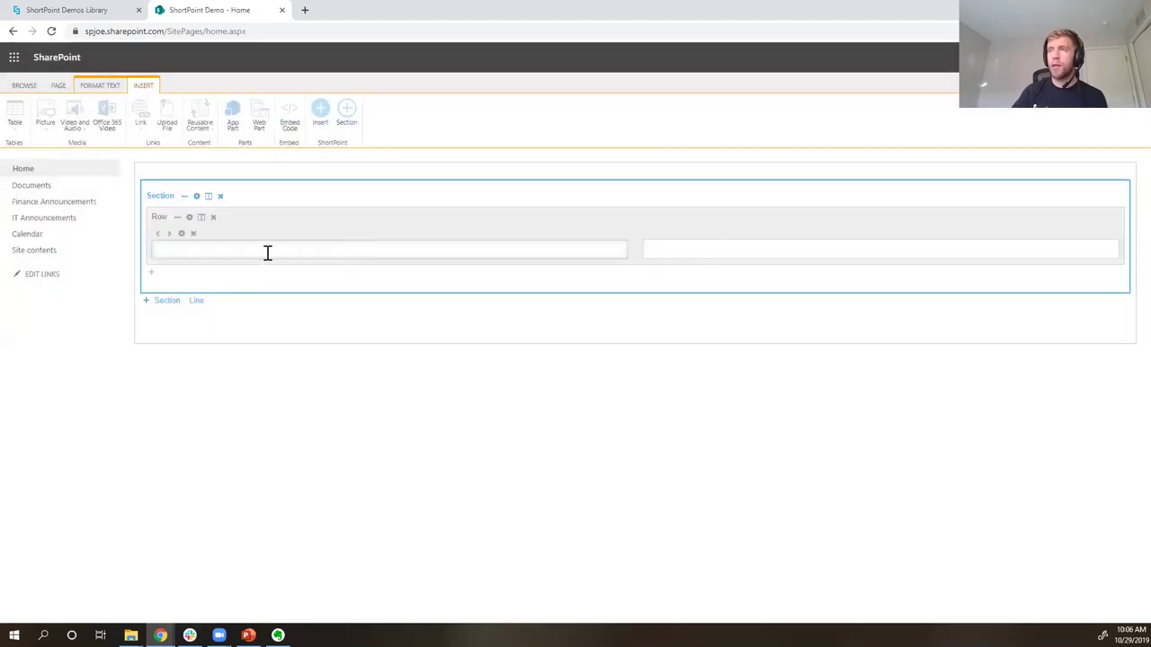
- Try widening the row's first column to about two thirds, and restore both columns to equal halves
click(170, 236)
click(170, 235)
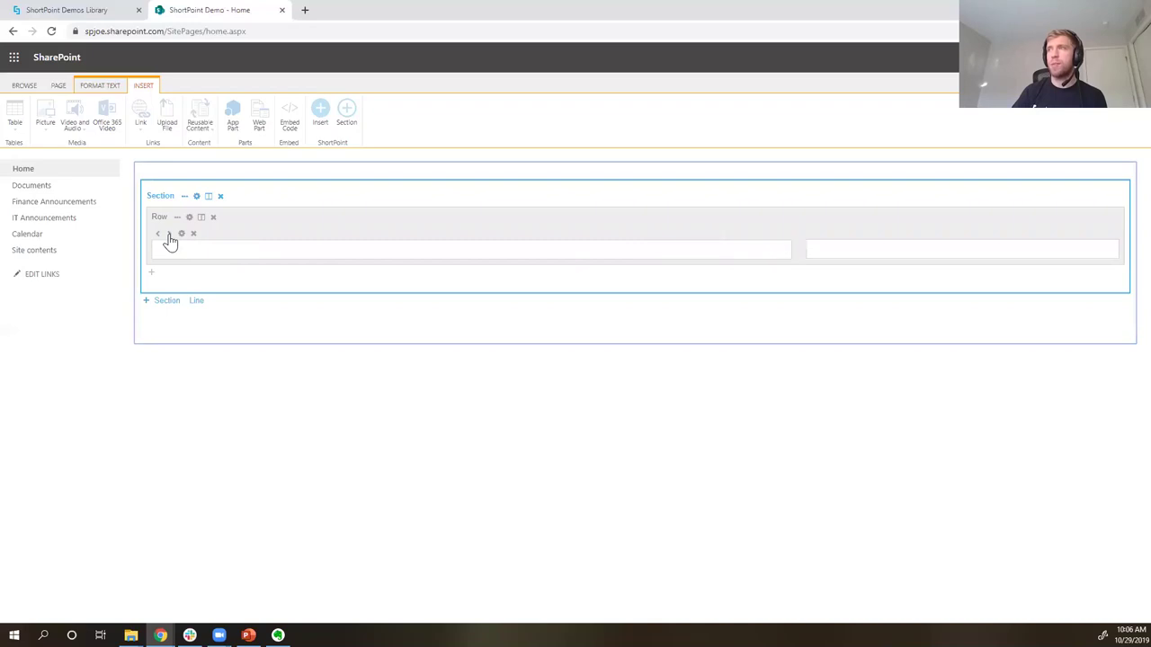
click(157, 235)
click(157, 235)
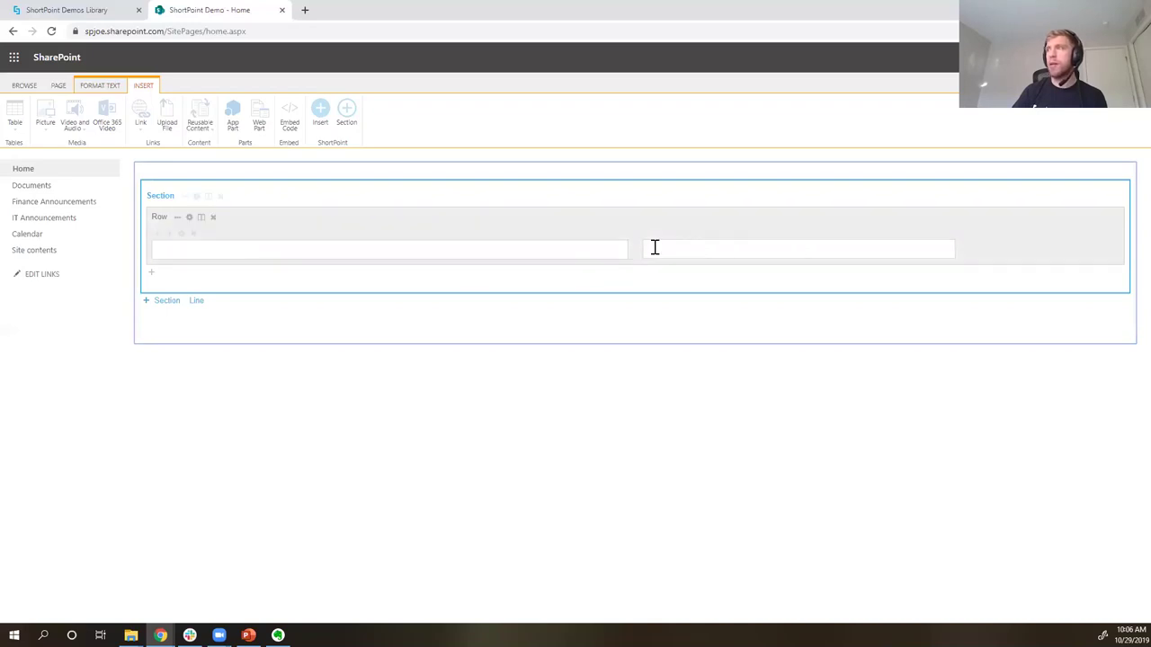
click(660, 234)
click(659, 234)
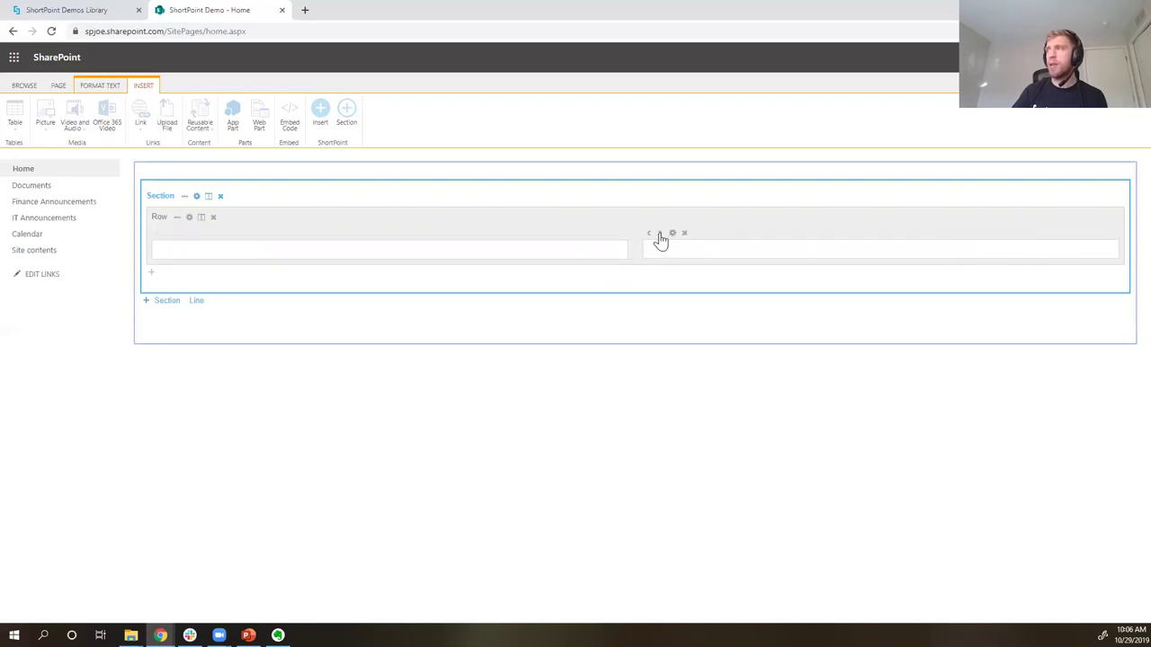
click(432, 247)
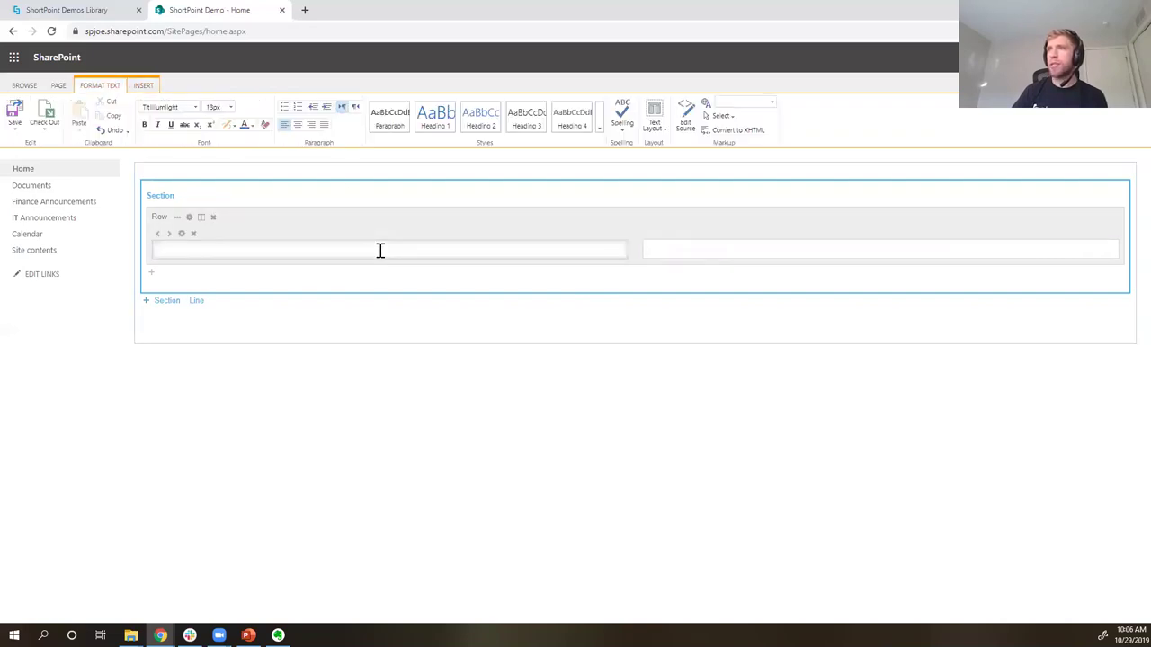
- Add a second row and a second section below the two-column row, and delete both again
click(151, 274)
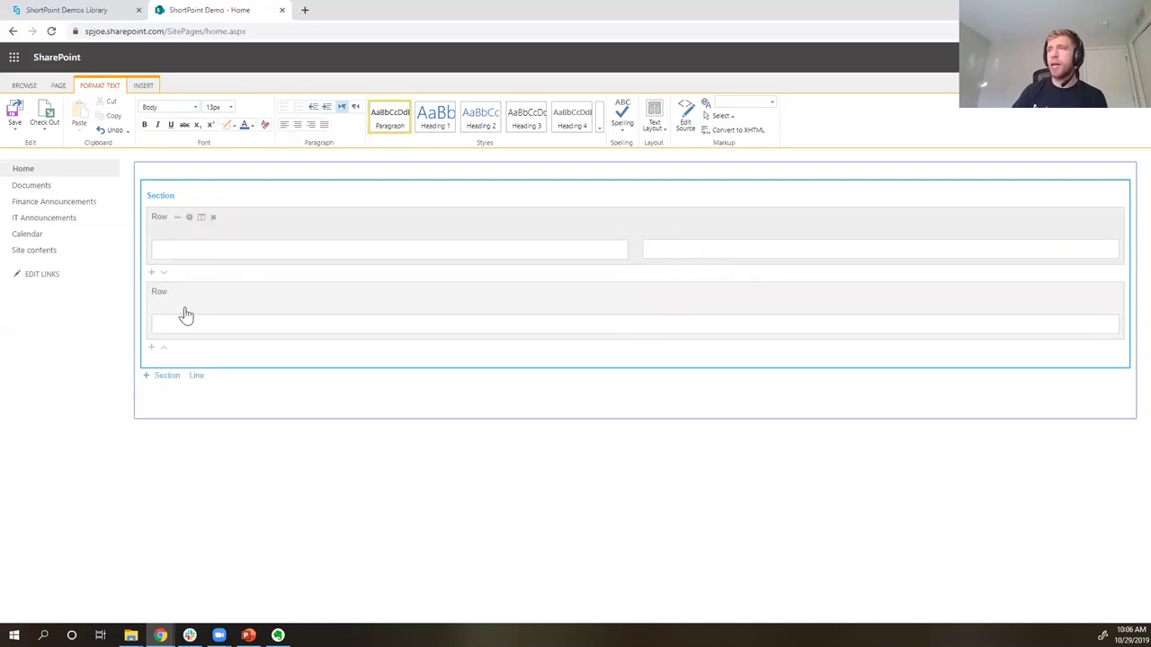
click(167, 376)
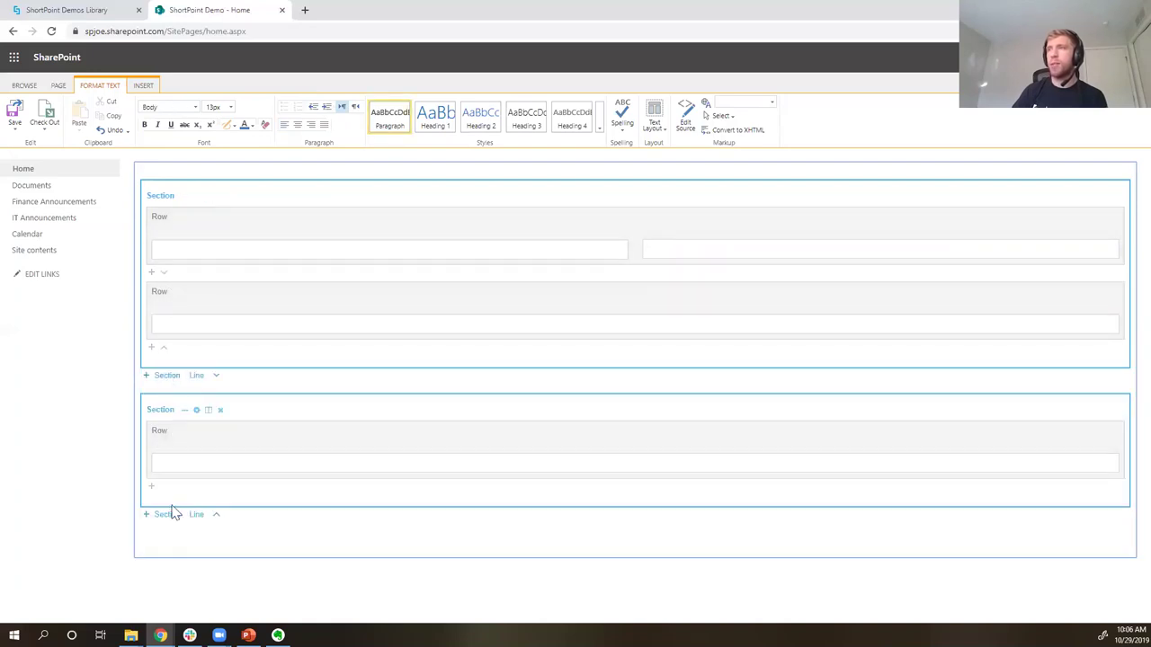
click(220, 411)
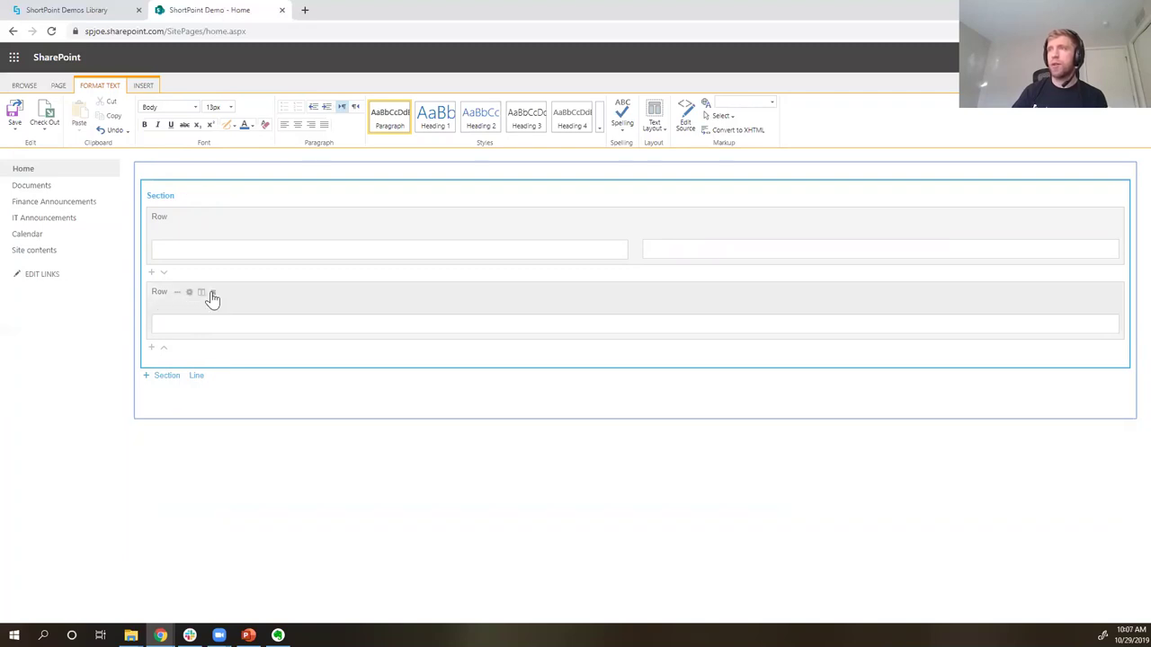
click(213, 294)
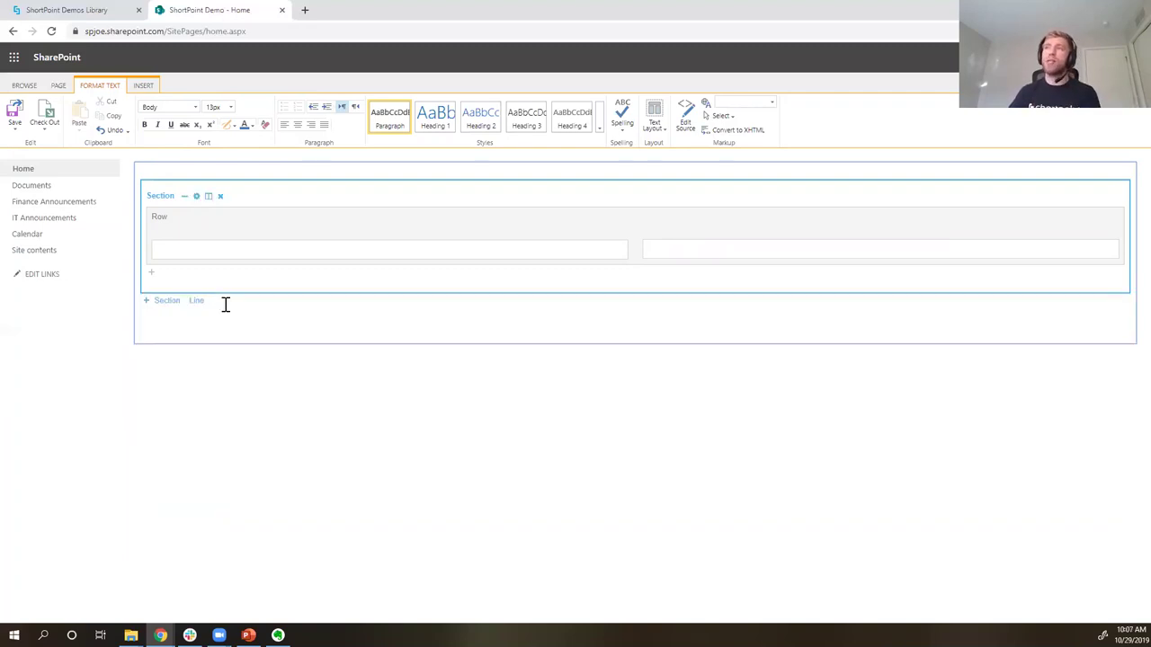
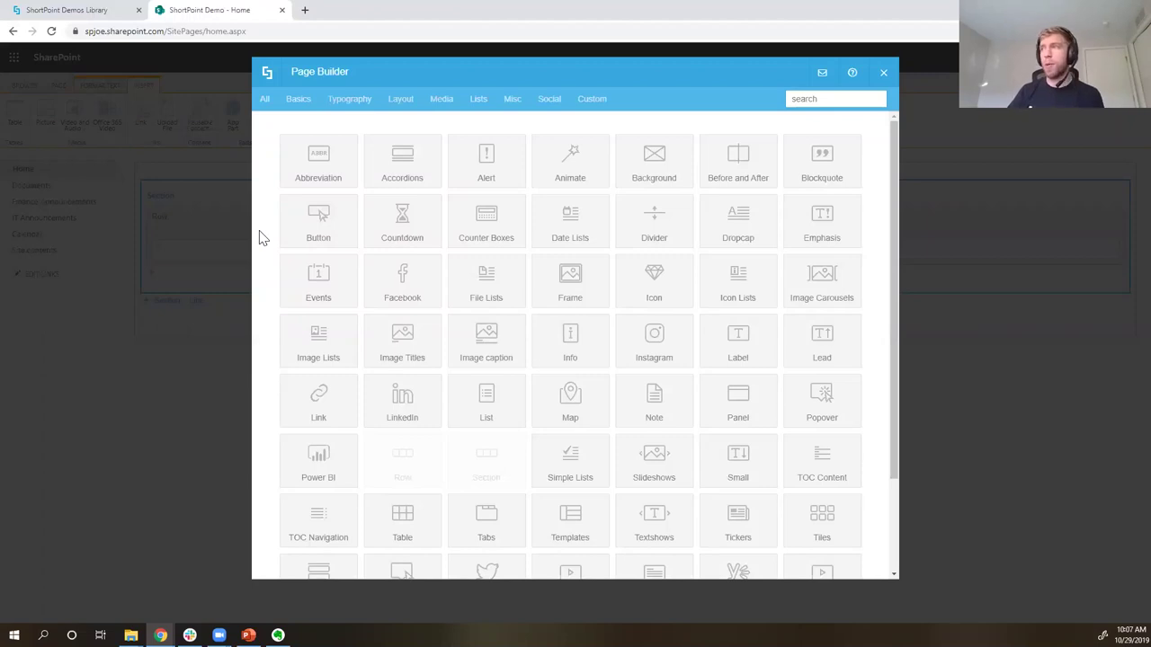
- Browse the full set of Page Builder design elements and the Layout, Media and Lists categories
scroll(259, 236, down, 2)
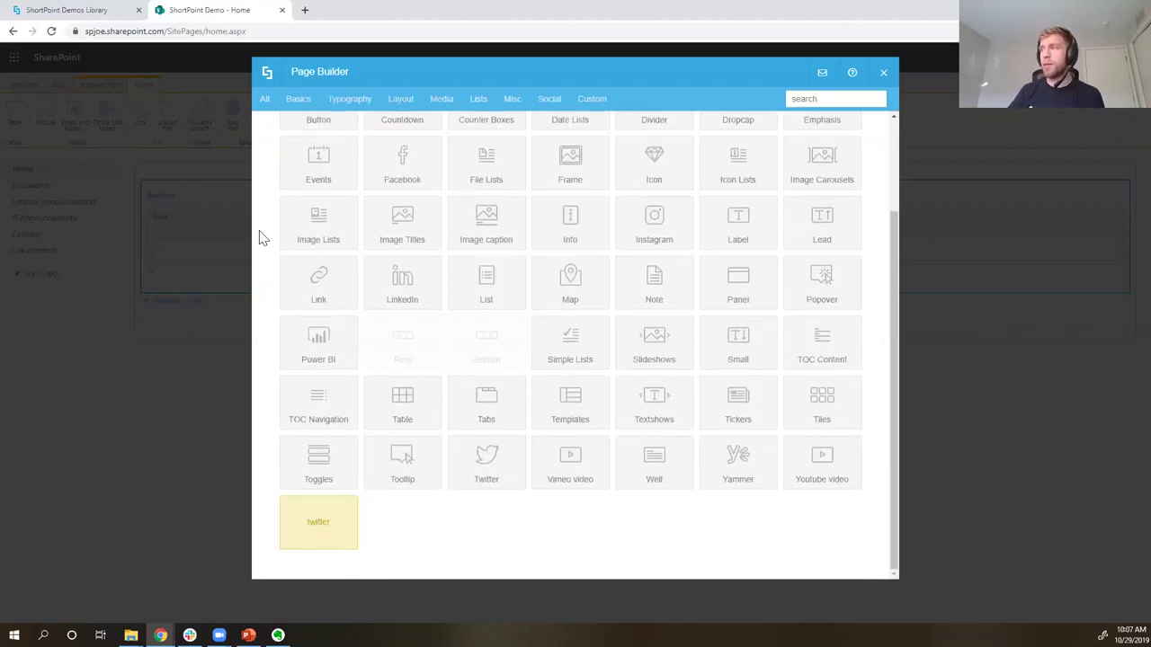
scroll(259, 236, up, 2)
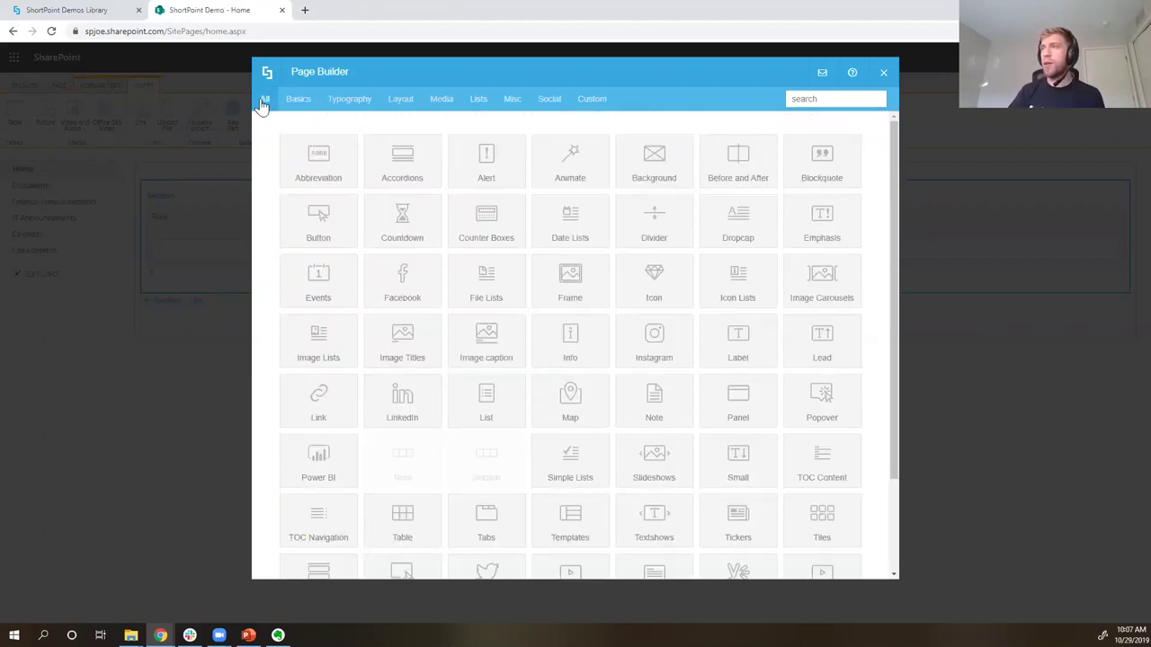
click(394, 102)
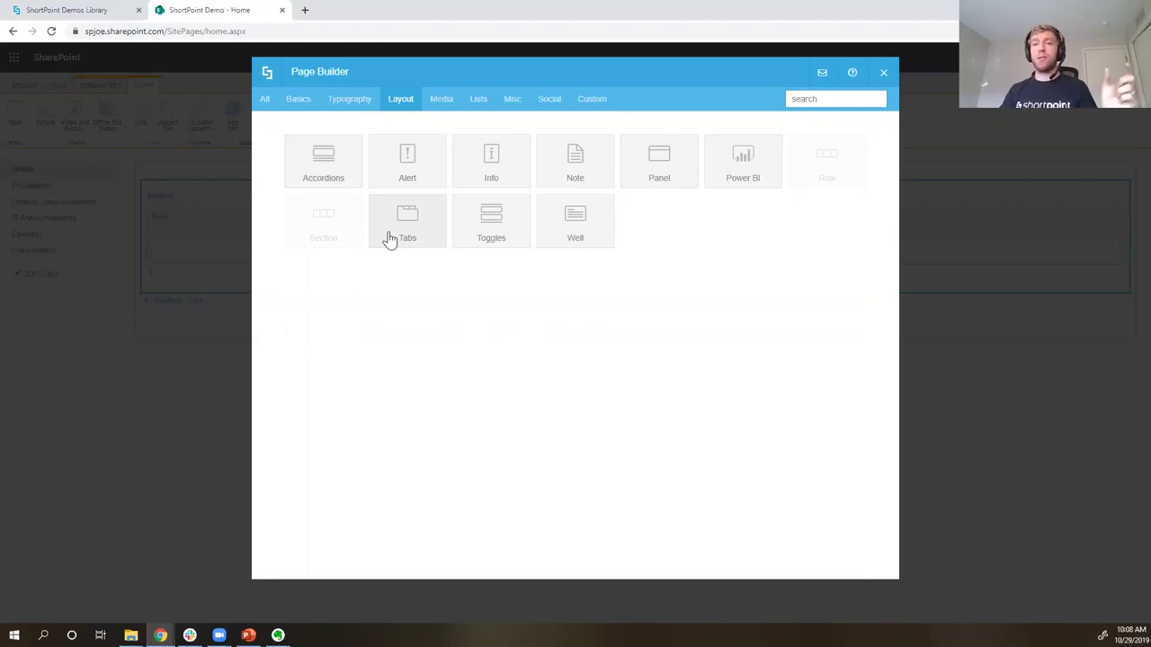
click(436, 105)
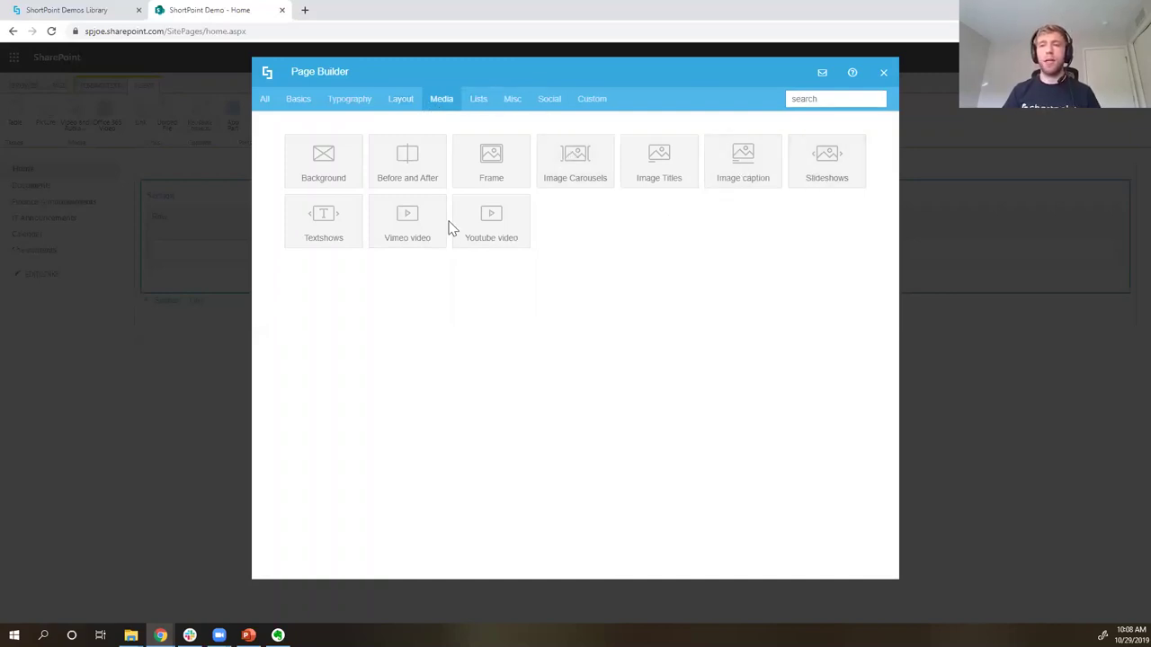
click(474, 101)
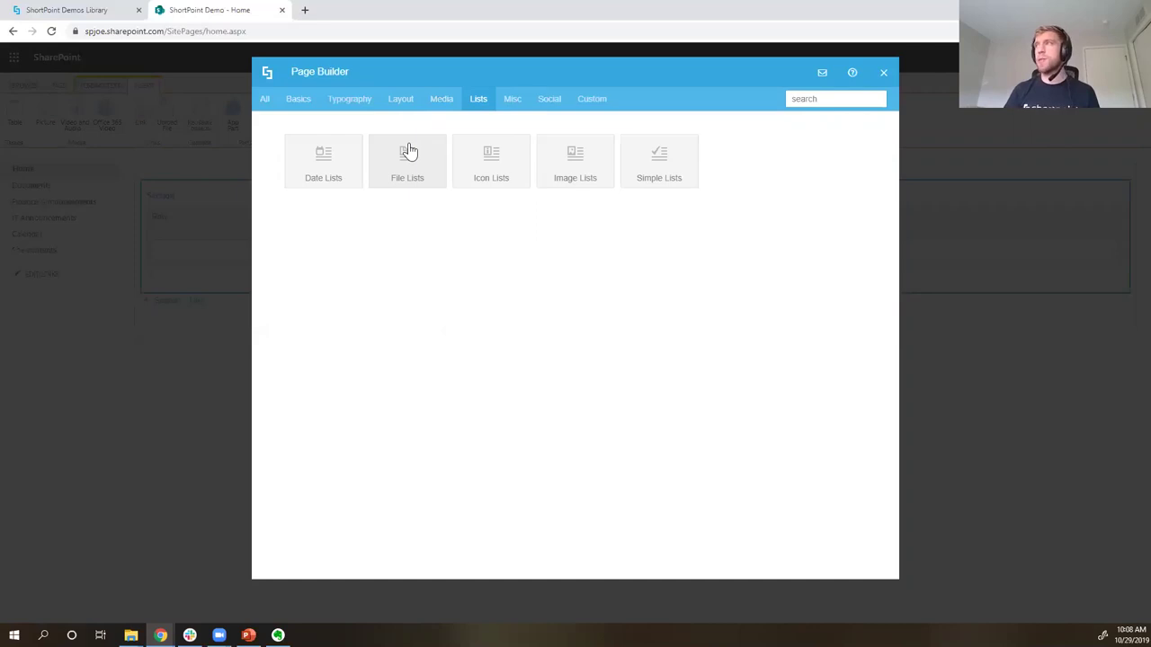
- Find the Tiles design element by searching all elements for "tiles", open it and set its size to medium
click(266, 101)
click(824, 100)
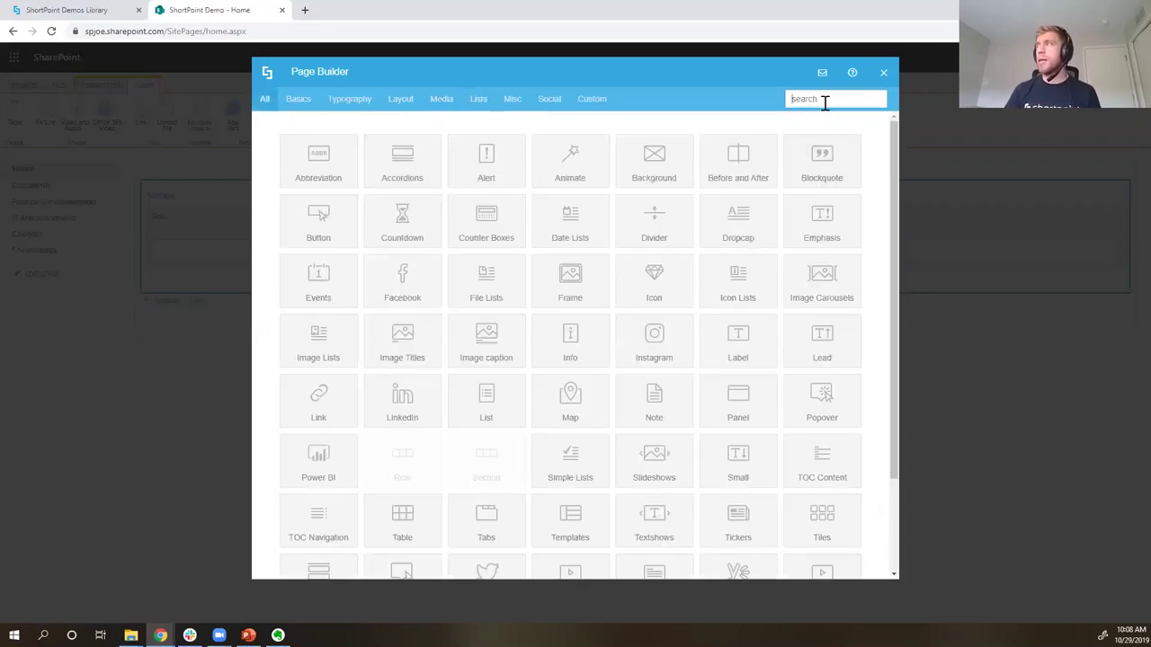
text(tiles)
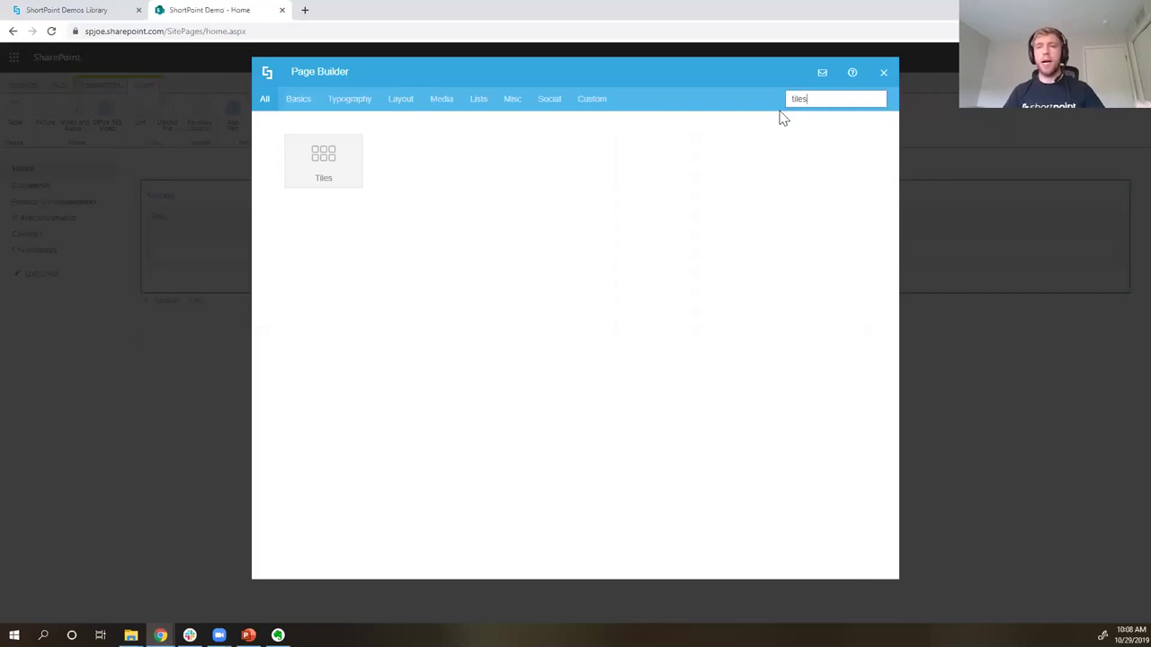
click(315, 173)
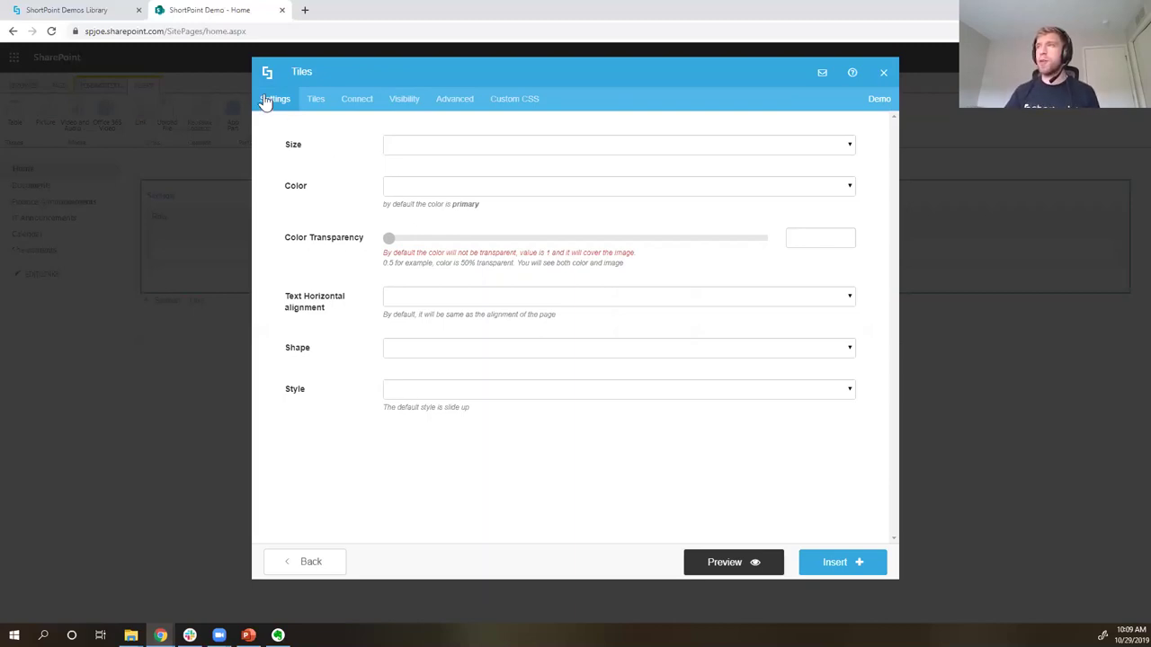
click(434, 151)
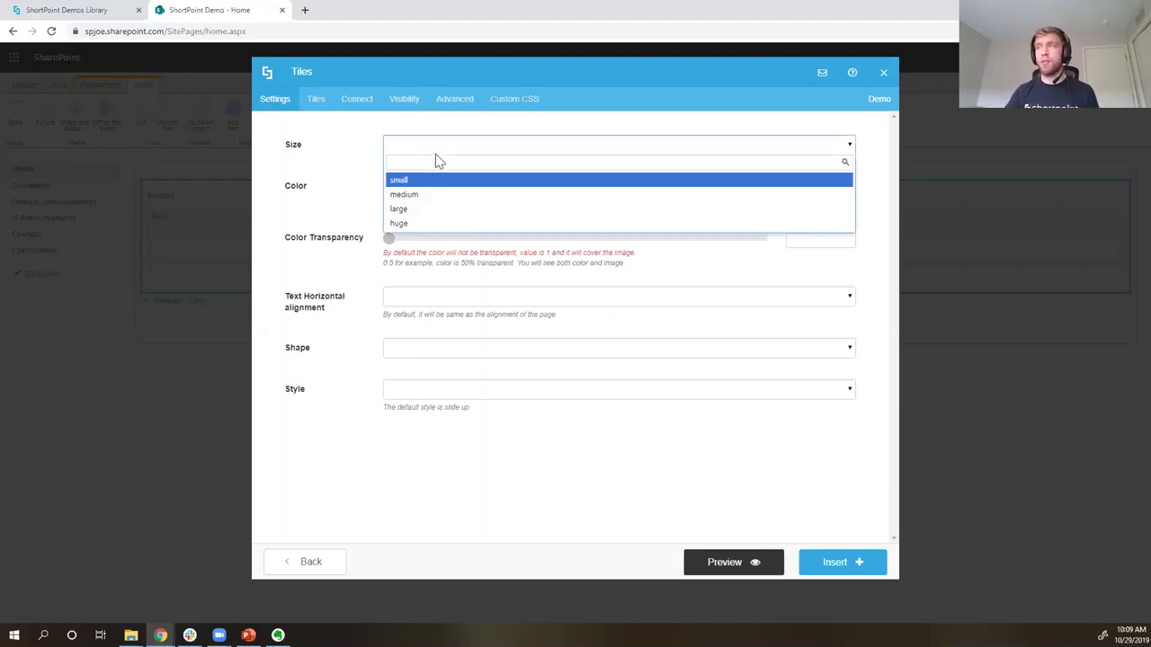
click(420, 200)
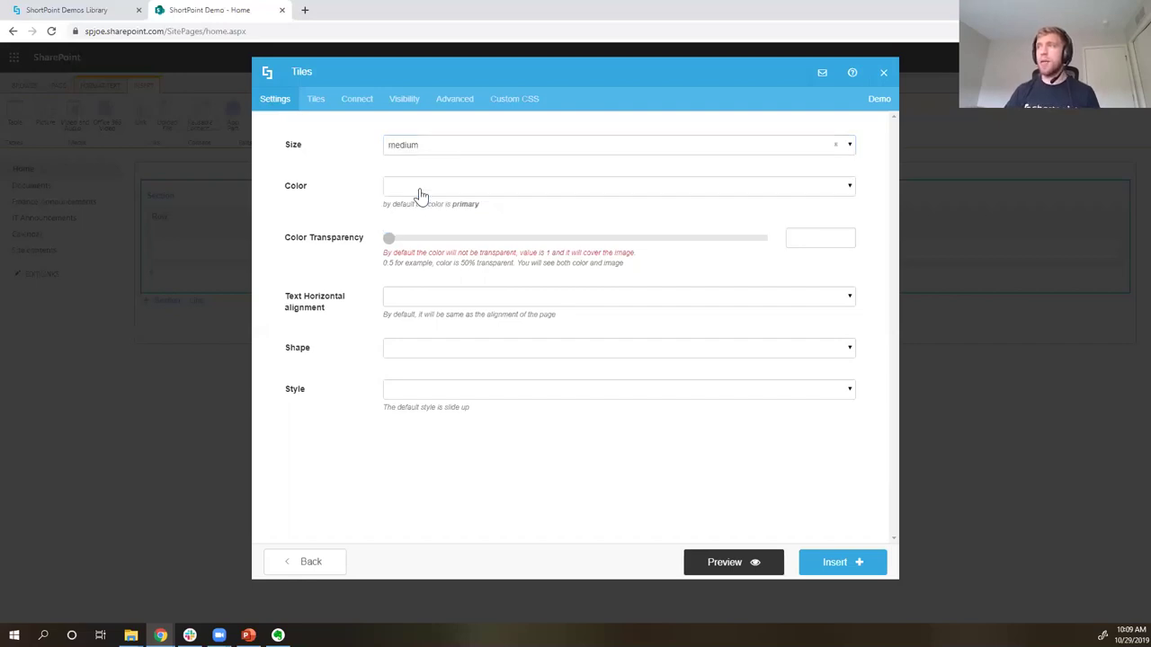
- Look through the tiles' color choices, try the hex color 009bbb, and clear it without picking a color
click(421, 189)
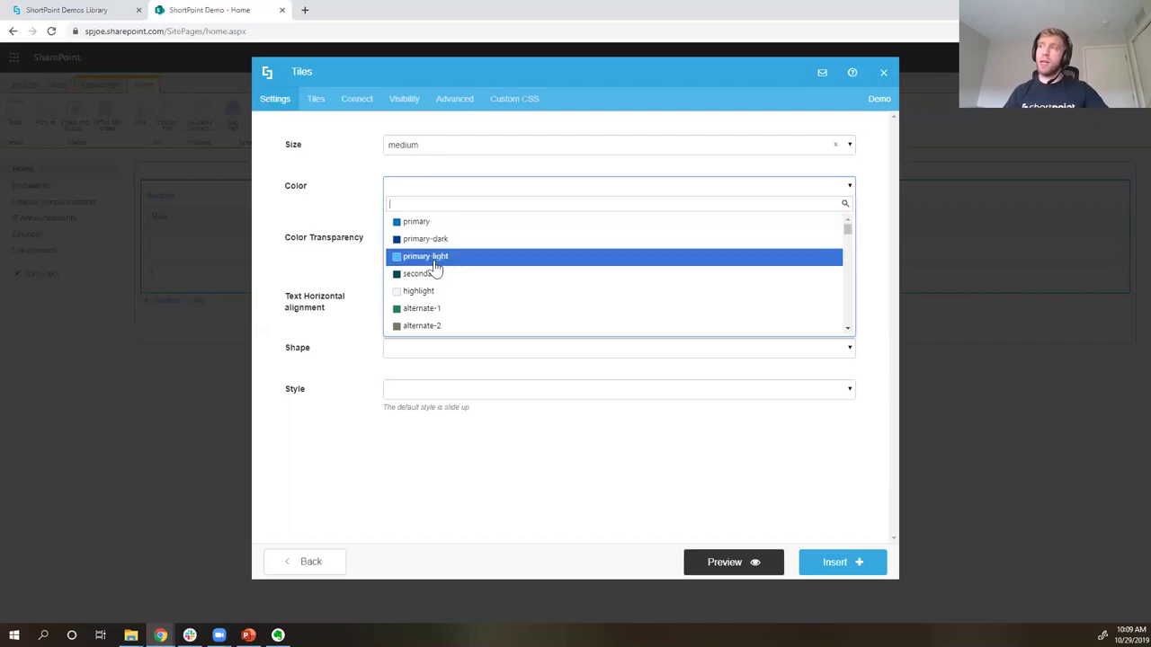
scroll(435, 272, down, 2)
scroll(436, 279, up, 2)
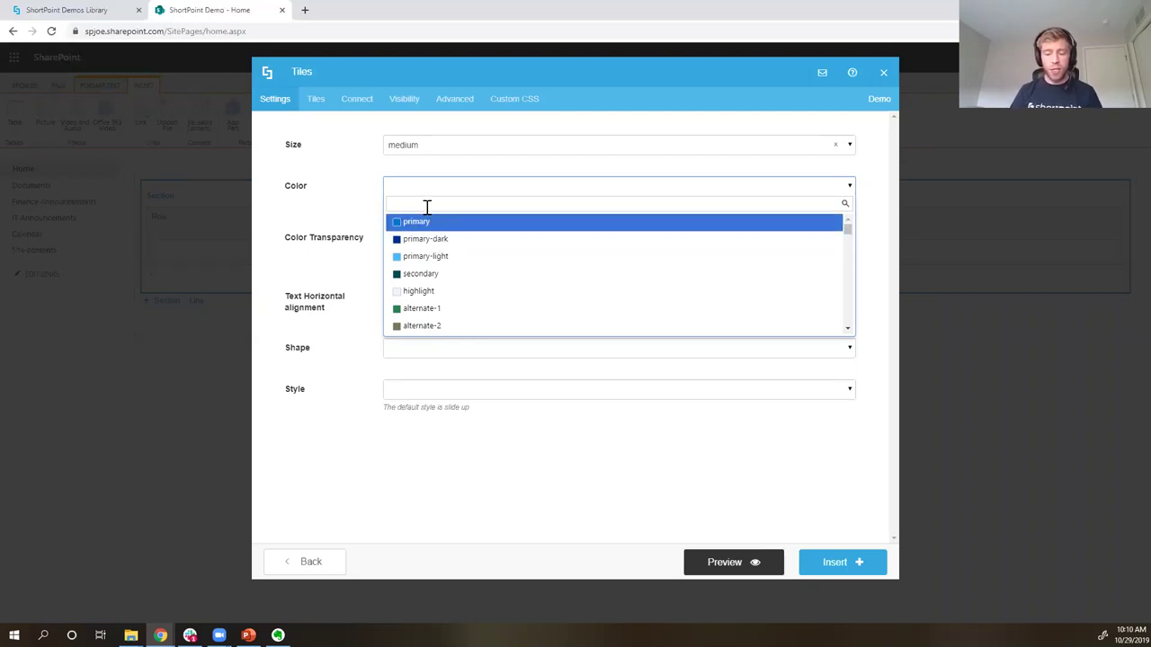
text(009bbb)
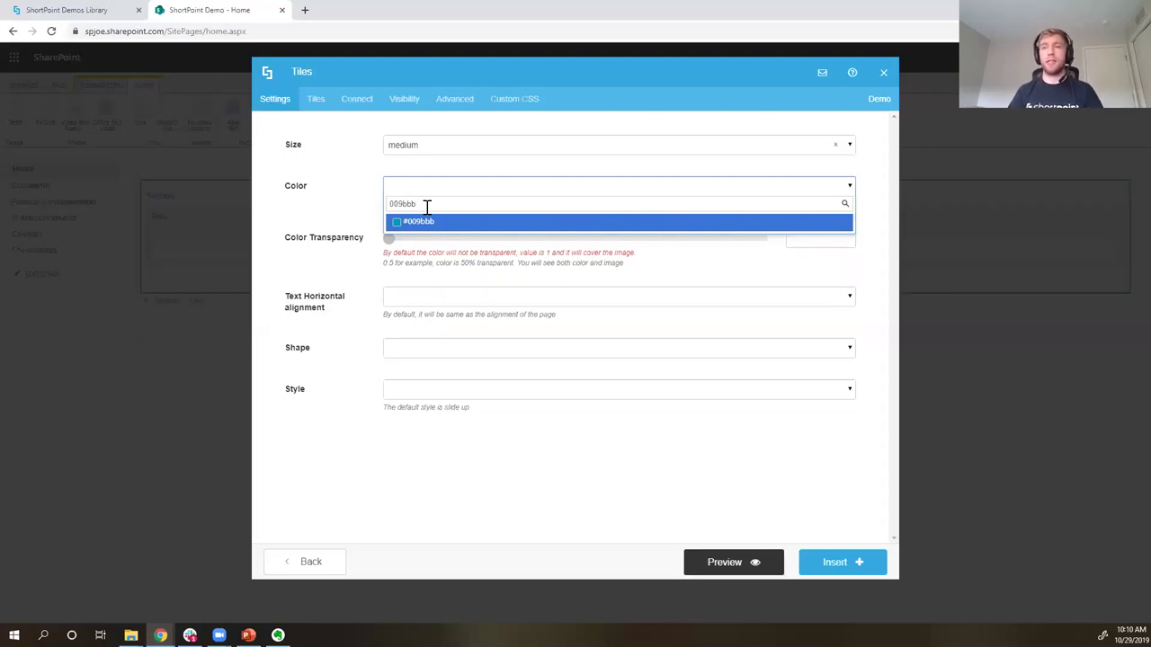
key(BackSpace)
key(BackSpace)
key(BackSpace)
key(BackSpace)
key(BackSpace)
key(BackSpace)
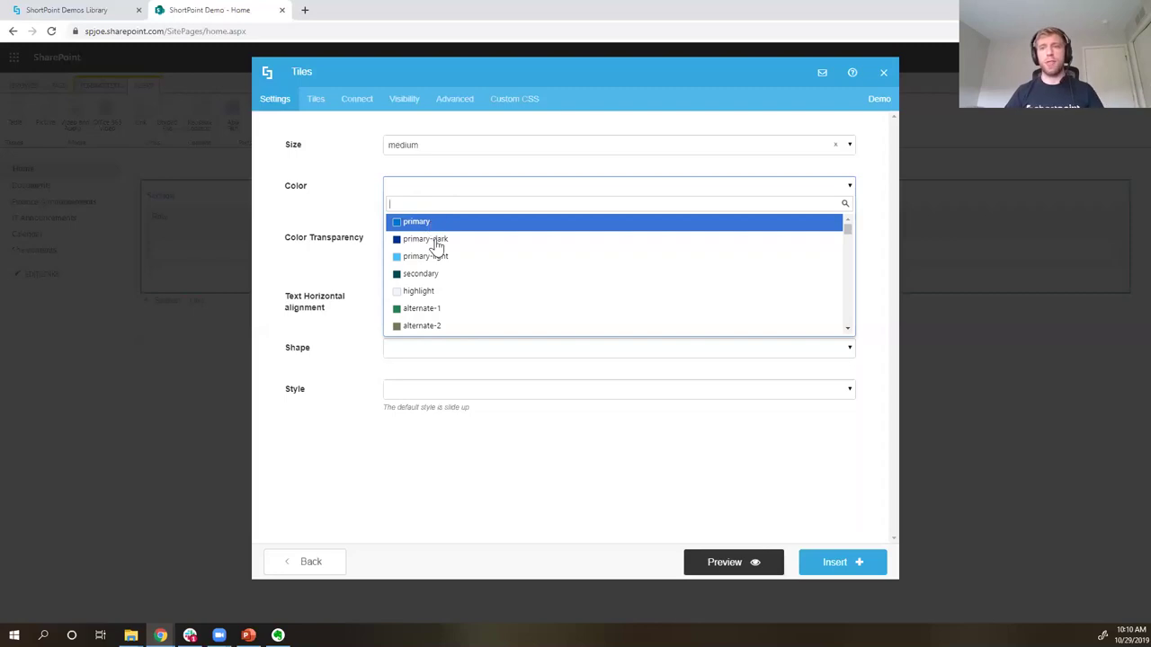
click(351, 283)
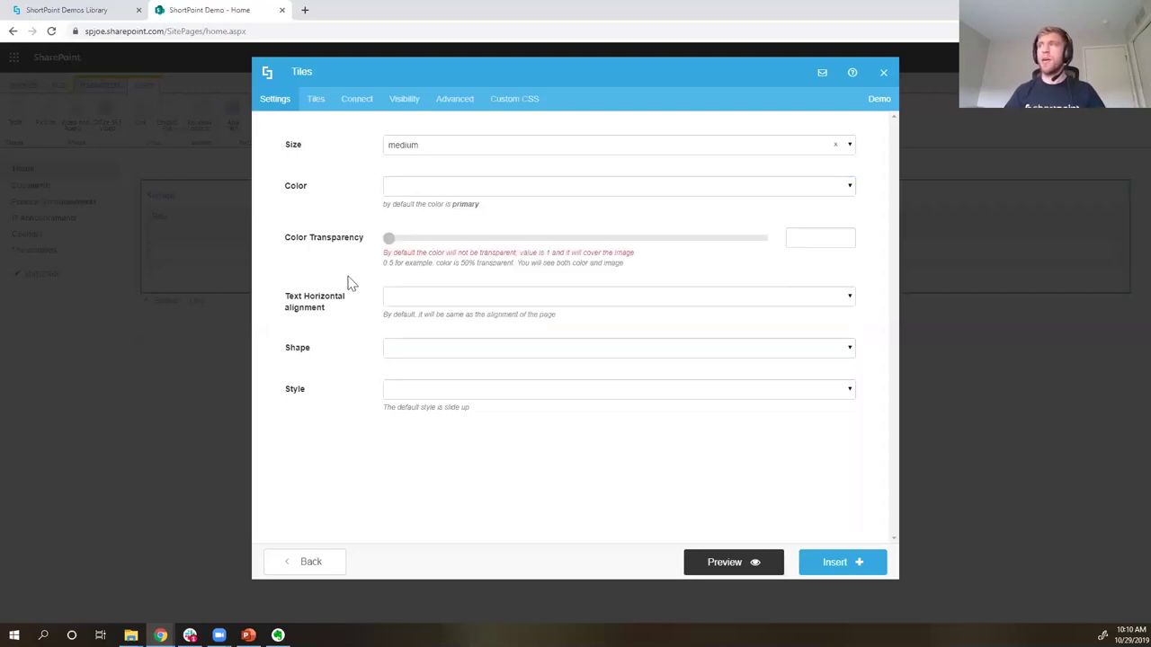
- Review the tiles' text horizontal alignment, shape and style options without choosing any
click(409, 302)
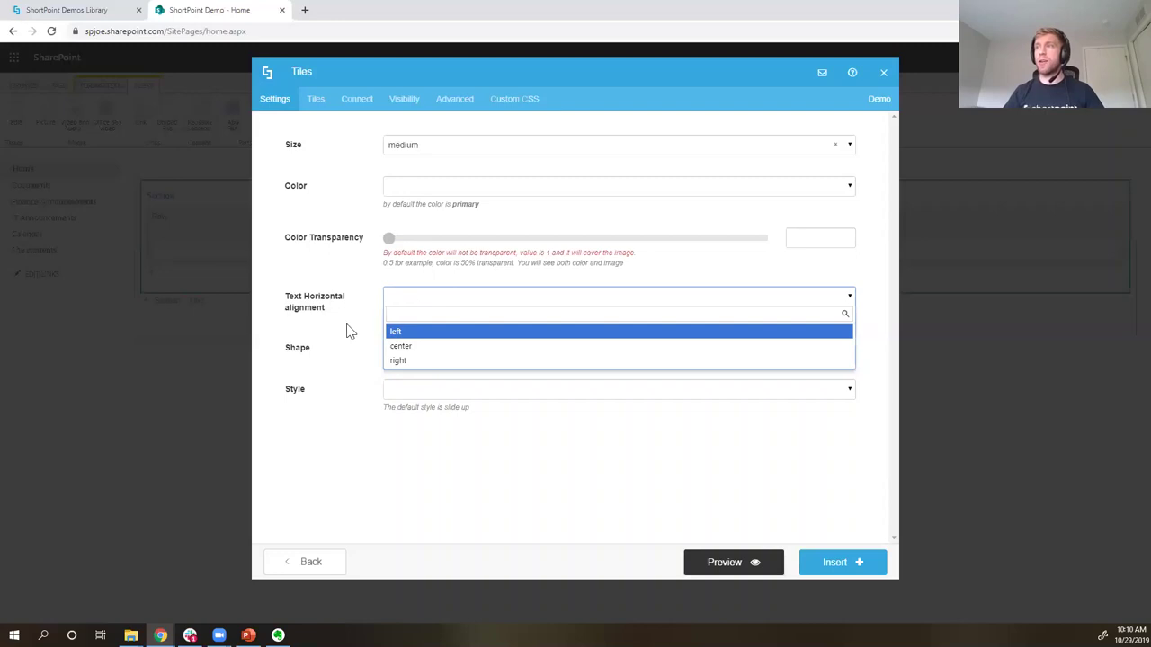
click(403, 355)
click(437, 356)
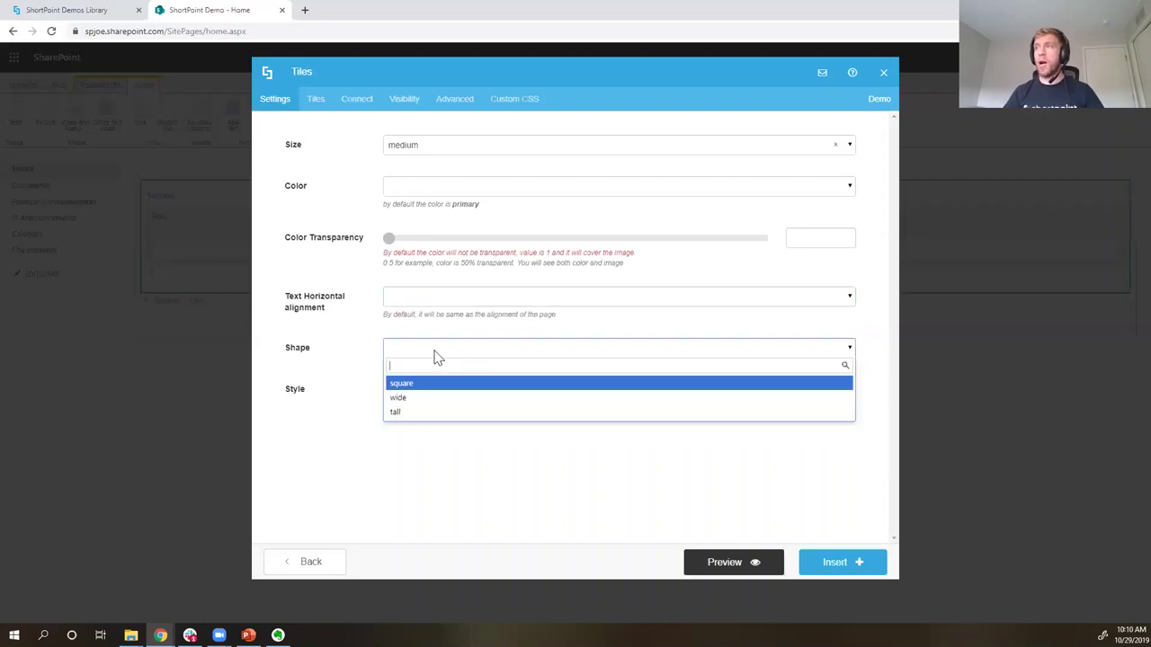
click(363, 364)
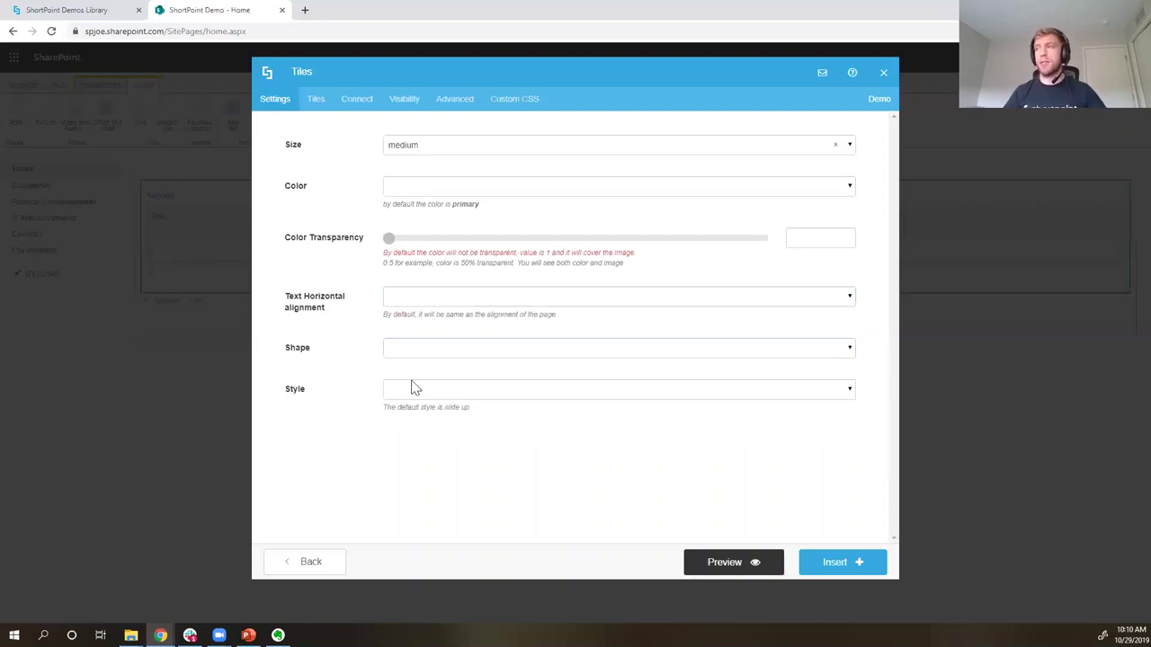
click(416, 390)
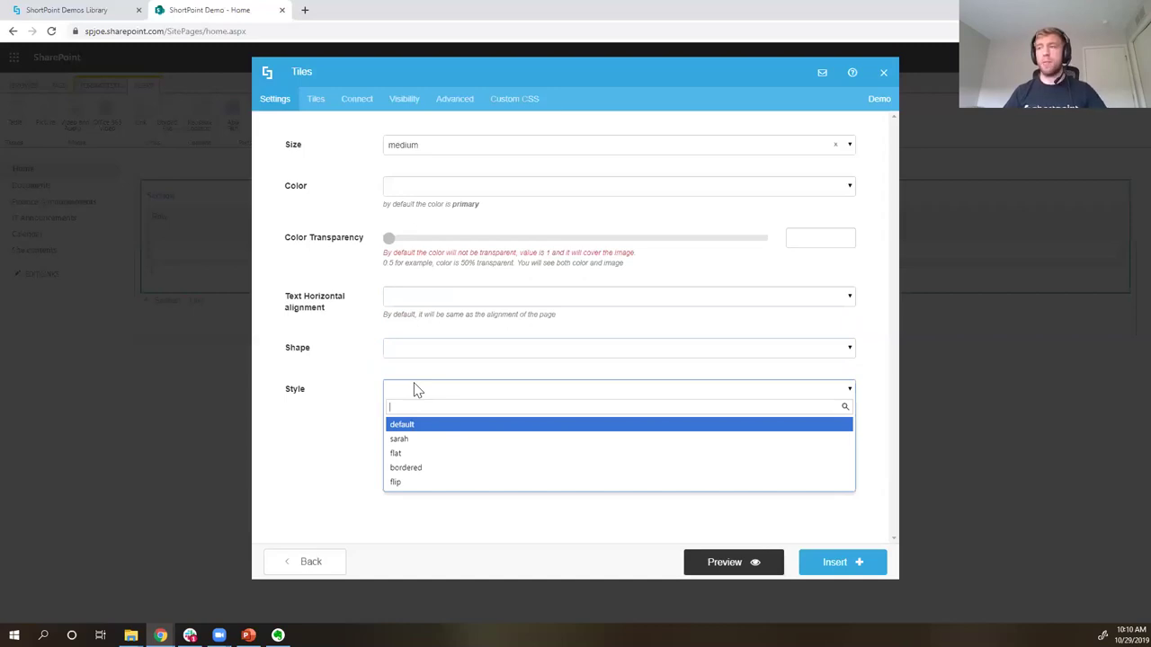
click(364, 363)
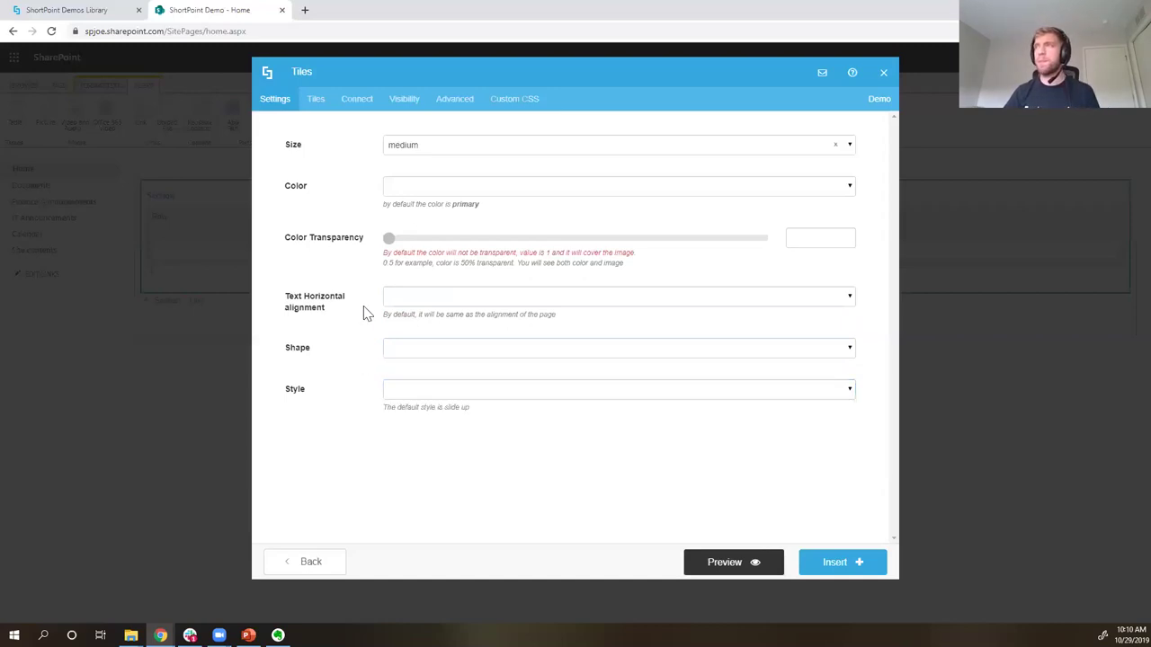
- Give the first tile the title IT and the description "IT Team Site"
click(316, 100)
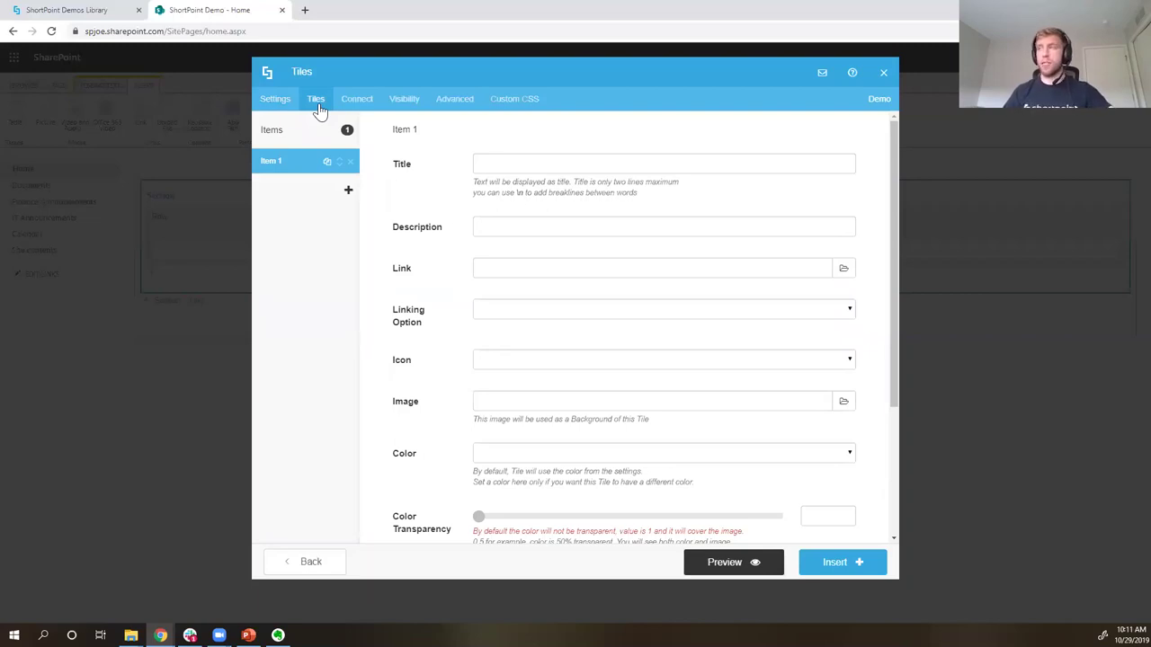
click(494, 164)
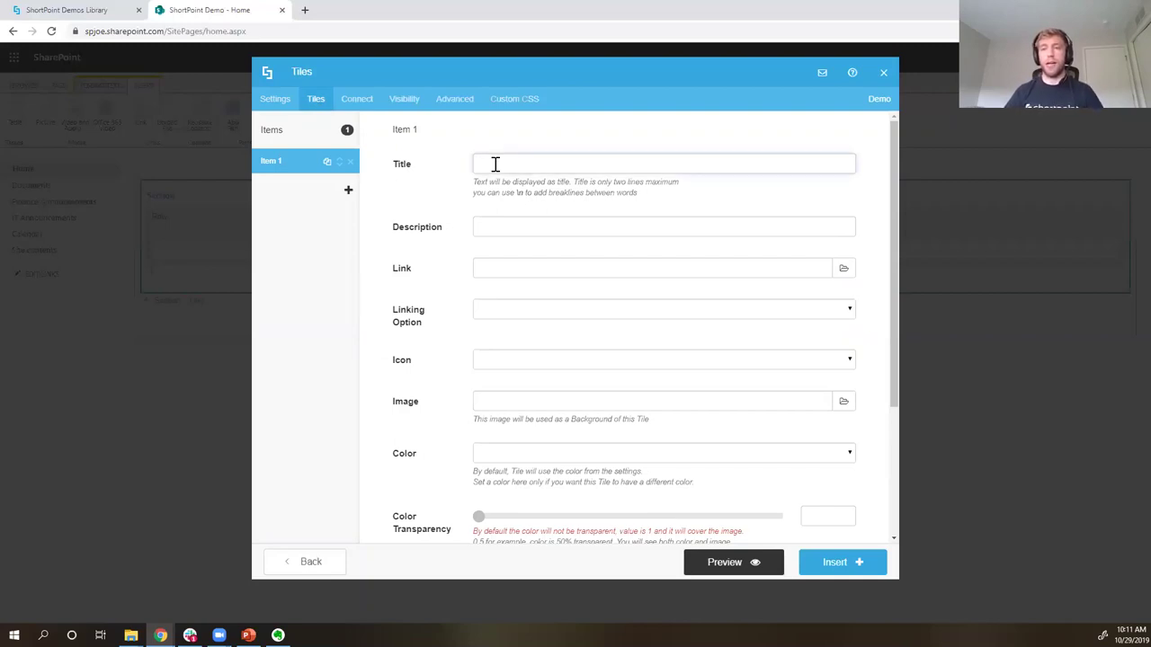
text(IT)
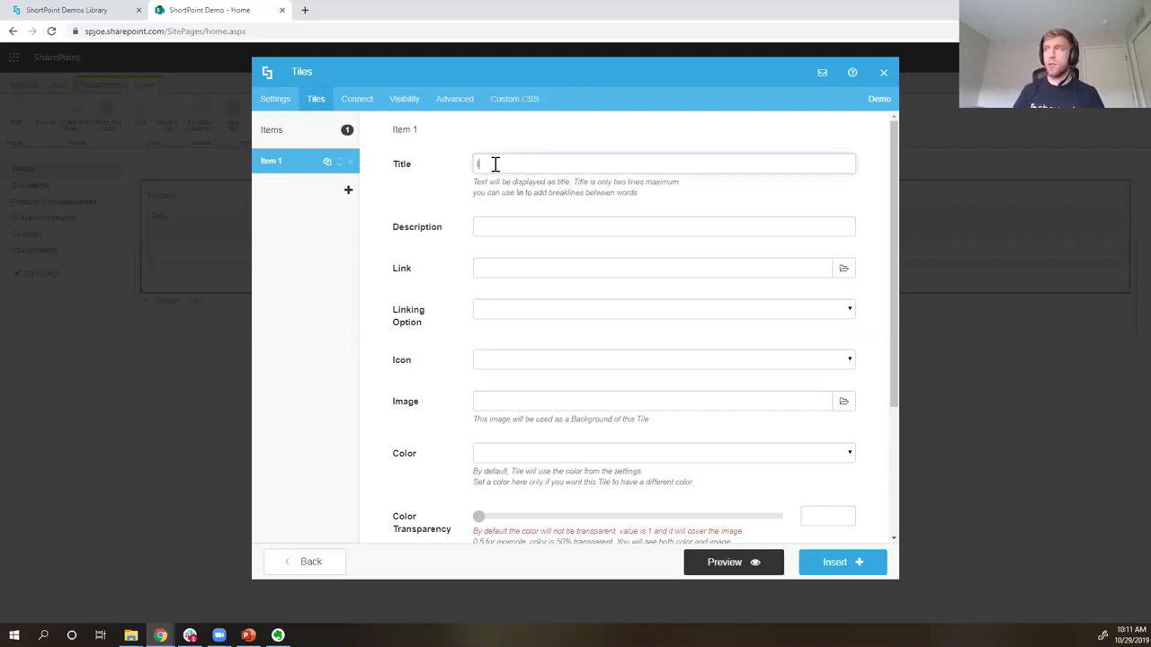
click(531, 225)
text(IT Team Site)
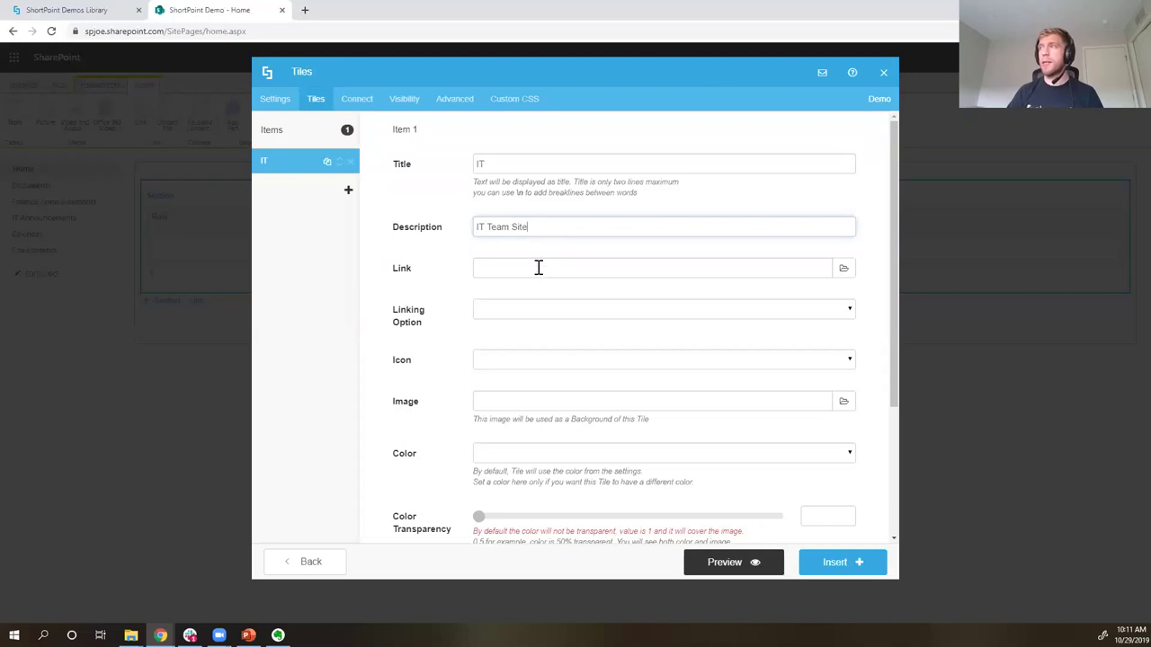
- Set the IT tile's linking option to new-window and its icon to desktop, leaving its link and color unset
click(538, 267)
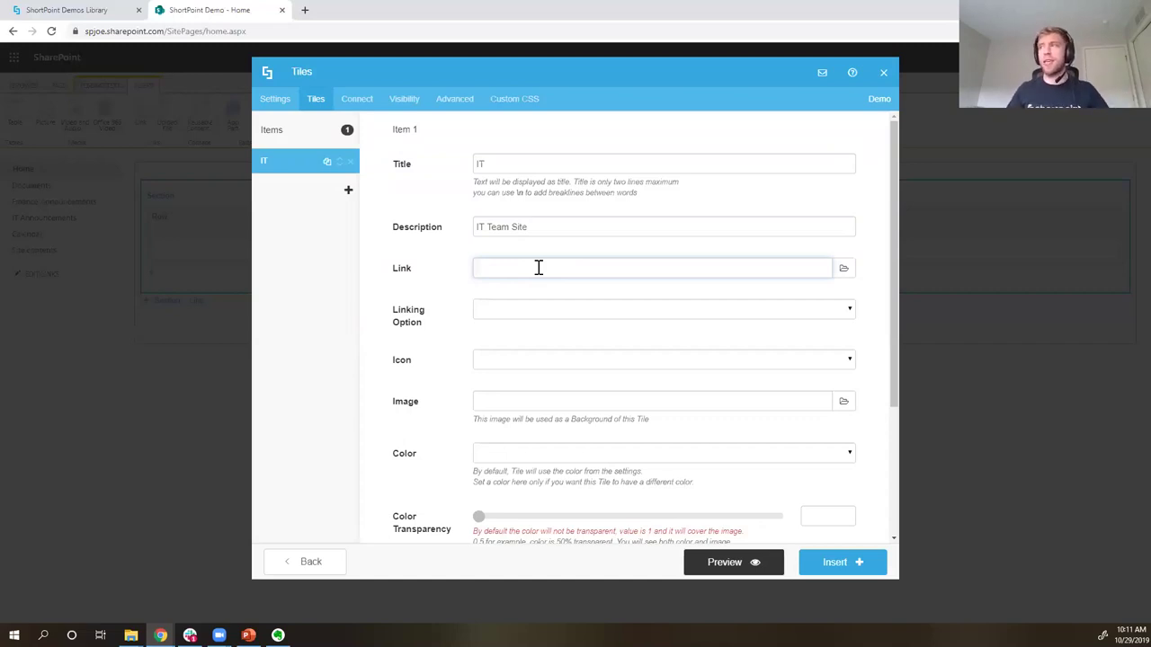
click(518, 312)
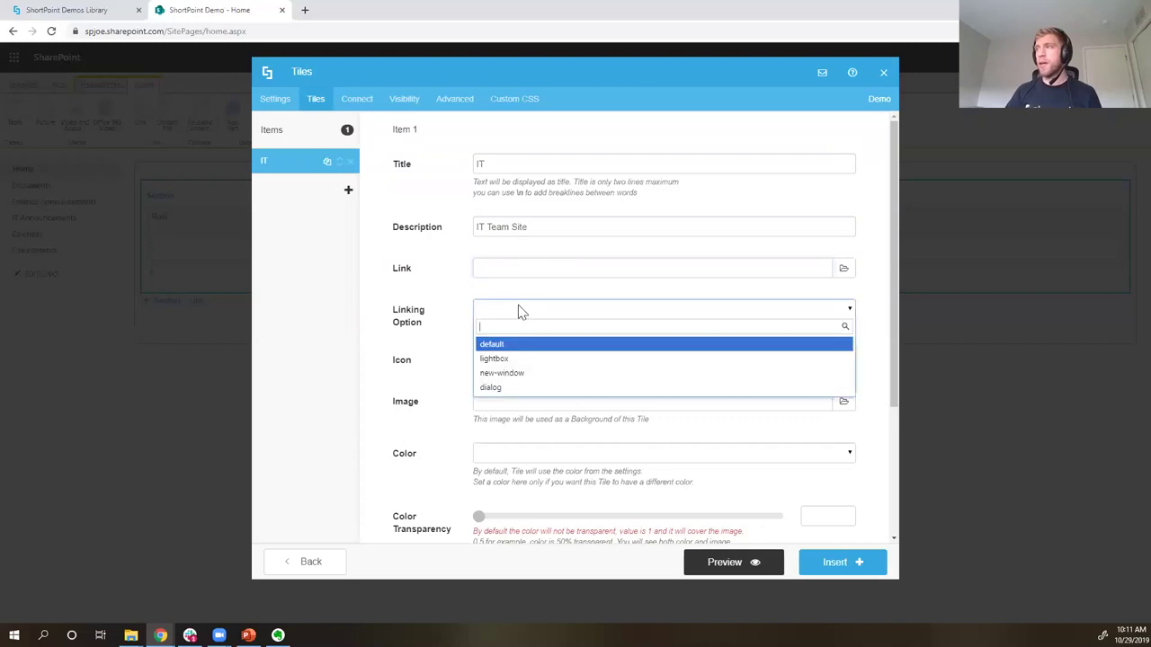
click(520, 377)
click(520, 364)
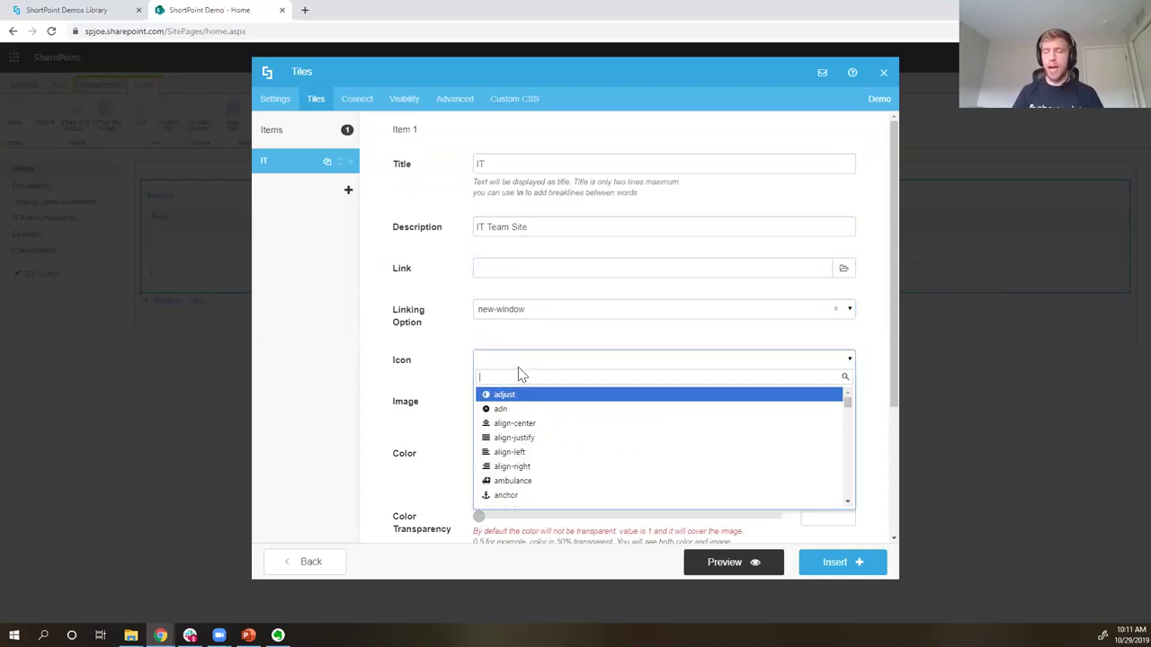
text(deskto)
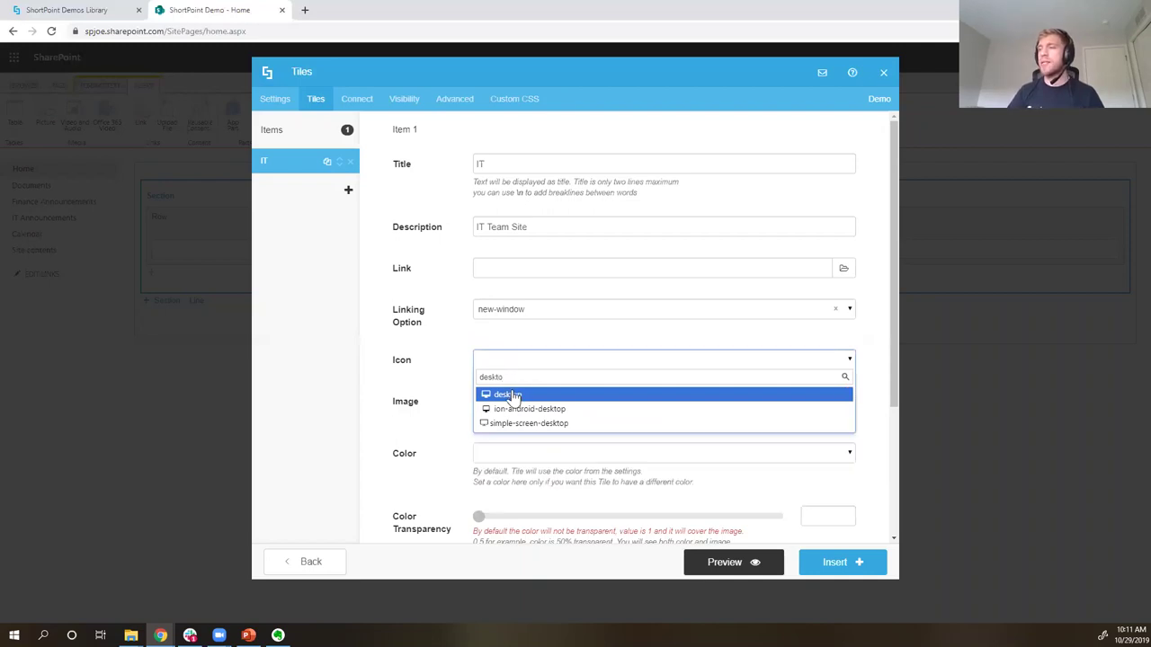
key(Return)
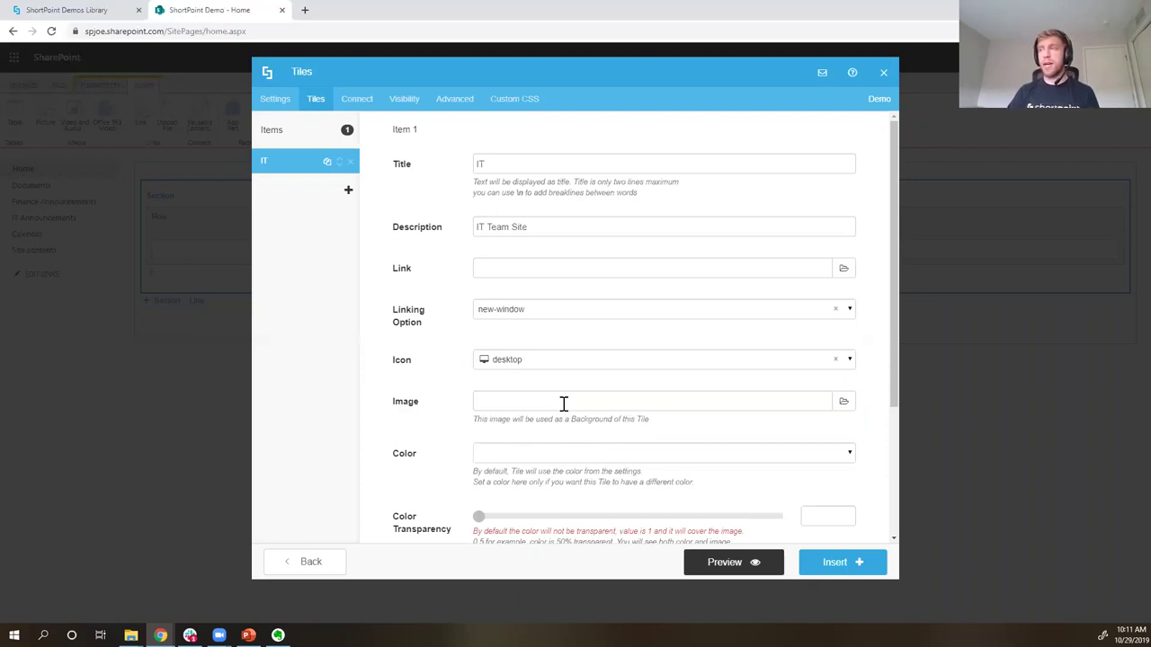
click(527, 459)
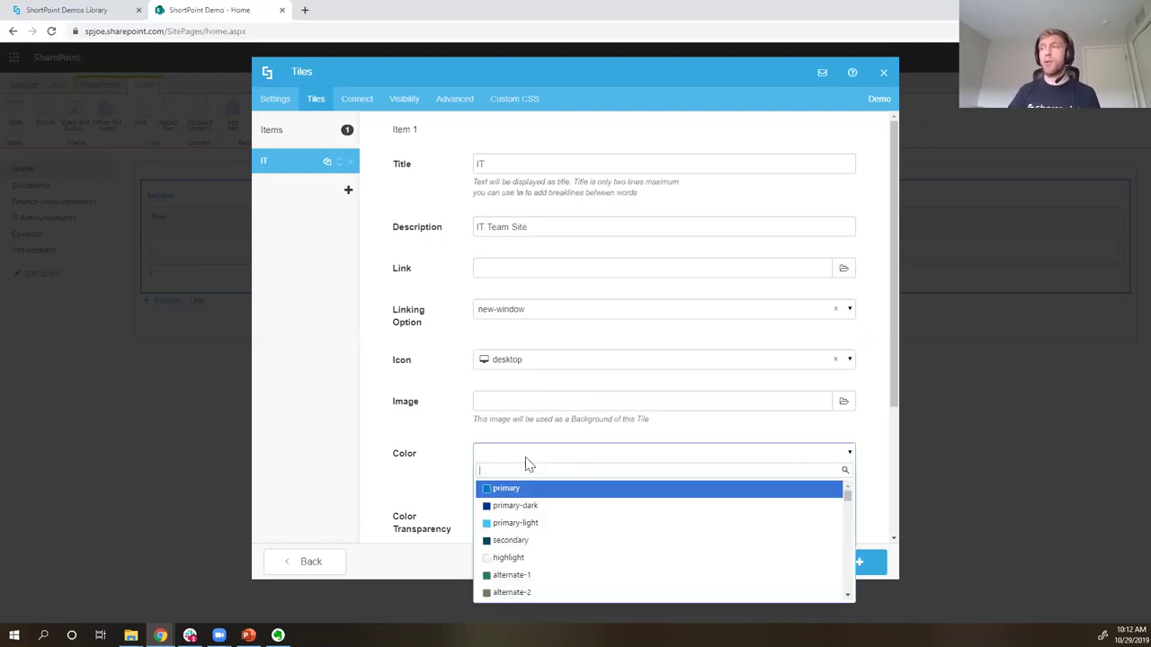
click(460, 461)
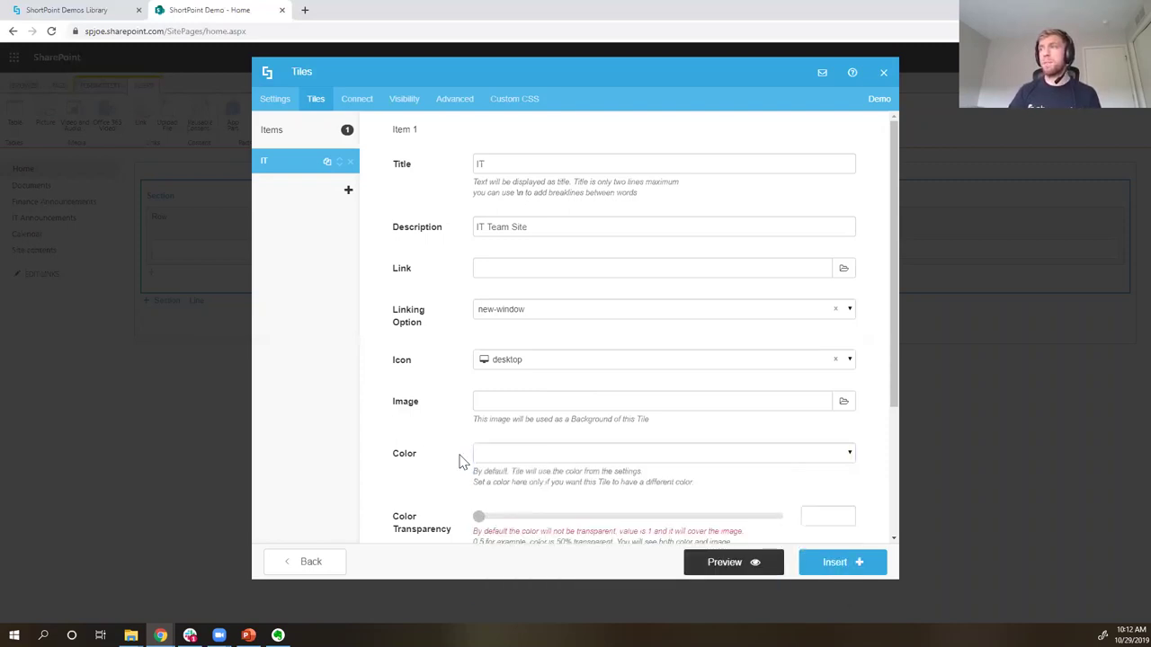
- Add a second tile titled HR with the simple-users icon and preview both tiles
click(348, 194)
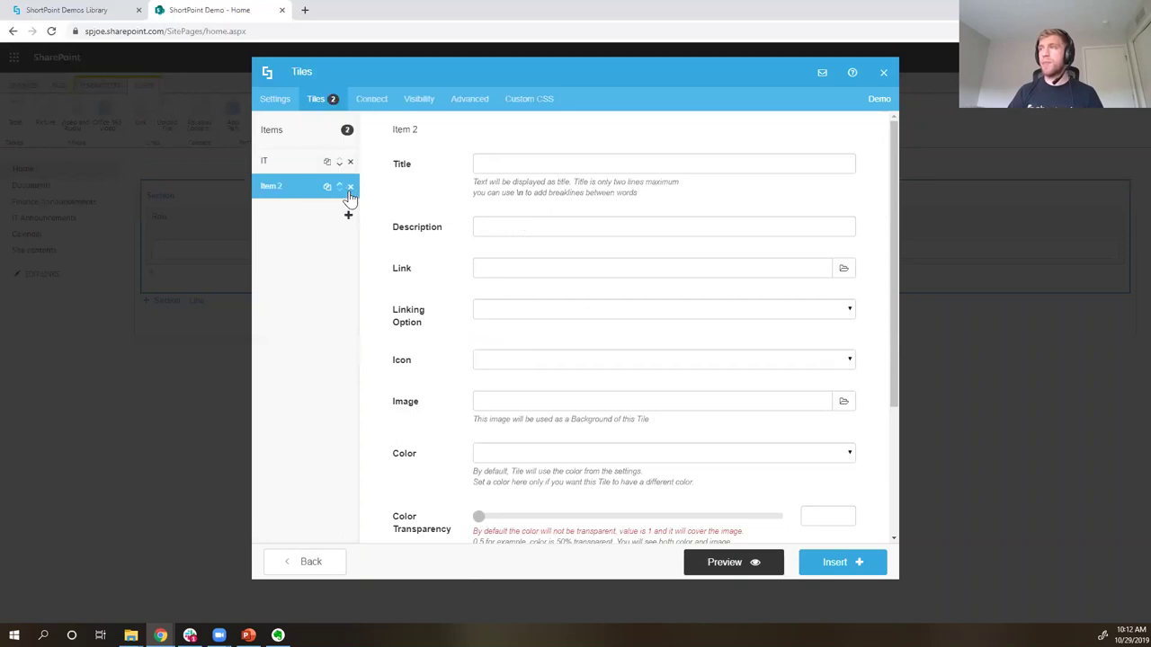
click(502, 156)
text(HR)
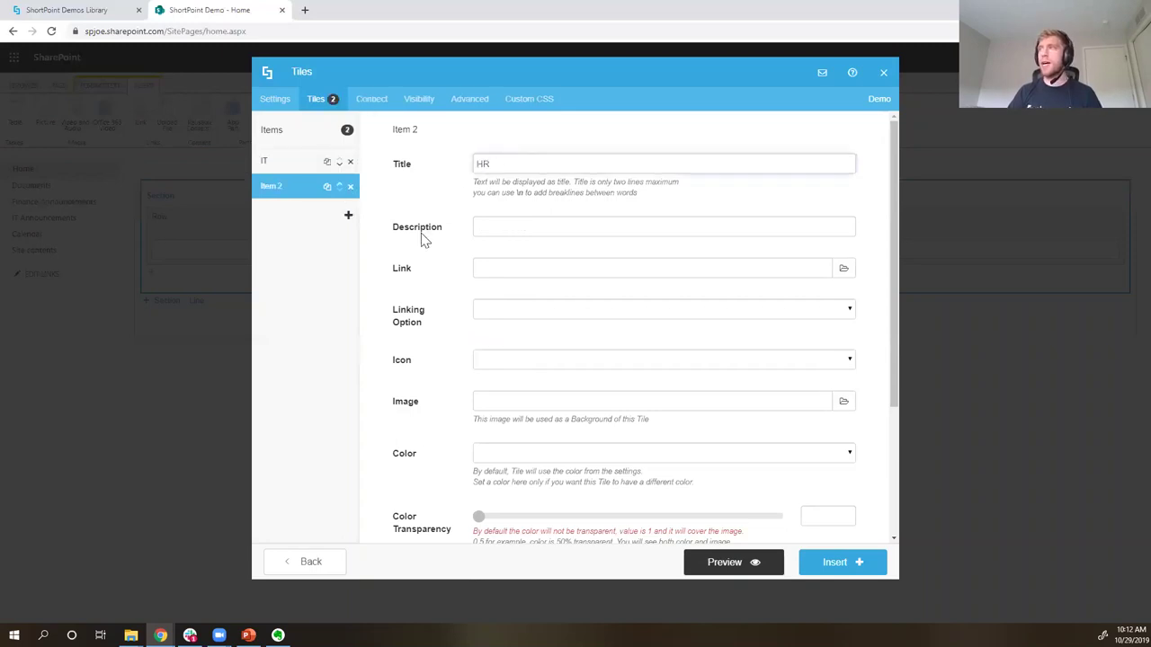
click(494, 369)
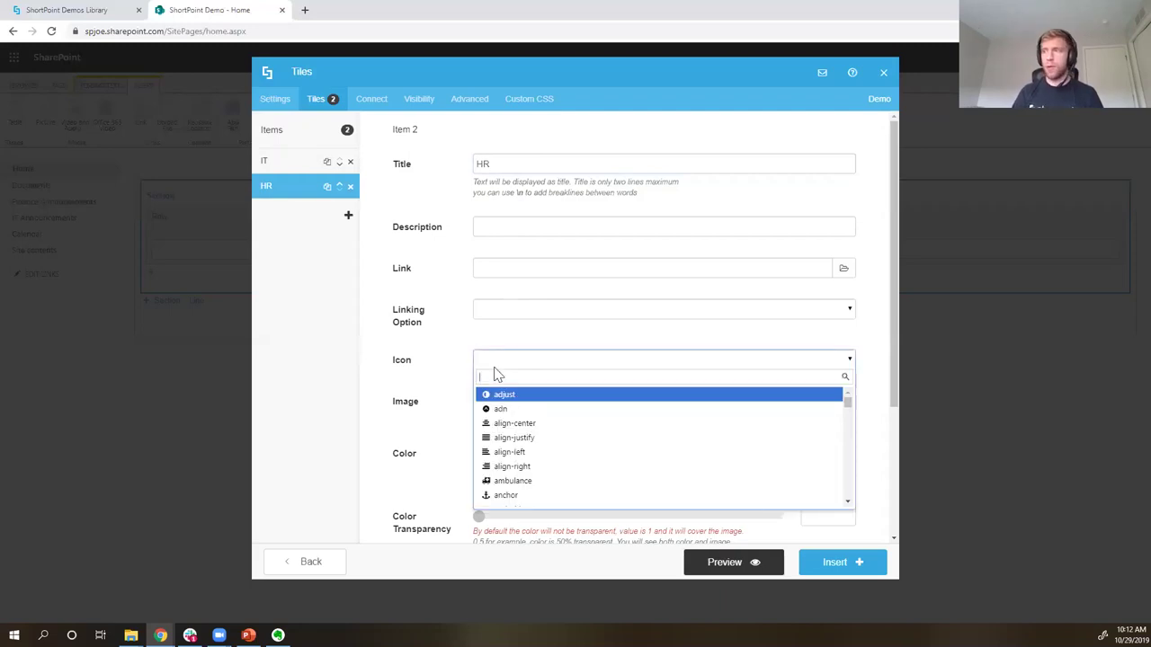
text(users)
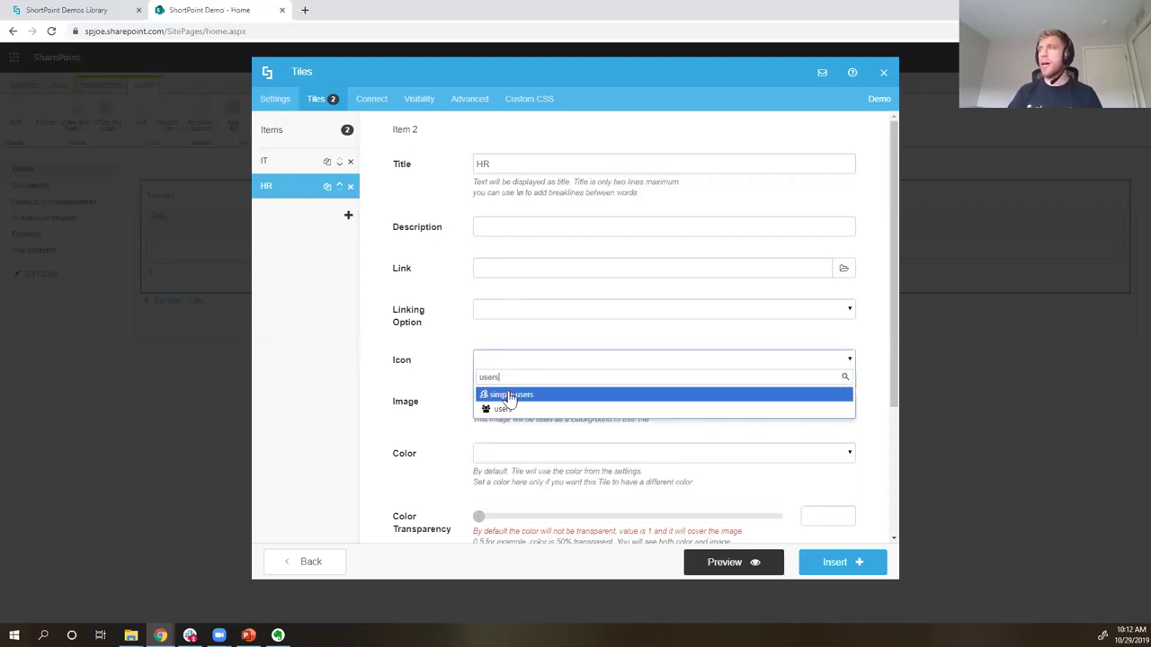
click(499, 396)
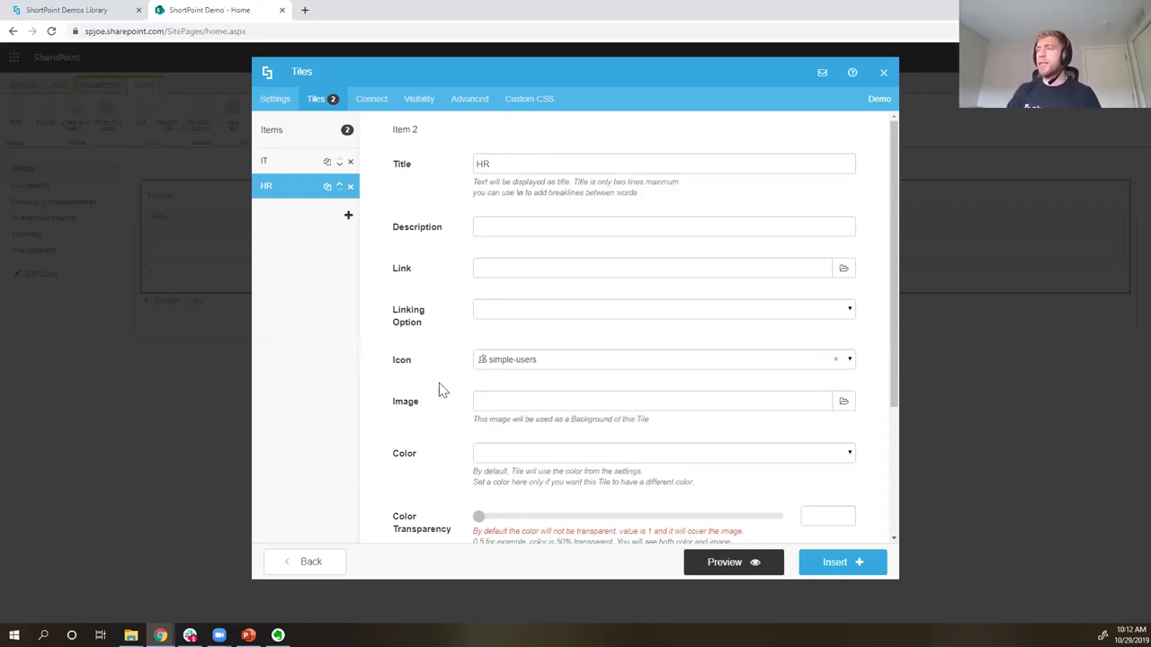
click(735, 571)
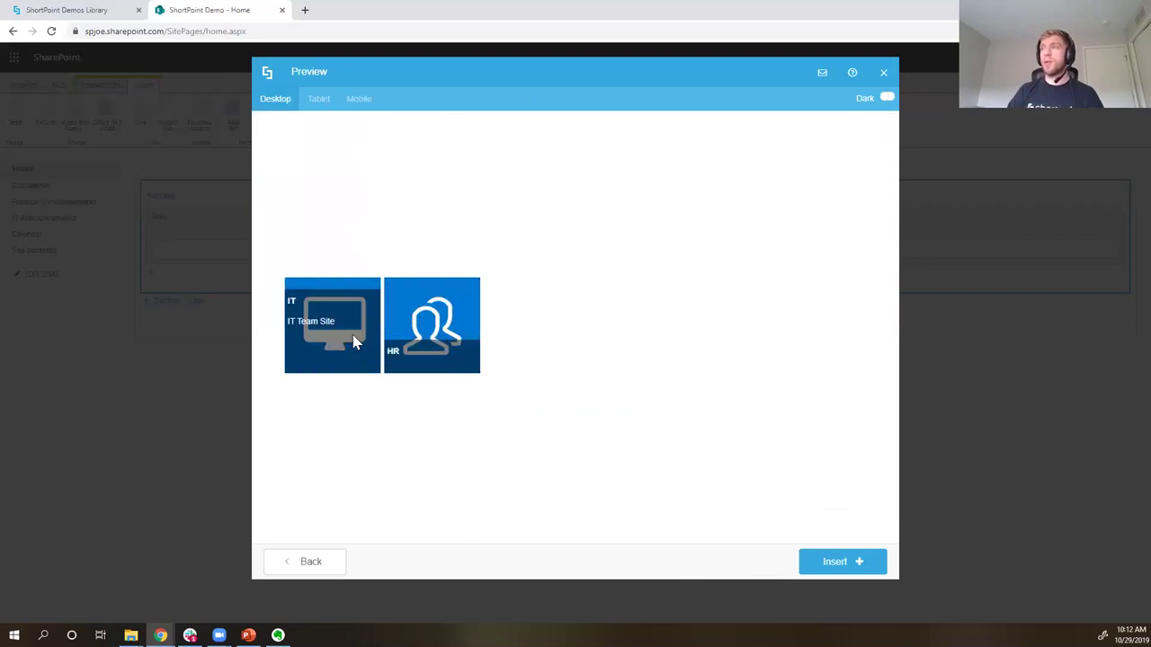
click(310, 562)
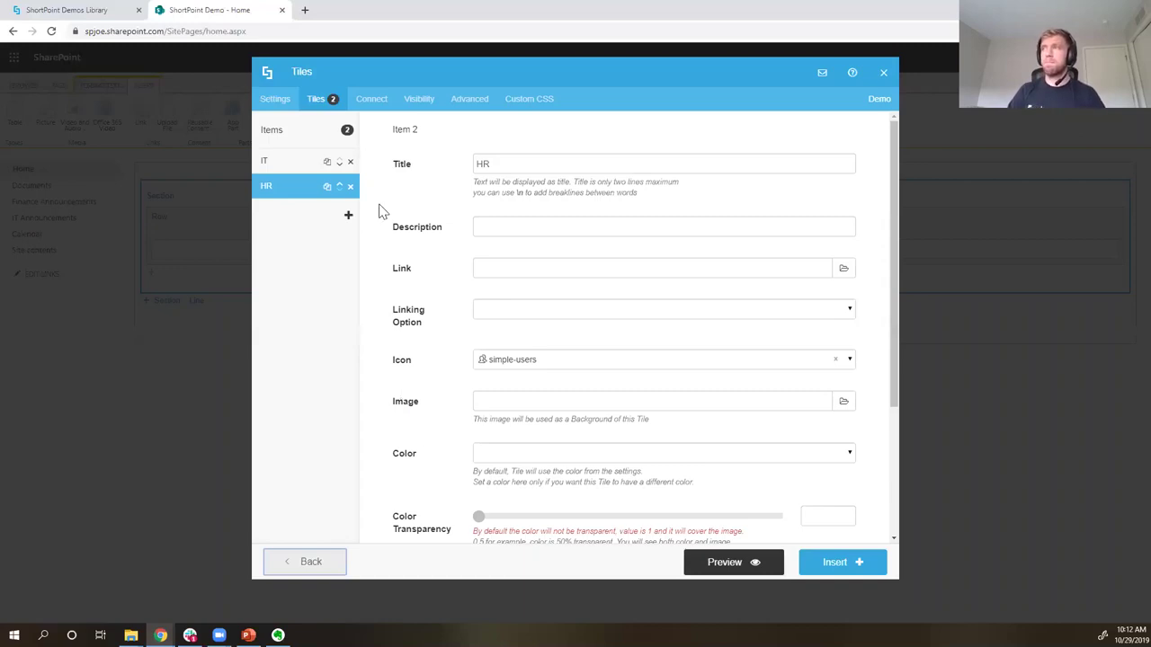
- Review the connection types available as the tiles' data source without selecting one
click(371, 104)
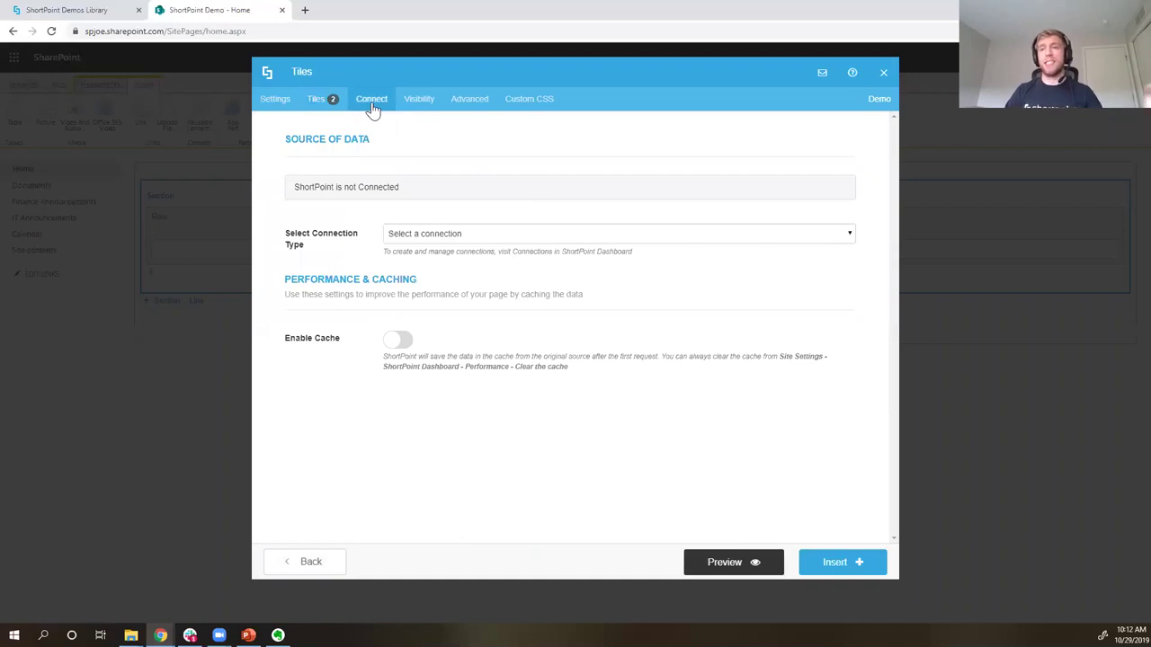
click(440, 238)
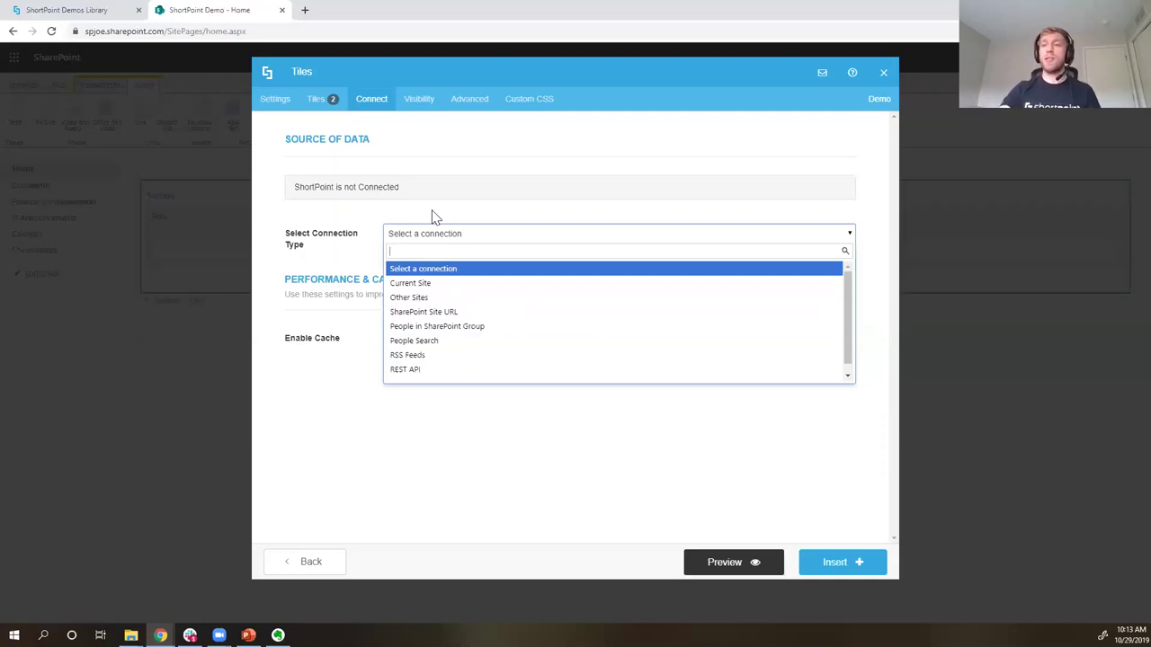
click(403, 167)
click(316, 99)
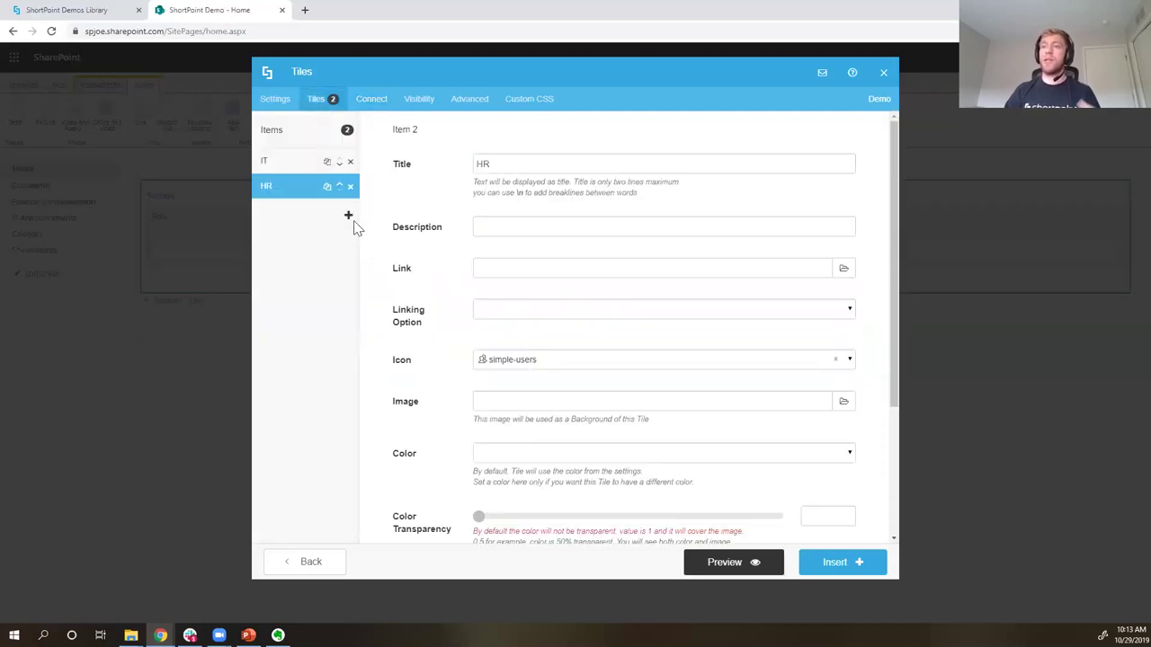
click(371, 100)
click(420, 234)
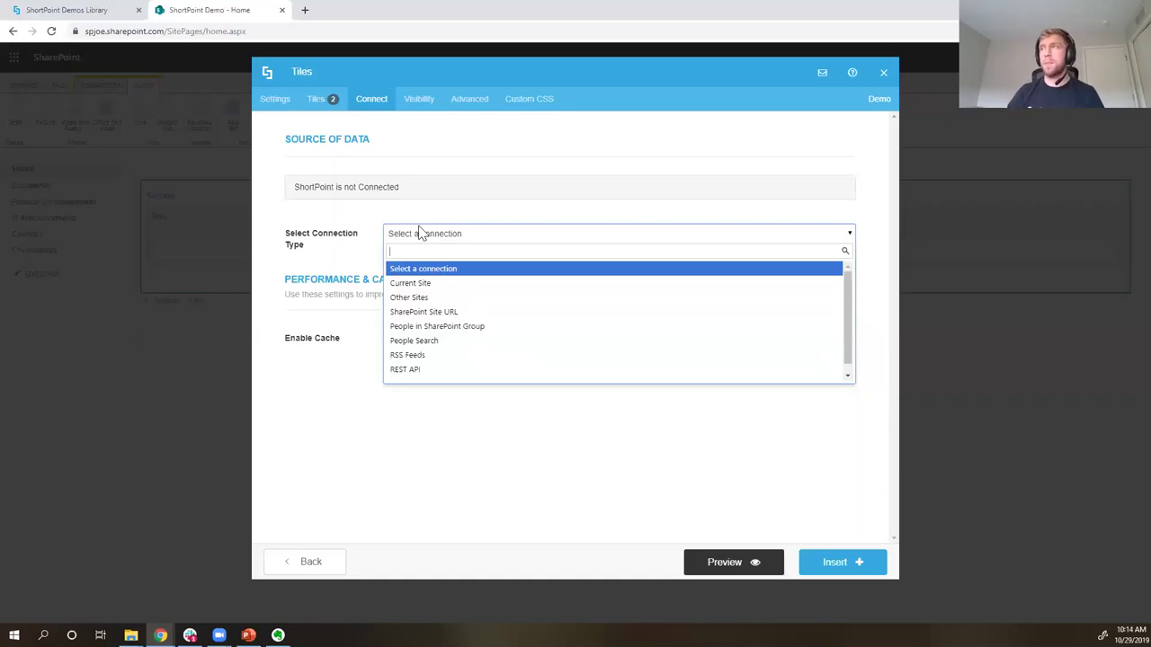
click(423, 149)
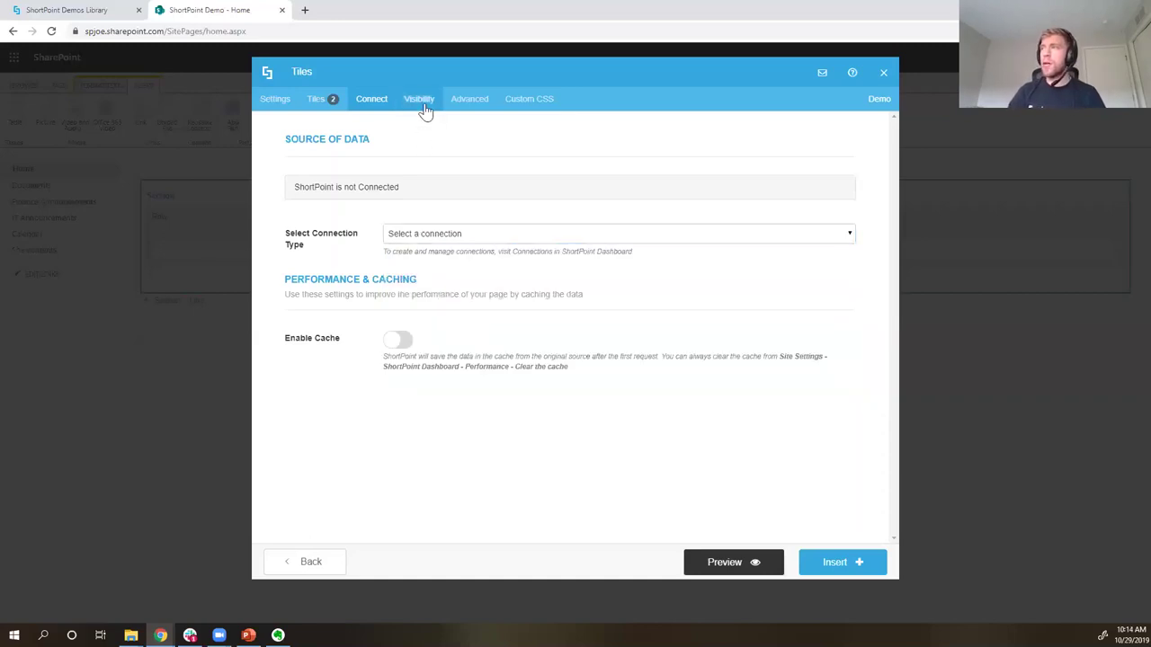
- Review the tiles' visibility settings and advanced options for icon color, spacing, text and custom size without changing any
click(419, 101)
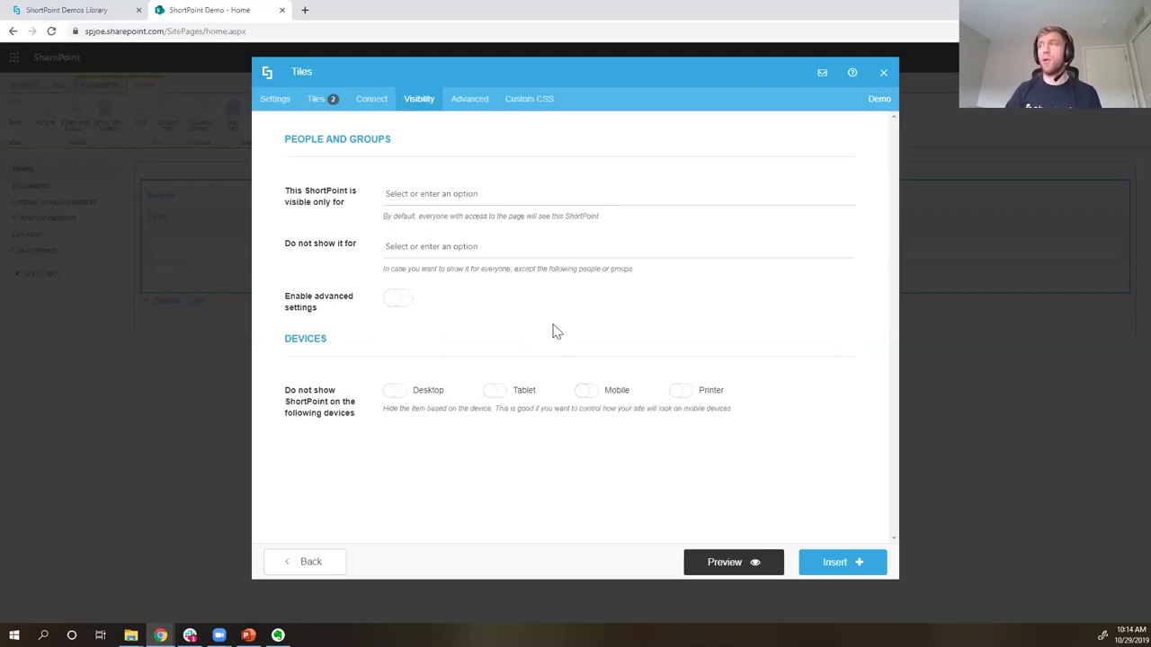
click(477, 106)
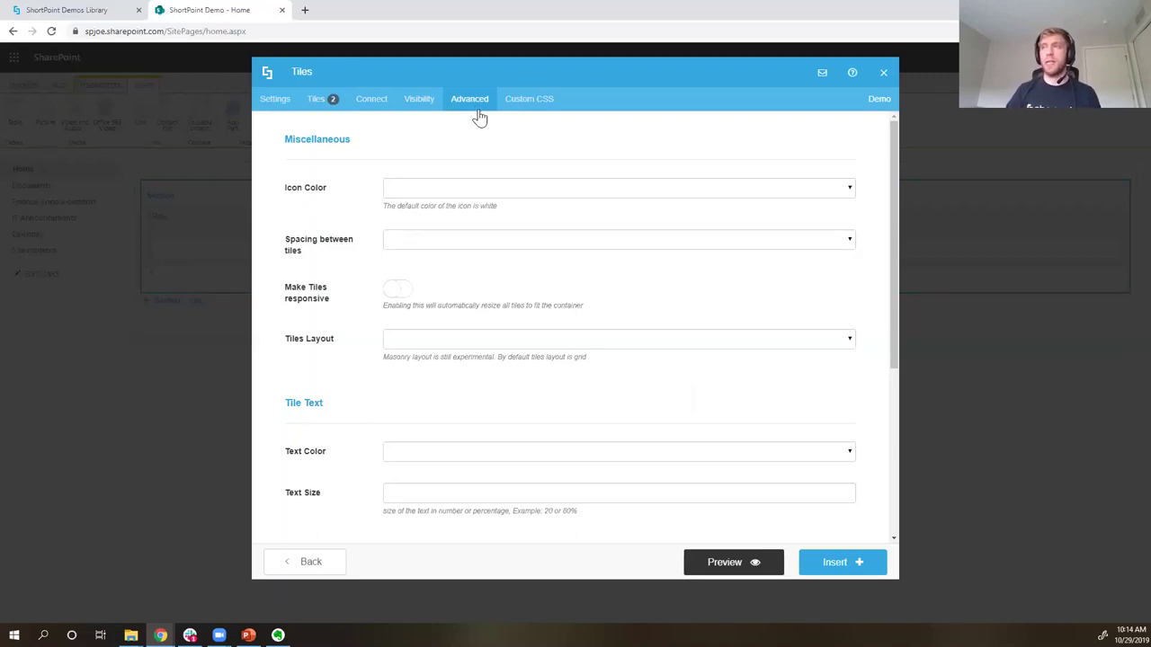
click(441, 191)
click(440, 179)
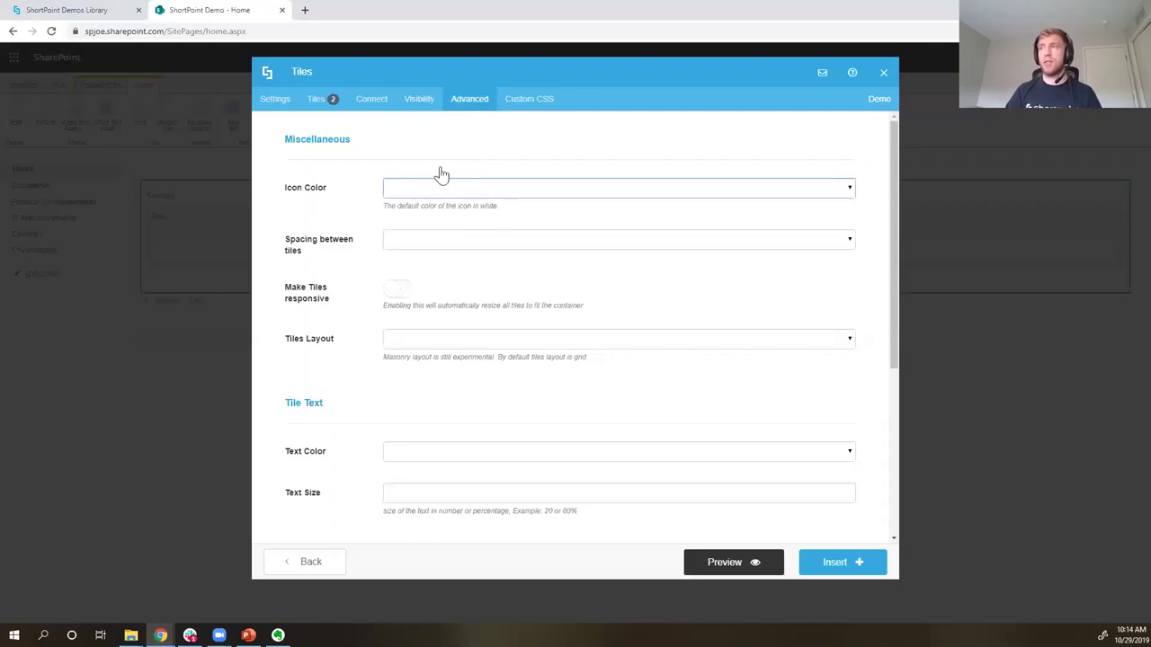
click(432, 242)
click(350, 233)
scroll(350, 231, down, 3)
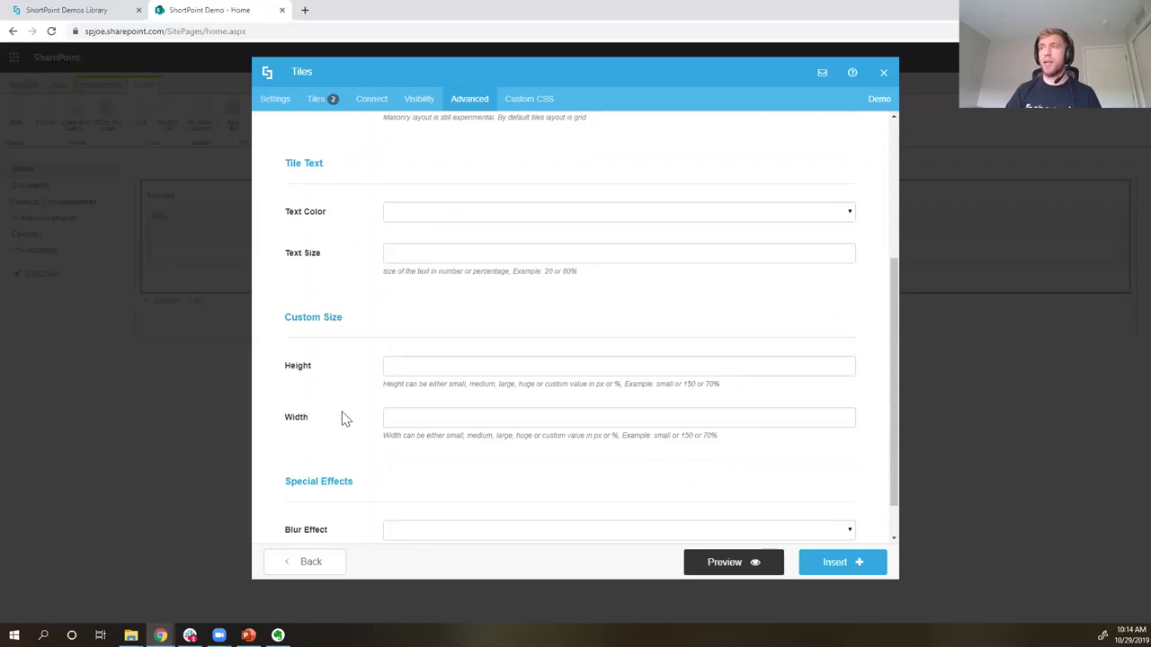
- Compare the tiles' preset size choices with the custom height and width options, and view the custom CSS settings
click(277, 104)
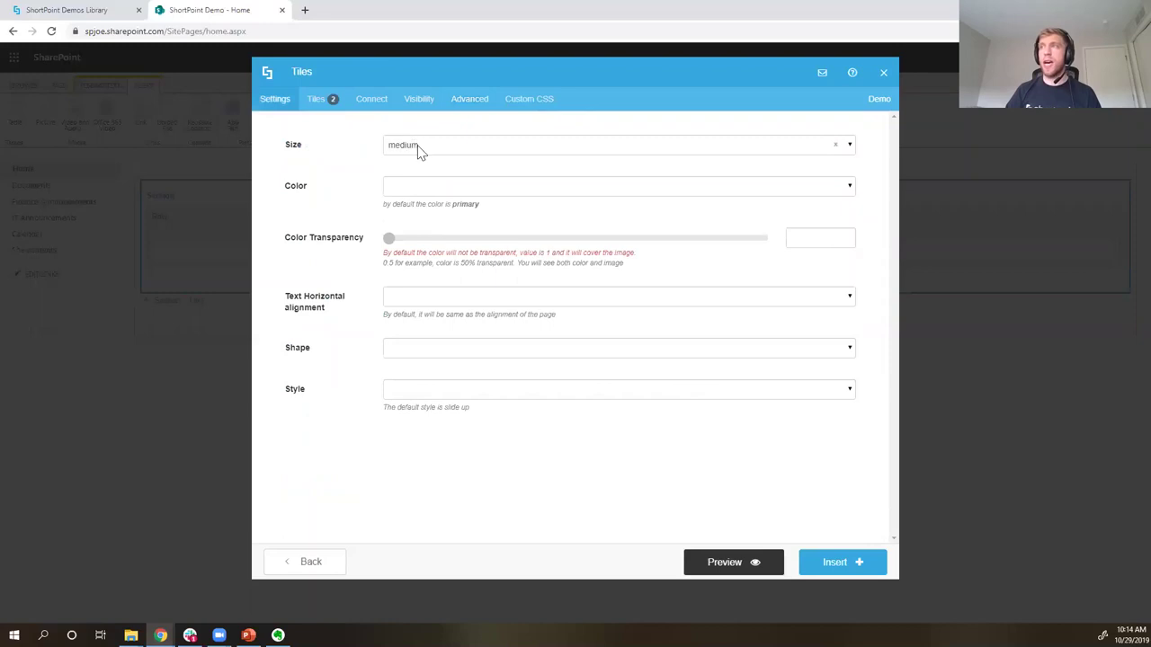
click(419, 150)
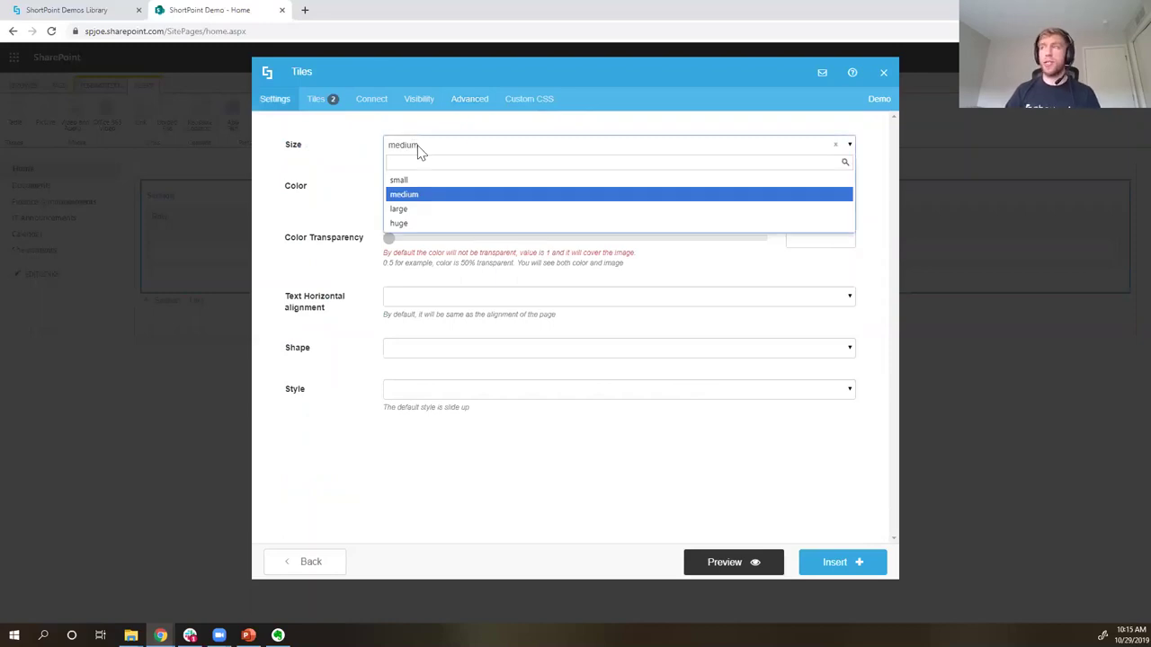
click(465, 101)
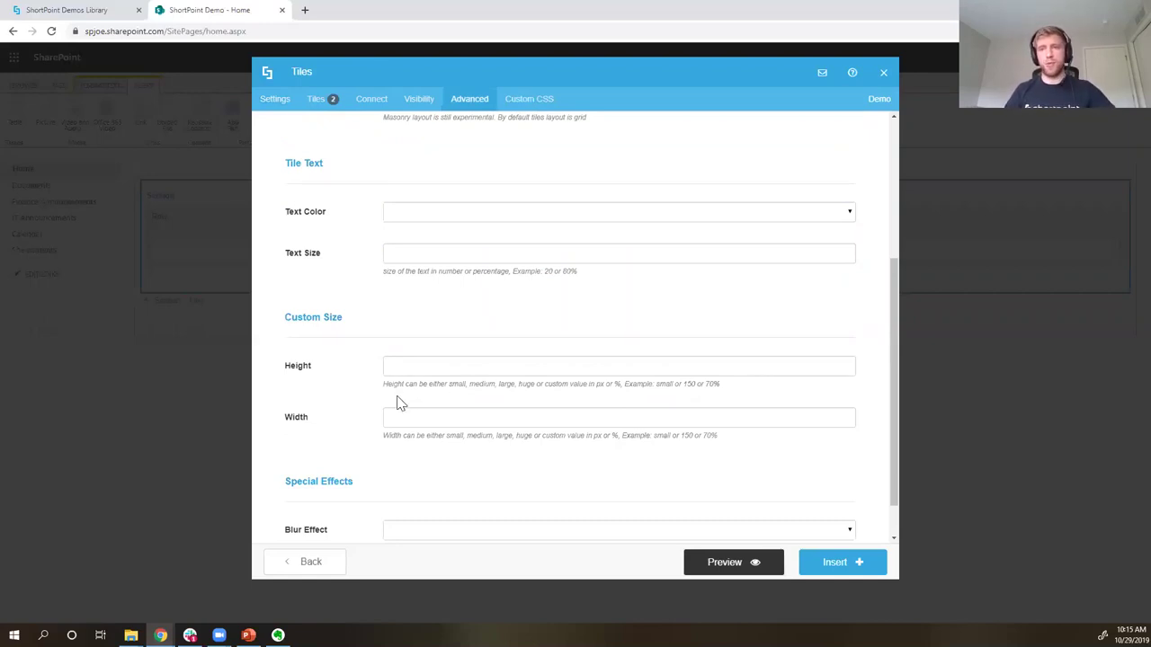
scroll(400, 403, up, 3)
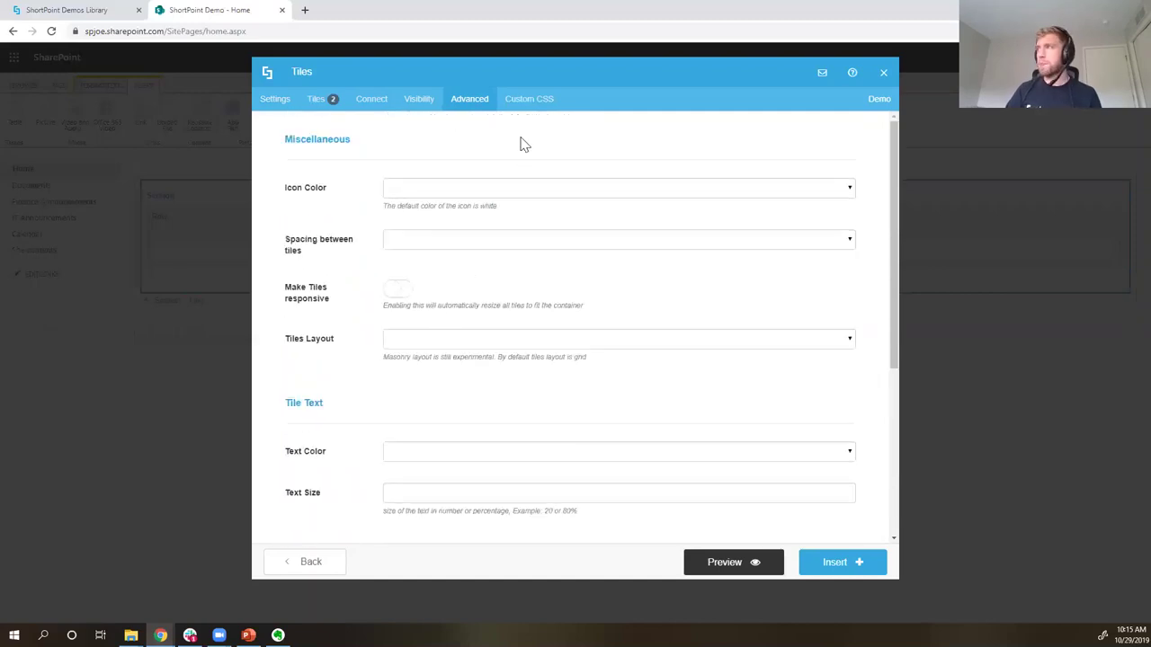
click(514, 103)
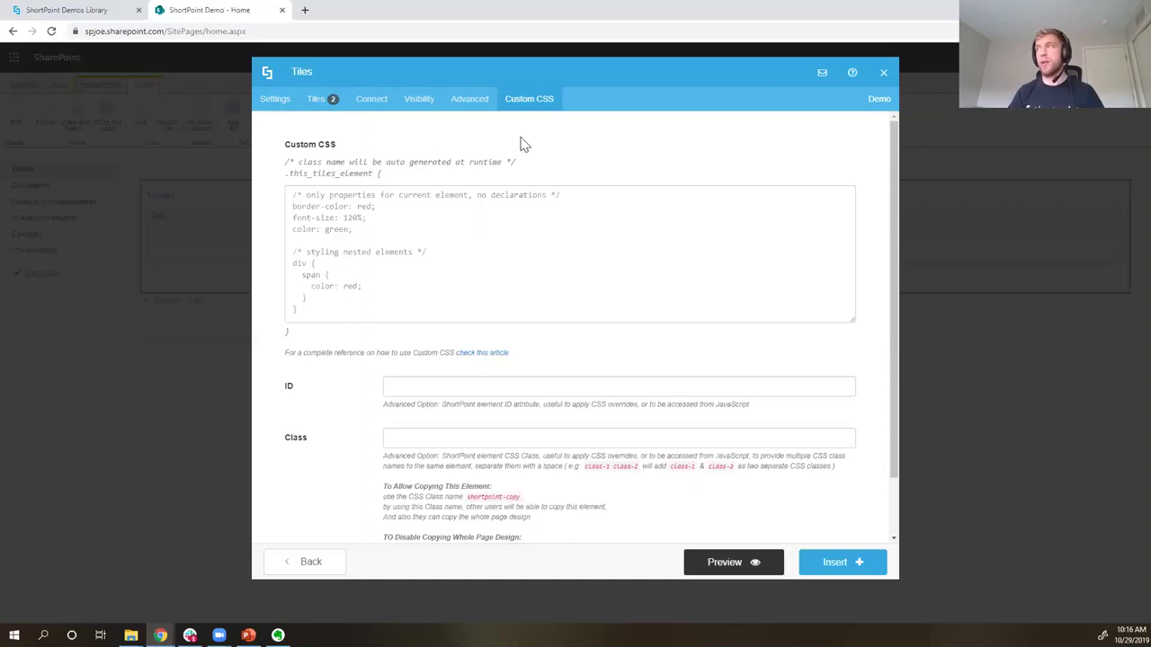
- Open the Tiles demo page and look through its example tile designs, including the one with custom CSS
click(879, 101)
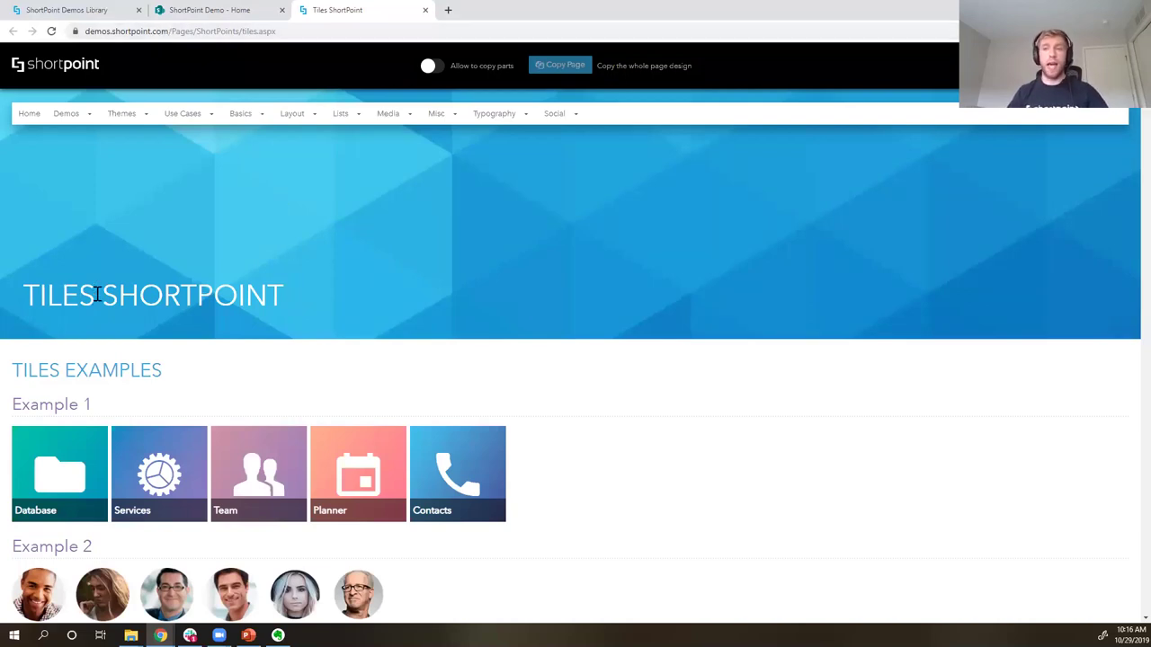
scroll(586, 346, down, 1)
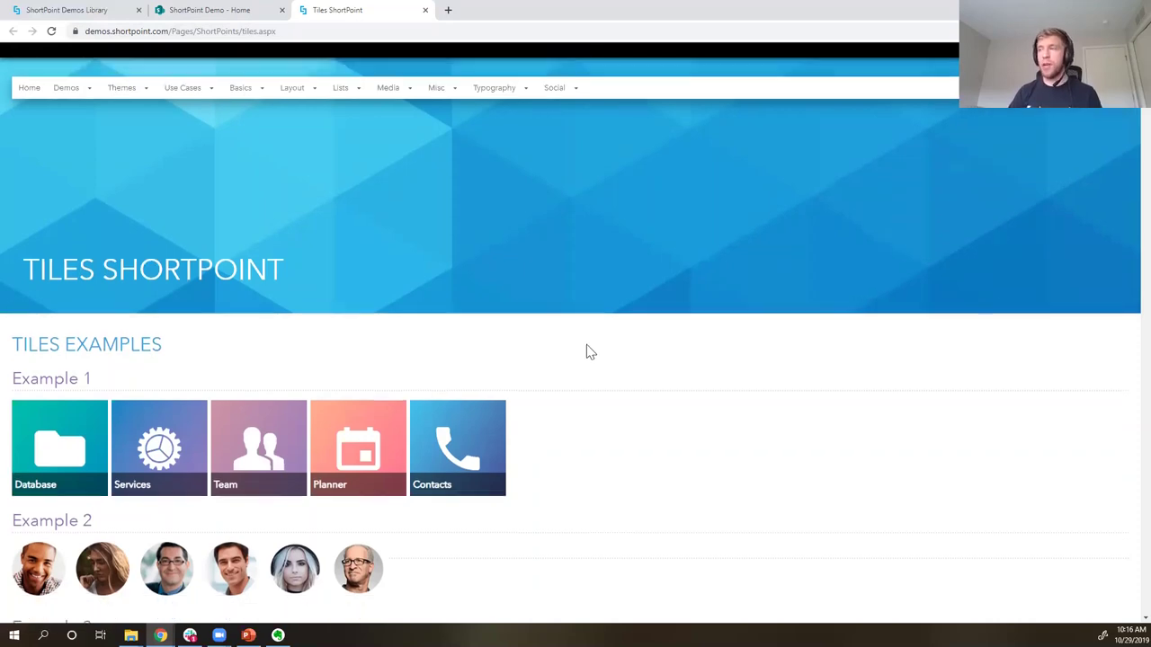
scroll(586, 352, down, 1)
scroll(589, 352, down, 1)
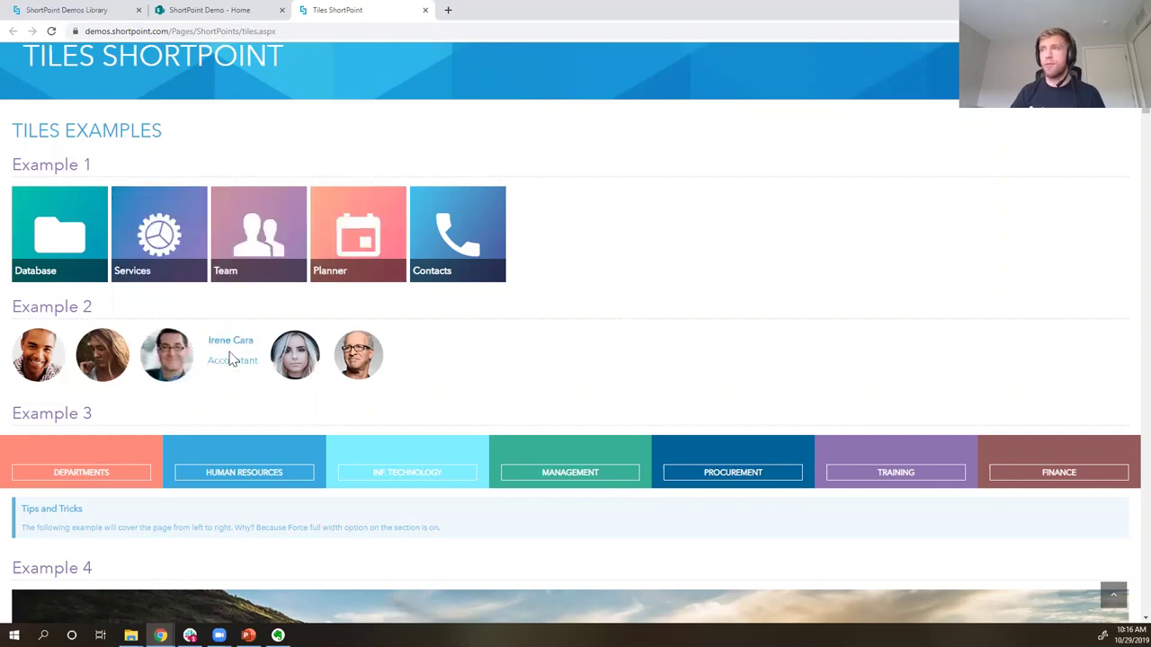
scroll(283, 360, down, 2)
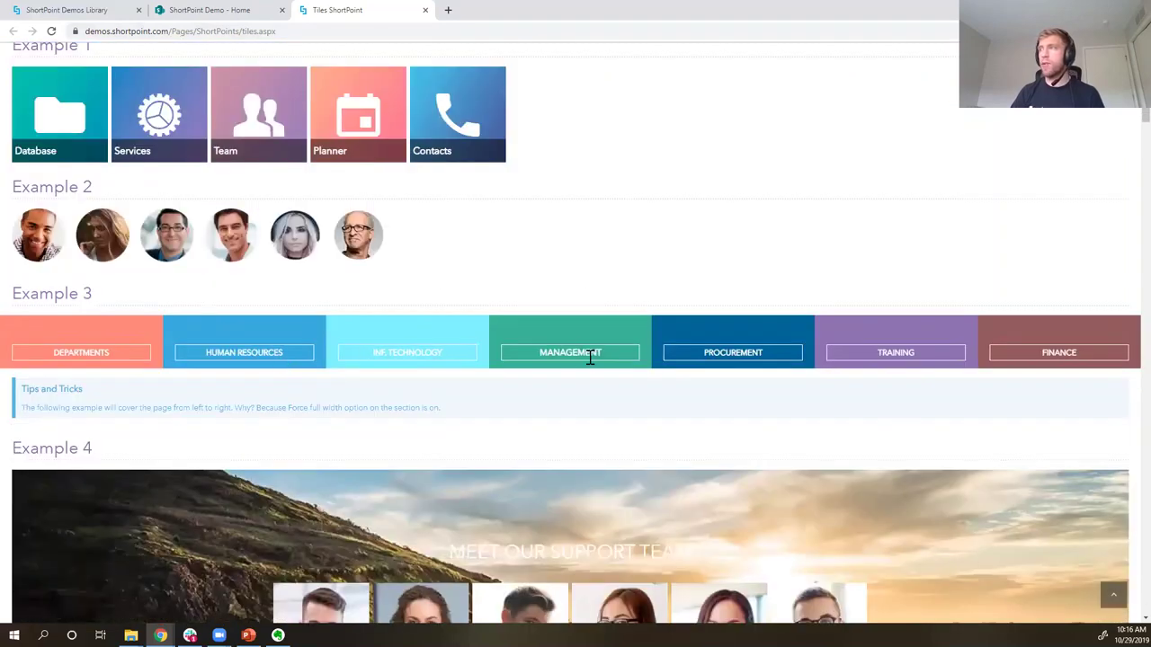
scroll(586, 360, down, 2)
scroll(582, 370, down, 1)
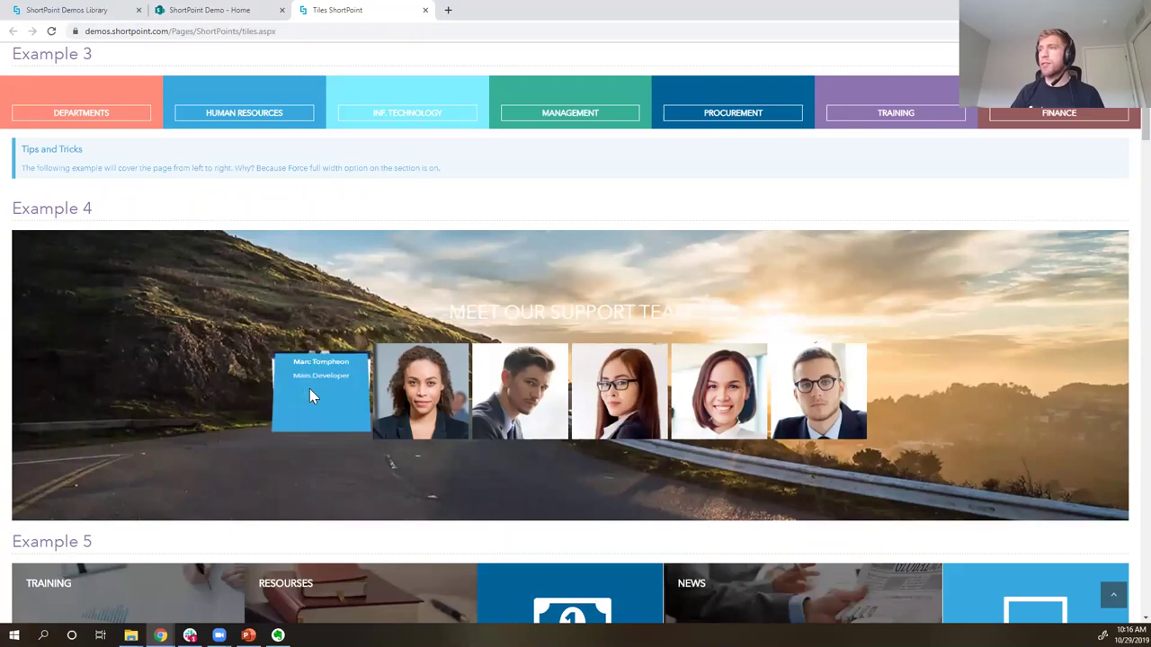
mouse_move(432, 420)
scroll(433, 421, down, 4)
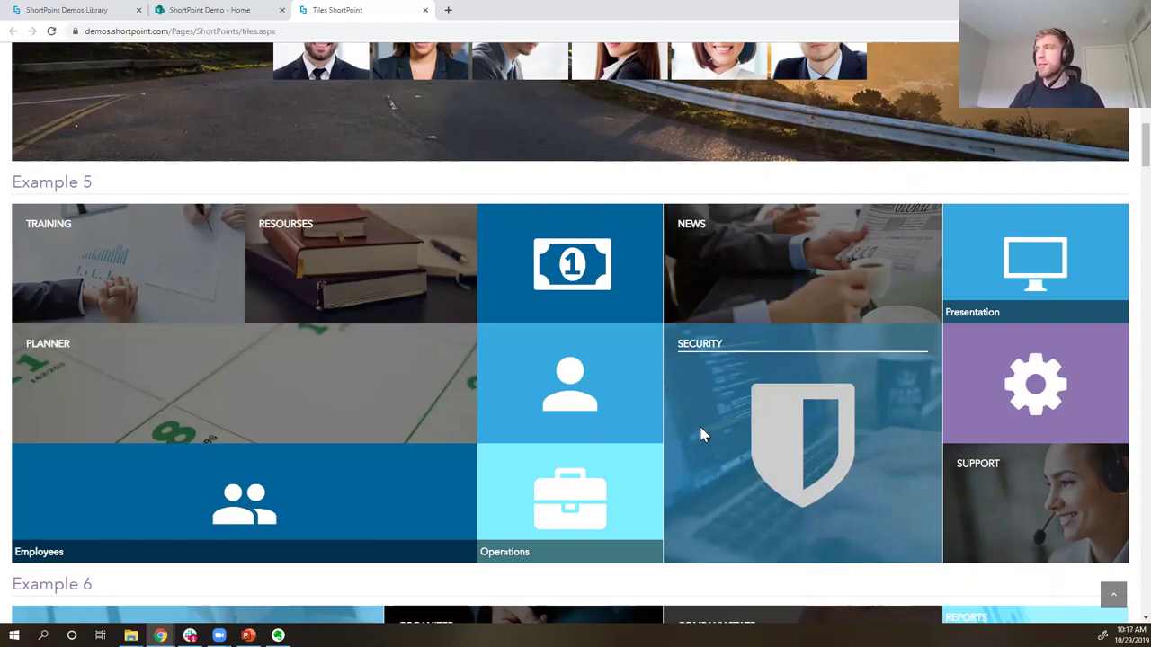
scroll(703, 435, down, 8)
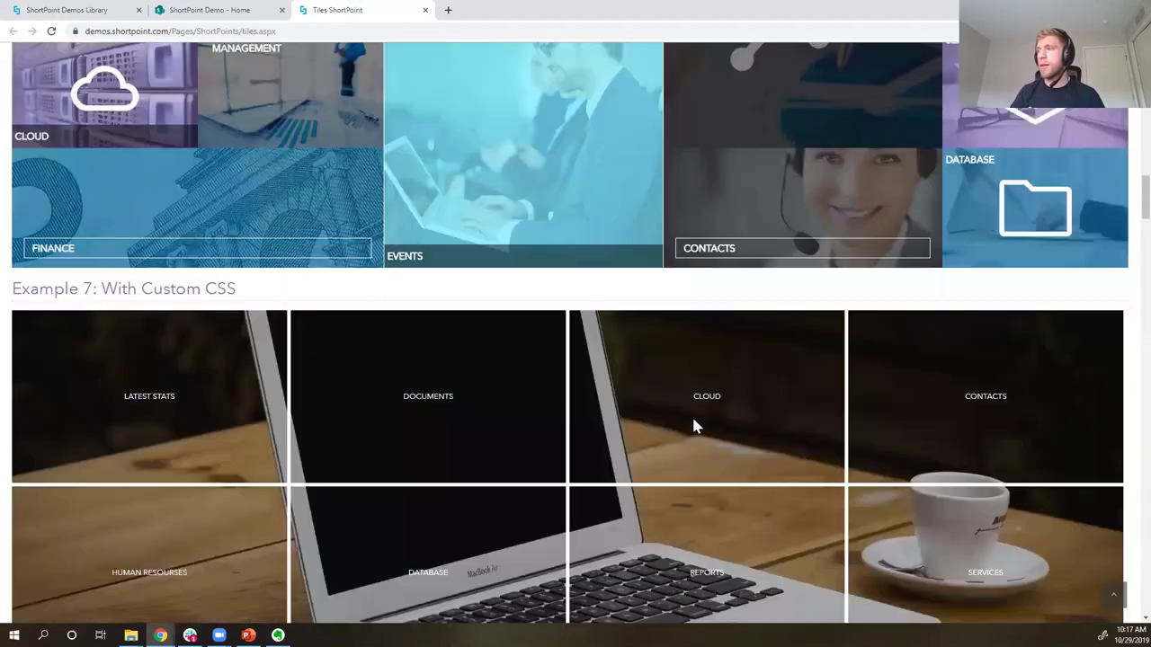
- Examine the tiles options demos for icons, colors, background images and spacing
scroll(693, 422, down, 8)
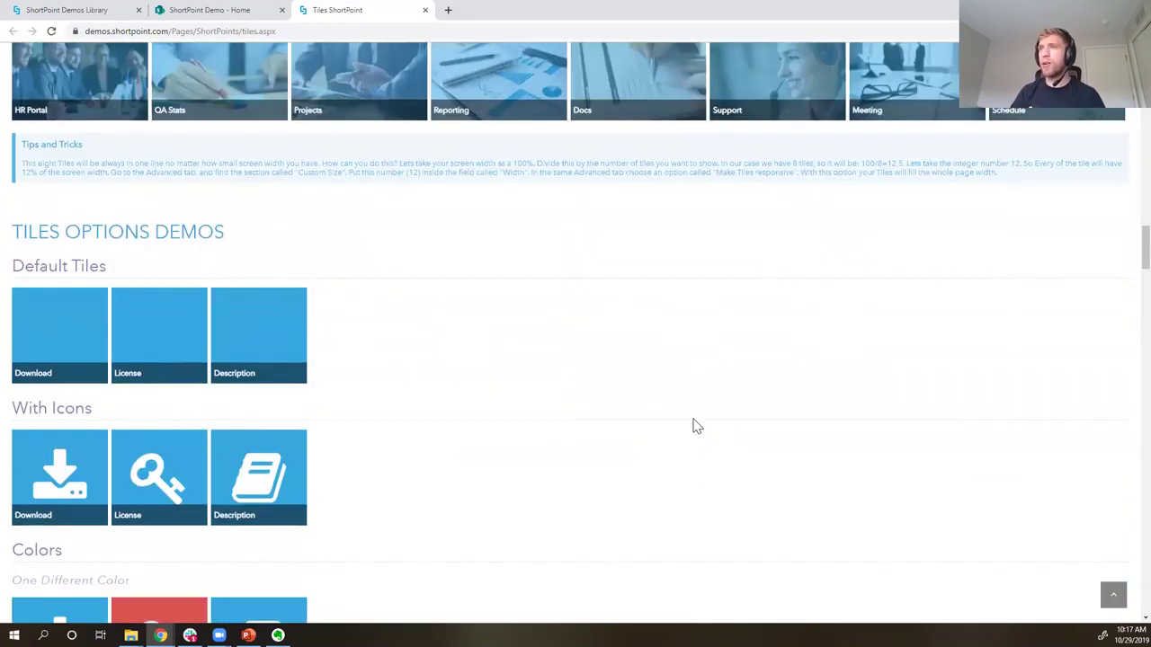
scroll(693, 426, down, 1)
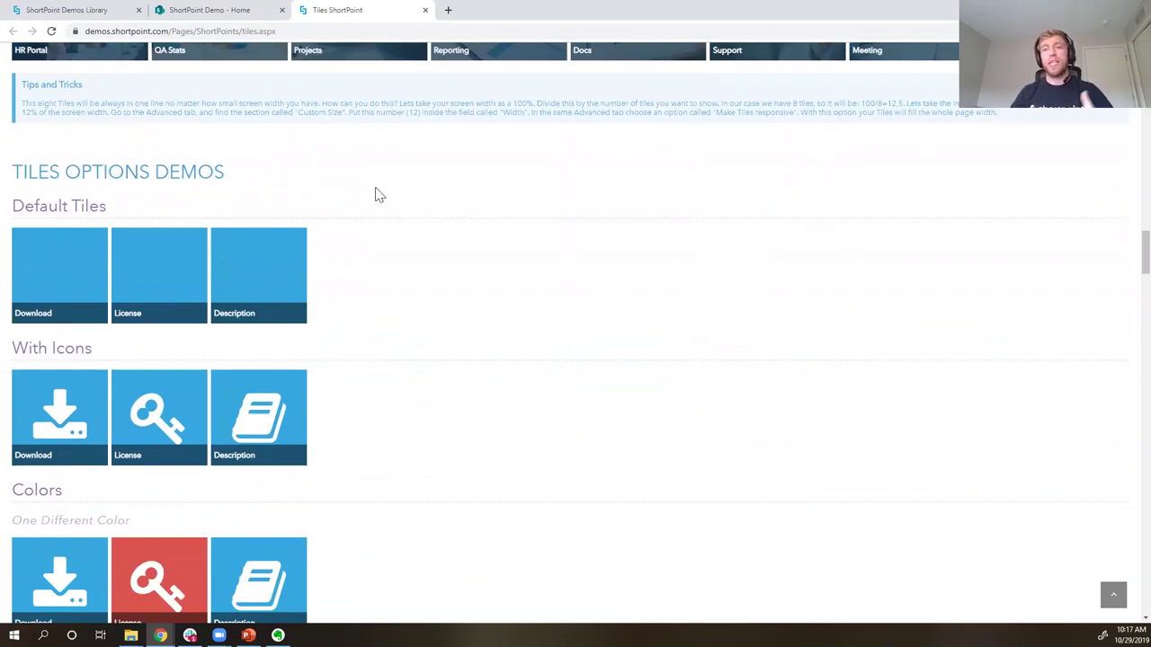
scroll(377, 195, down, 3)
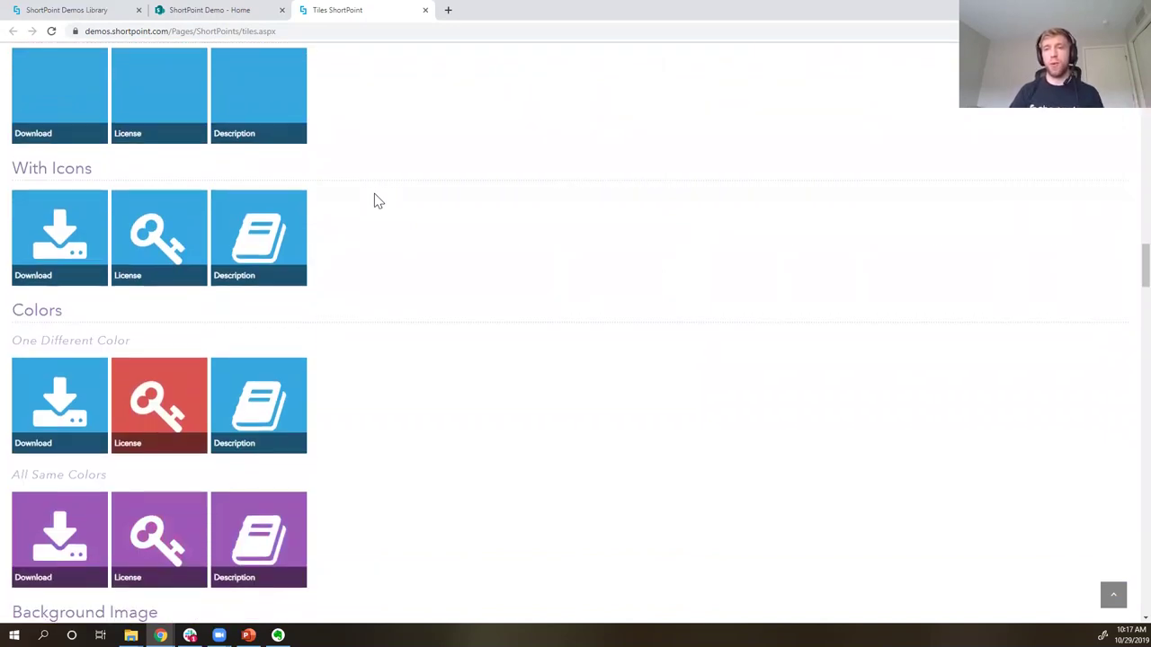
scroll(378, 201, down, 5)
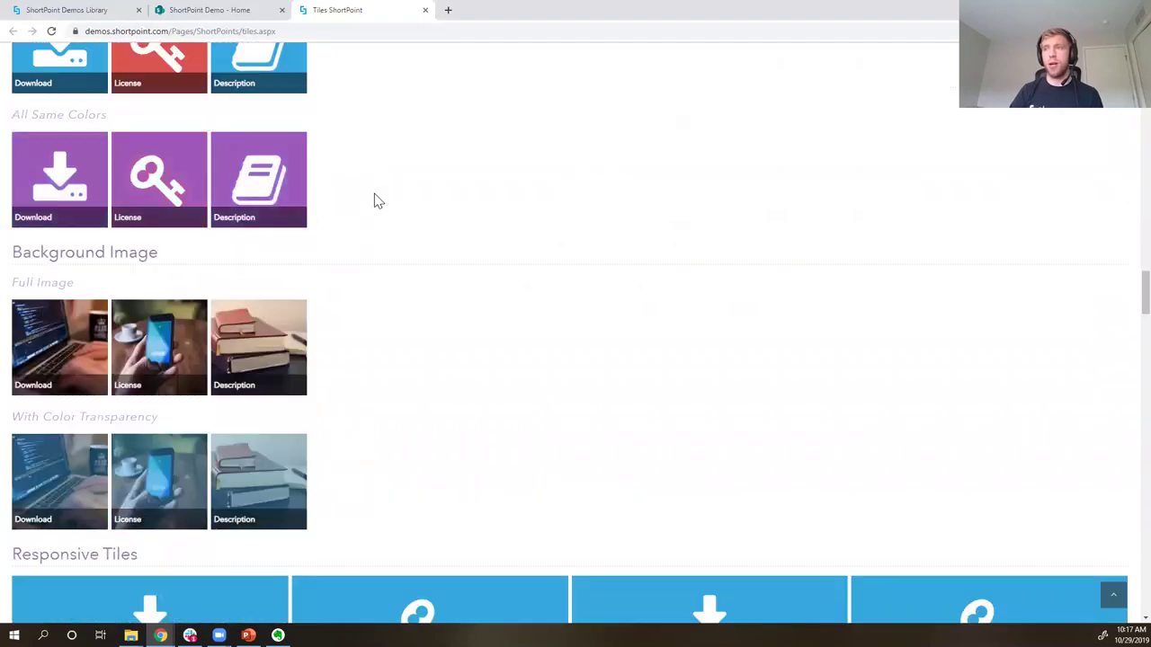
scroll(377, 201, down, 8)
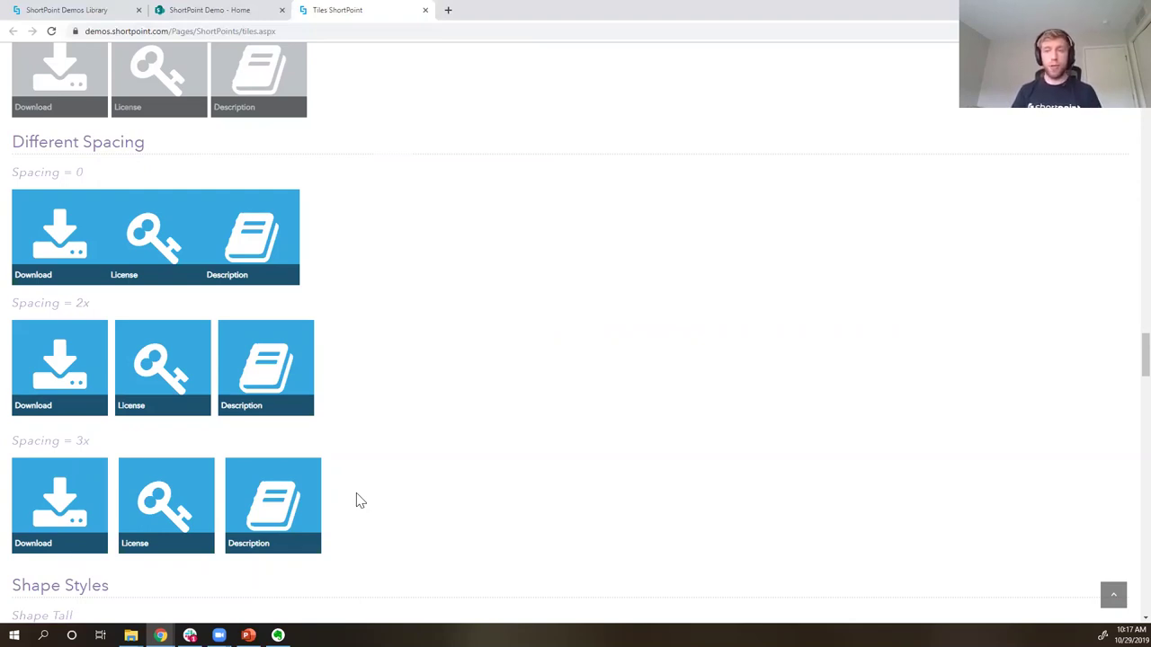
- Return to the start of the Tiles demo page and turn on copying of individual parts
click(1112, 596)
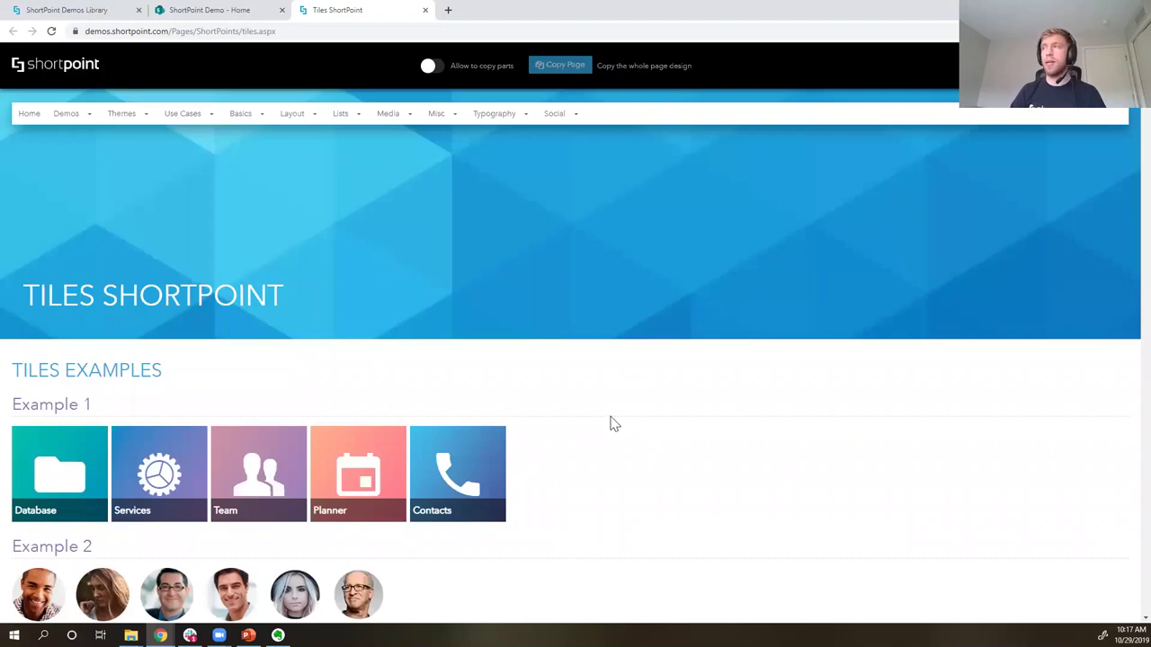
click(433, 67)
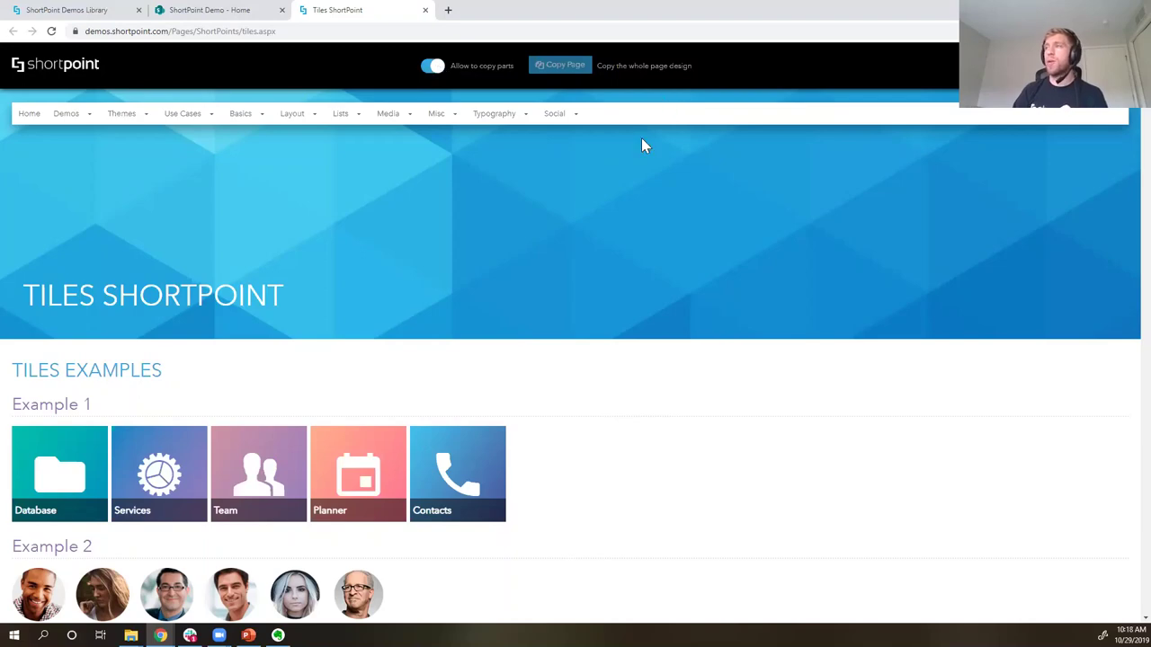
- Copy the Example 1 tiles design with the Database, Services, Team, Planner and Contacts tiles from the demo page
scroll(613, 223, down, 1)
scroll(611, 217, down, 1)
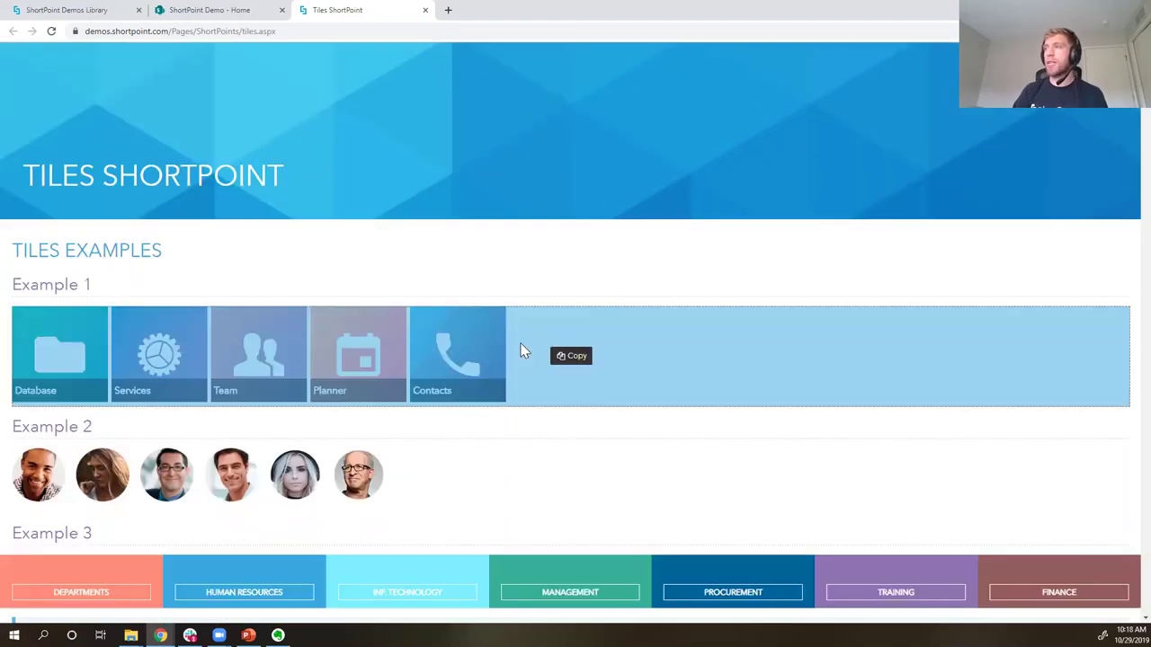
mouse_move(500, 492)
scroll(497, 486, down, 1)
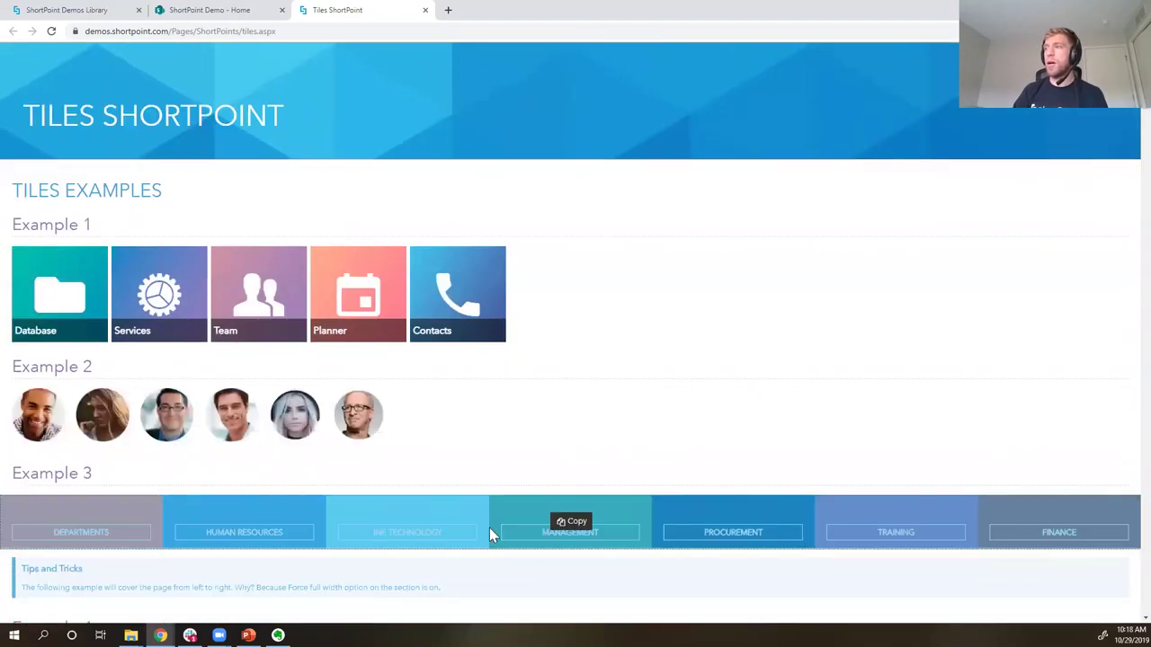
mouse_move(483, 330)
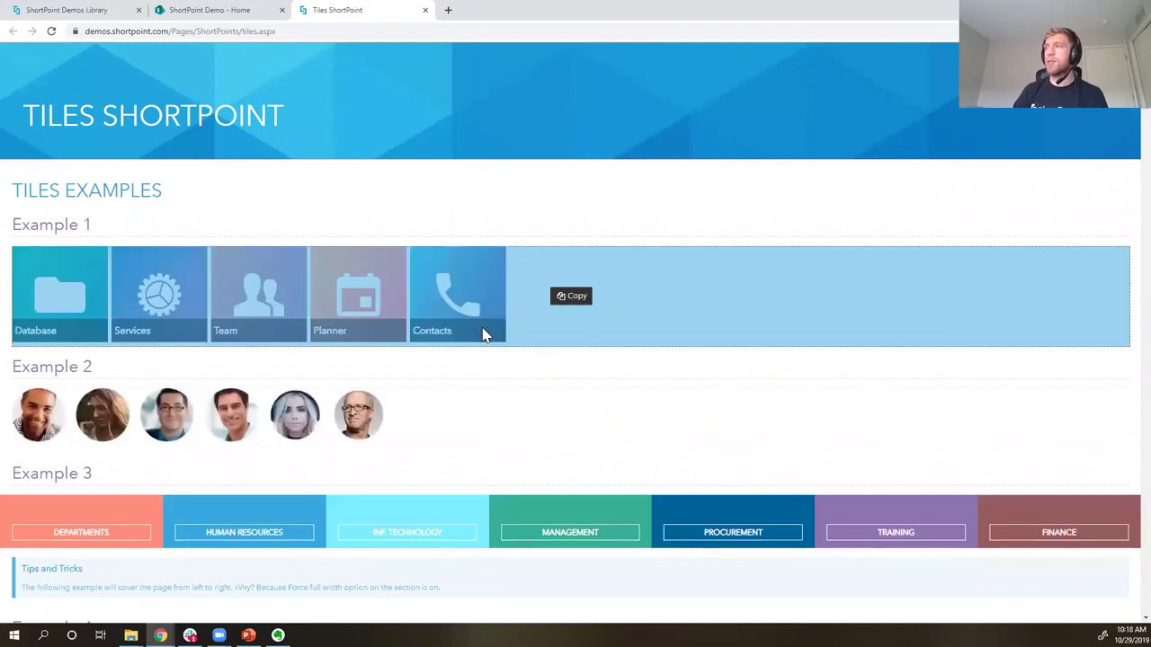
click(564, 299)
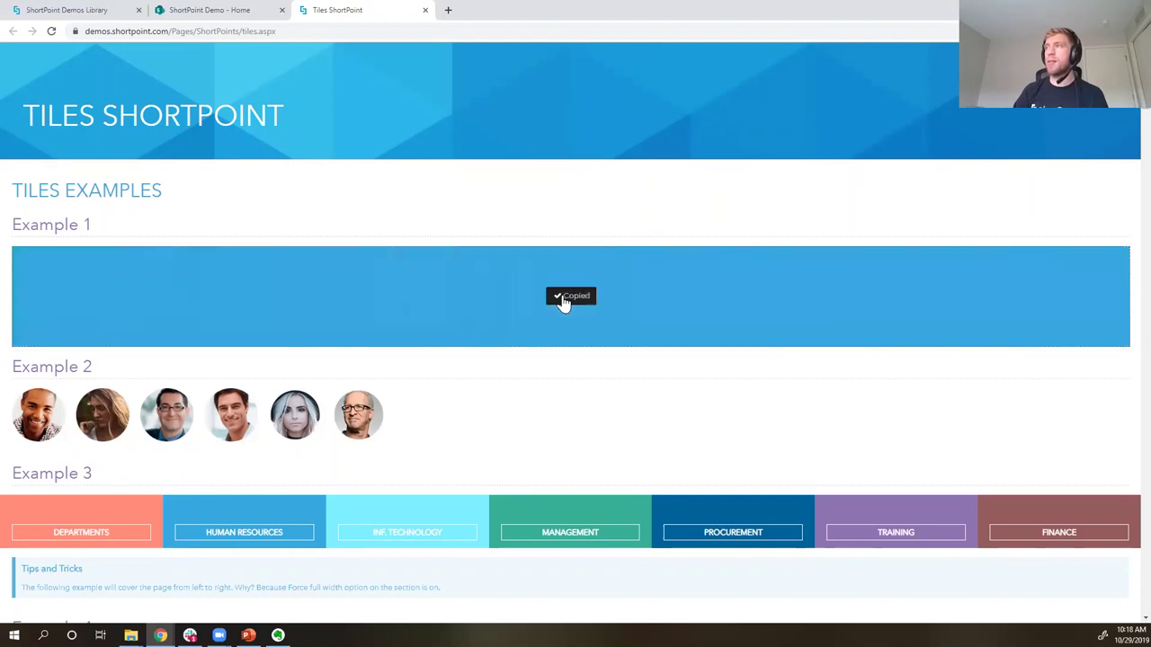
- Return to the SharePoint home page being edited and insert the configured Tiles element with its IT and HR tiles
click(225, 13)
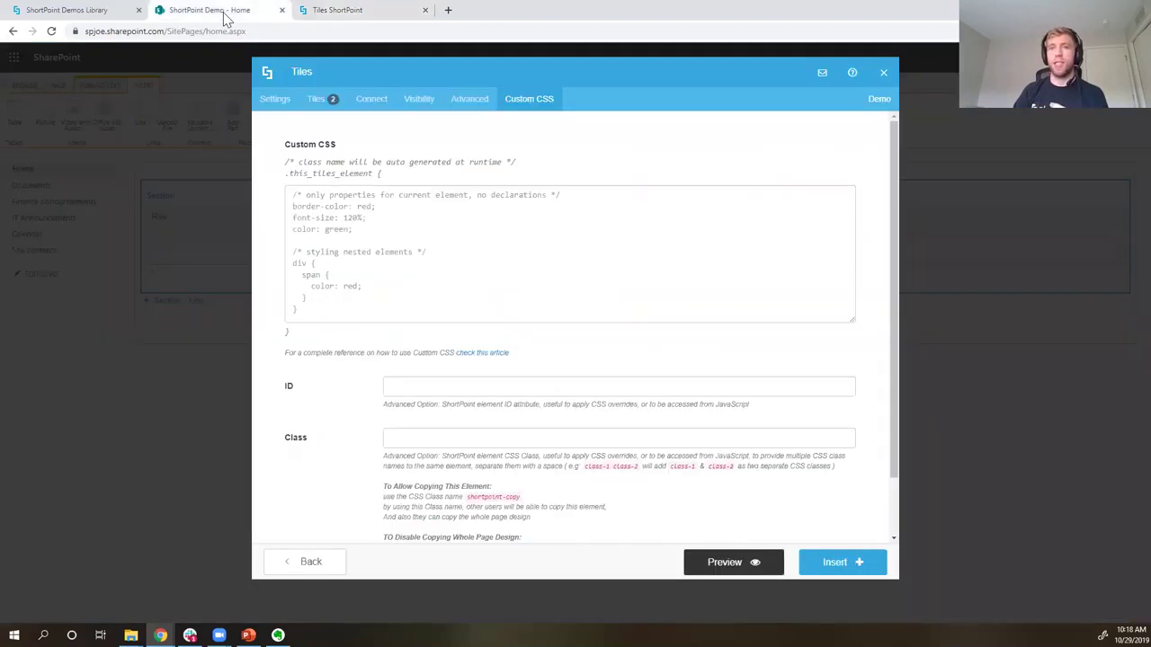
scroll(683, 384, down, 1)
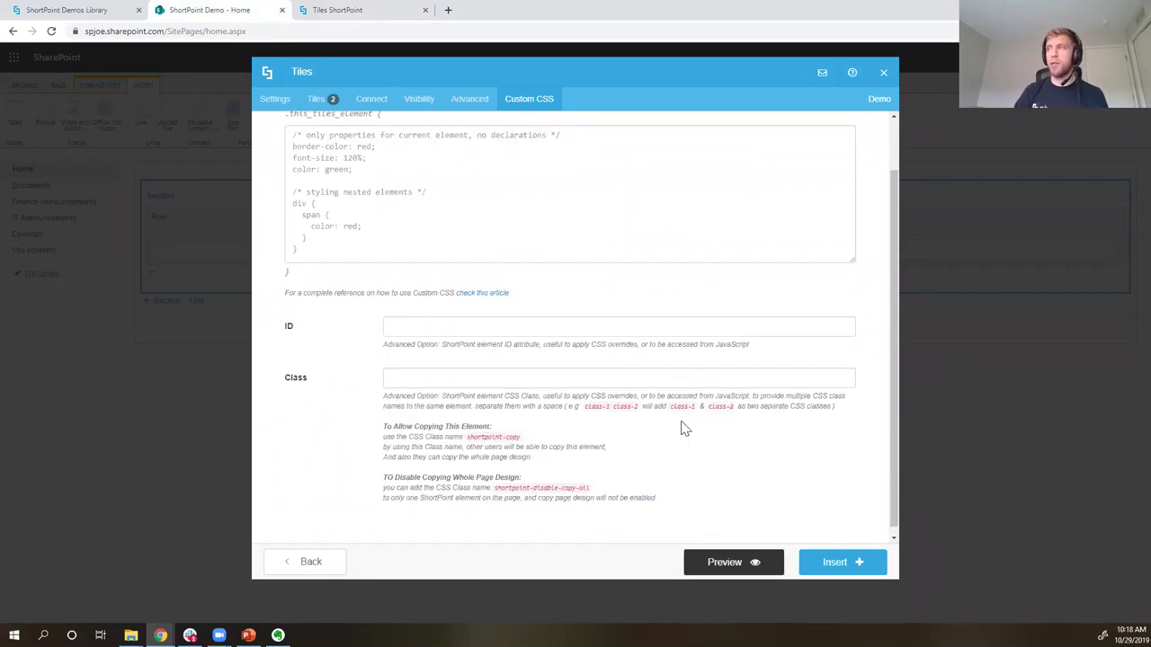
click(814, 563)
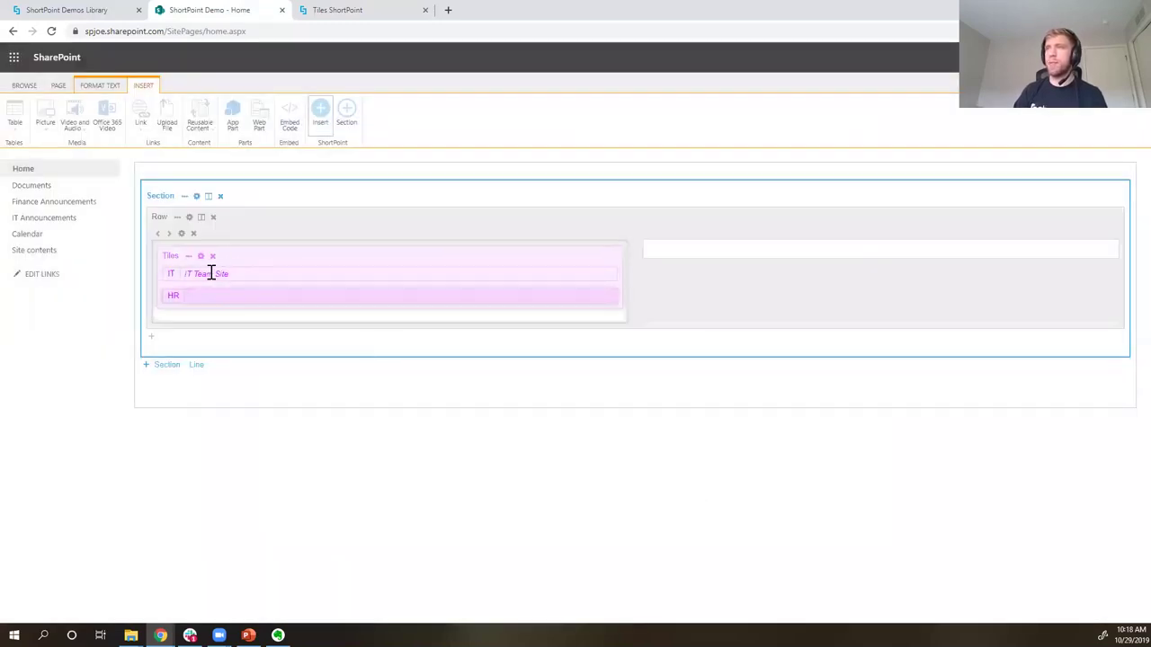
- Paste the copied tiles design into the row's empty second column
click(674, 249)
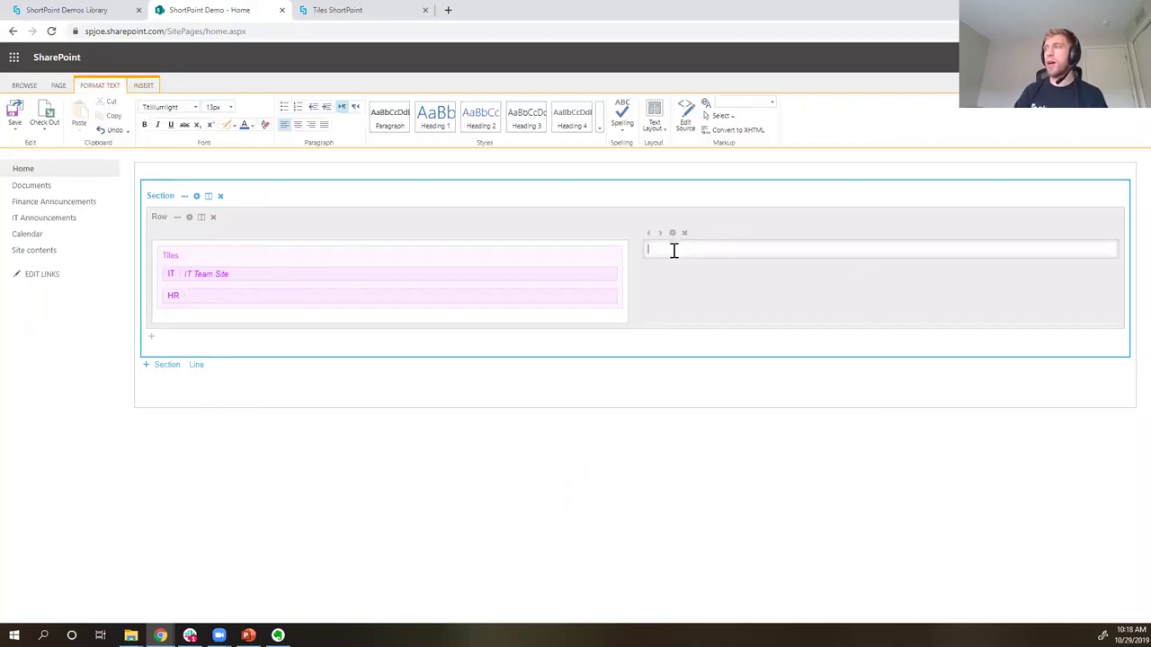
right_click(674, 249)
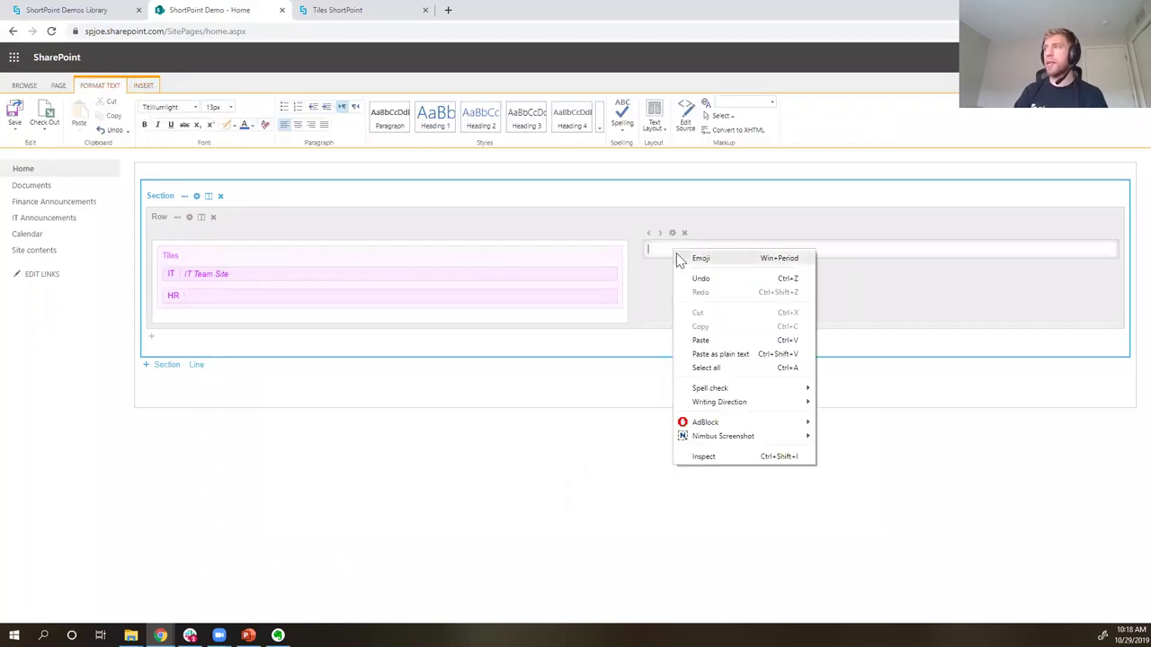
click(700, 341)
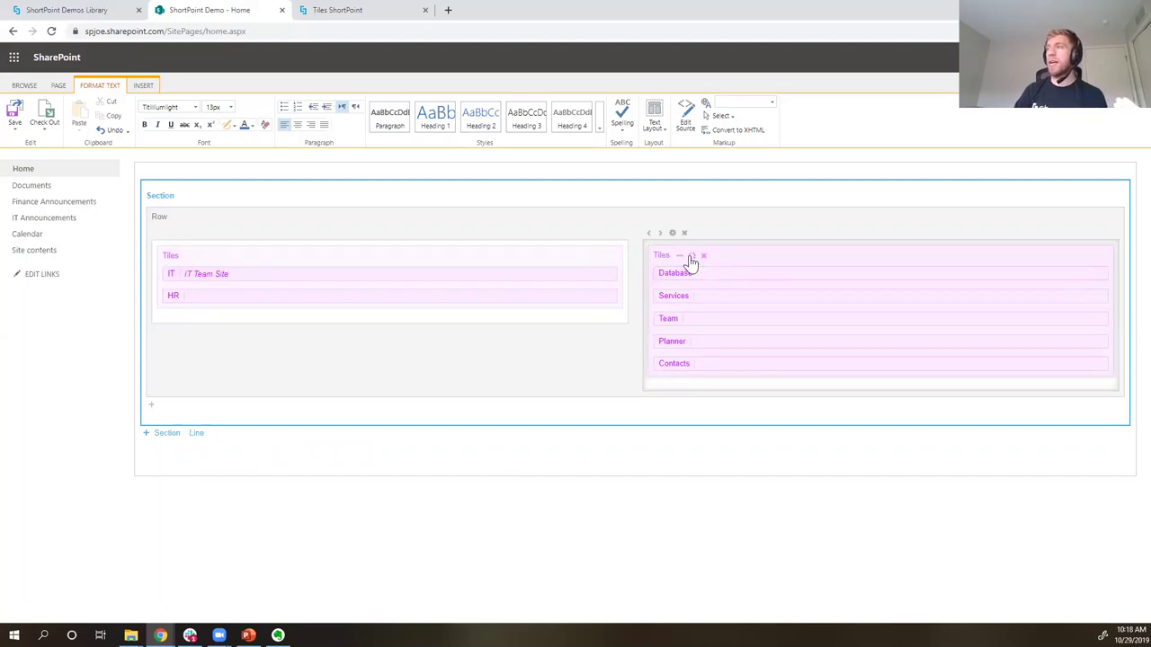
- Retitle the pasted element's Database tile as IT, preview the tiles and update the element
click(691, 258)
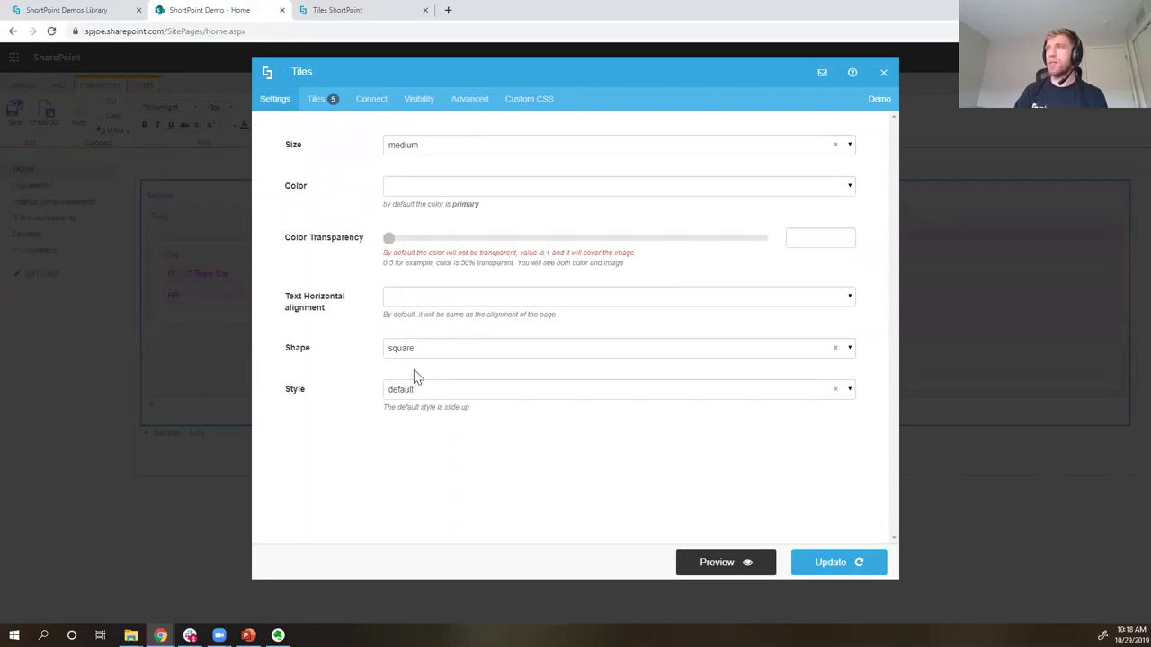
click(322, 105)
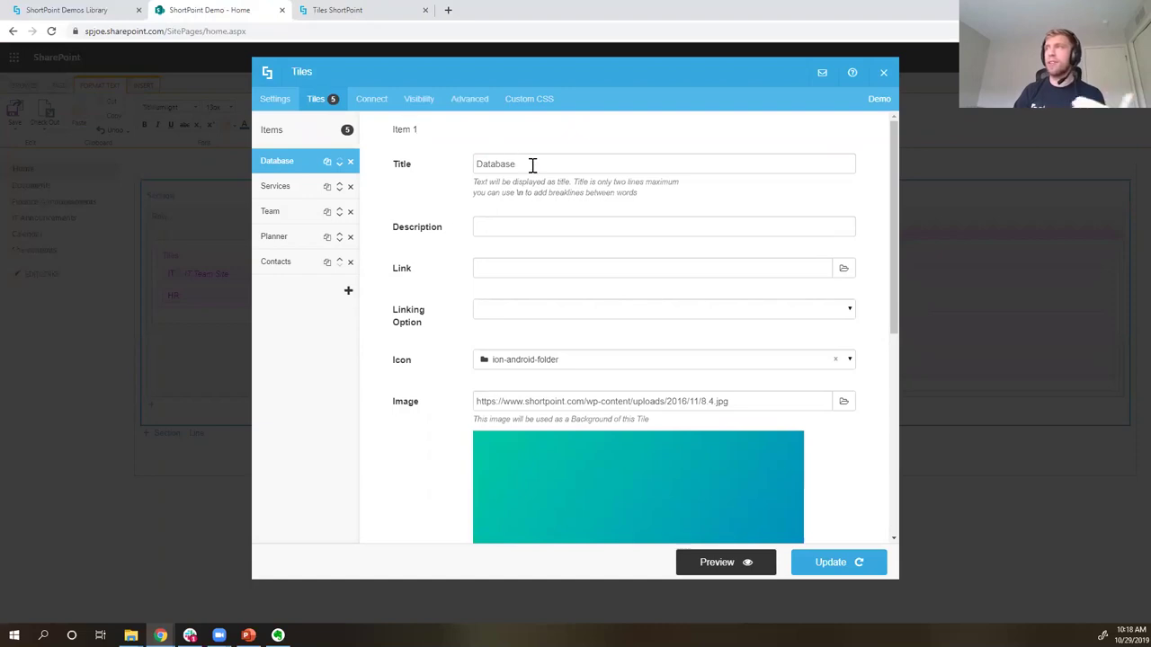
key(Tab)
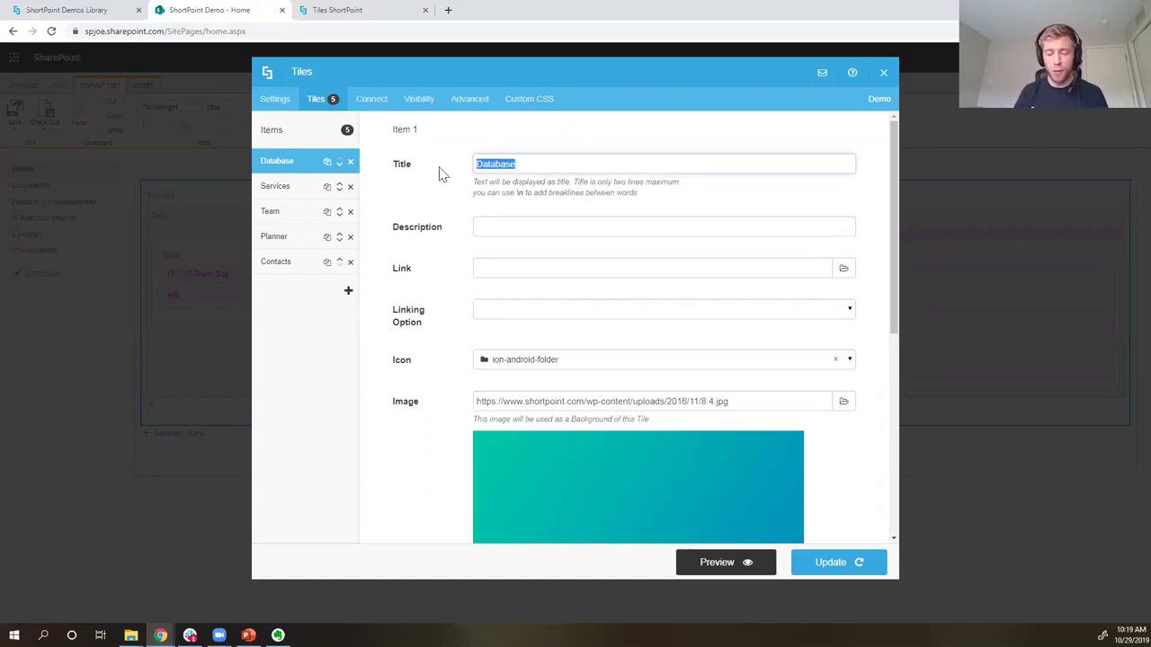
text(IT)
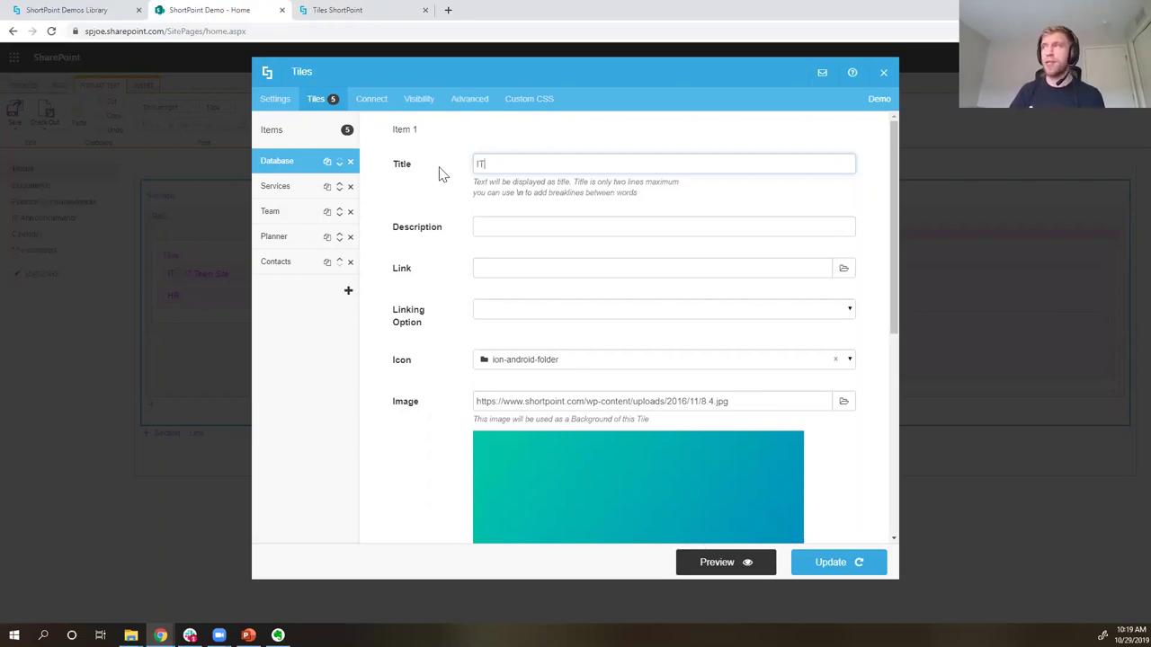
click(500, 269)
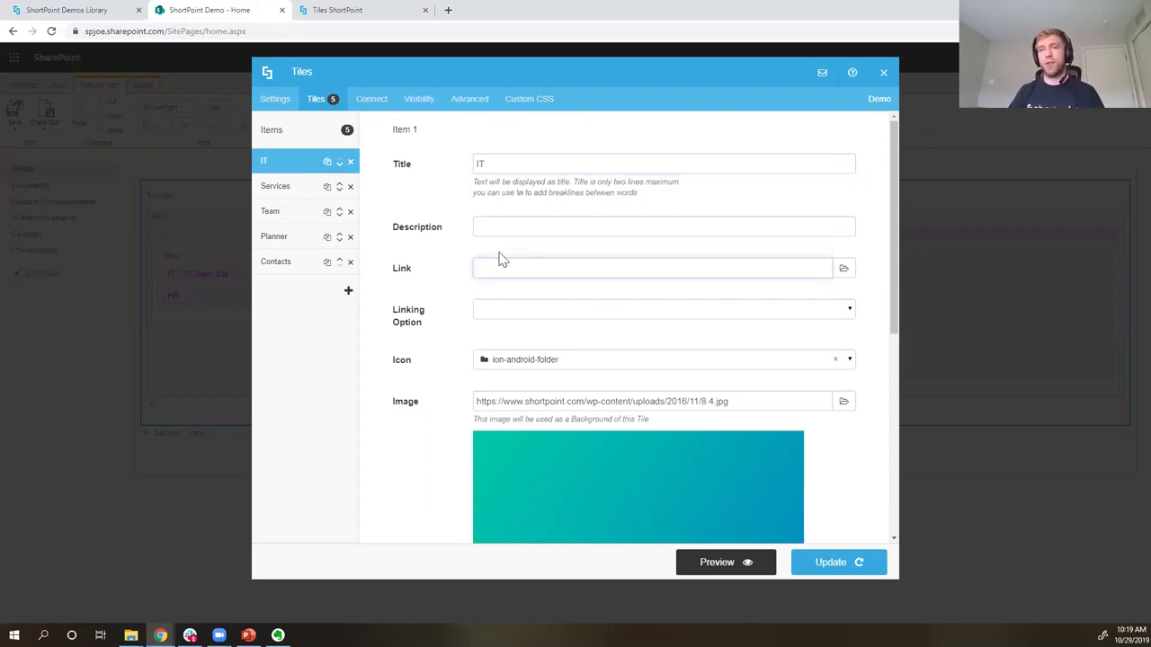
click(734, 564)
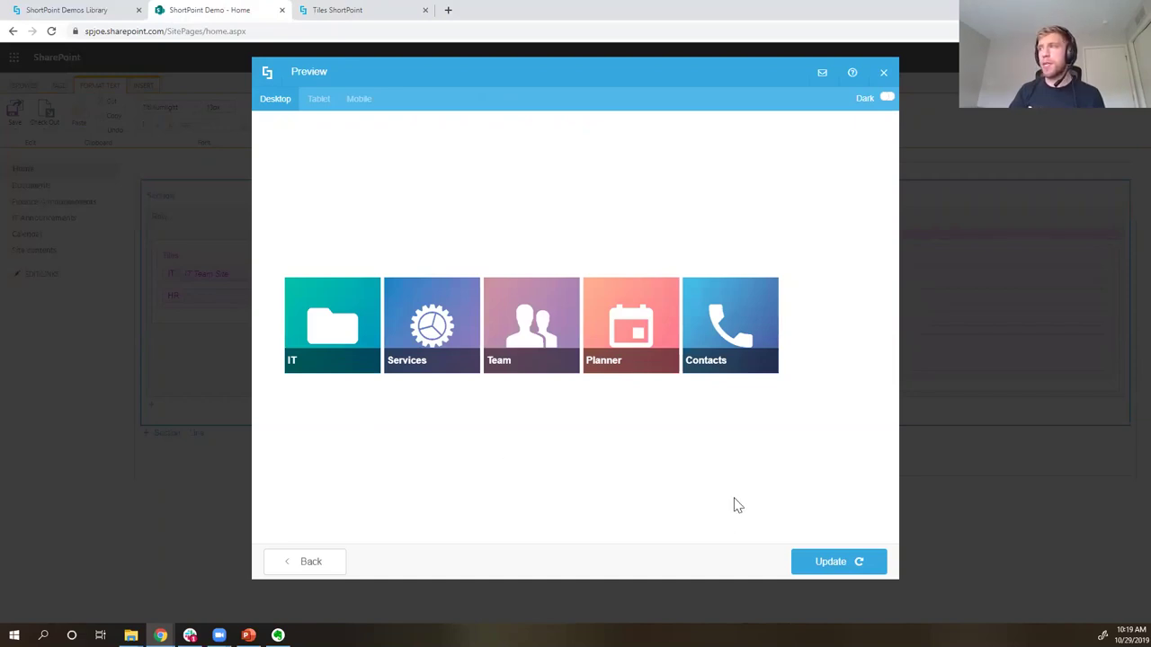
click(857, 568)
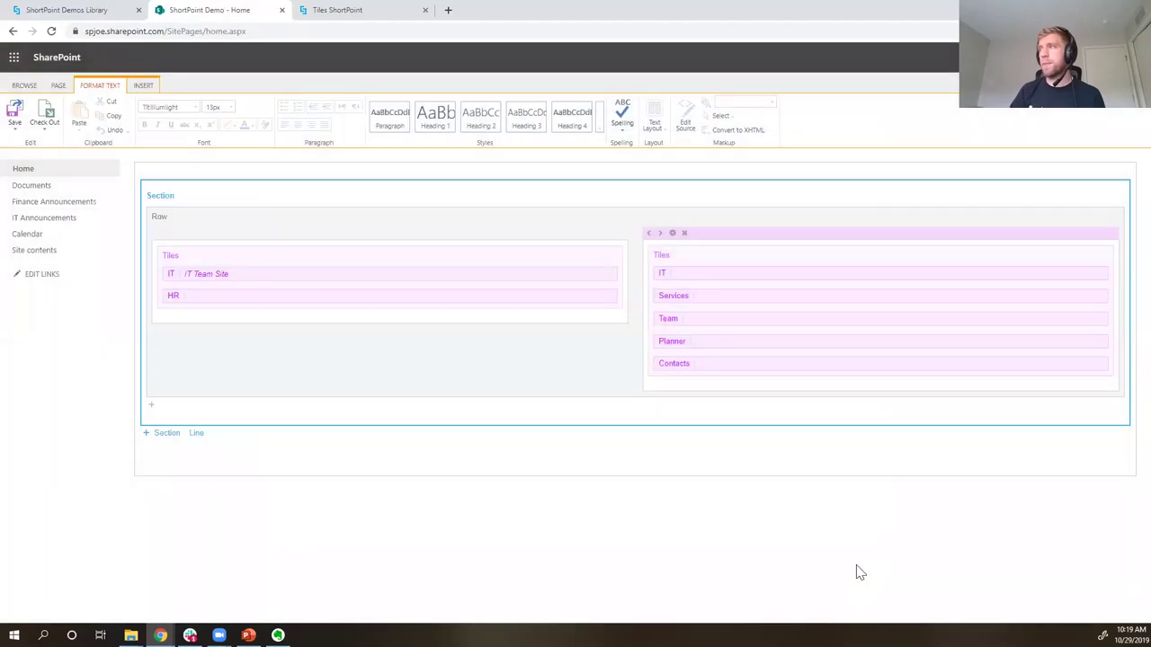
click(543, 382)
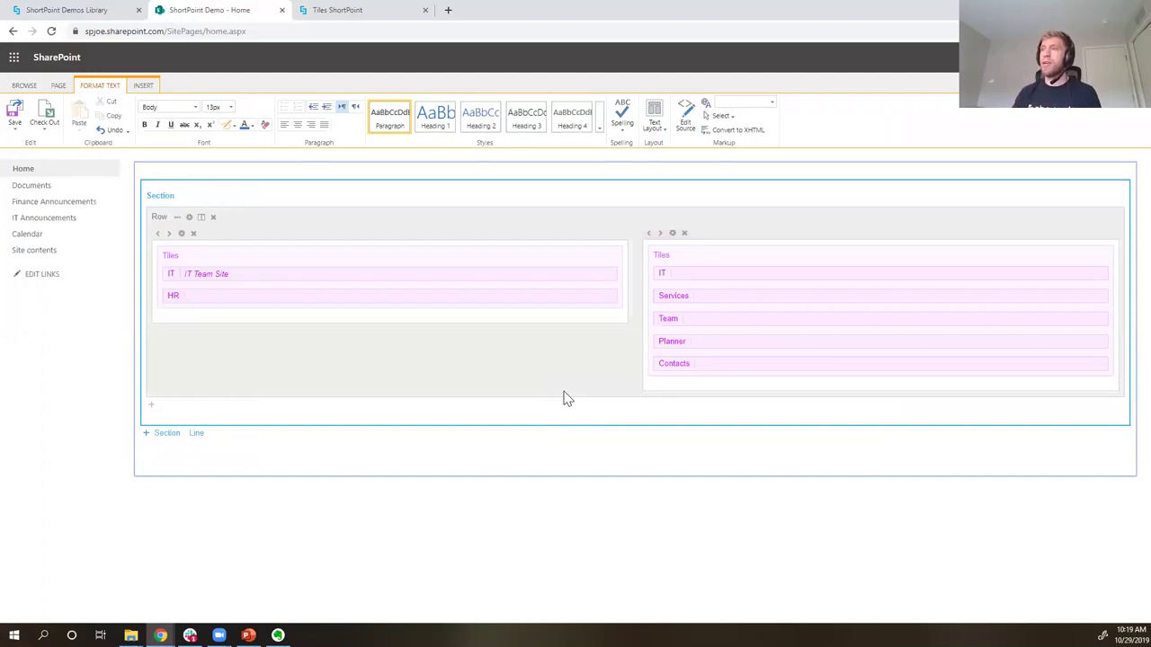
- Browse the page designs in the ShortPoint Demos Library and open the Together design
click(71, 12)
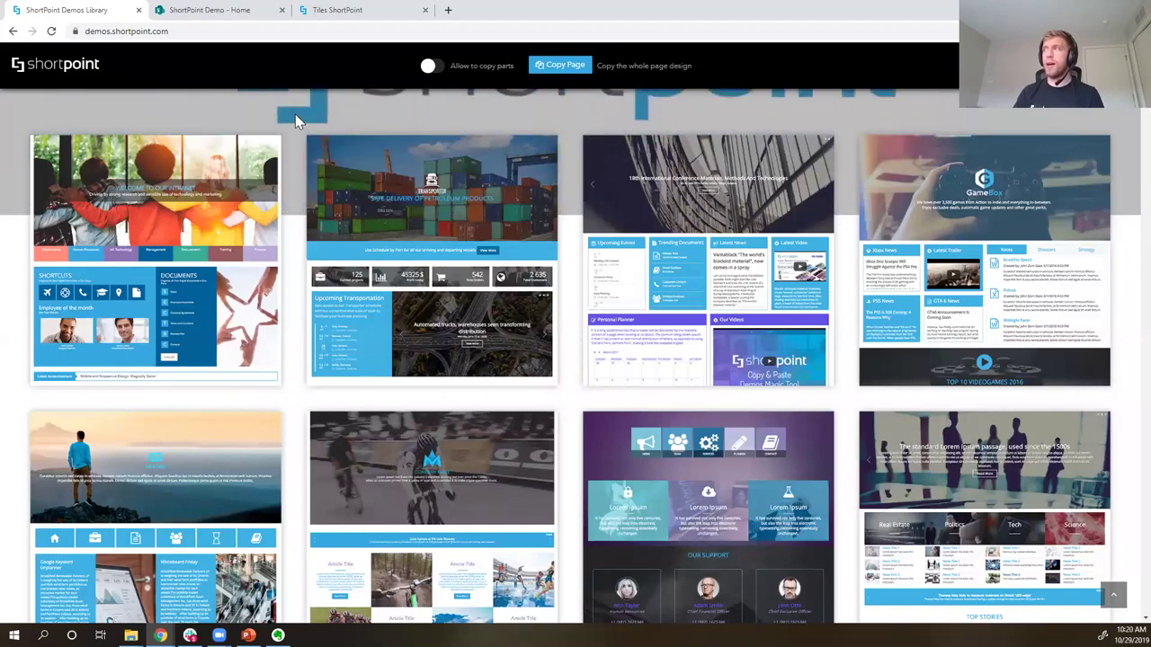
scroll(295, 114, down, 3)
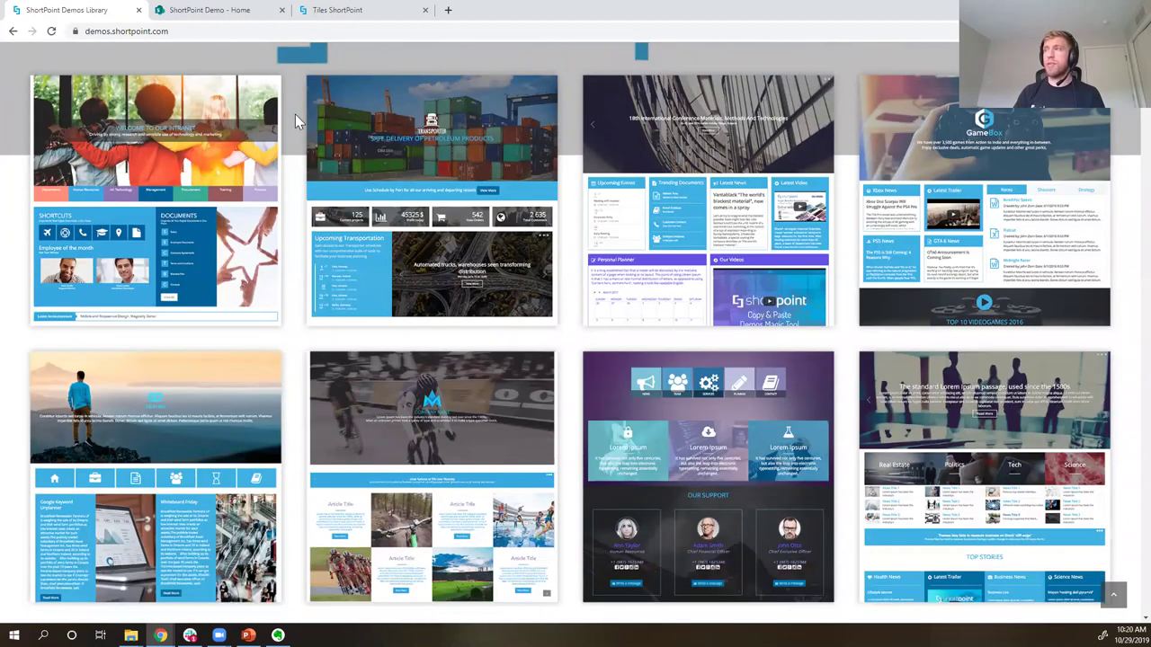
scroll(296, 121, down, 1)
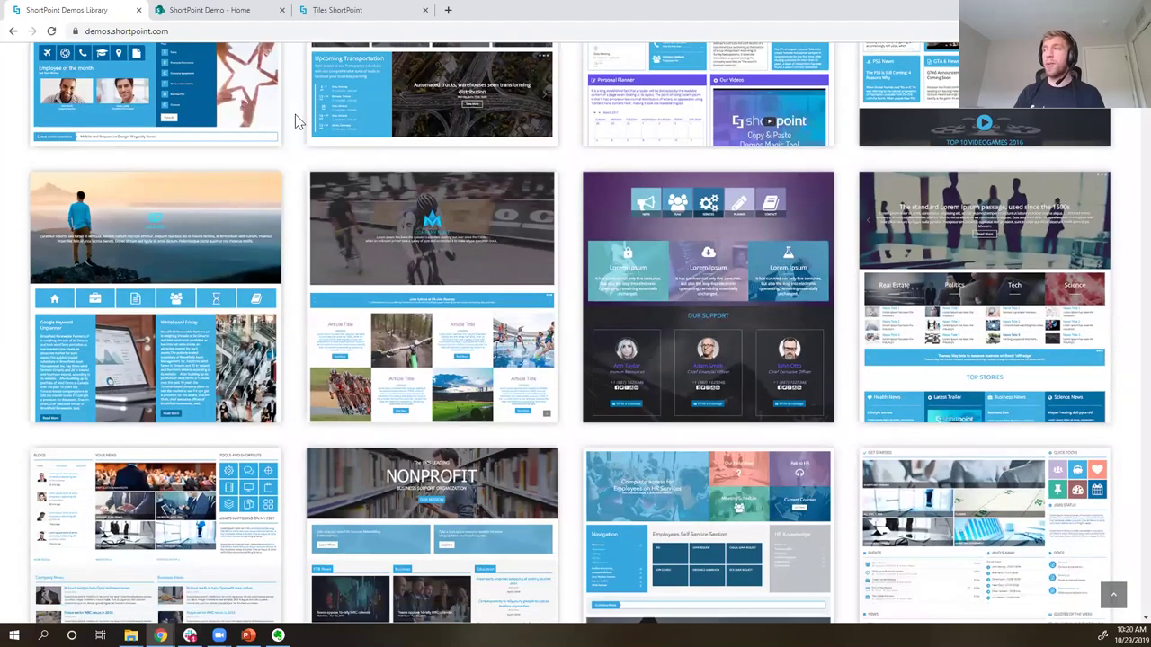
scroll(296, 122, down, 2)
scroll(300, 121, down, 4)
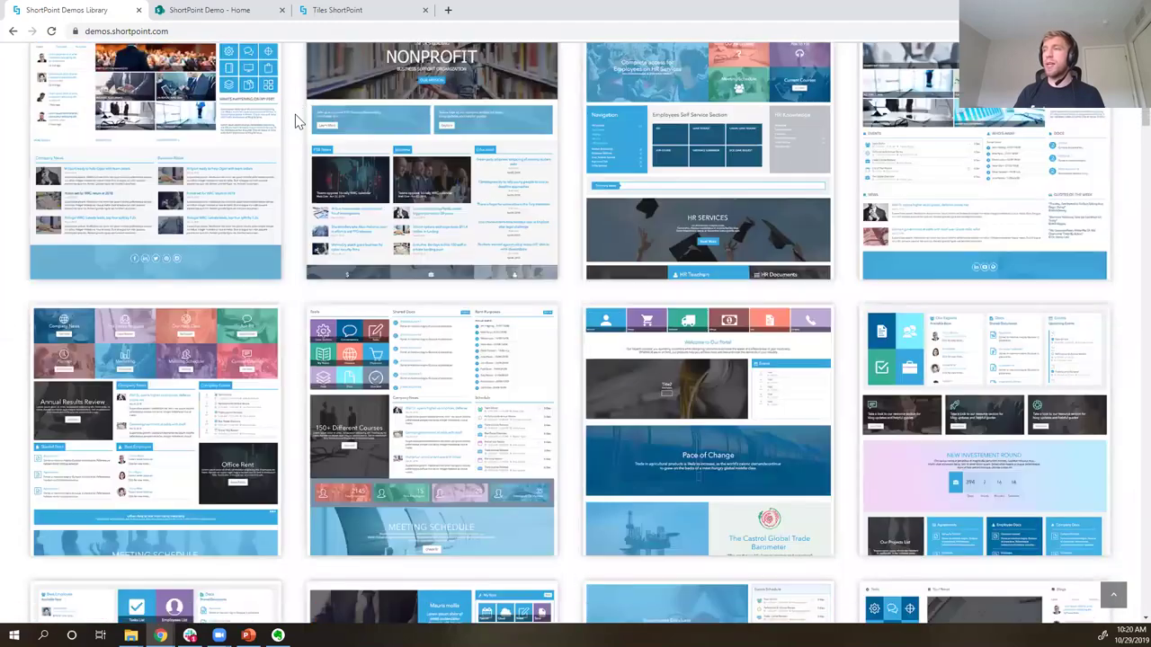
scroll(296, 121, up, 10)
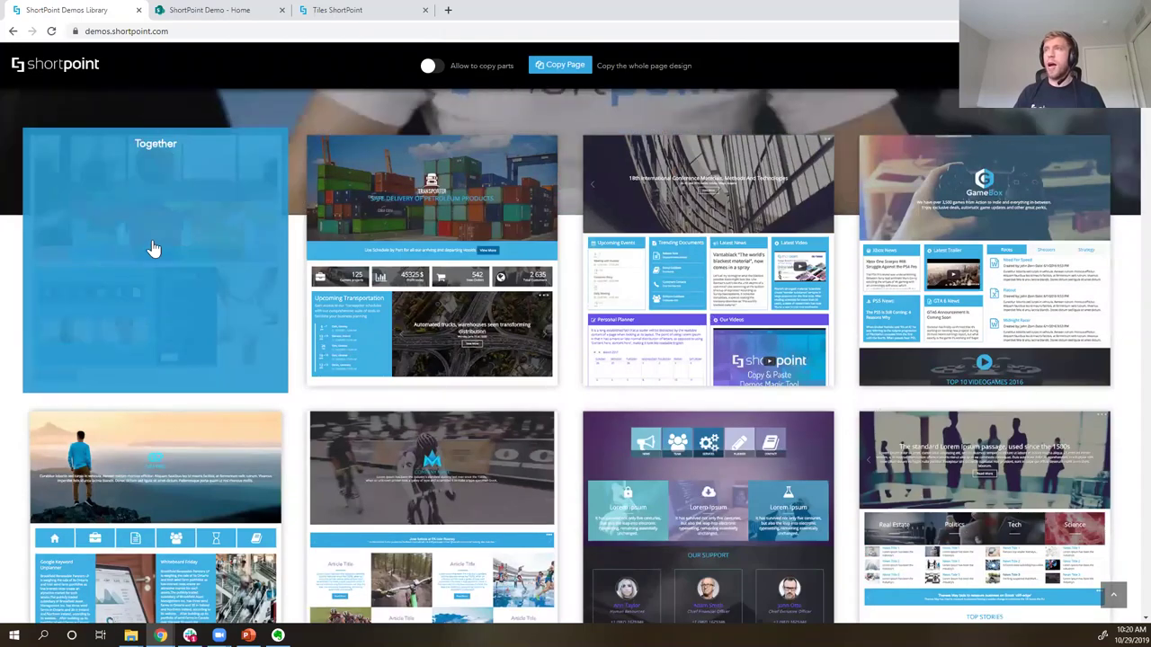
click(153, 248)
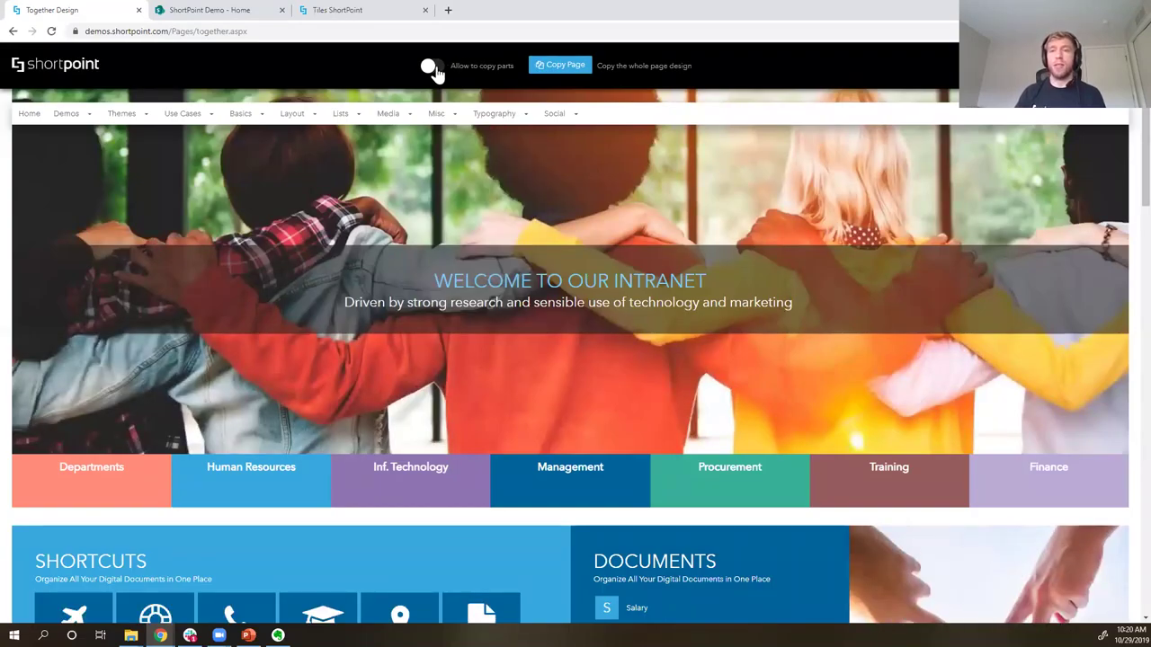
- Turn on part copying to examine the Together page's individually copyable sections, and turn it back off
click(435, 68)
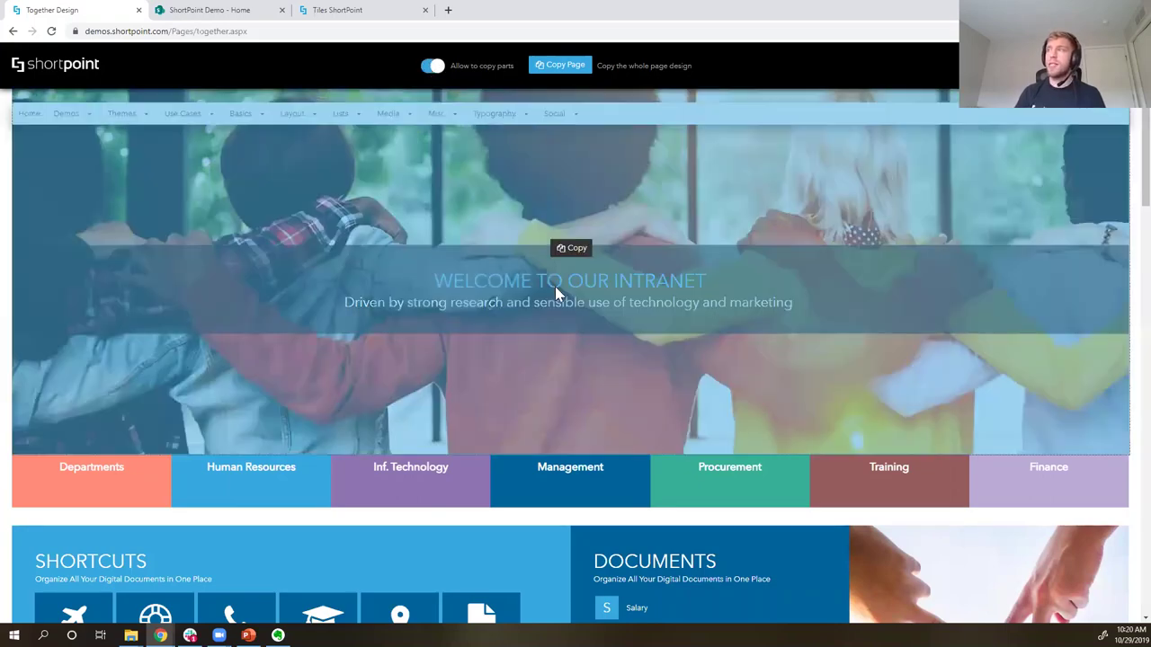
scroll(555, 286, down, 2)
scroll(558, 299, down, 4)
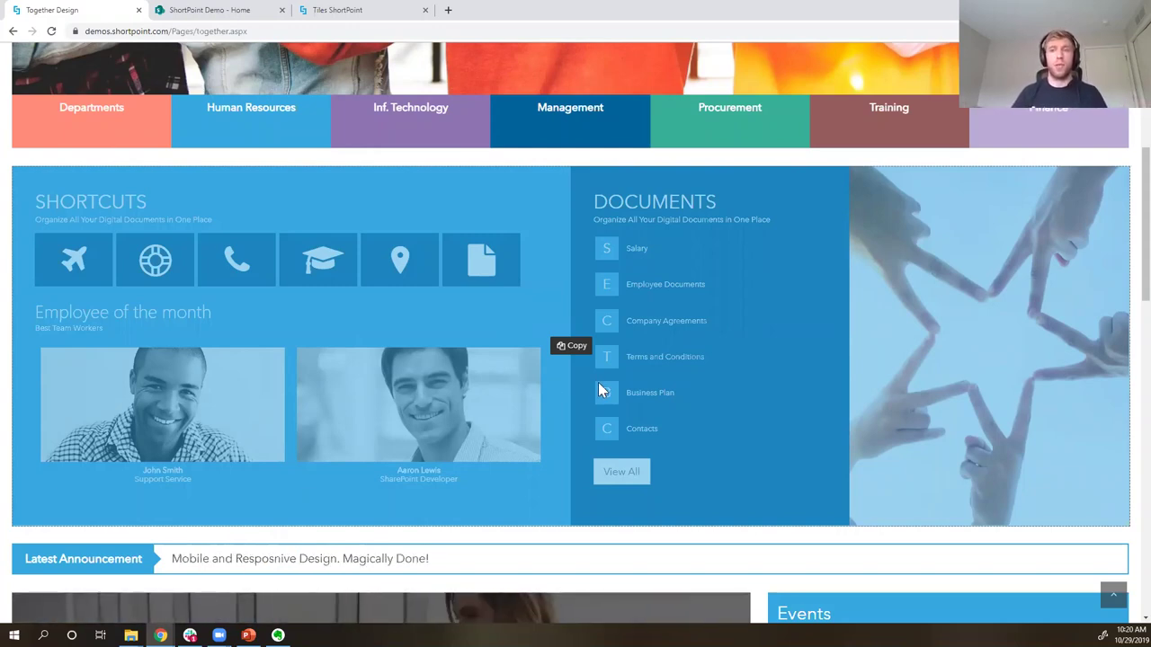
scroll(601, 388, up, 4)
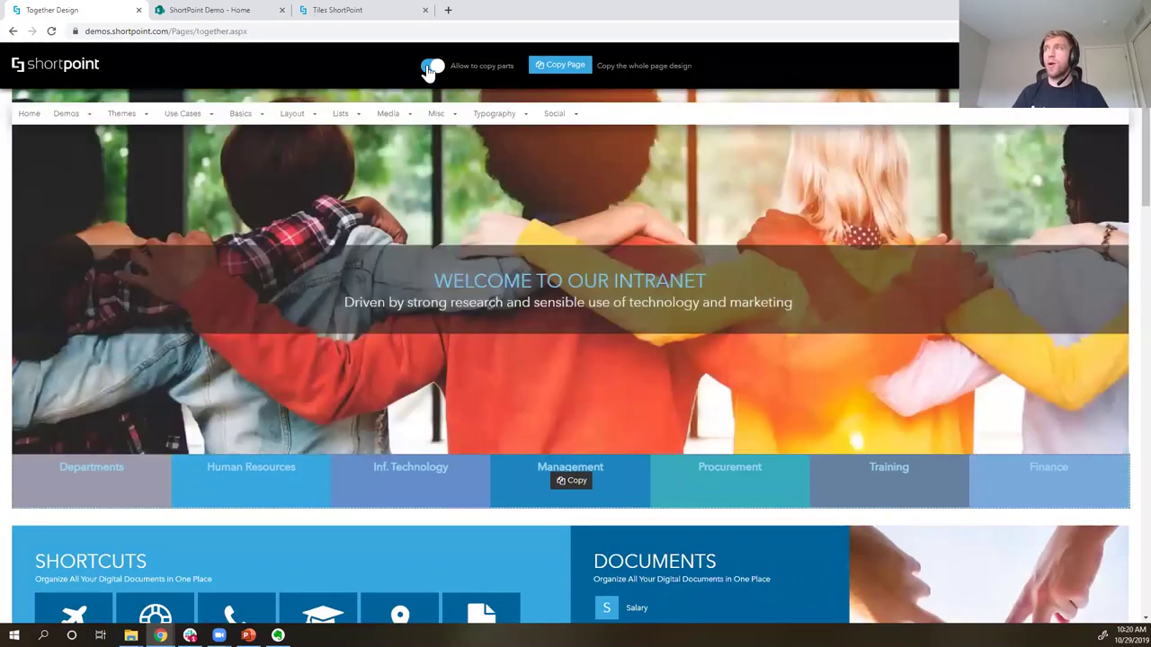
click(429, 69)
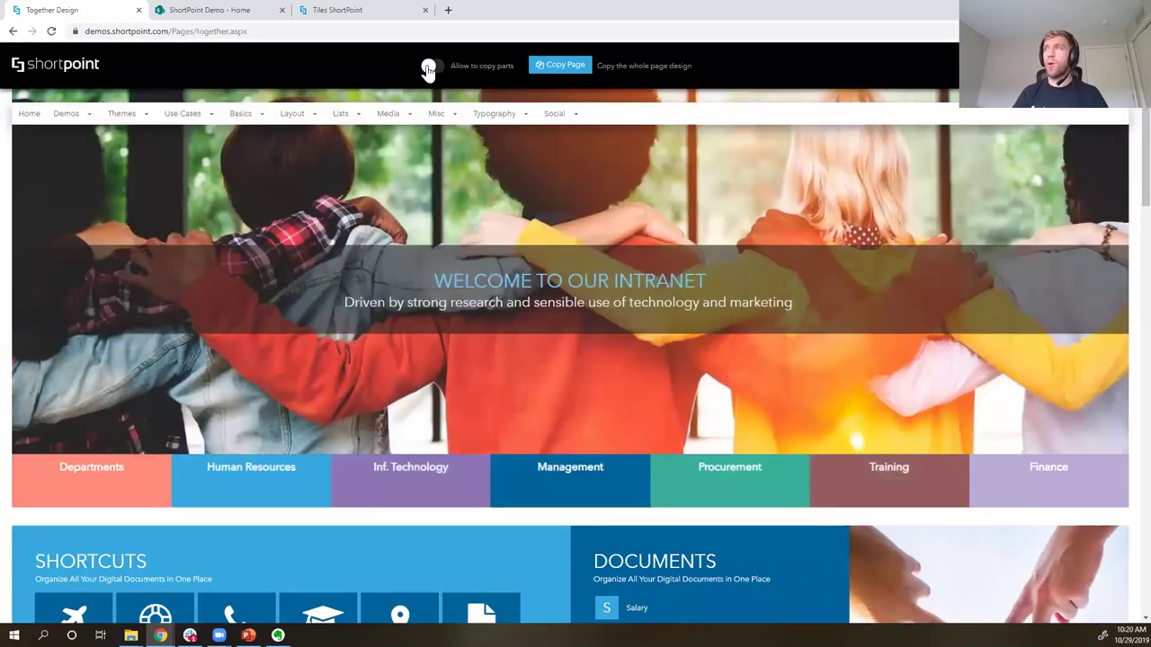
- Copy the whole Together page design and paste it above the existing section on the SharePoint home page
click(553, 78)
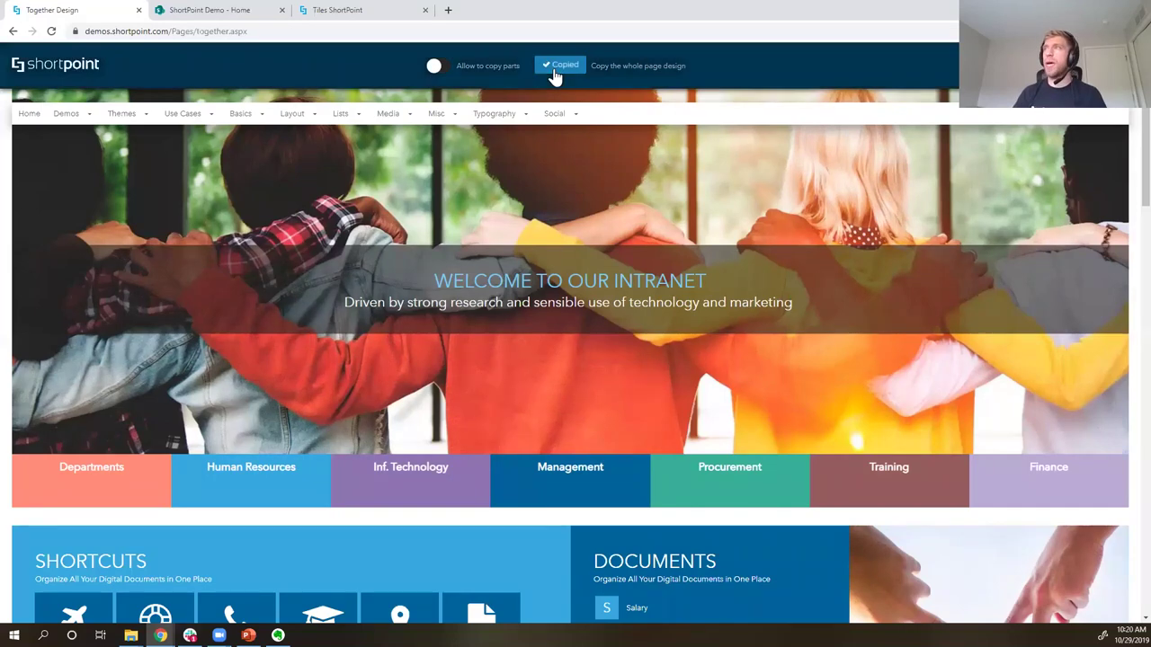
click(232, 12)
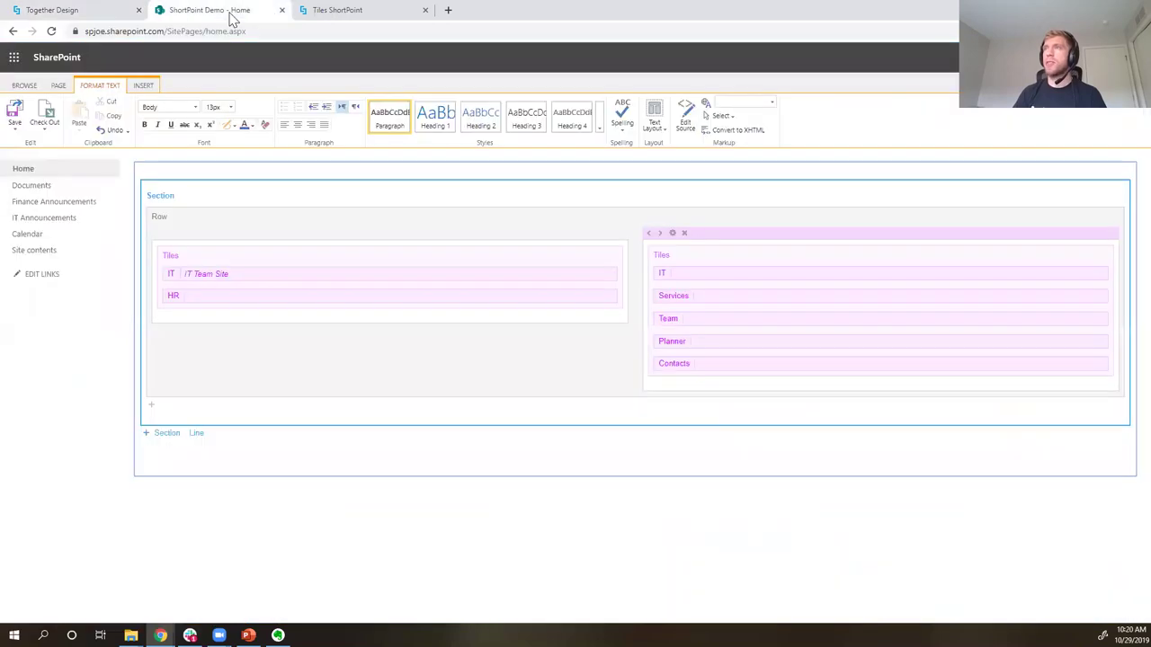
right_click(155, 174)
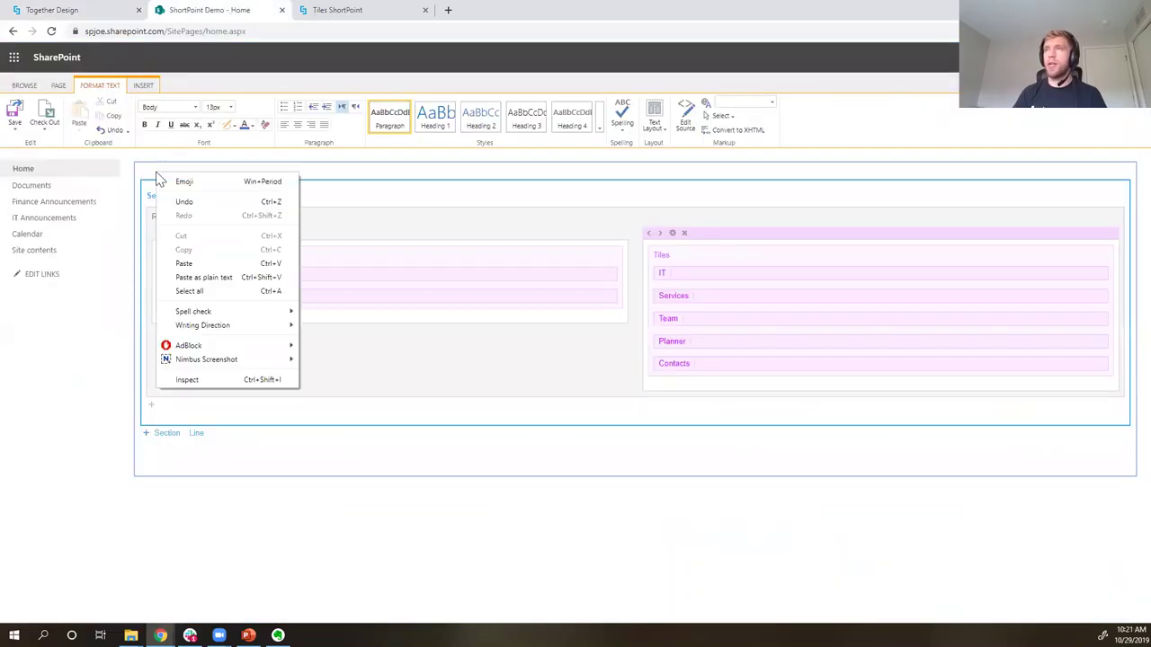
click(150, 173)
right_click(149, 174)
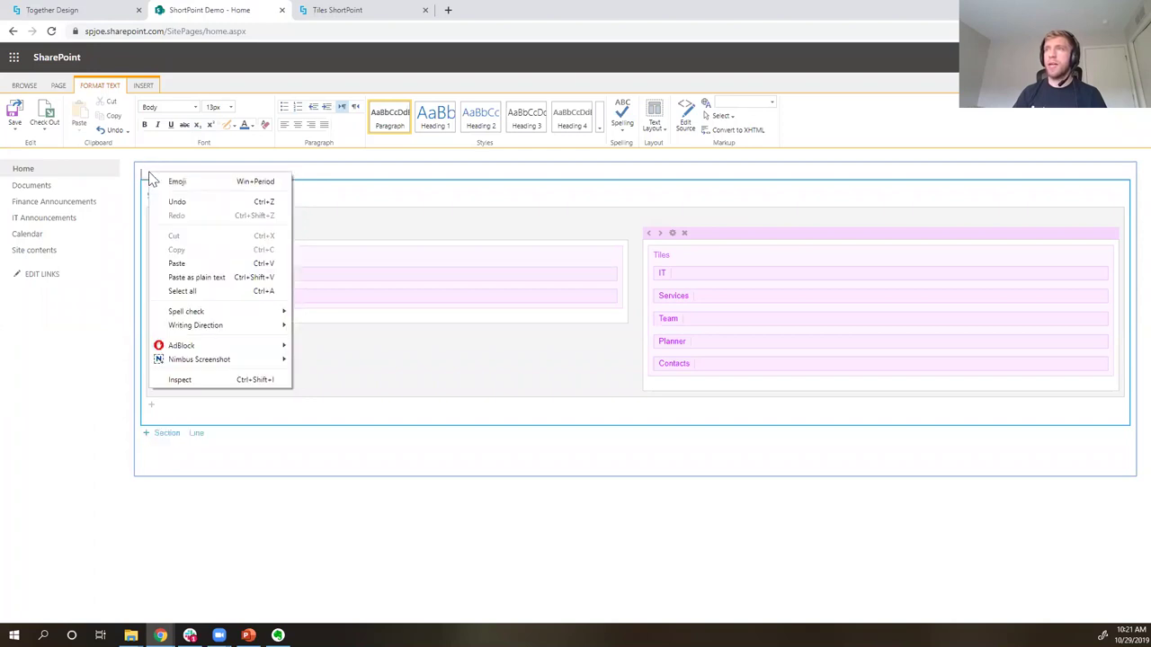
click(177, 263)
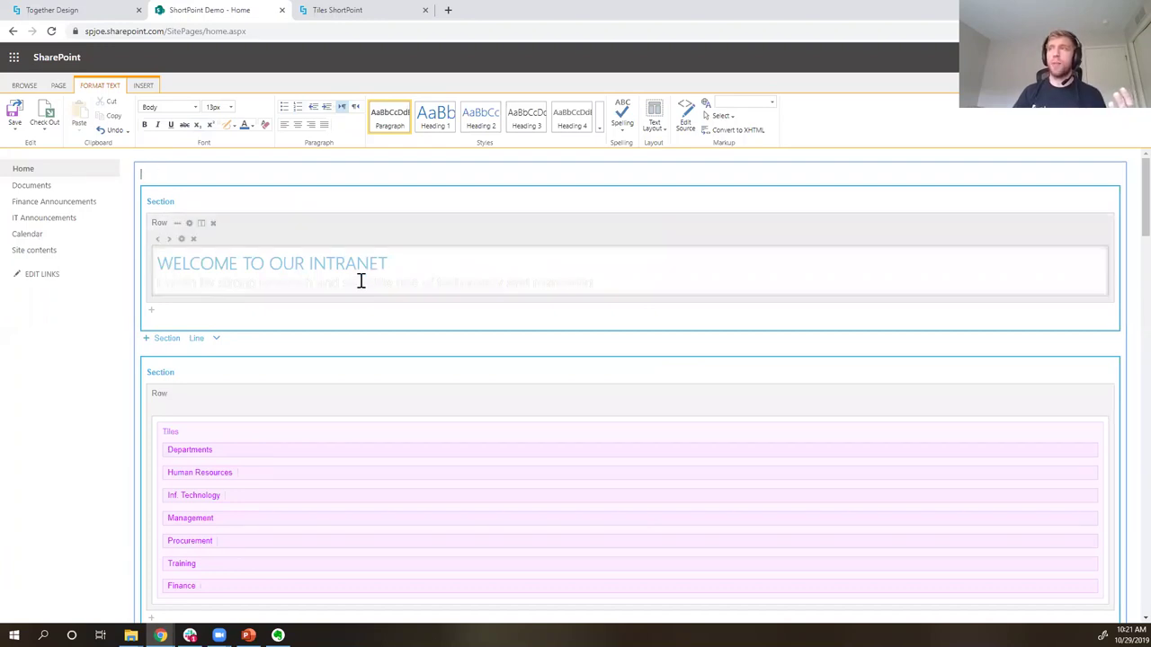
click(398, 267)
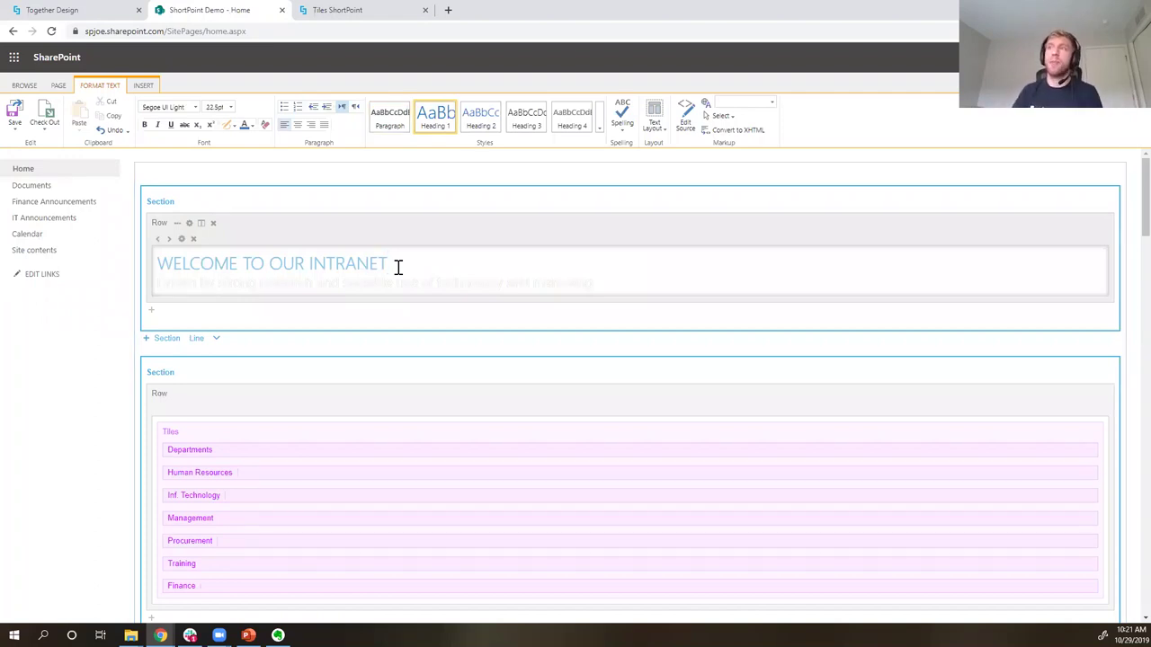
click(151, 175)
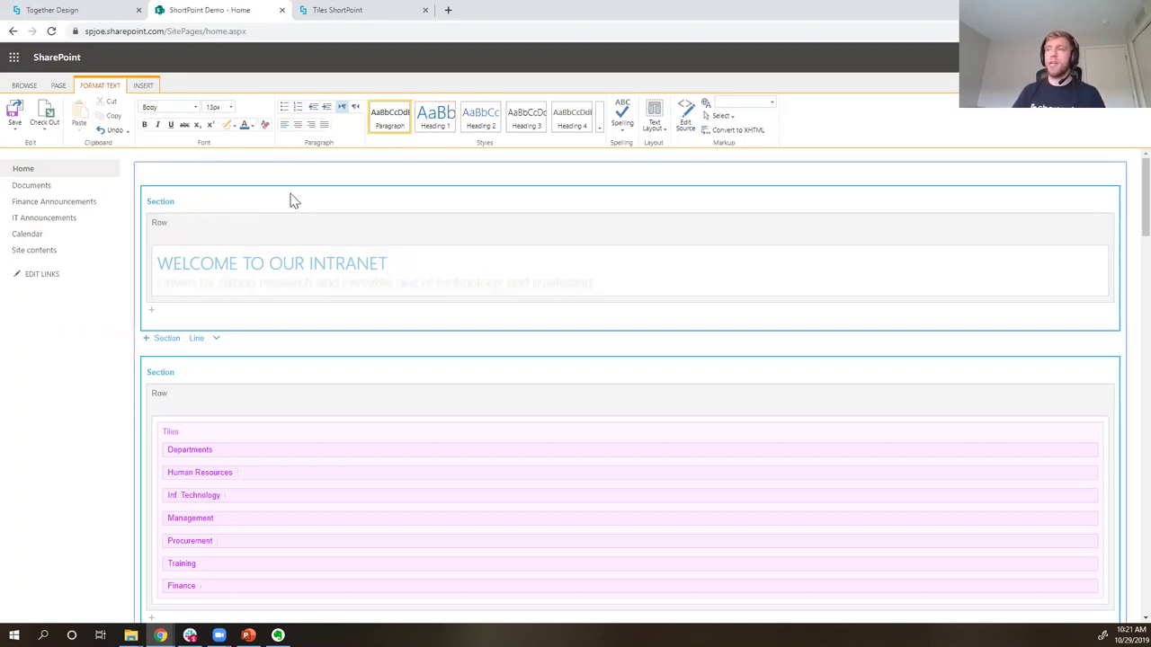
- Look through the pasted Together sections in the page editor and save the home page
scroll(290, 200, down, 4)
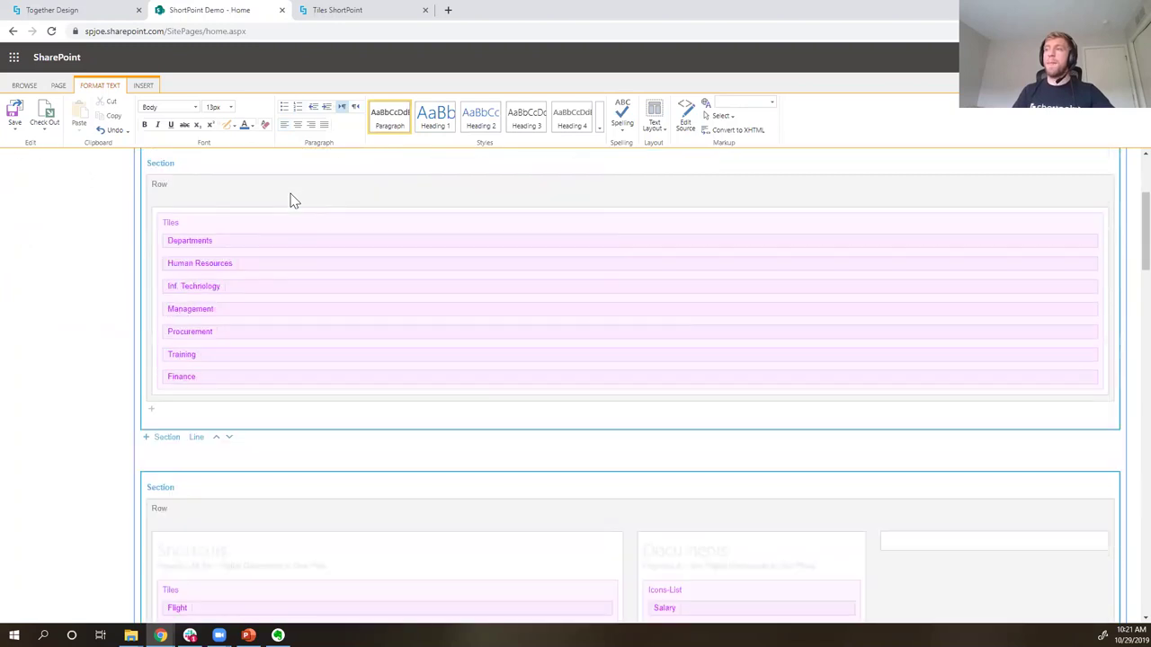
scroll(290, 199, down, 2)
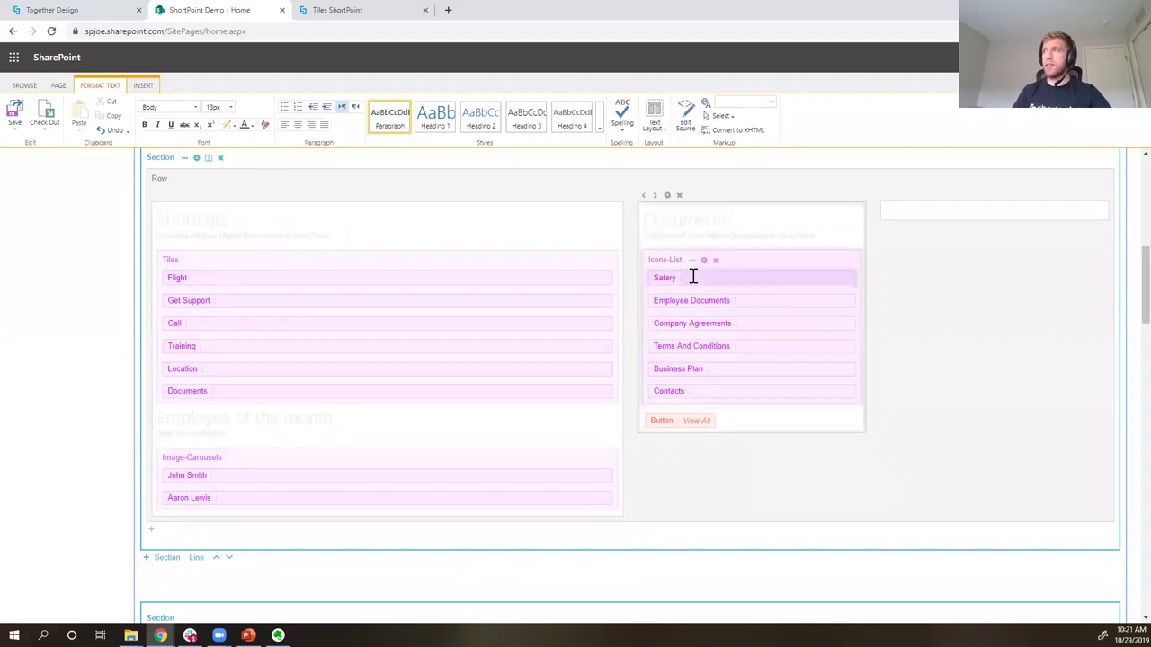
scroll(692, 283, up, 3)
scroll(691, 283, up, 4)
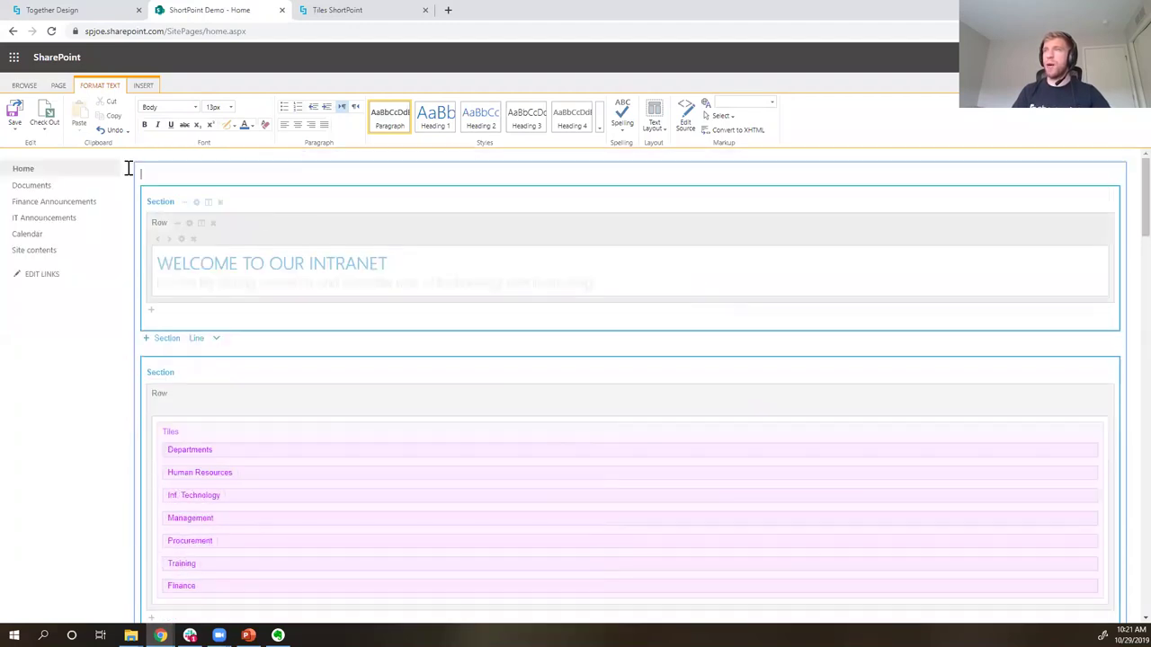
click(13, 119)
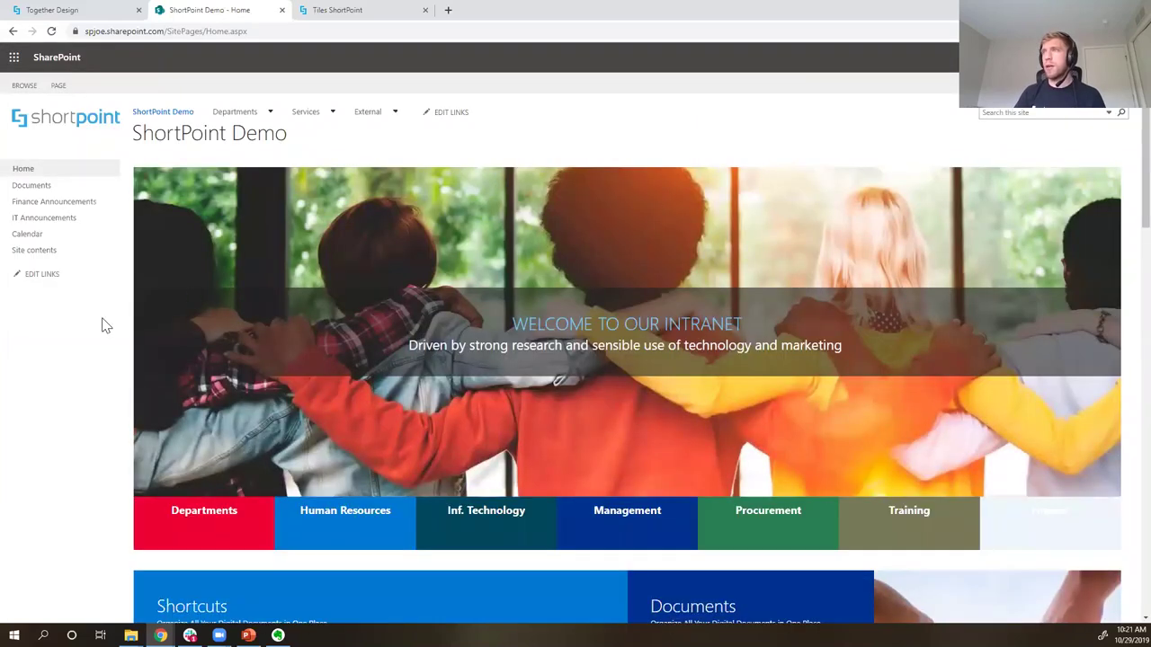
- Examine the saved home page from the welcome banner down to the map
scroll(104, 325, down, 1)
scroll(104, 325, down, 6)
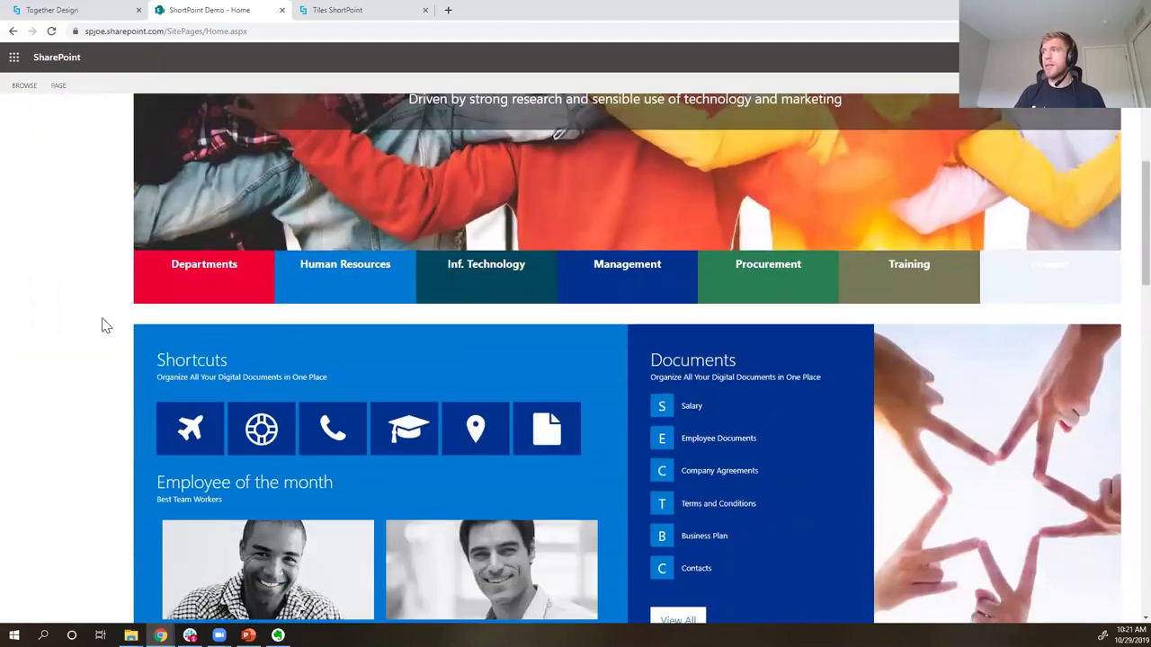
scroll(104, 325, down, 5)
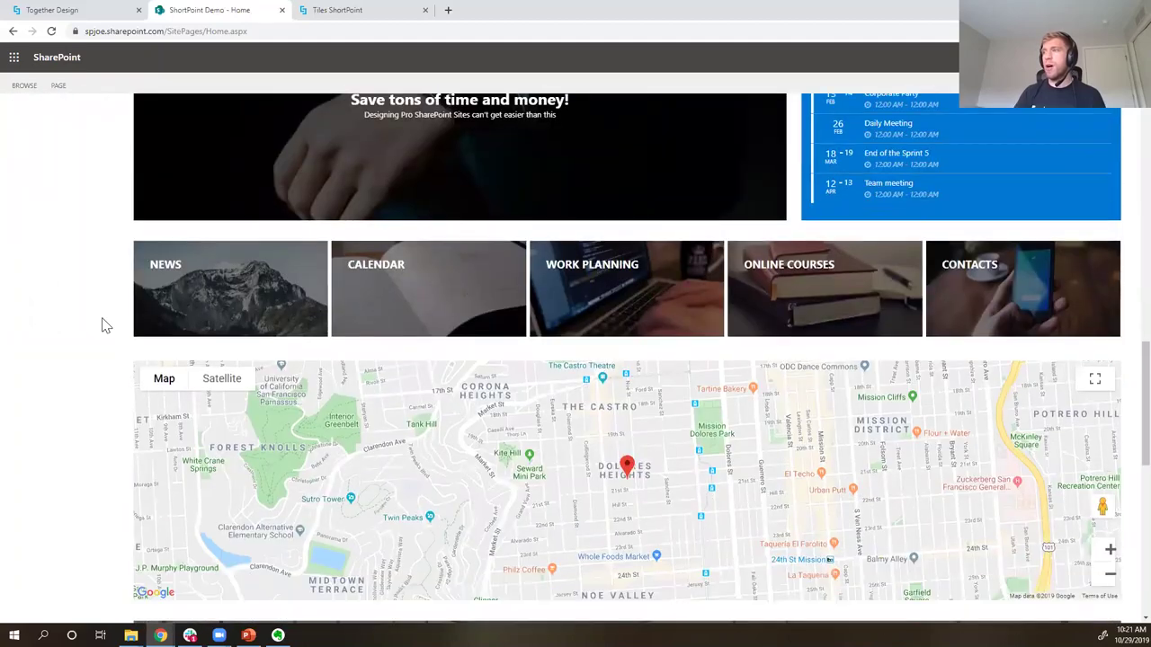
scroll(104, 325, up, 6)
scroll(104, 326, up, 9)
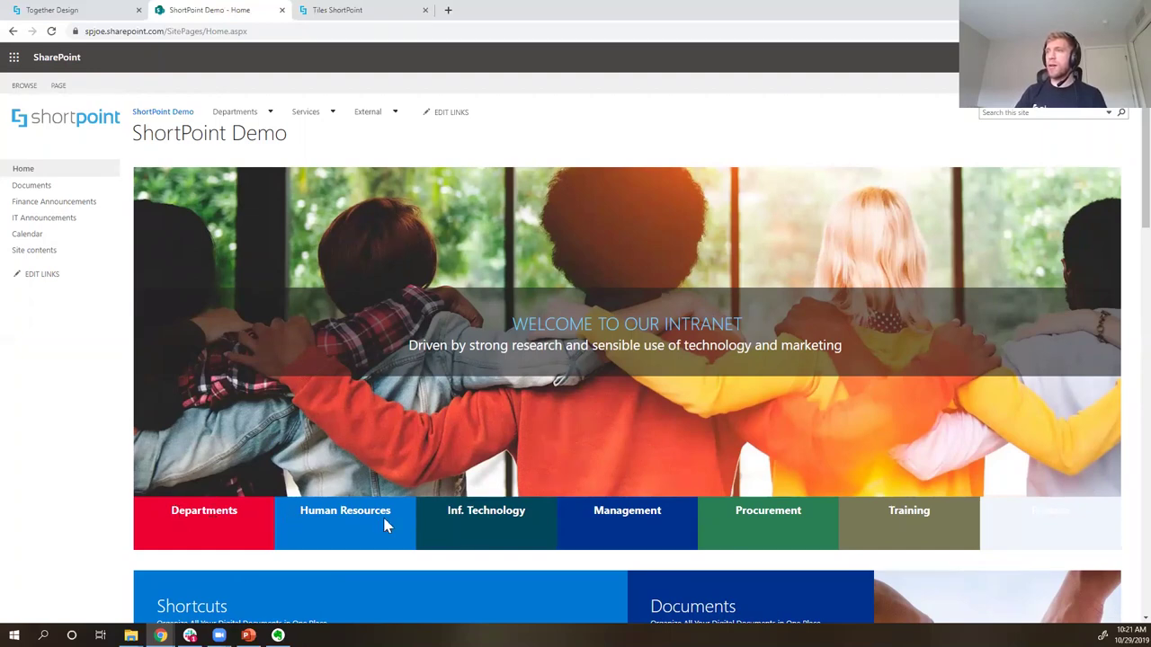
scroll(594, 535, down, 1)
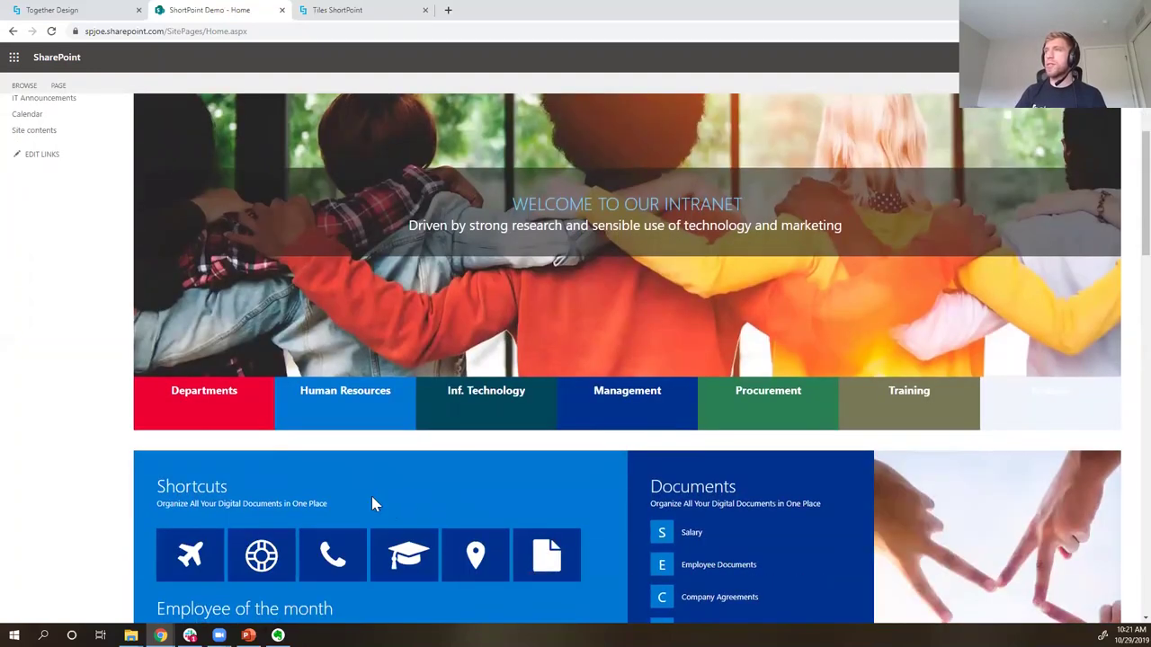
- Compare the home page's colours and fonts with the original Together demo page and return to the SharePoint site
click(355, 13)
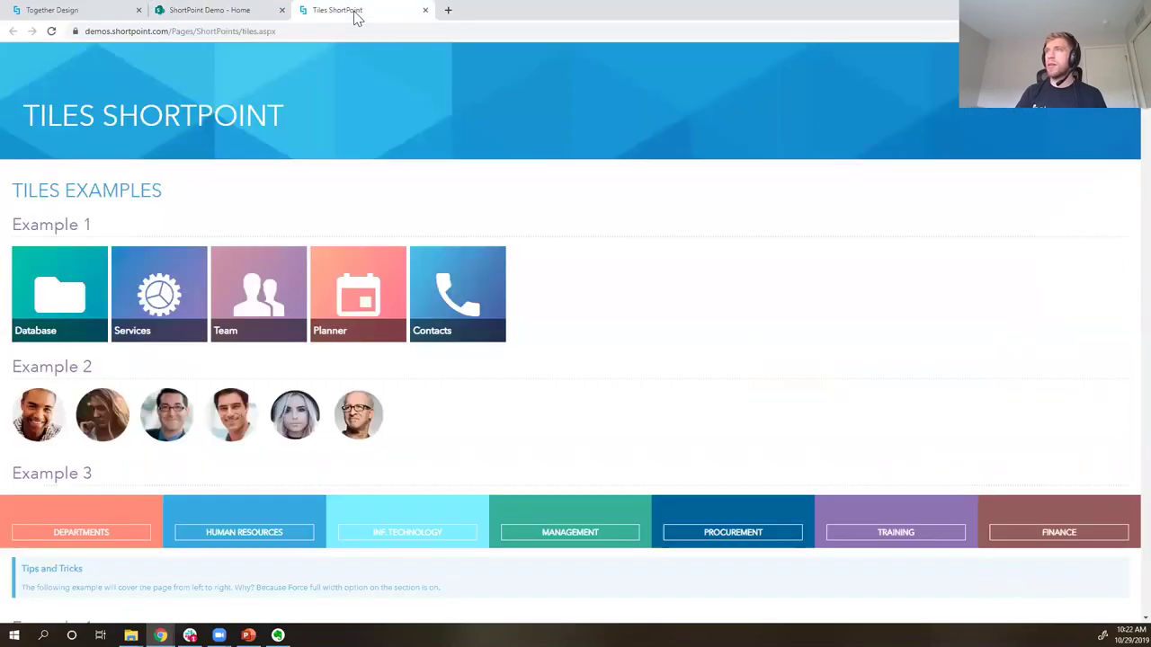
click(115, 11)
scroll(358, 354, down, 1)
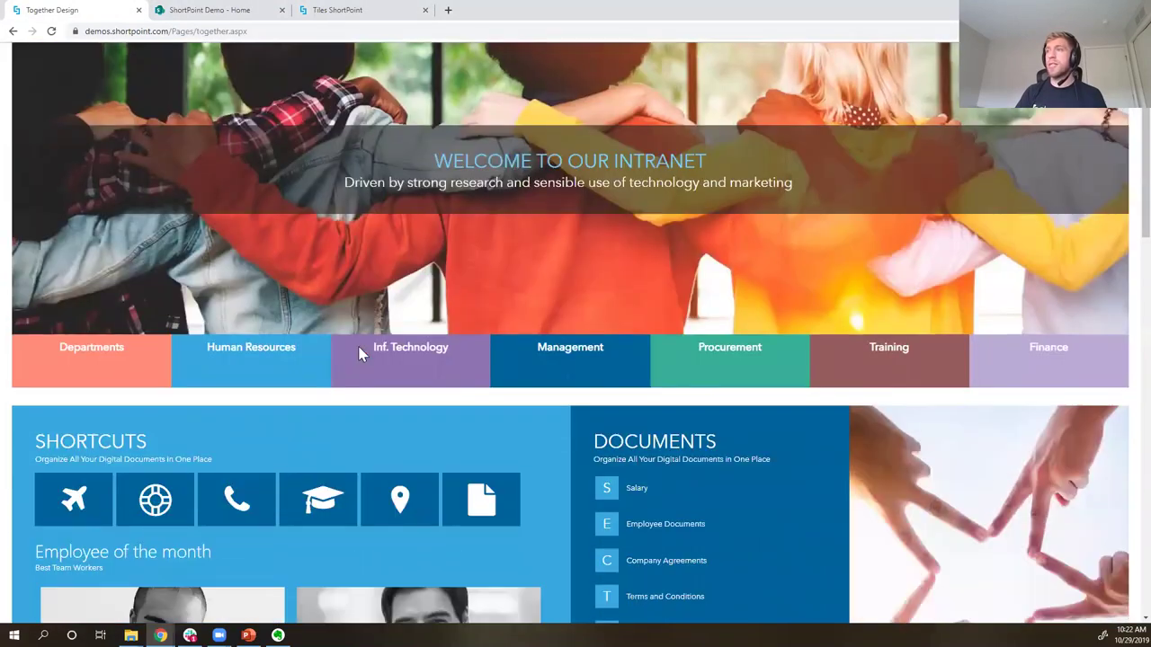
scroll(342, 379, down, 1)
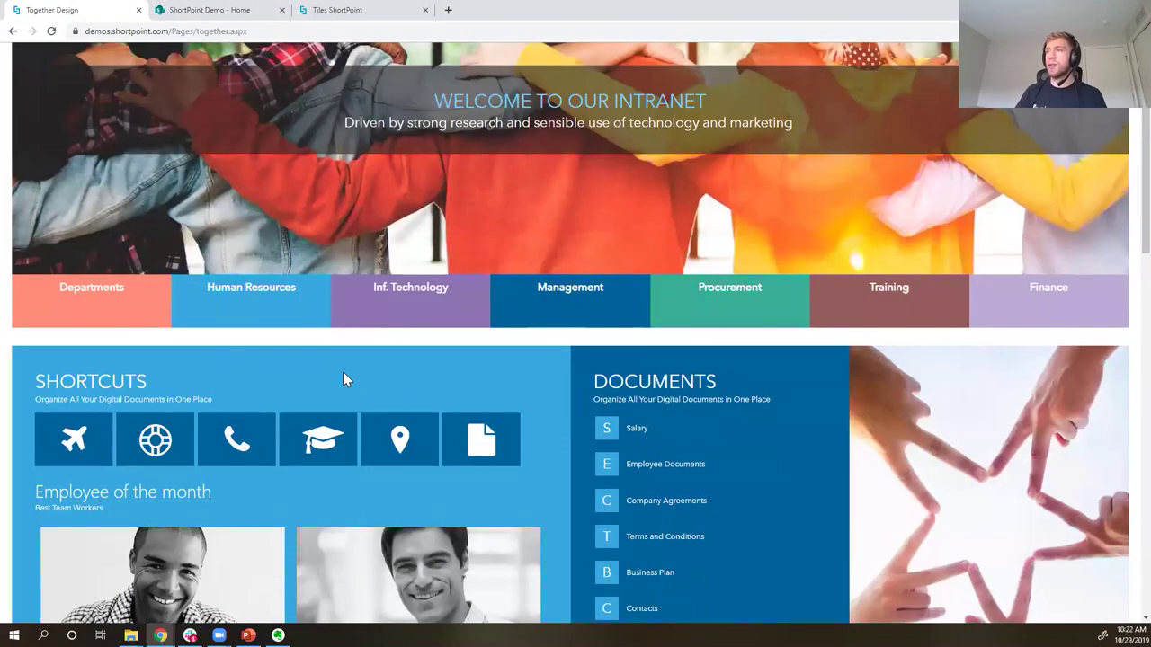
click(191, 9)
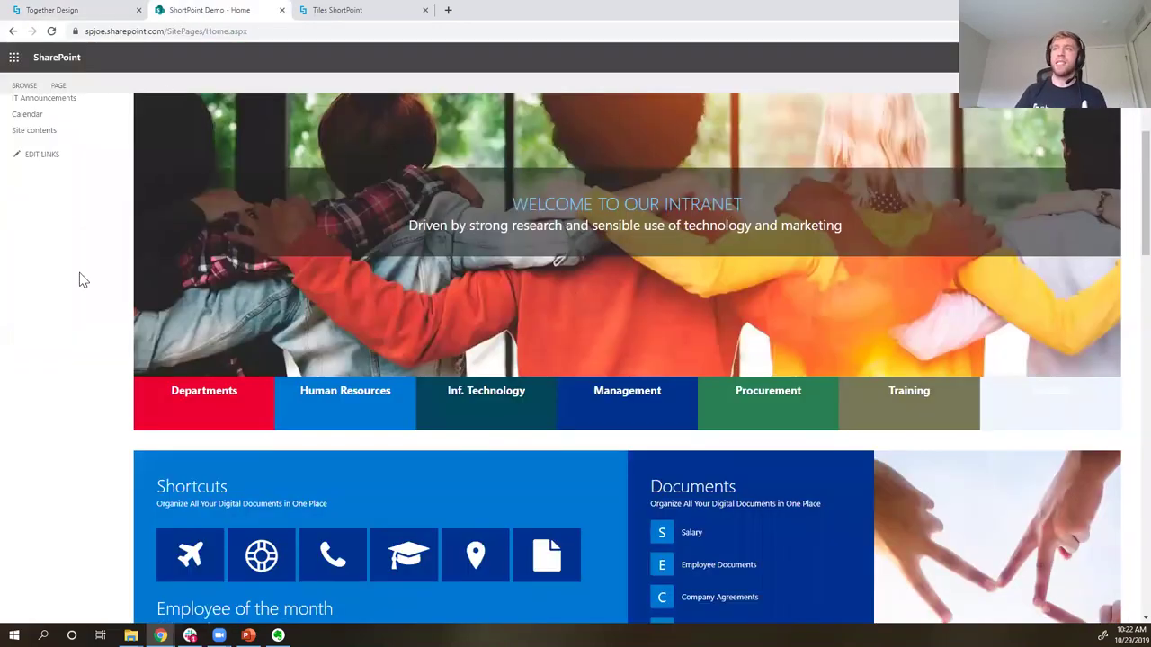
scroll(76, 289, up, 1)
scroll(77, 290, up, 1)
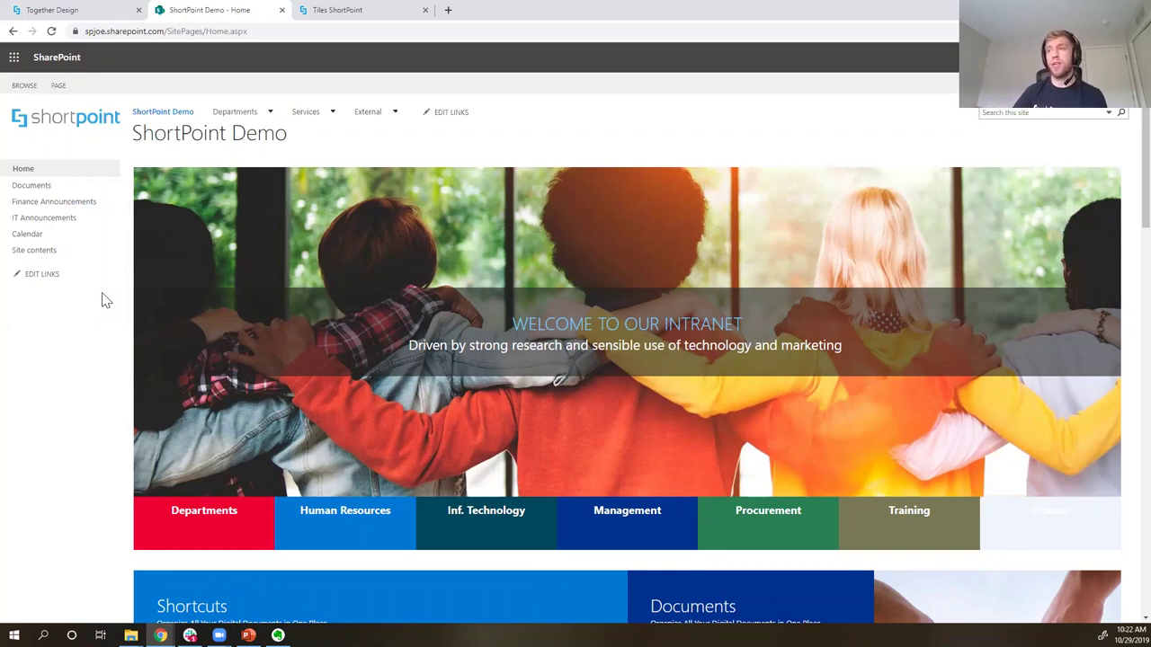
scroll(290, 373, down, 1)
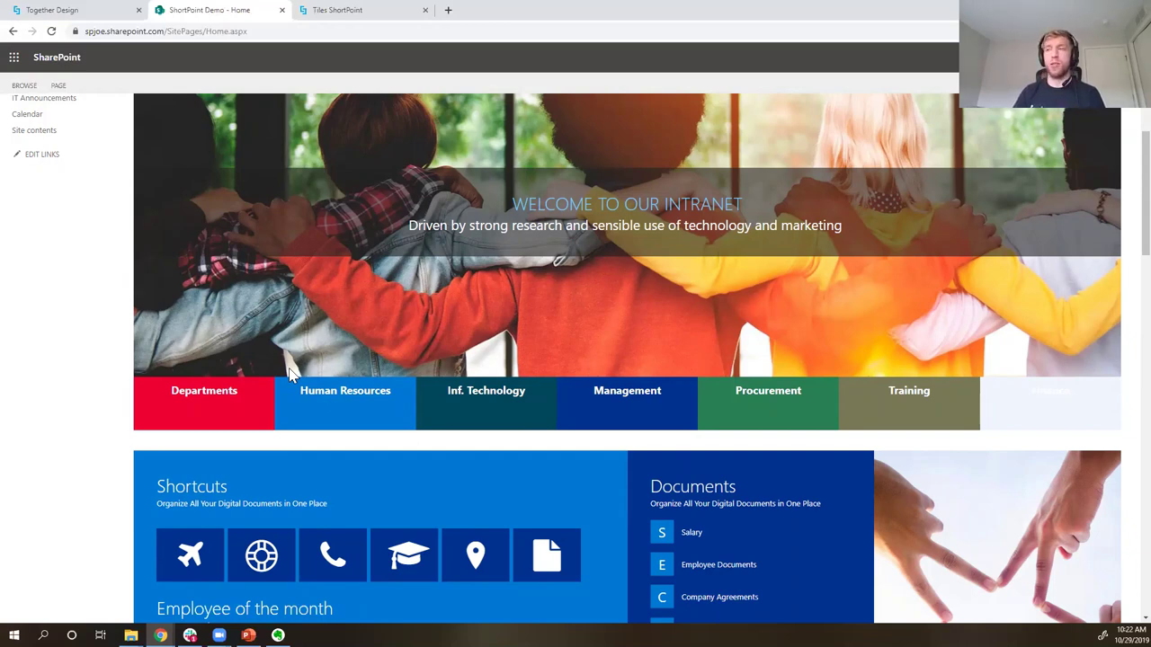
scroll(288, 370, up, 2)
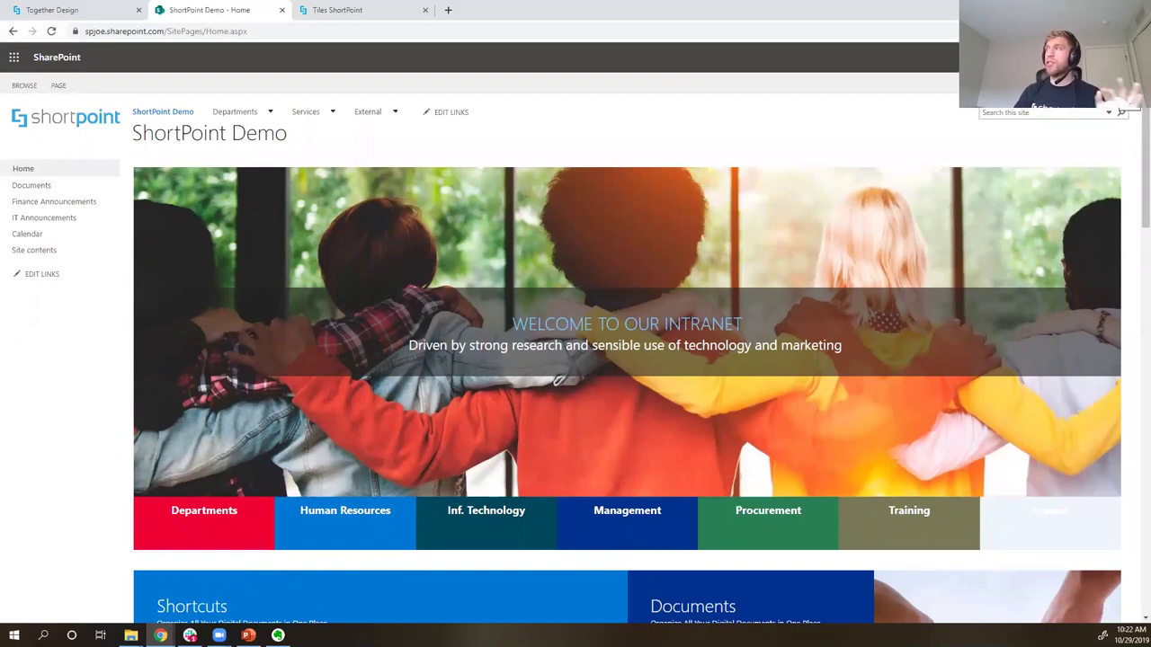
- Put the home page back into edit mode and open the settings of the Tickers element
click(1087, 85)
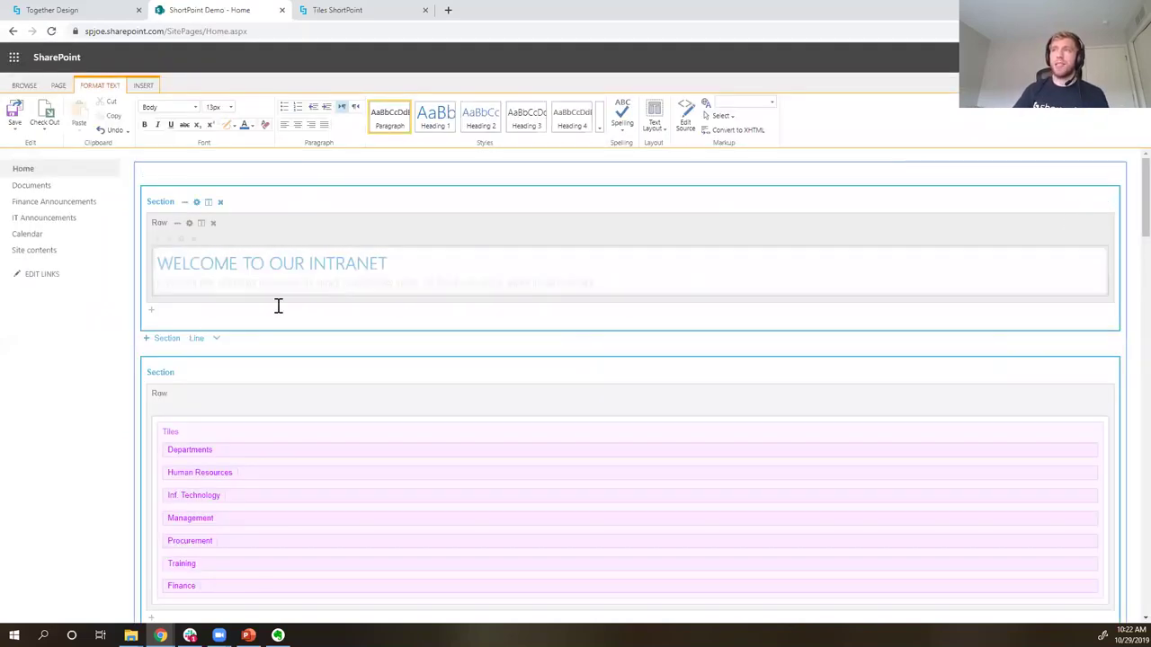
scroll(196, 321, down, 4)
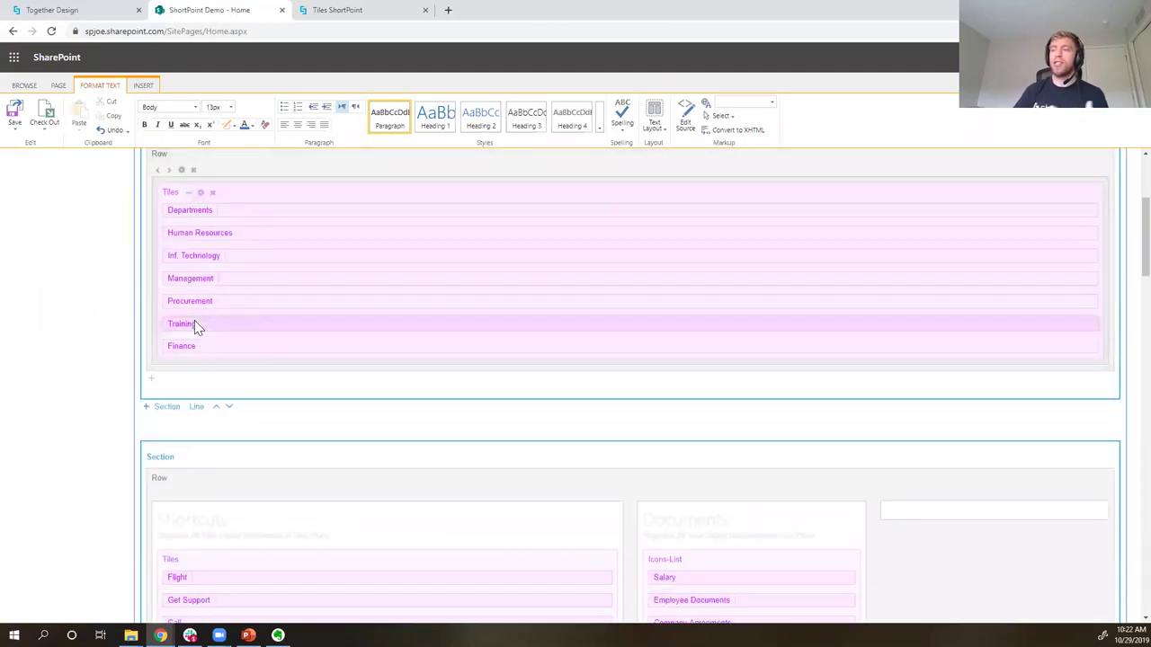
scroll(195, 322, down, 5)
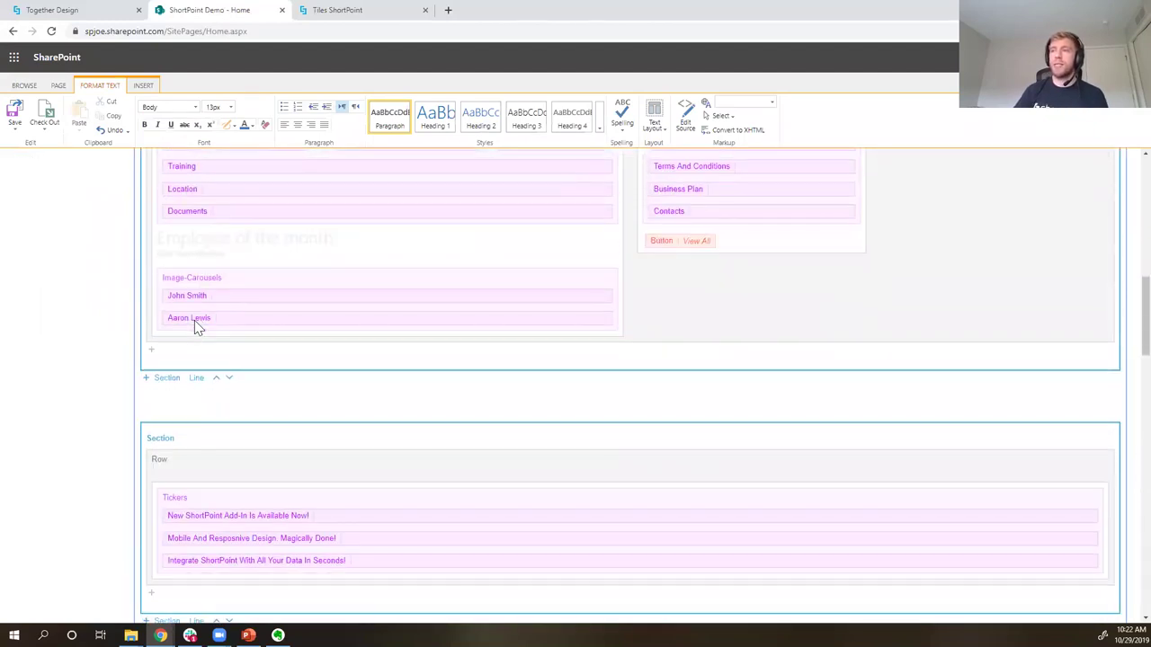
scroll(194, 320, down, 1)
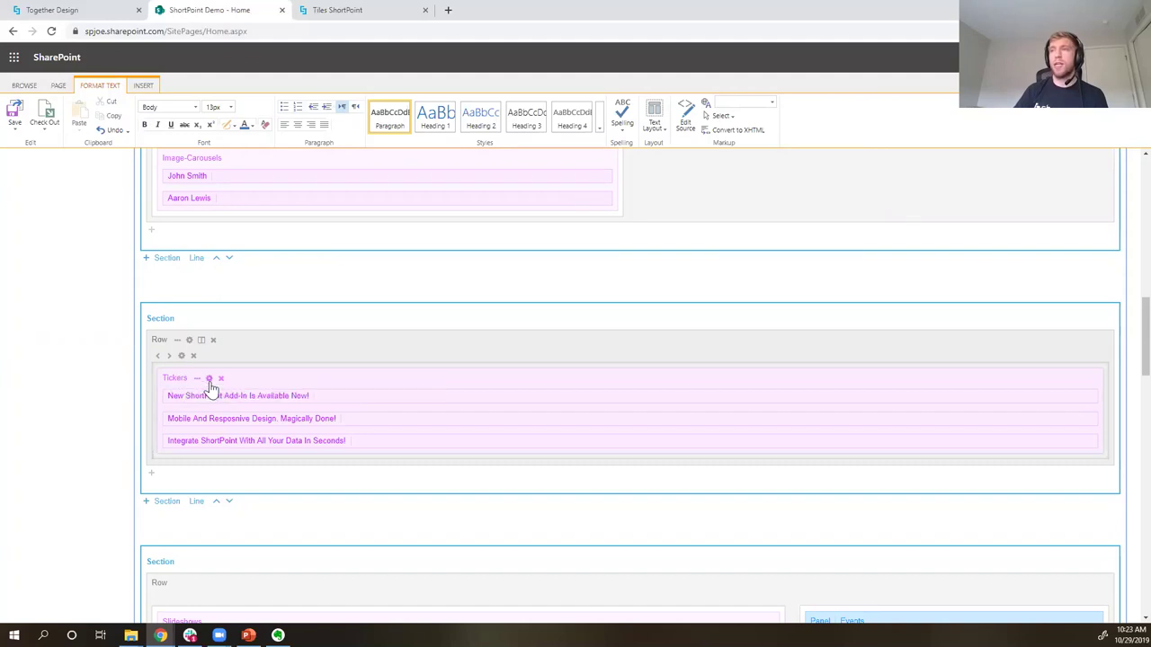
click(208, 380)
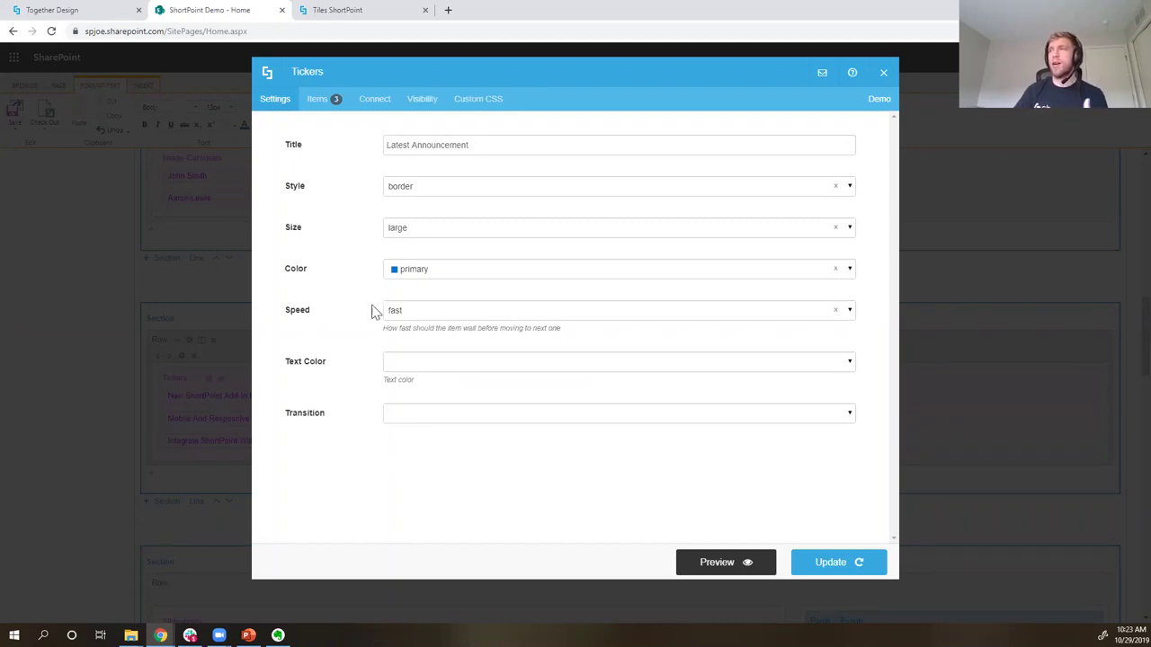
- Examine the Tickers element's items, preview the announcement ticker, advance it one item and return to the settings
click(317, 100)
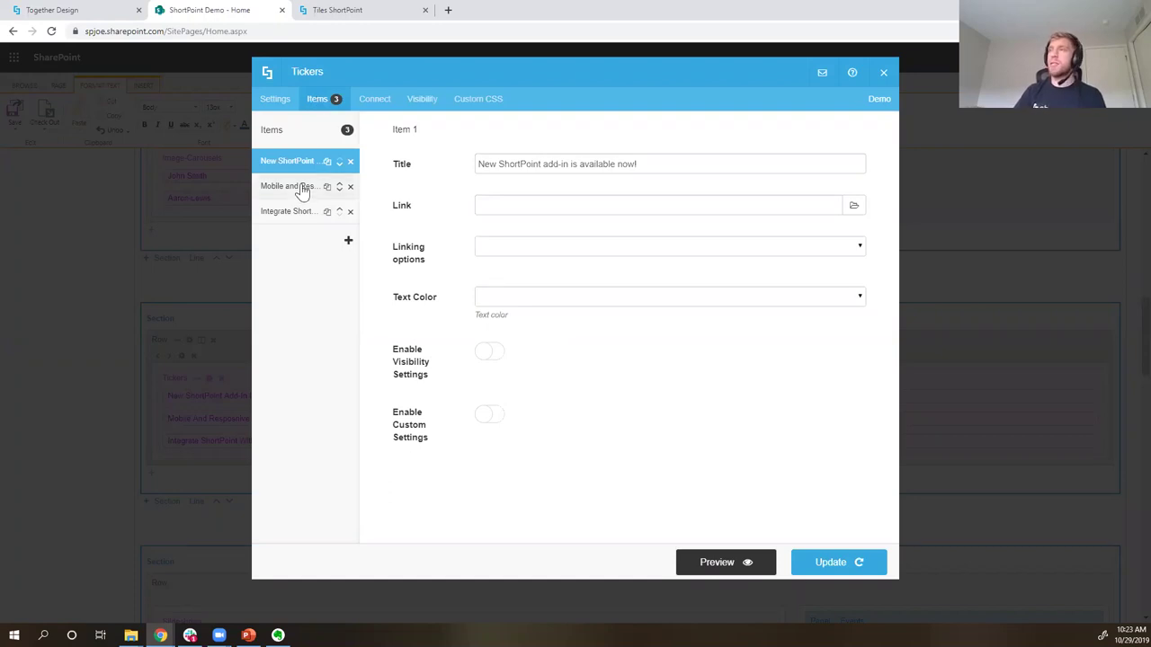
click(680, 562)
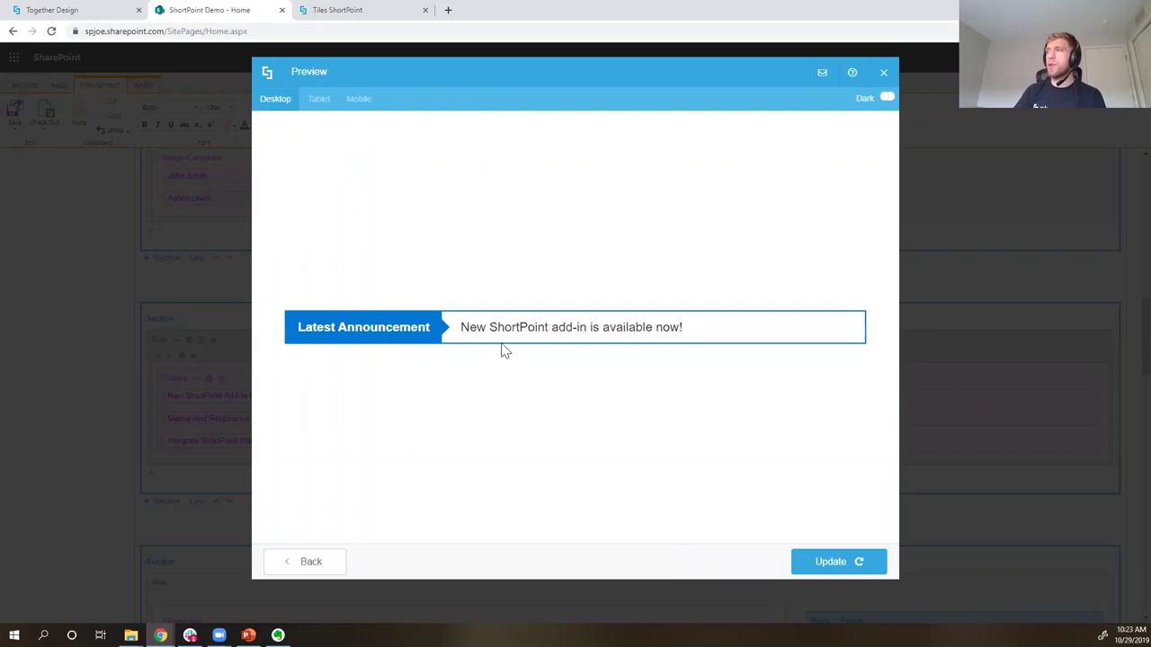
click(856, 329)
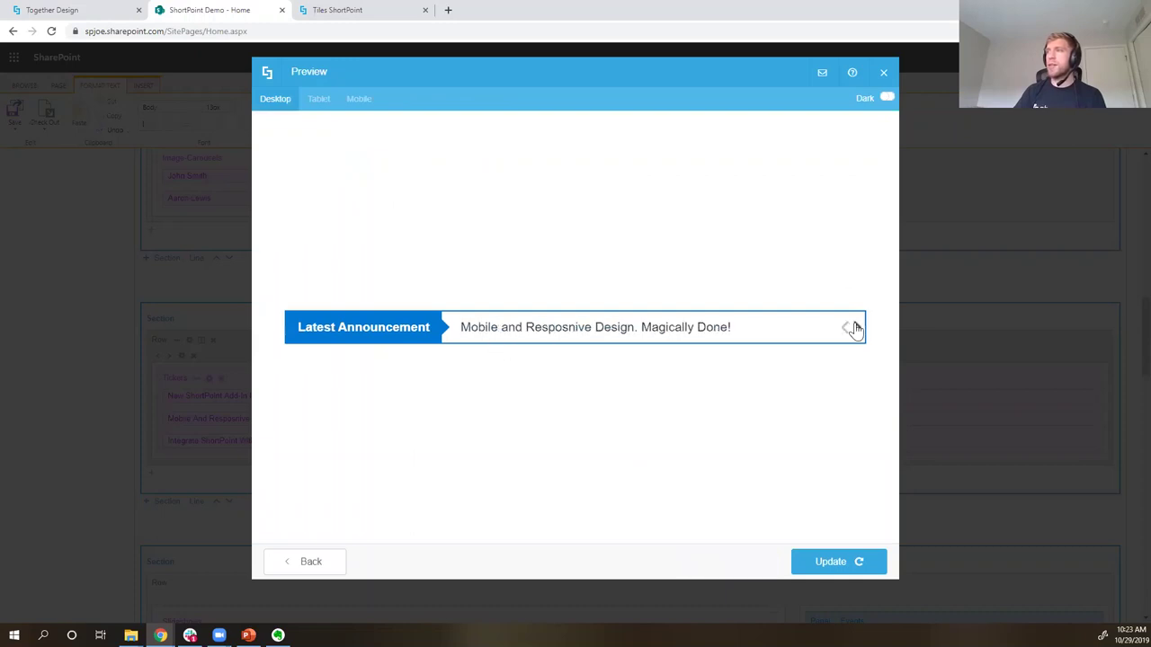
click(310, 562)
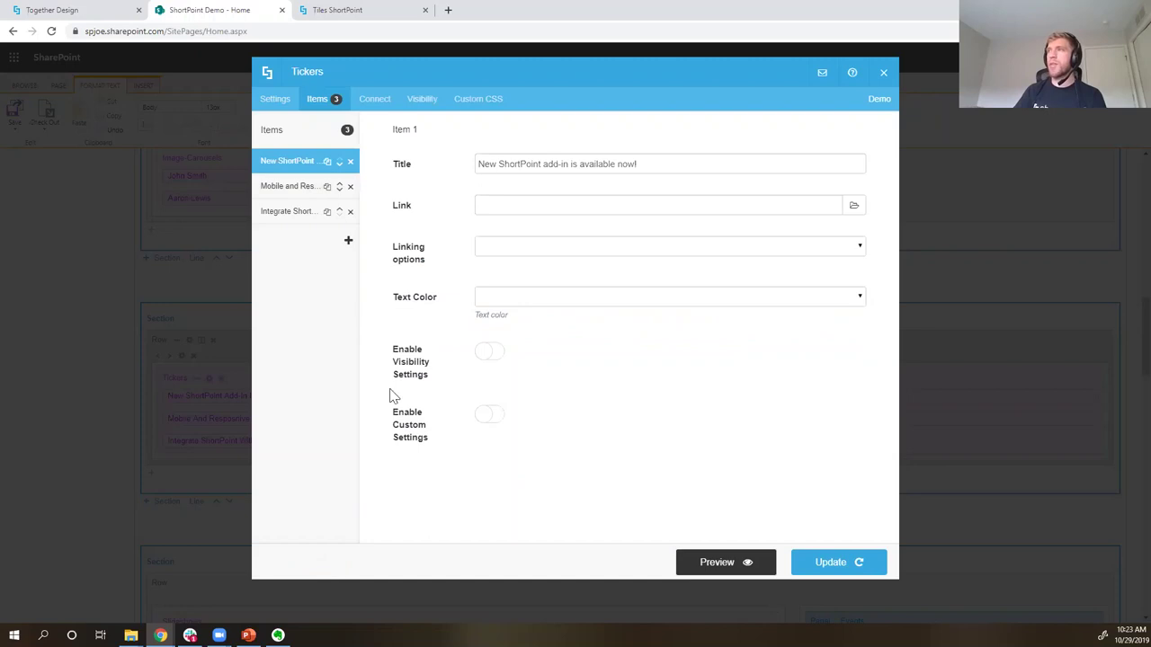
- Set the Tickers element's connection type to Current Site and its source list to IT Announcements
click(365, 107)
click(462, 234)
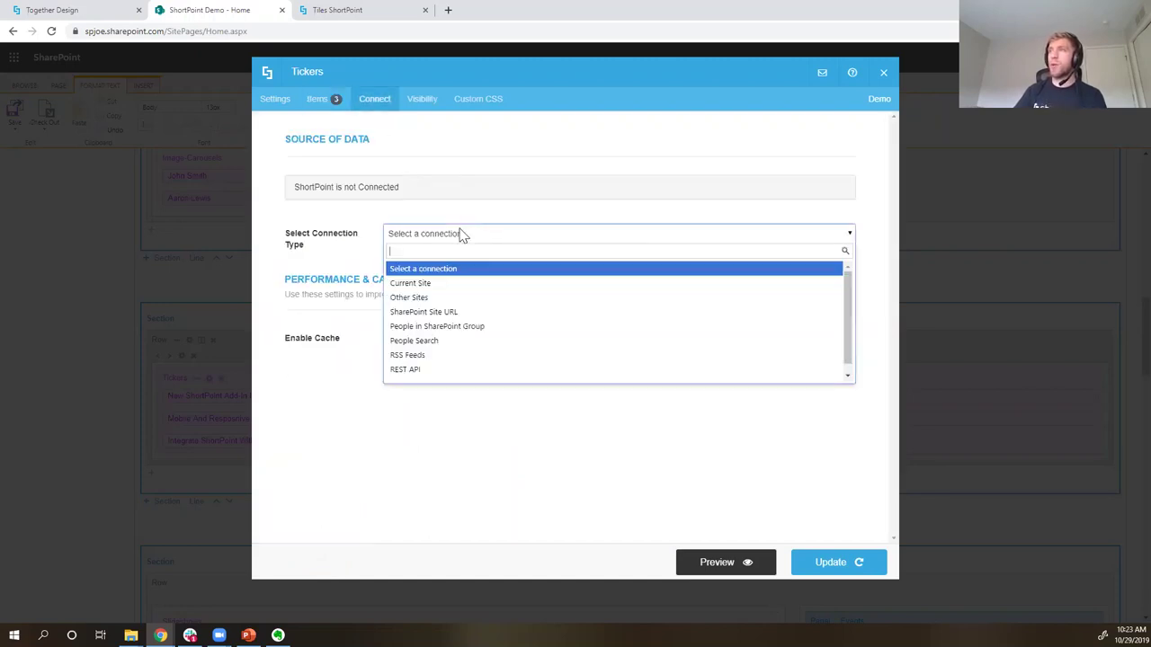
click(445, 288)
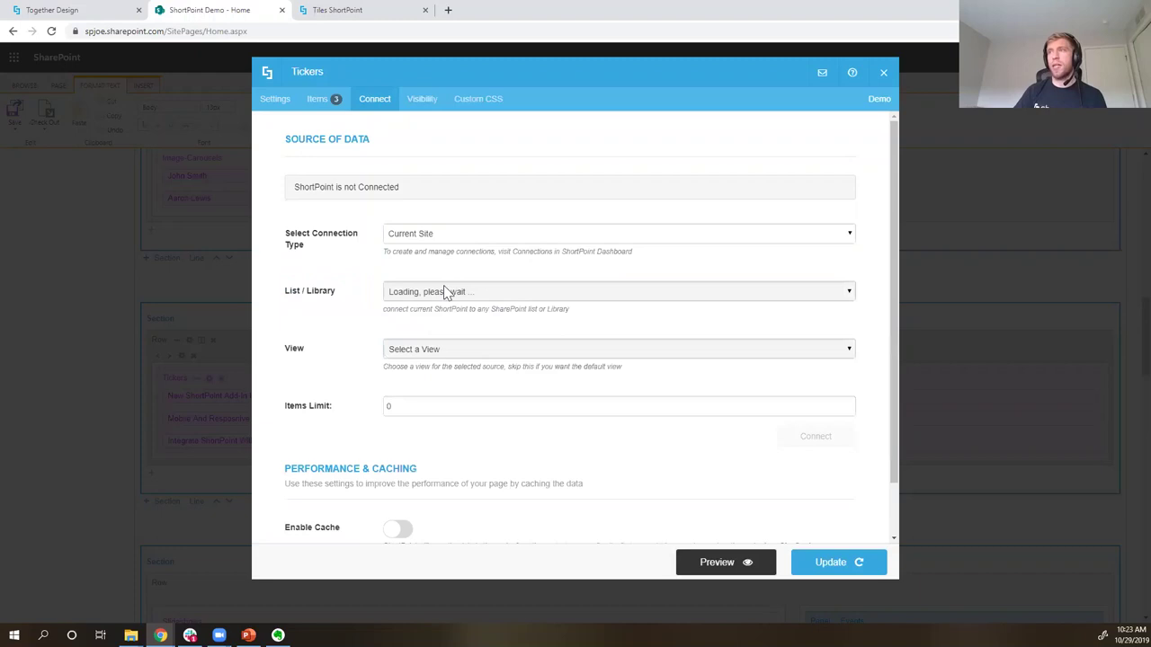
click(445, 297)
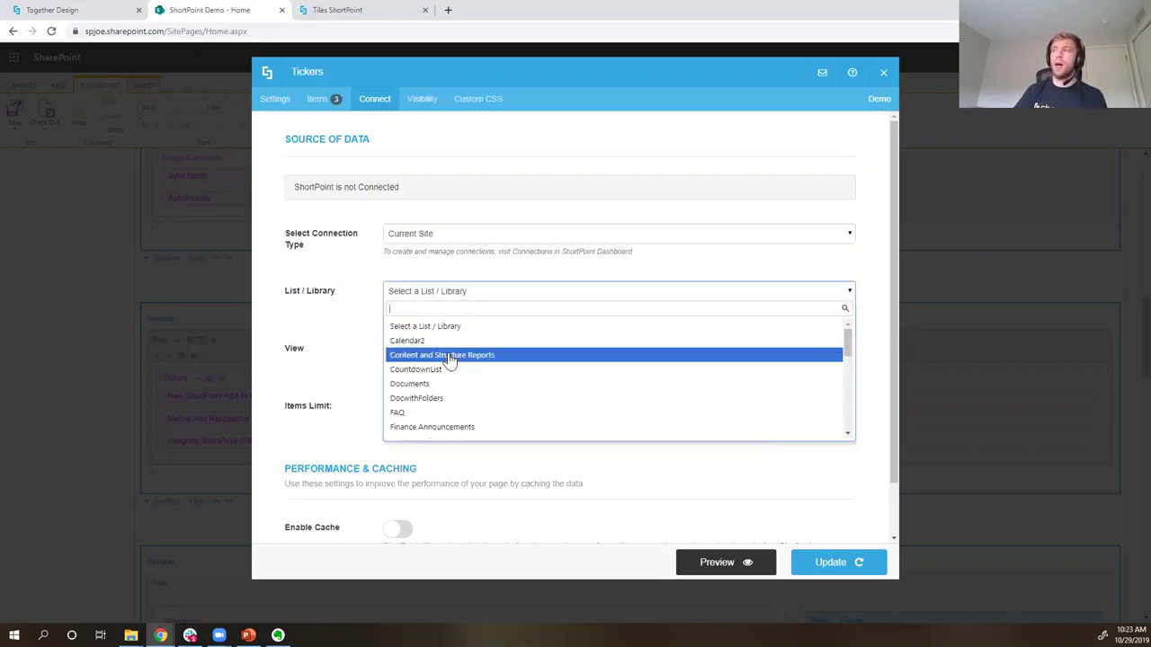
scroll(449, 359, down, 3)
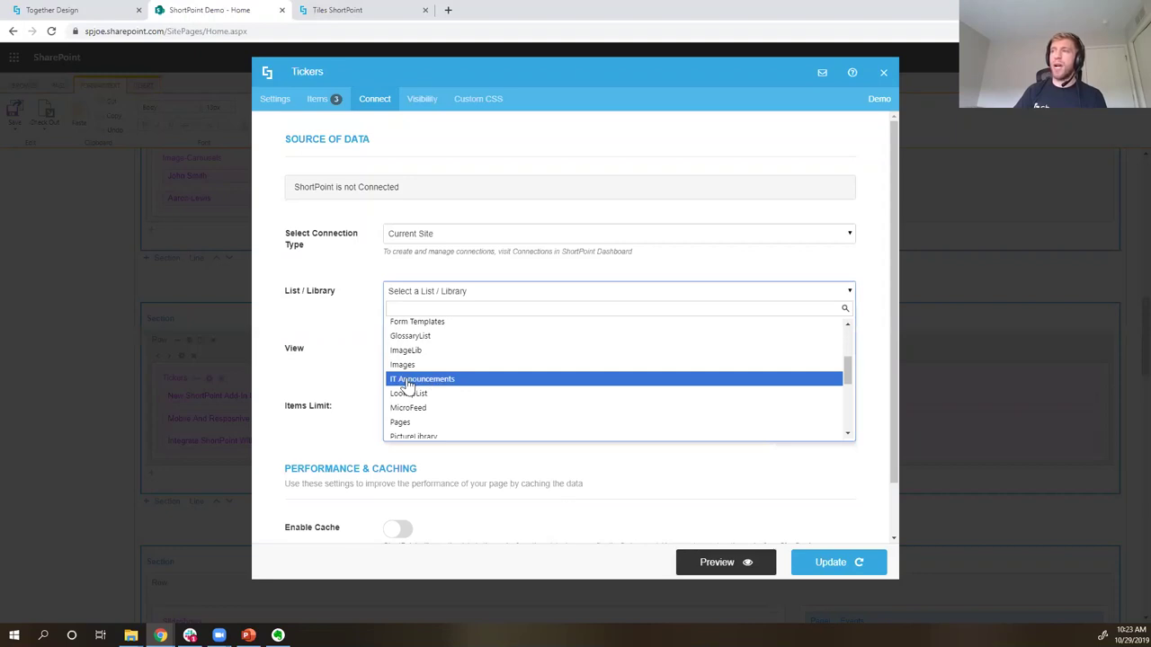
click(406, 379)
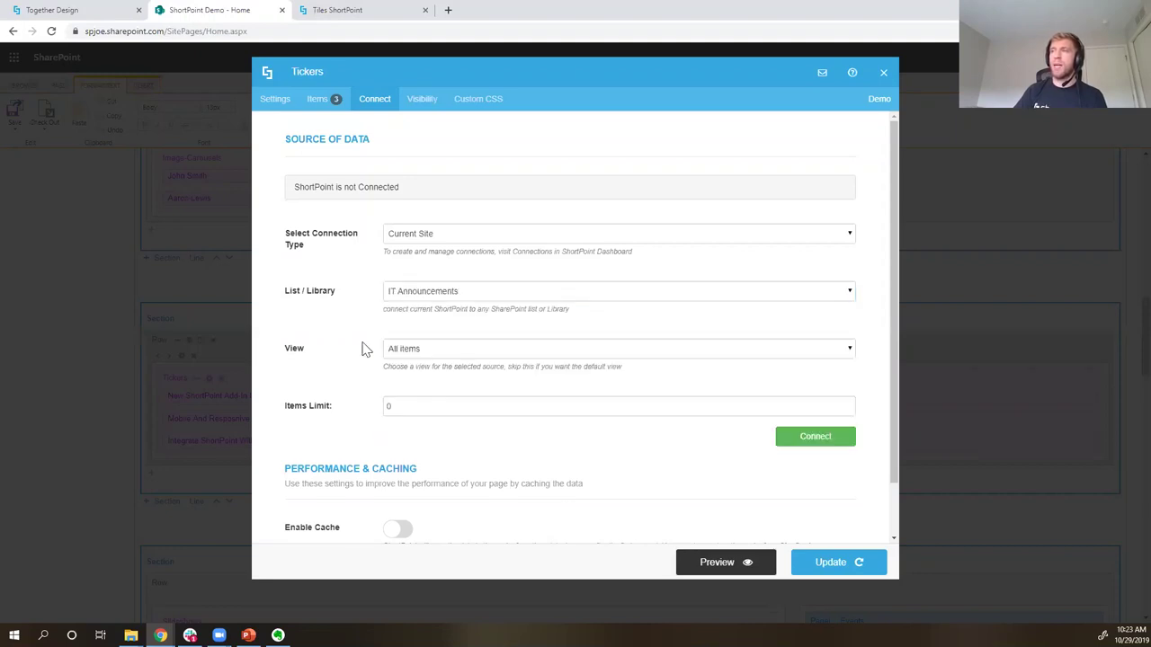
- Review the available list views, select All items and set the items limit to 3
click(447, 351)
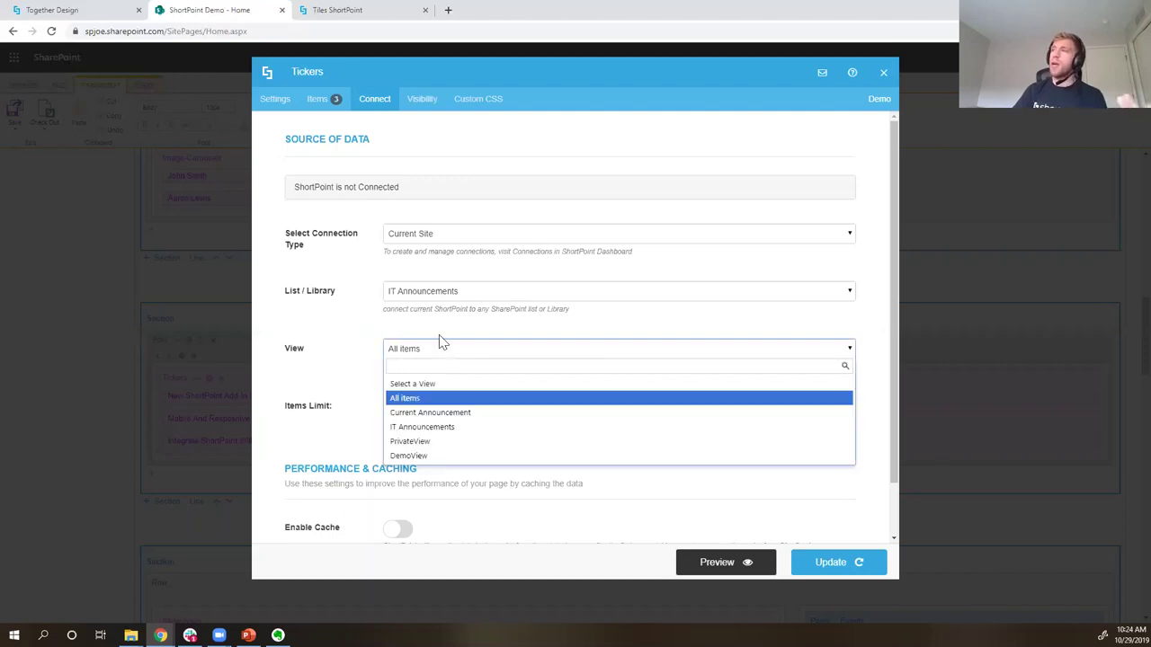
click(438, 335)
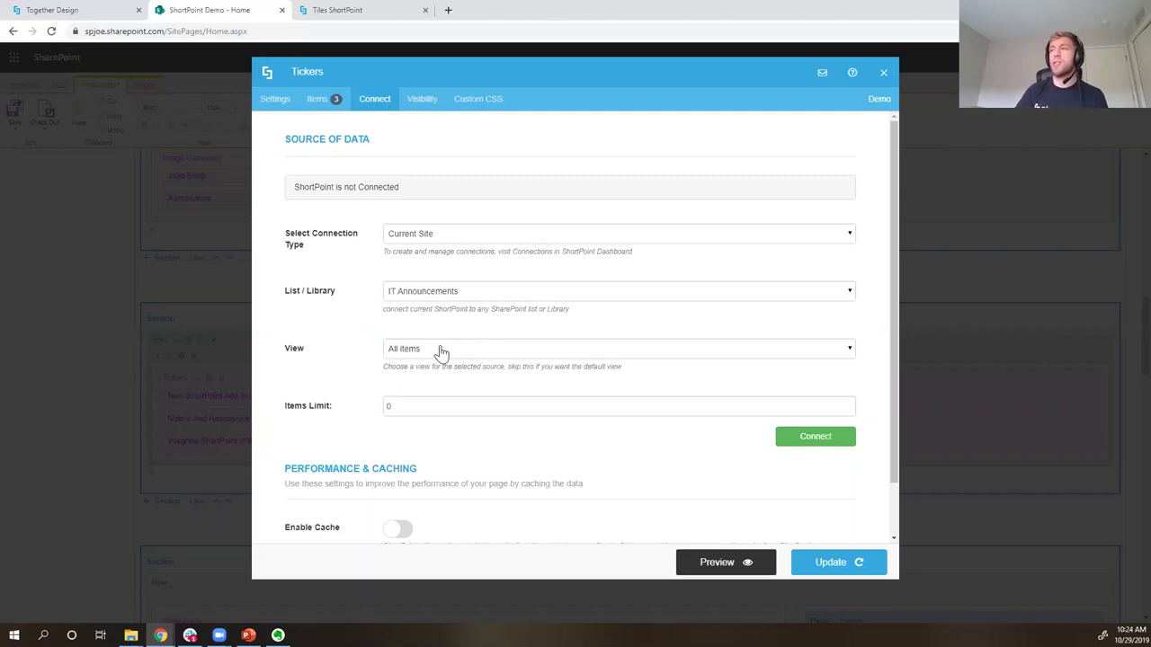
click(441, 352)
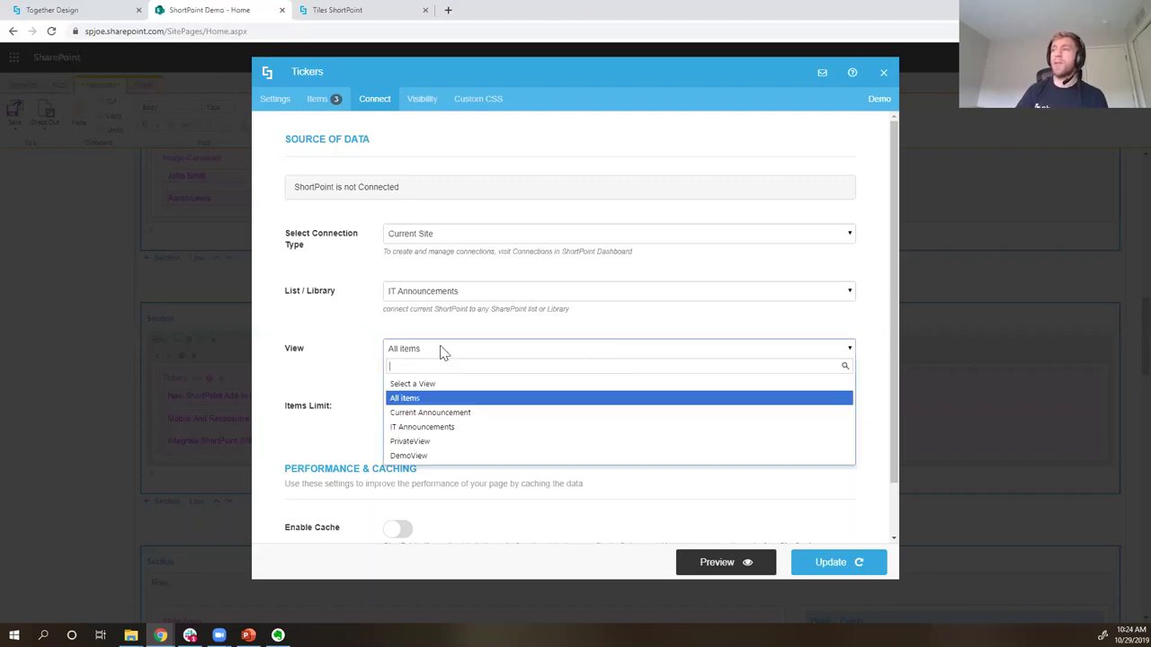
click(425, 401)
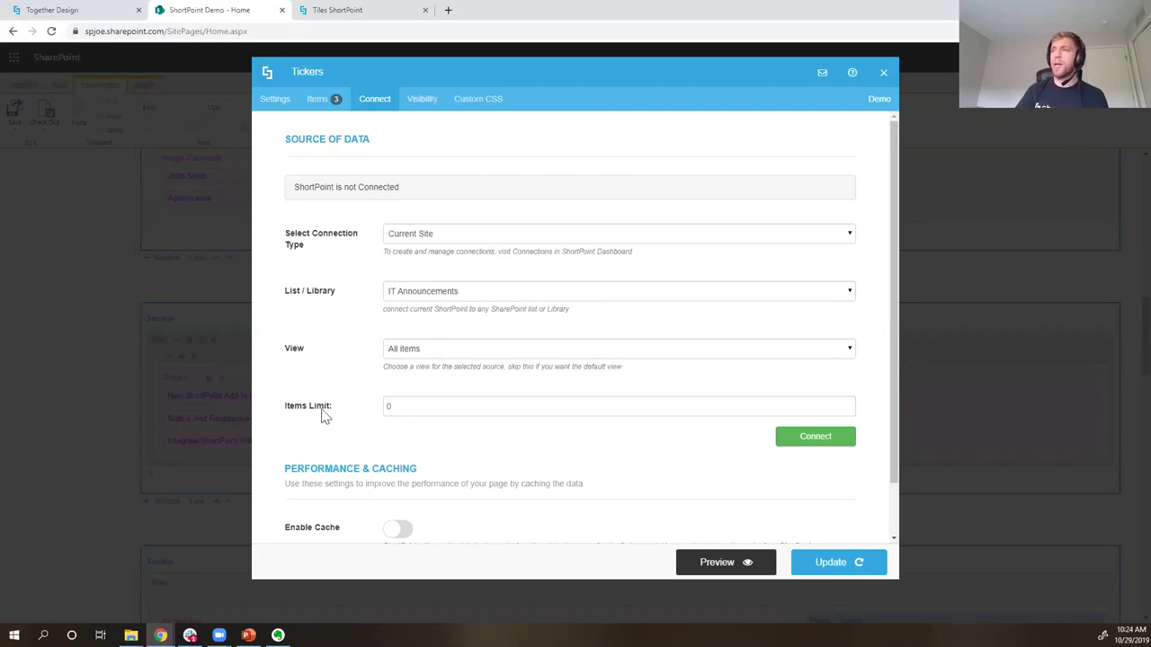
double_click(392, 408)
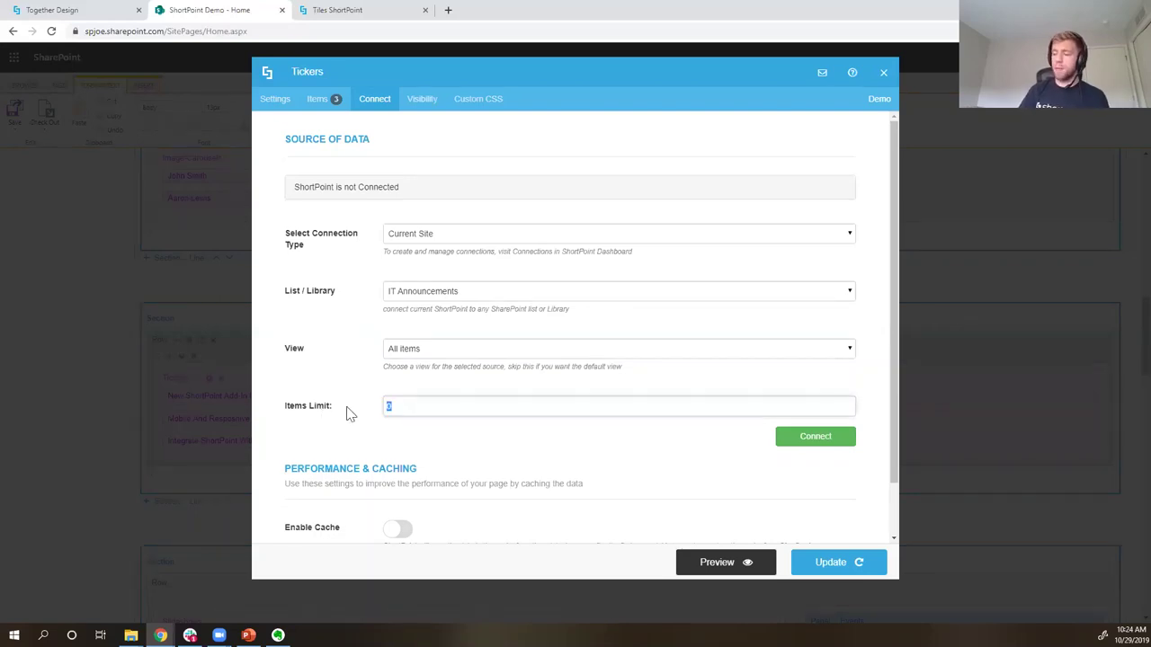
text(3)
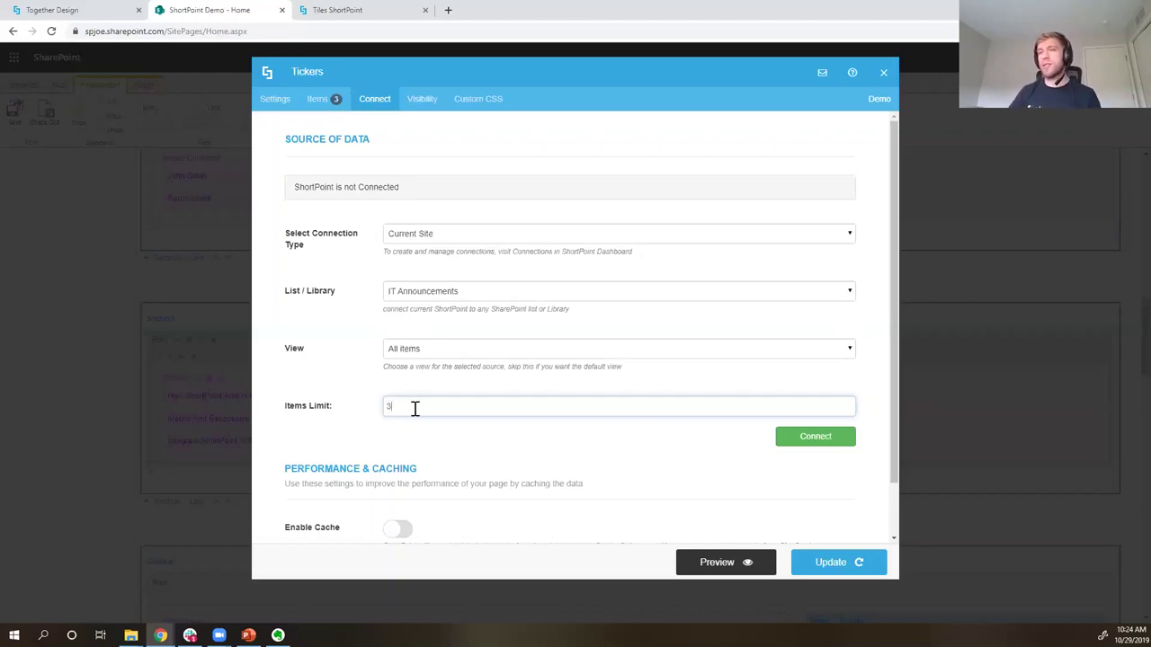
- Connect the Tickers element to the IT Announcements list and open the connected All items view in a new browser tab
click(803, 447)
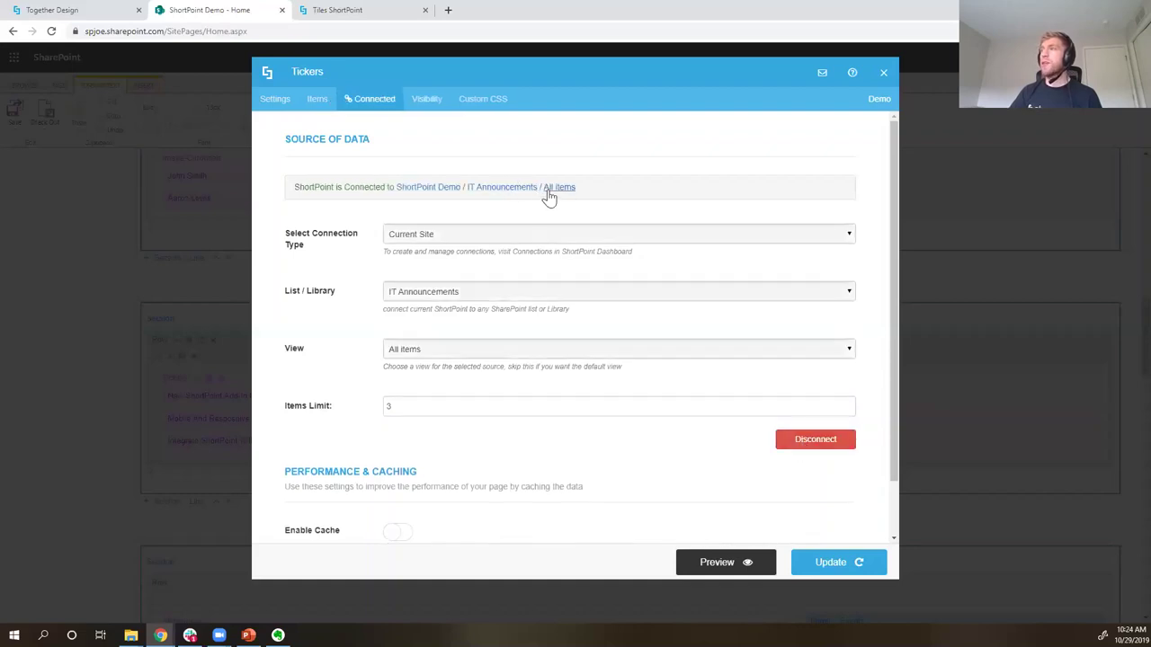
right_click(551, 194)
click(601, 198)
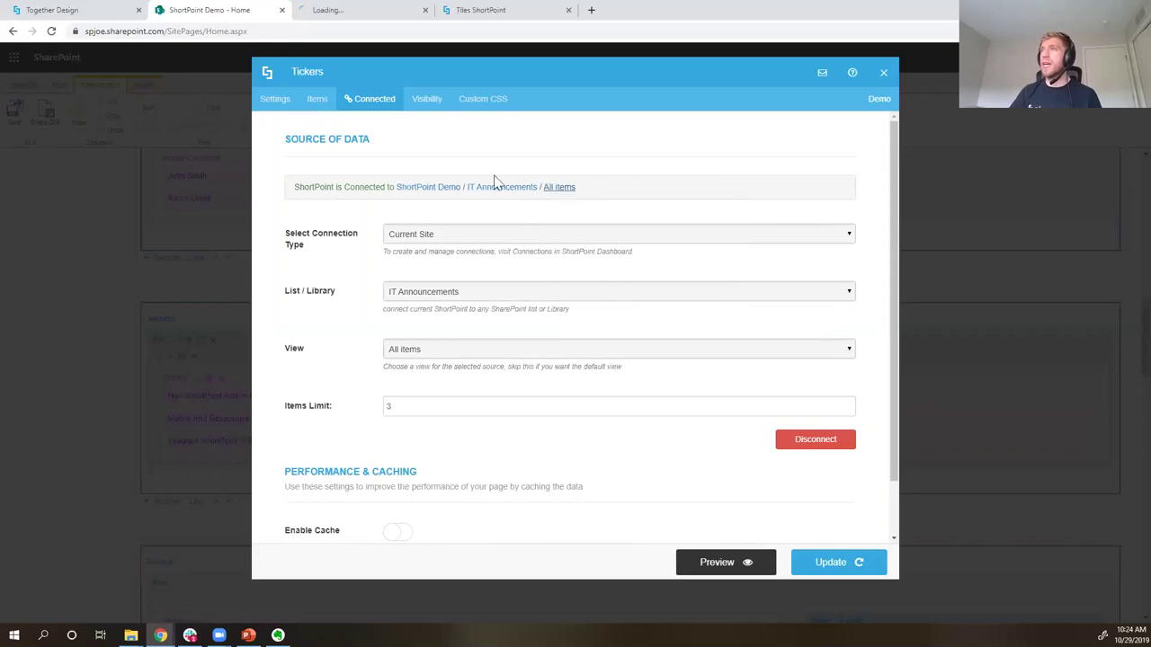
click(359, 13)
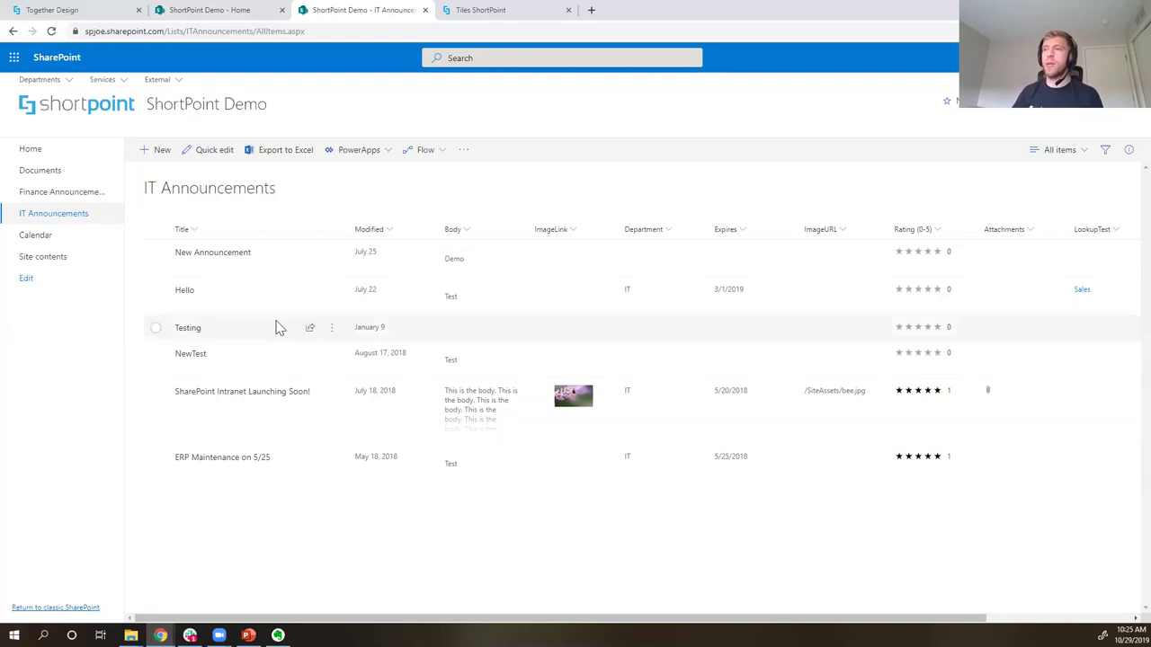
- Return the IT Announcements list to classic SharePoint and examine all columns and items of its All items view
click(36, 610)
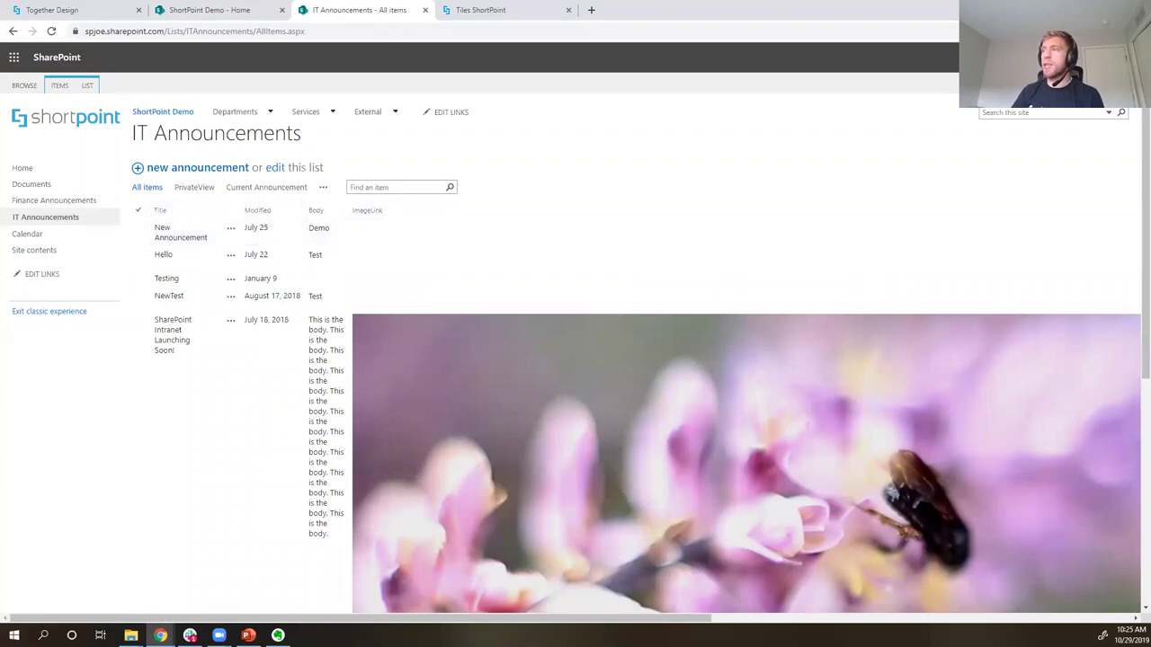
scroll(963, 513, right, 10)
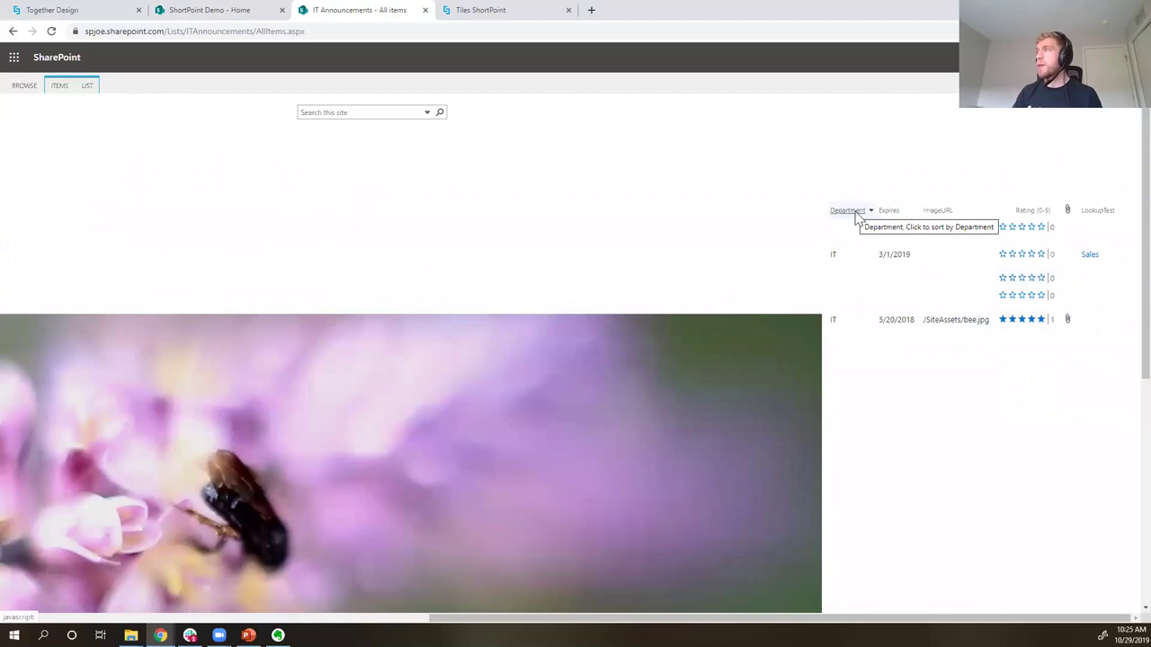
scroll(842, 260, down, 4)
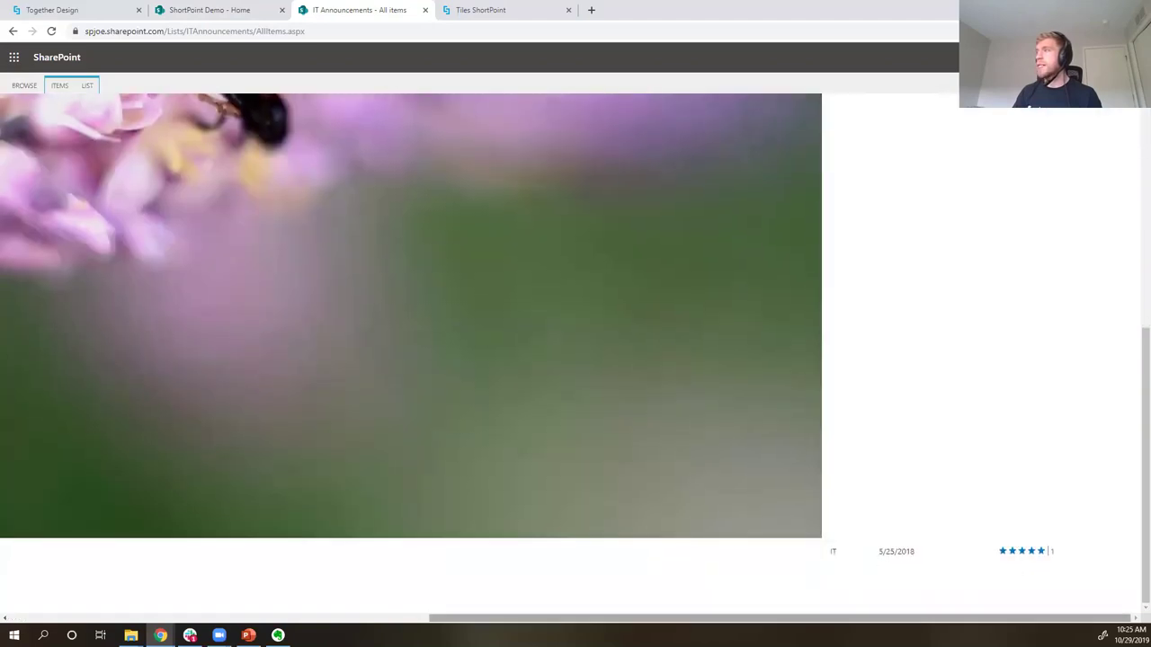
drag(783, 617, 364, 586)
scroll(215, 467, up, 5)
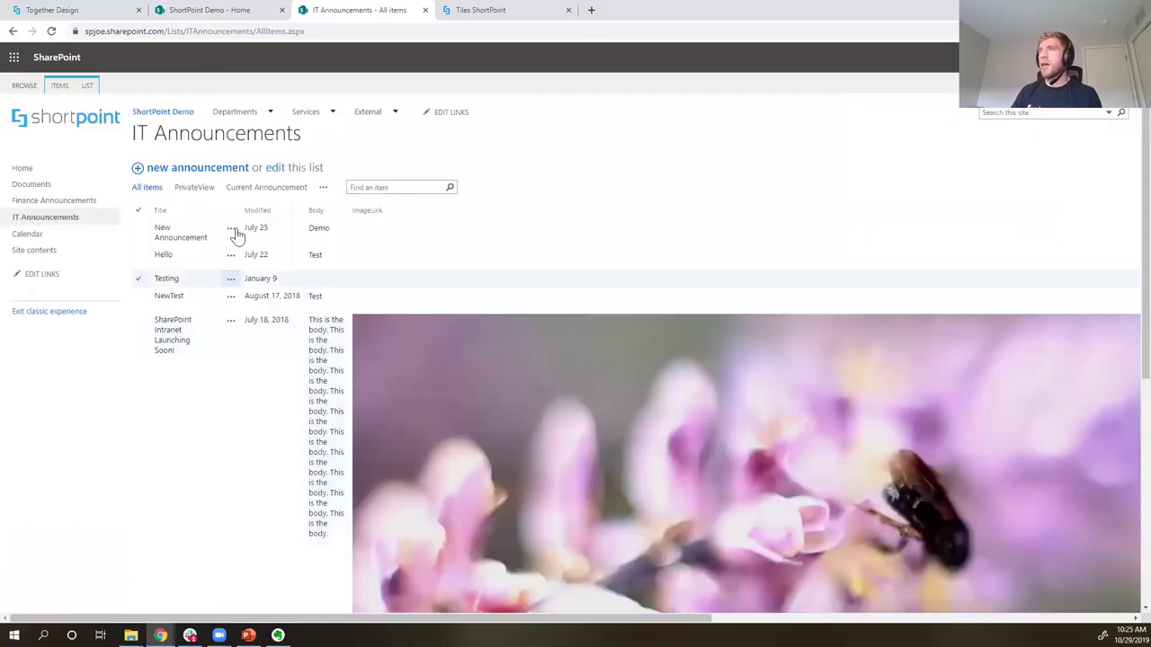
- Switch the list to its public IT Announcements view and examine the Department and Expires columns
click(87, 85)
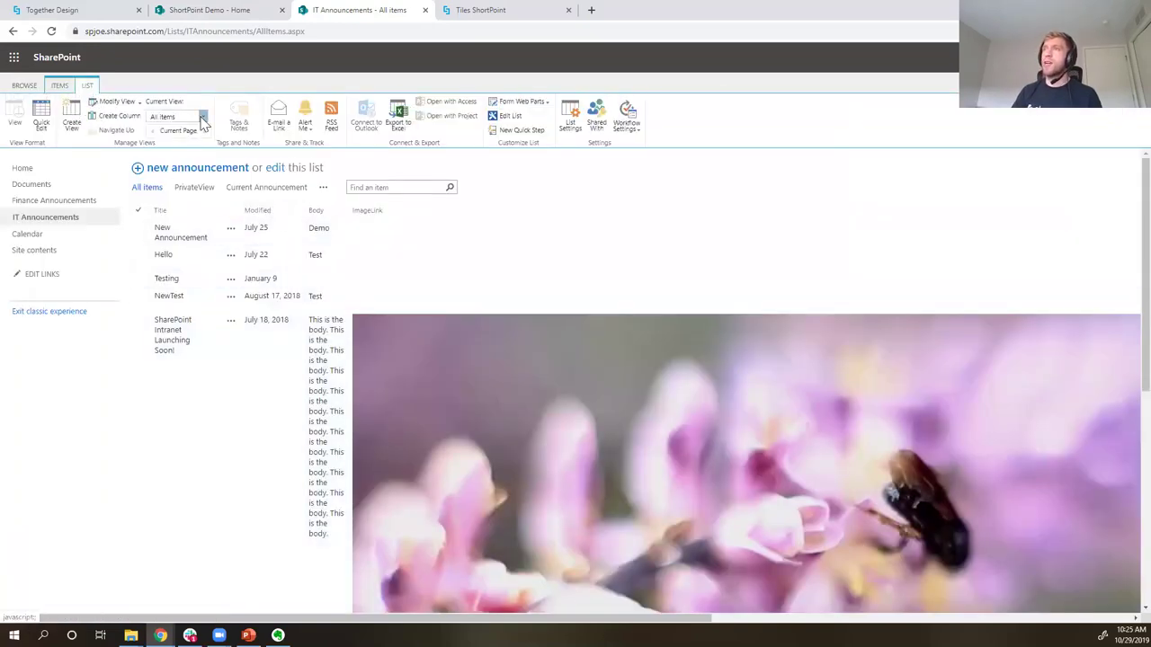
click(180, 123)
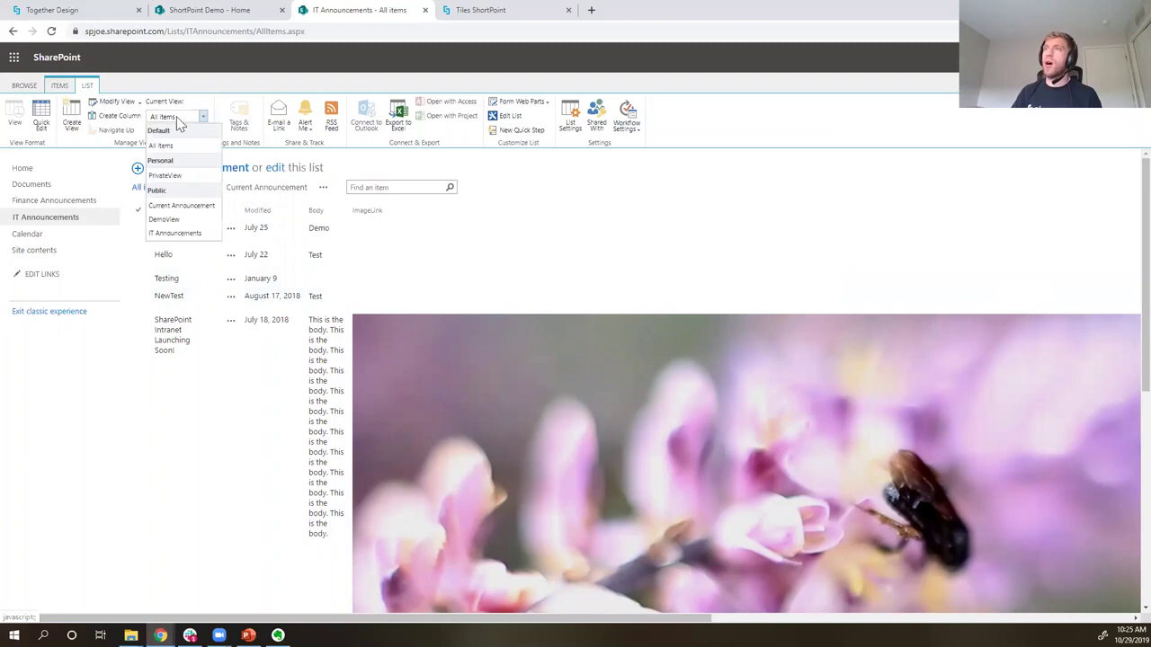
click(176, 238)
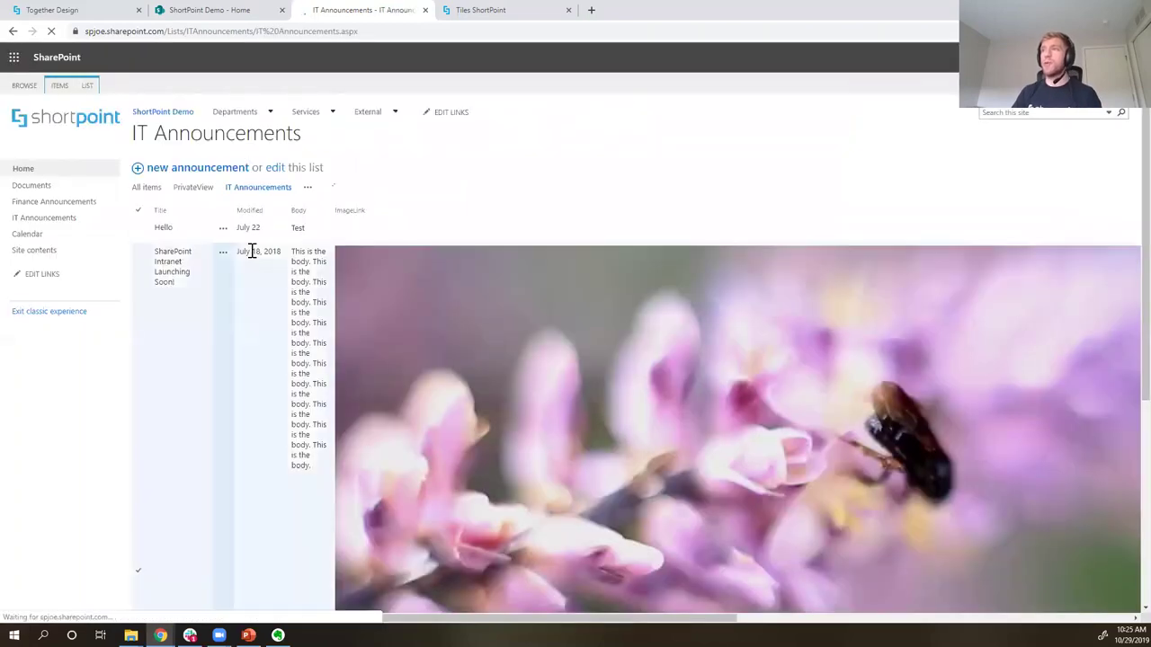
scroll(848, 439, right, 10)
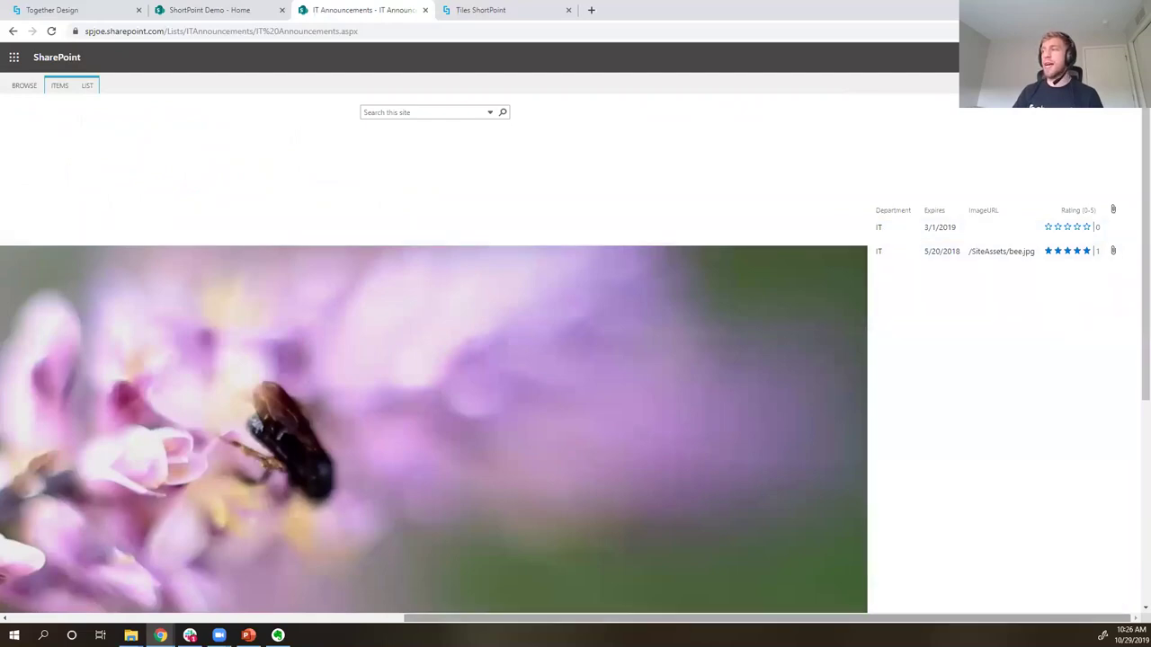
drag(768, 618, 418, 617)
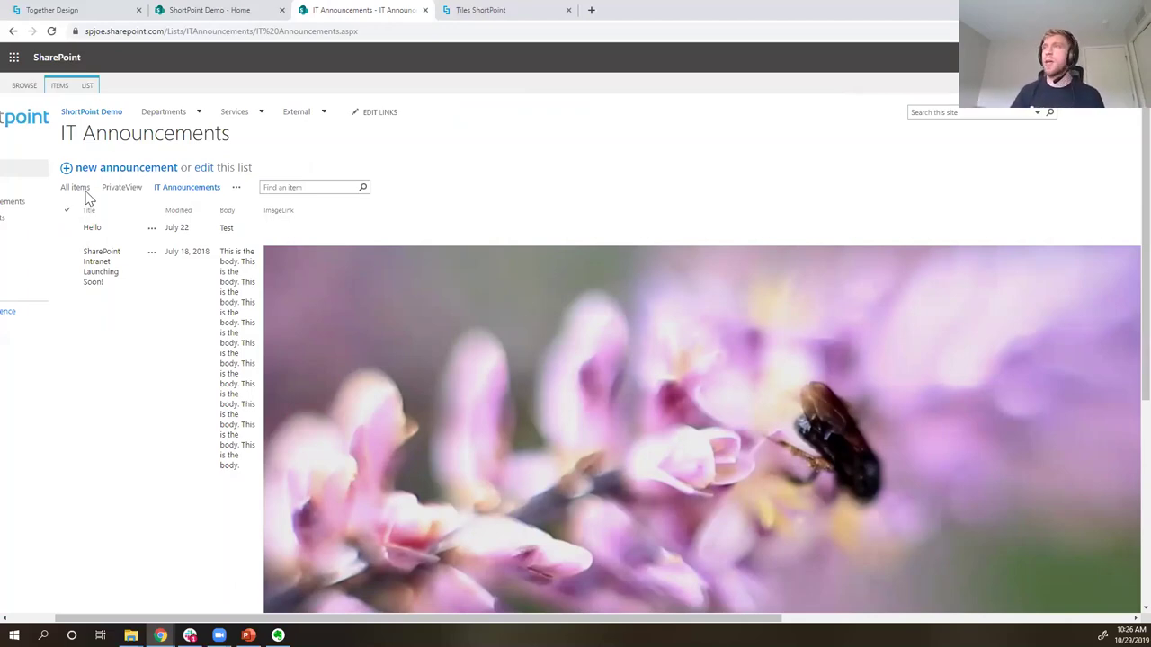
- Bring the list back to the All items view and compare its Department values with the filtered view
click(83, 189)
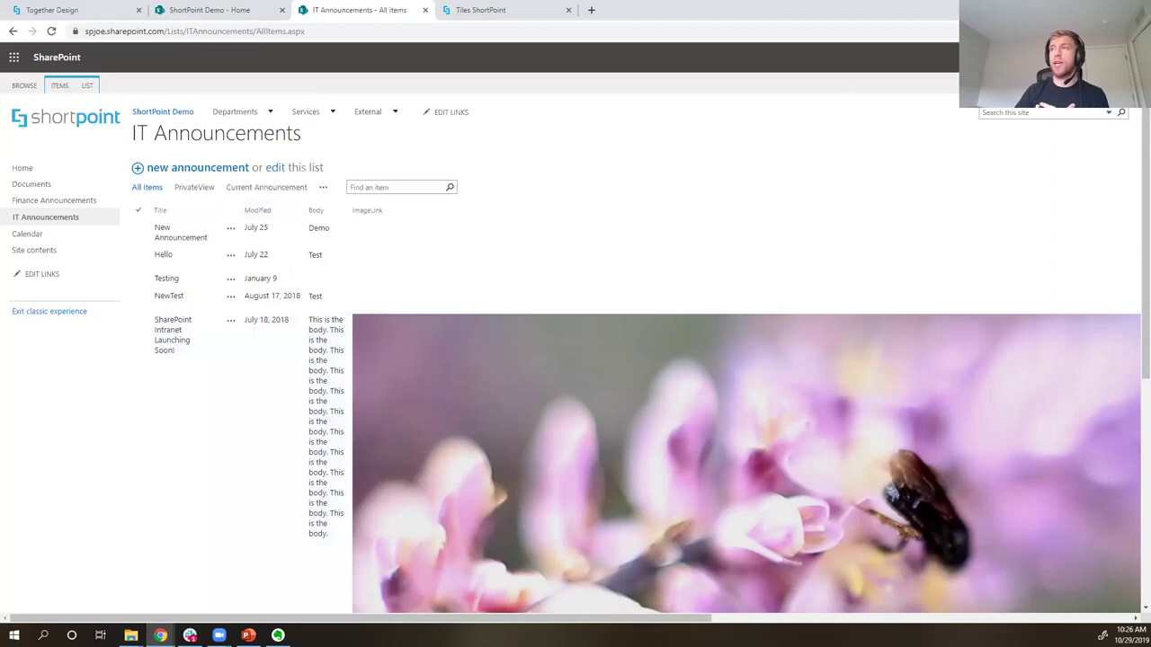
drag(347, 618, 765, 618)
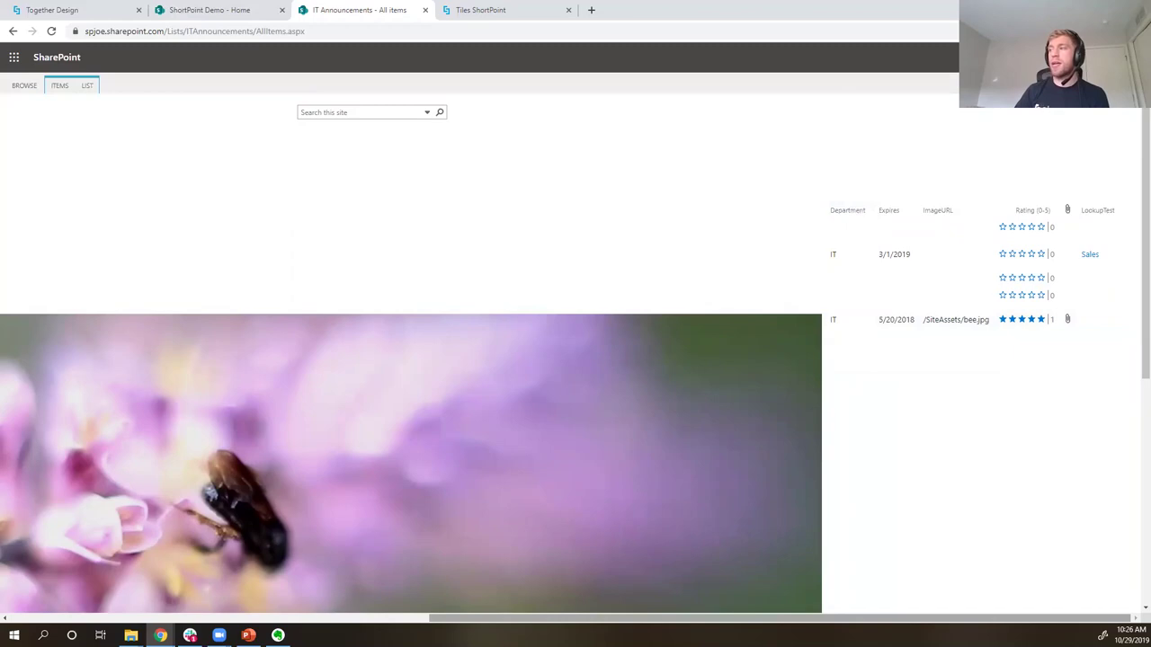
drag(818, 617, 398, 616)
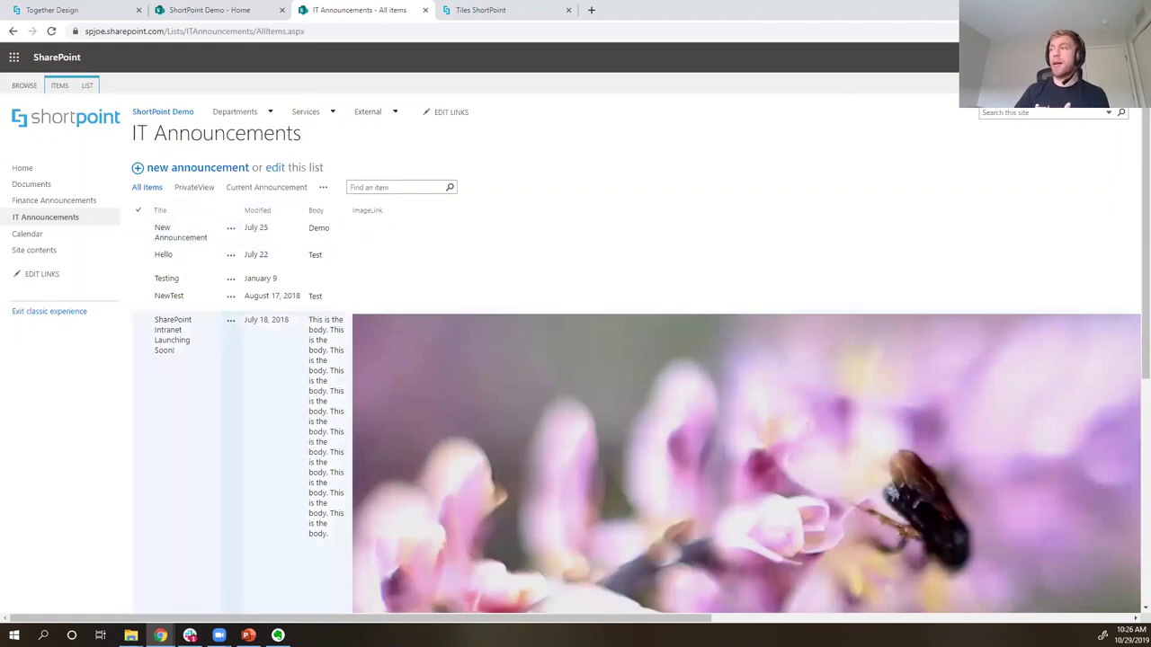
drag(404, 618, 557, 618)
scroll(1040, 542, right, 5)
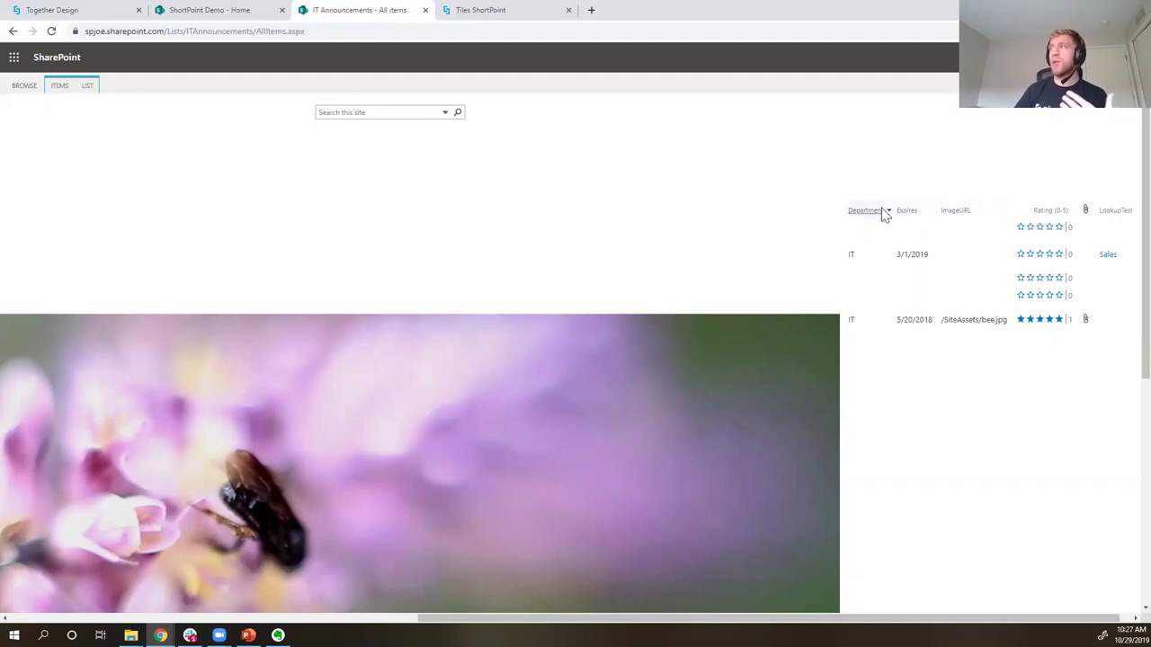
drag(853, 621, 435, 621)
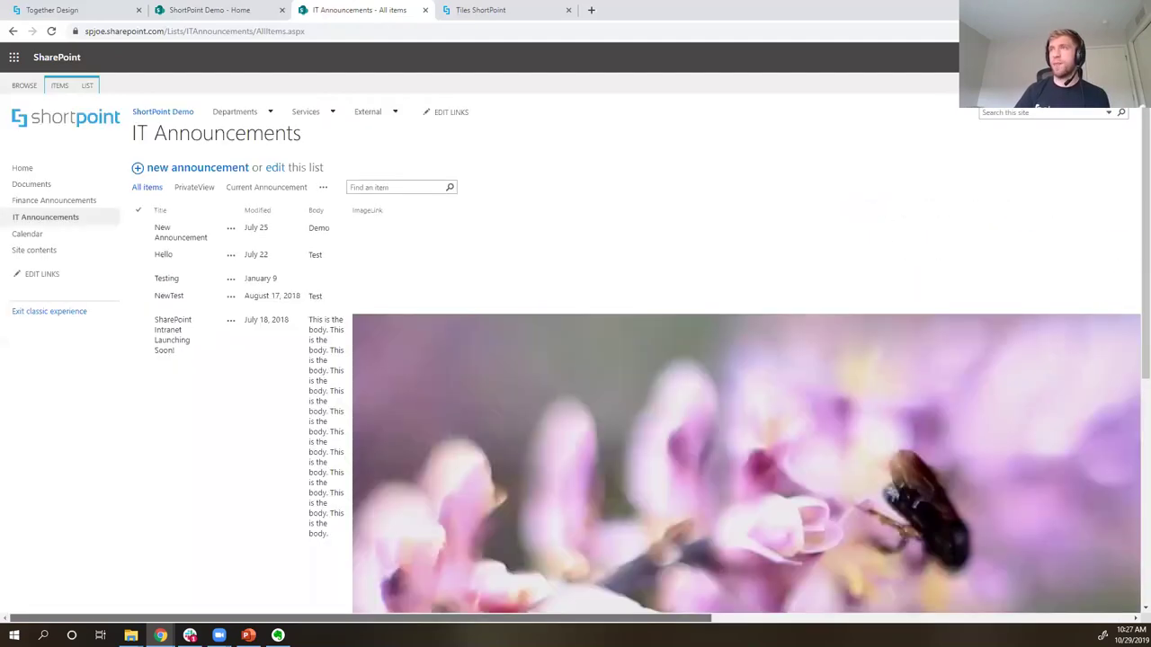
- Return to the Tickers settings on the home page and clear the default title text in the items mapping
click(213, 12)
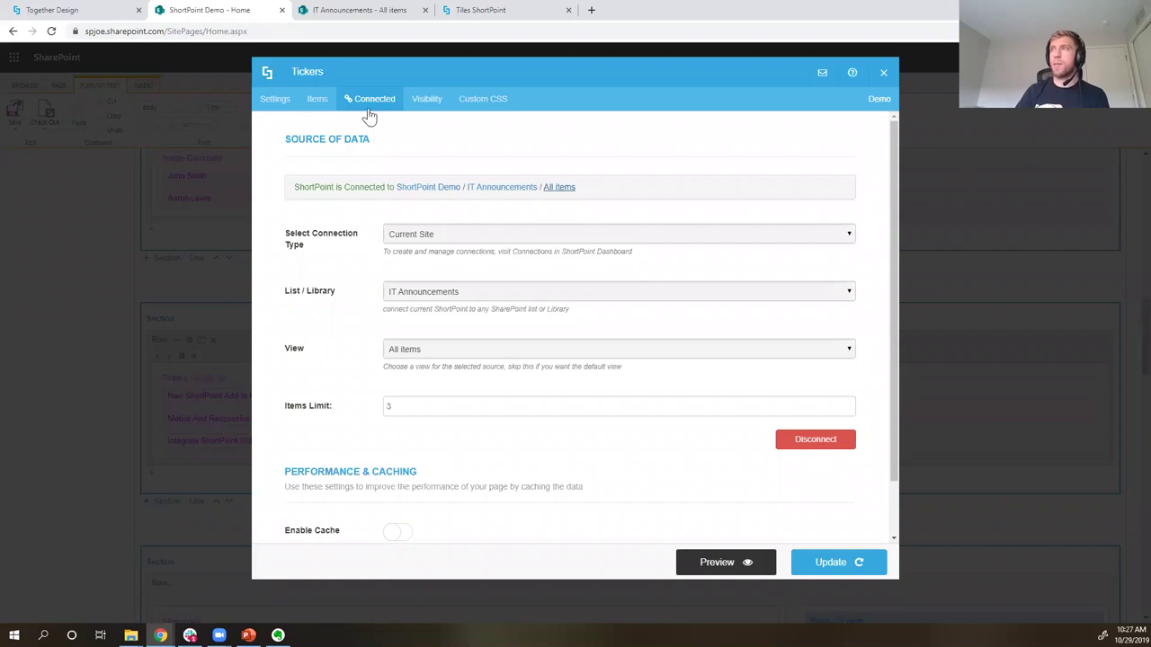
click(327, 106)
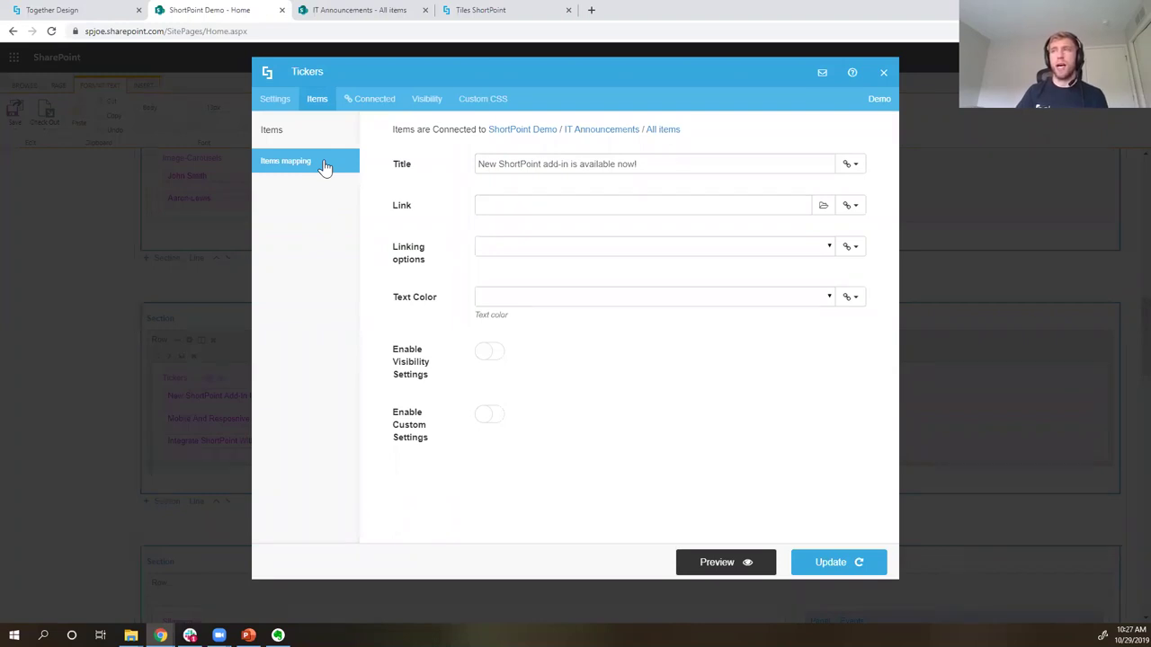
click(650, 166)
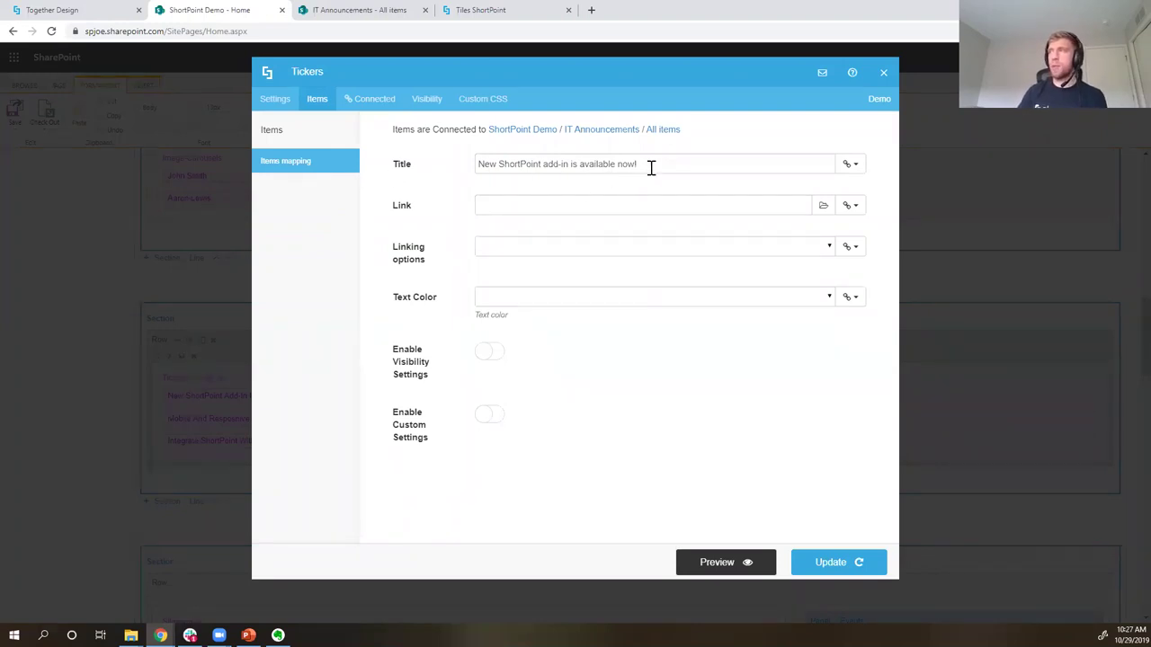
key(ctrl+a)
key(BackSpace)
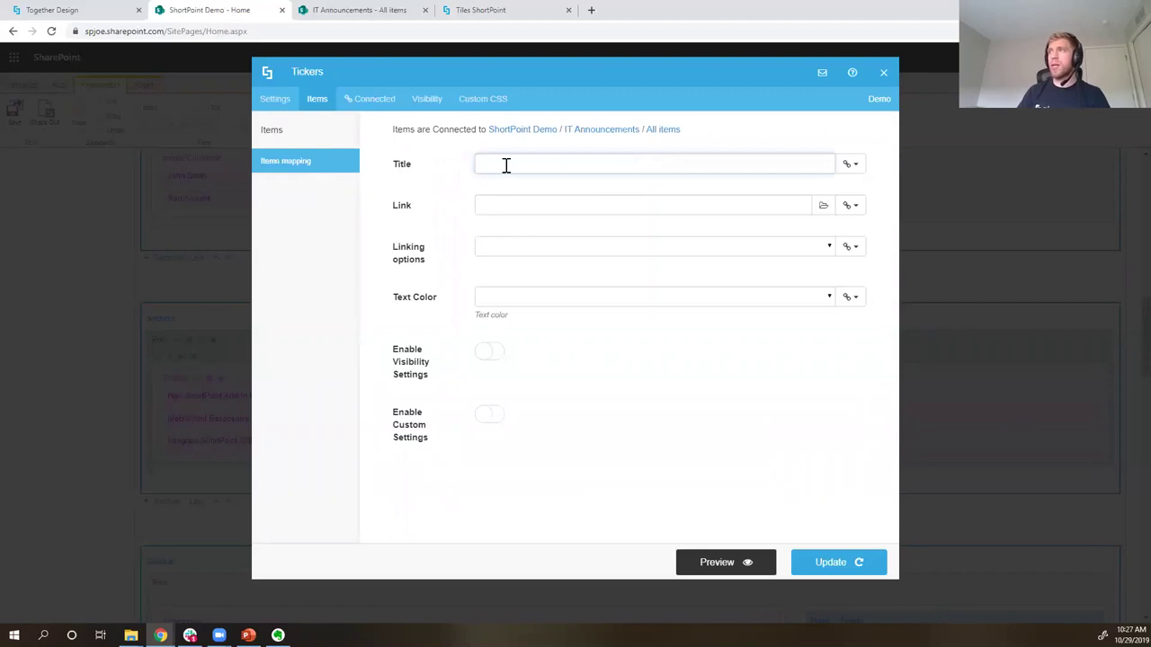
- Compare the mappable fields with the list's columns and map the ticker title to the Title column
click(852, 165)
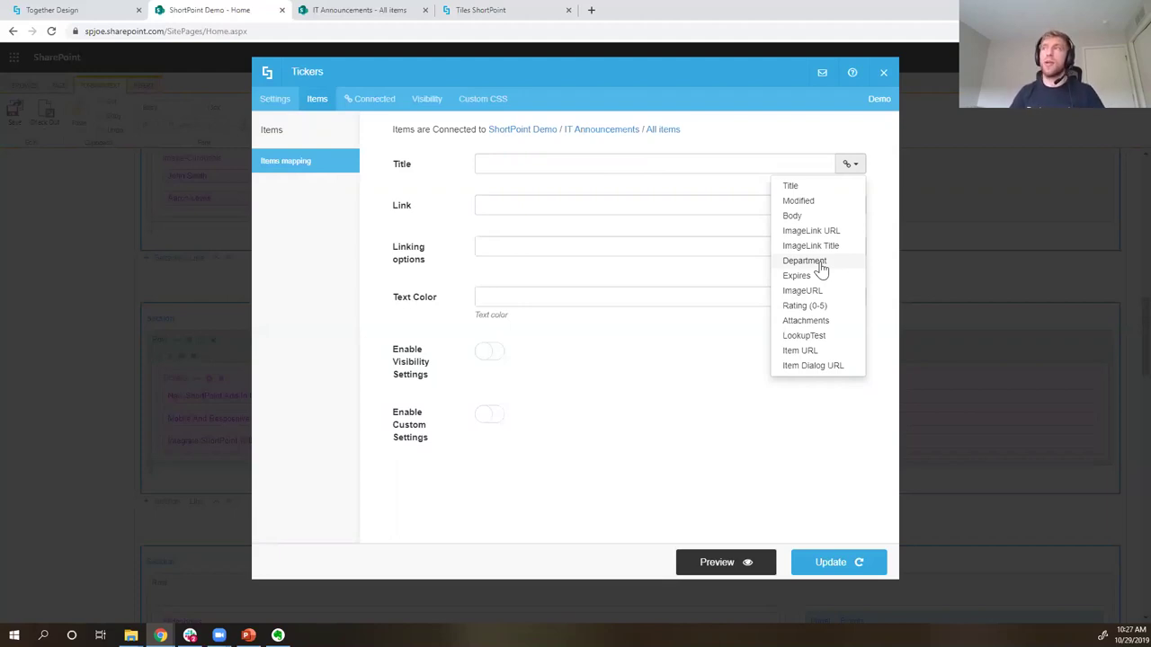
click(324, 12)
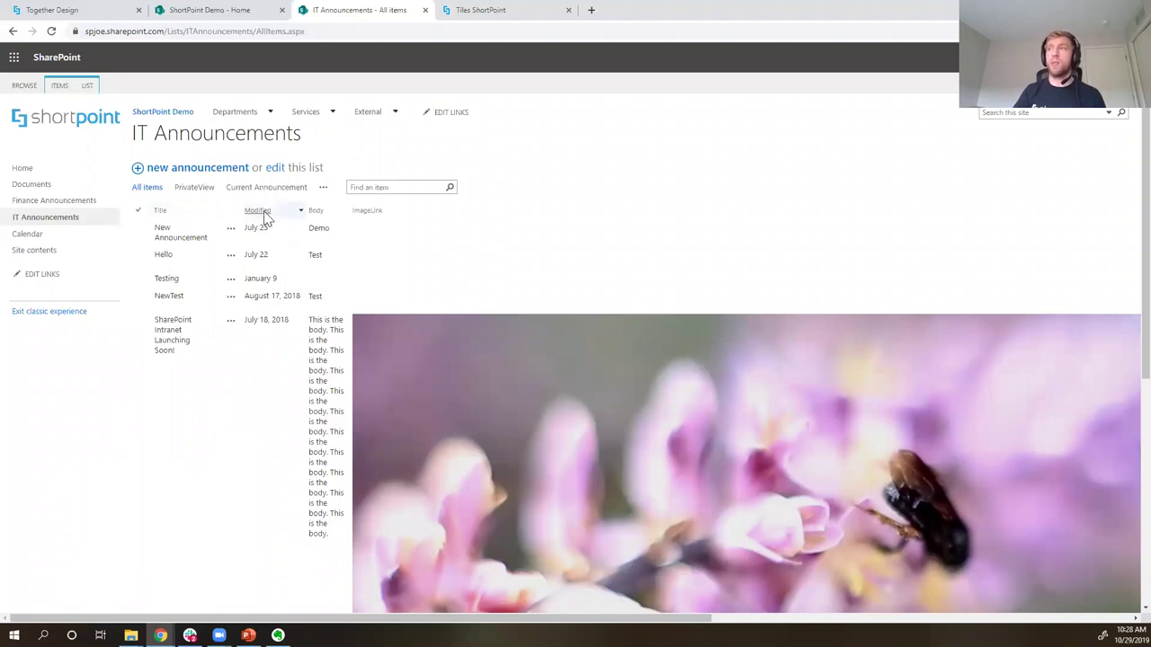
click(213, 13)
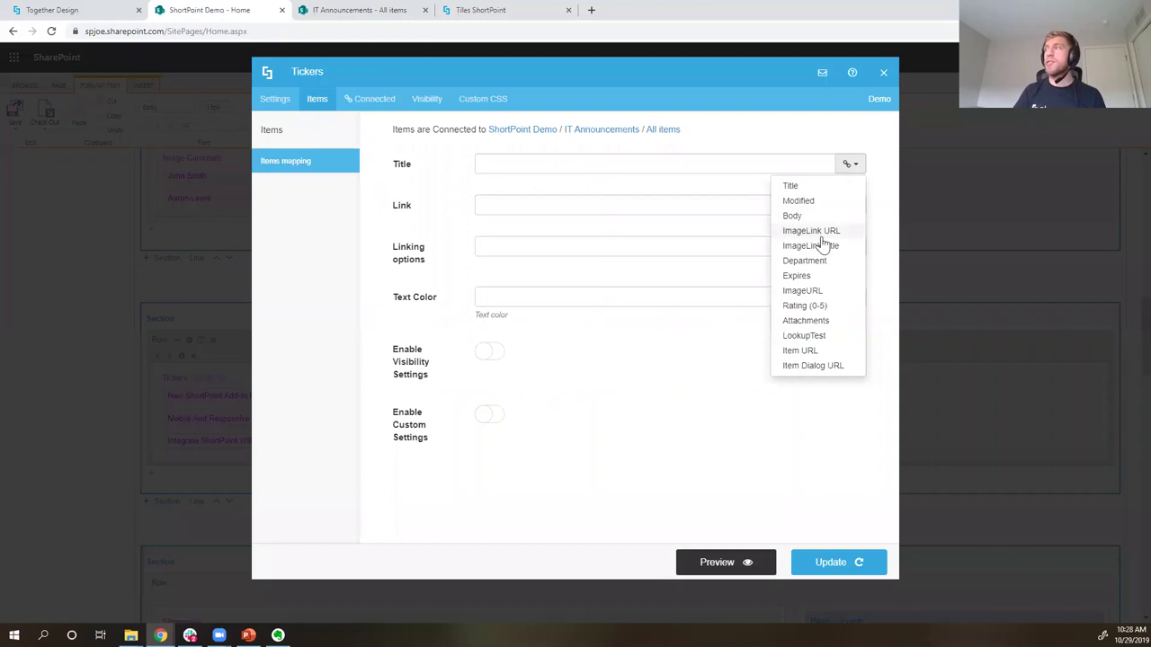
click(791, 186)
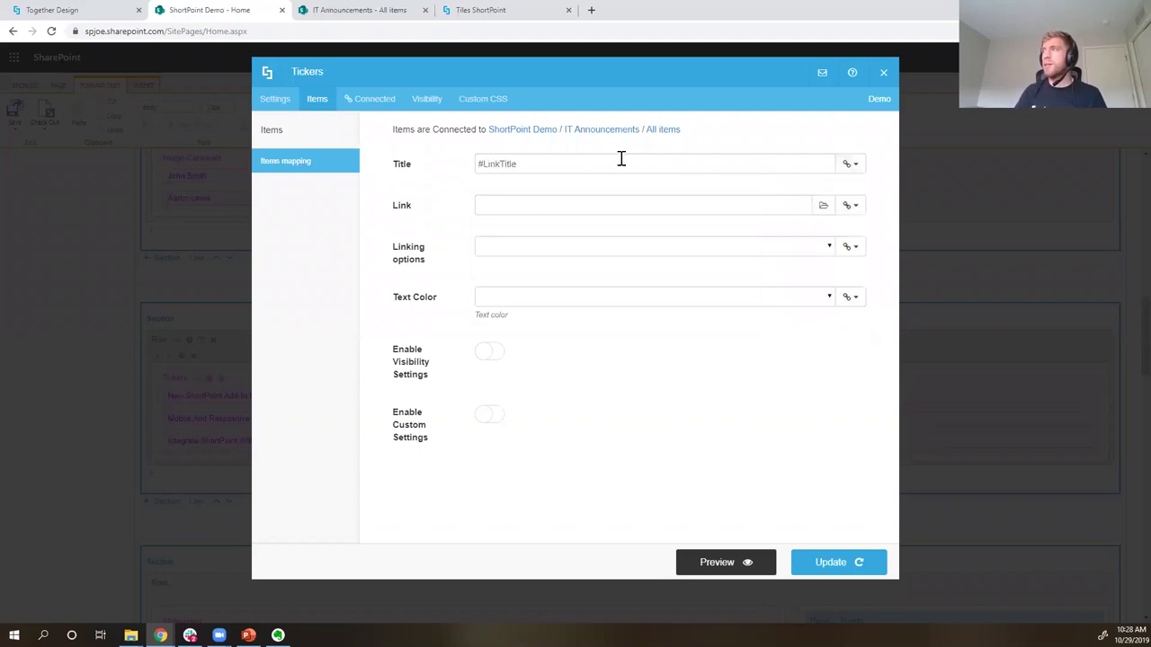
- Append a hyphen and the Modified column to the title mapping, and map the ticker link to Item URL
text(-)
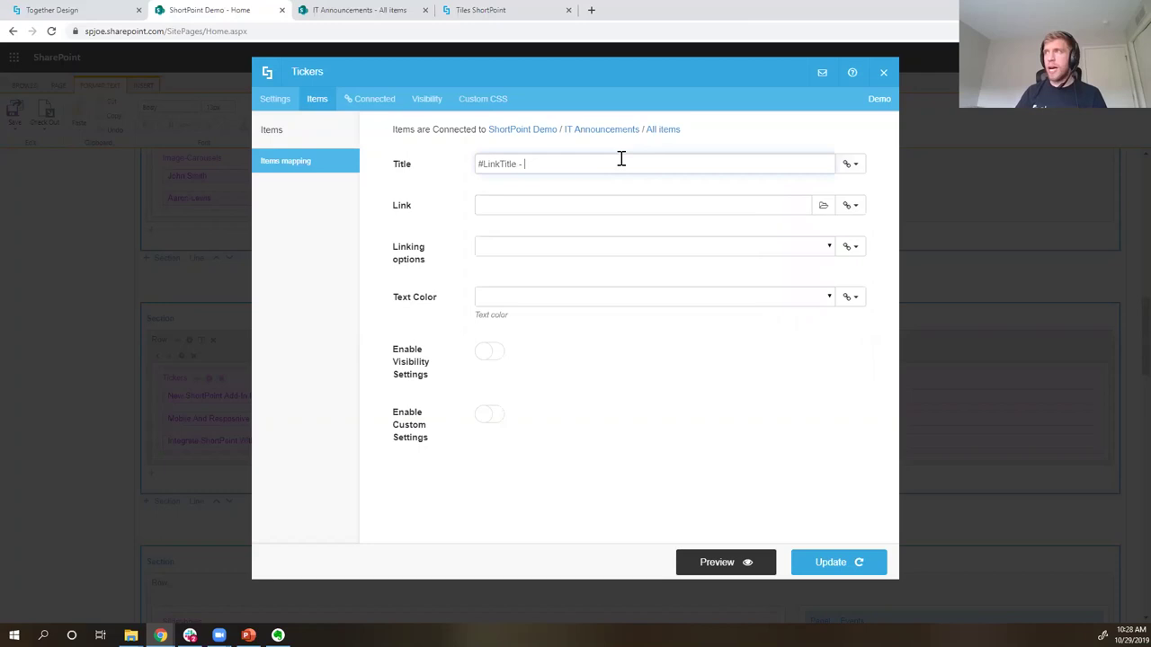
click(862, 169)
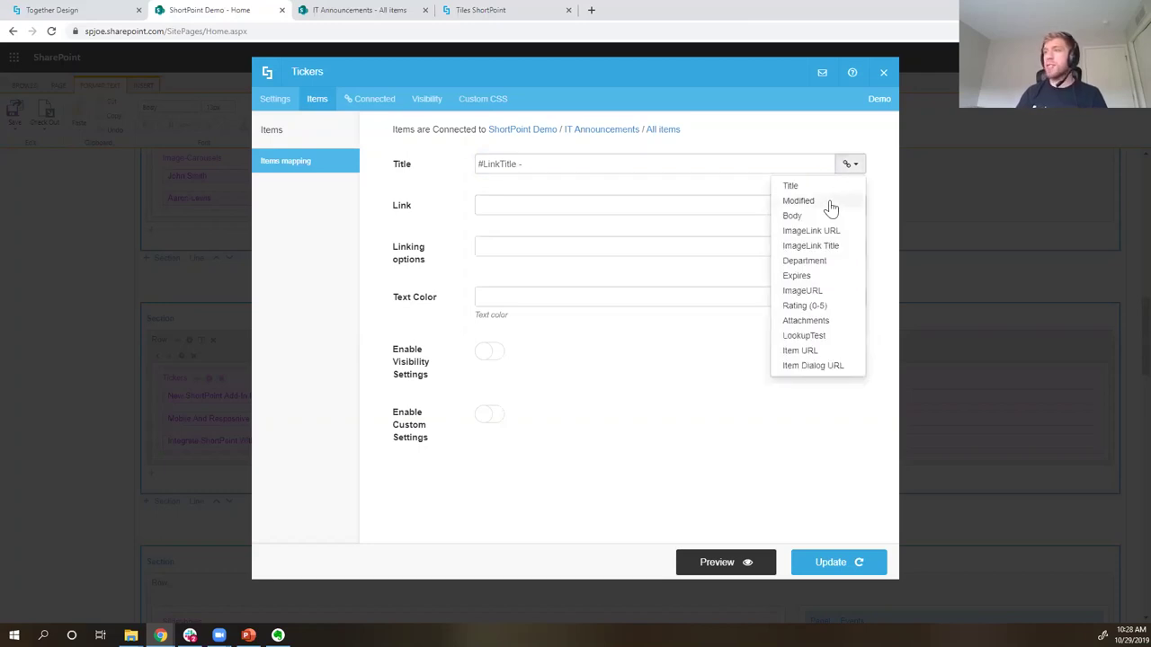
click(832, 208)
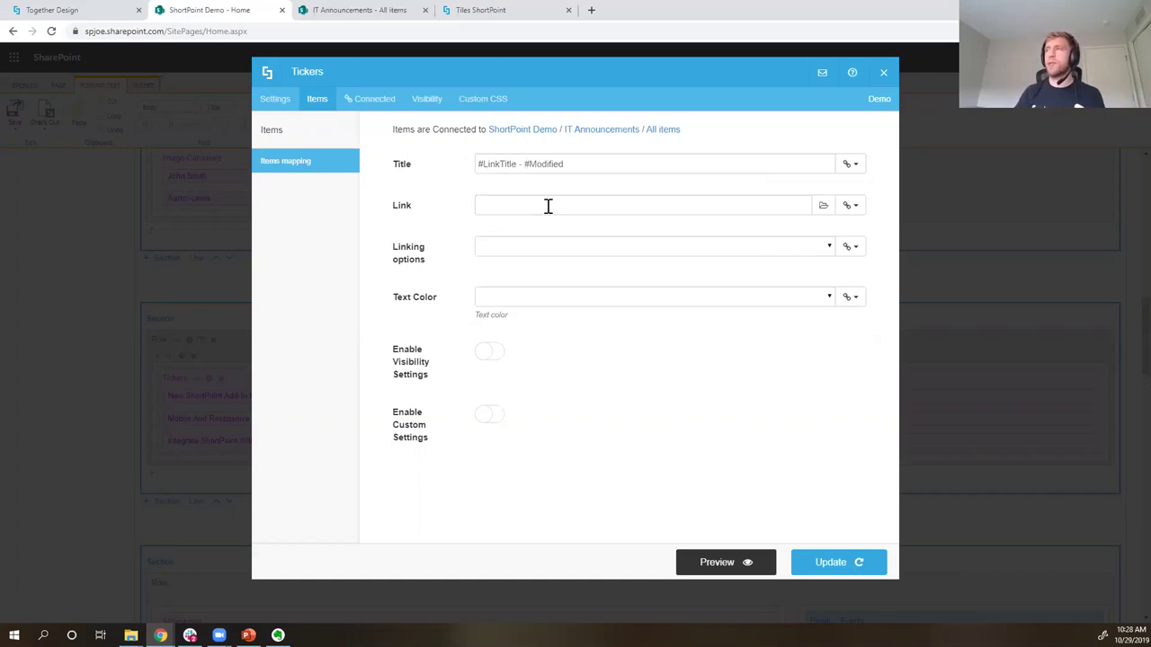
click(852, 208)
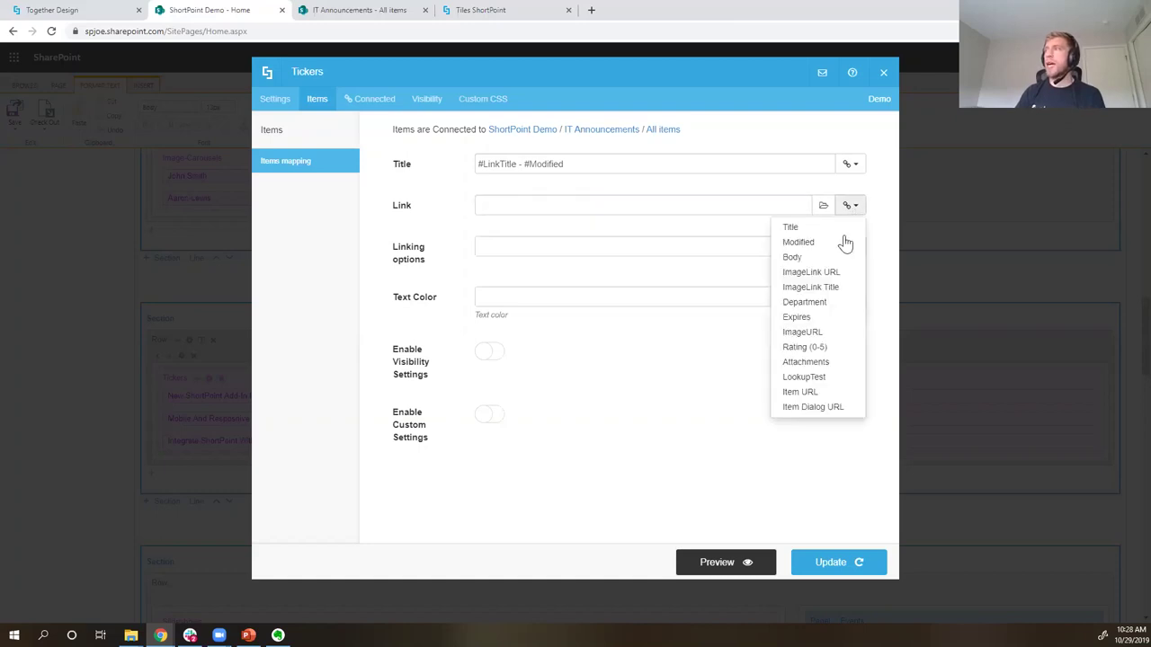
click(820, 392)
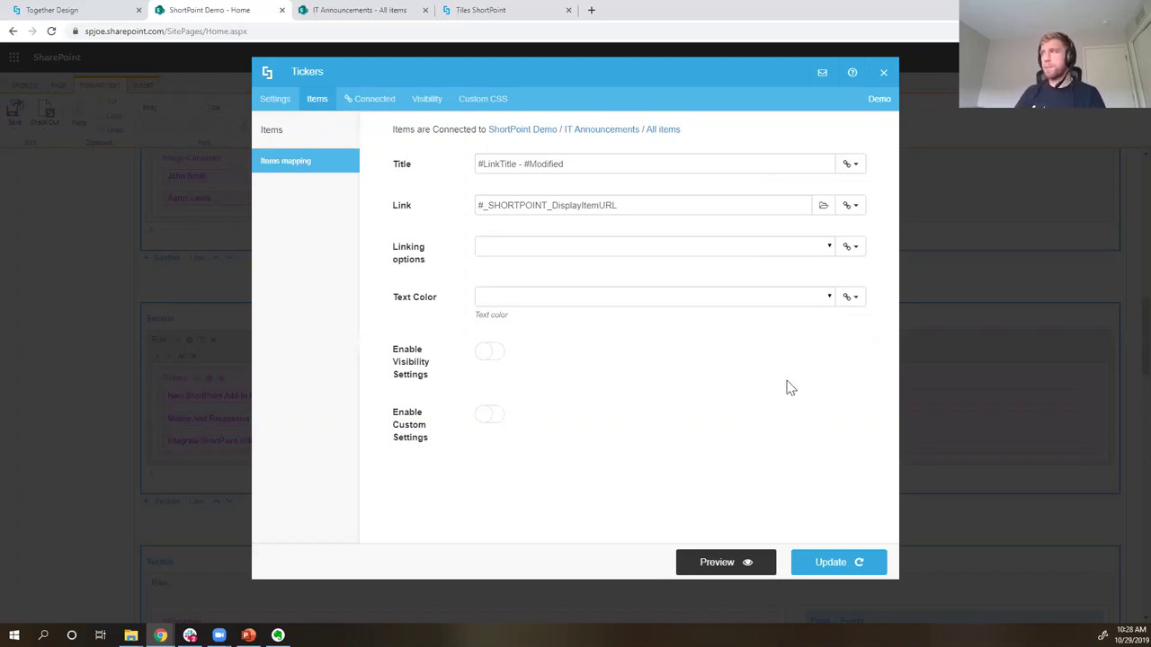
- Preview the connected ticker, compare its announcements with the IT Announcements list and apply the Tickers settings to the home page
click(703, 566)
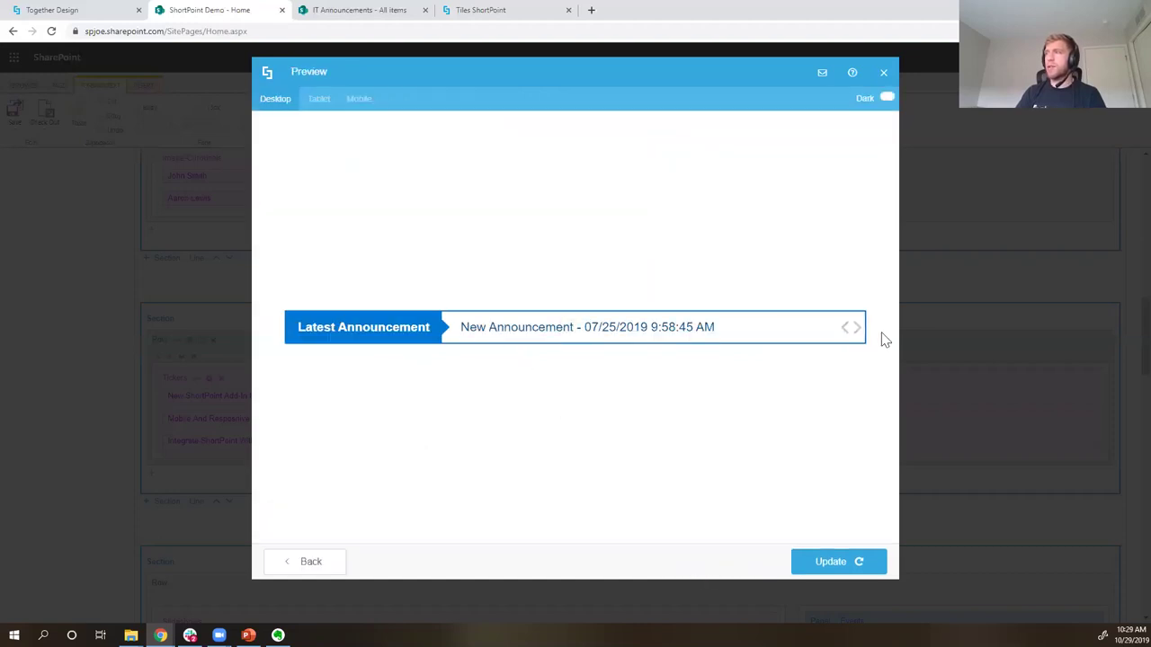
click(856, 329)
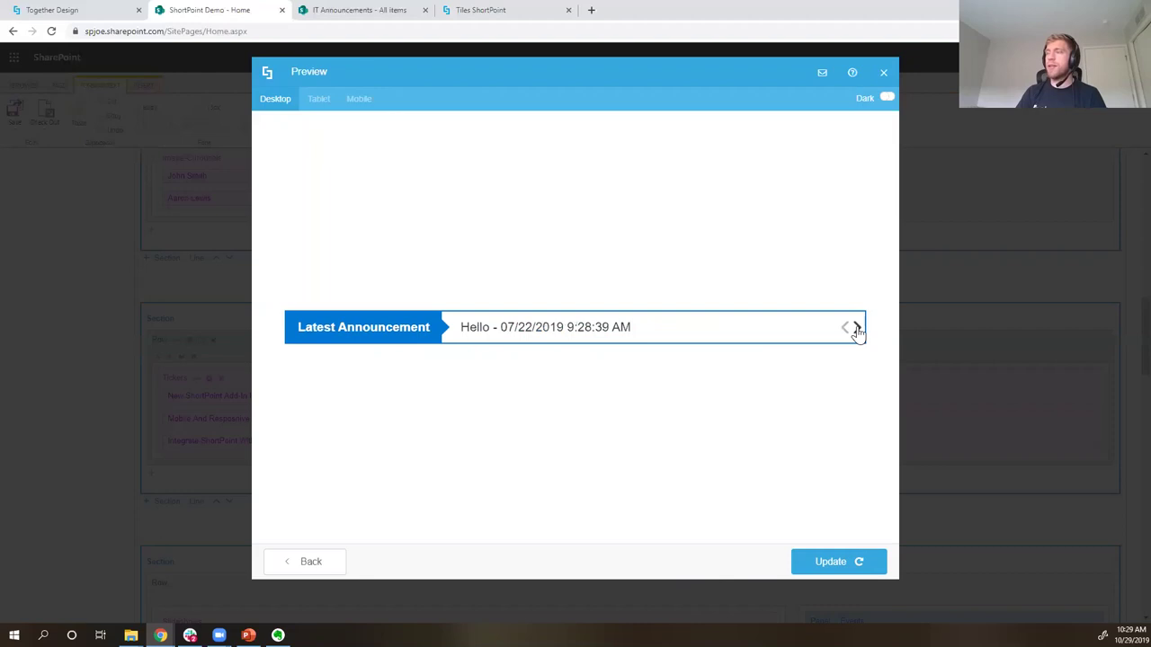
click(857, 328)
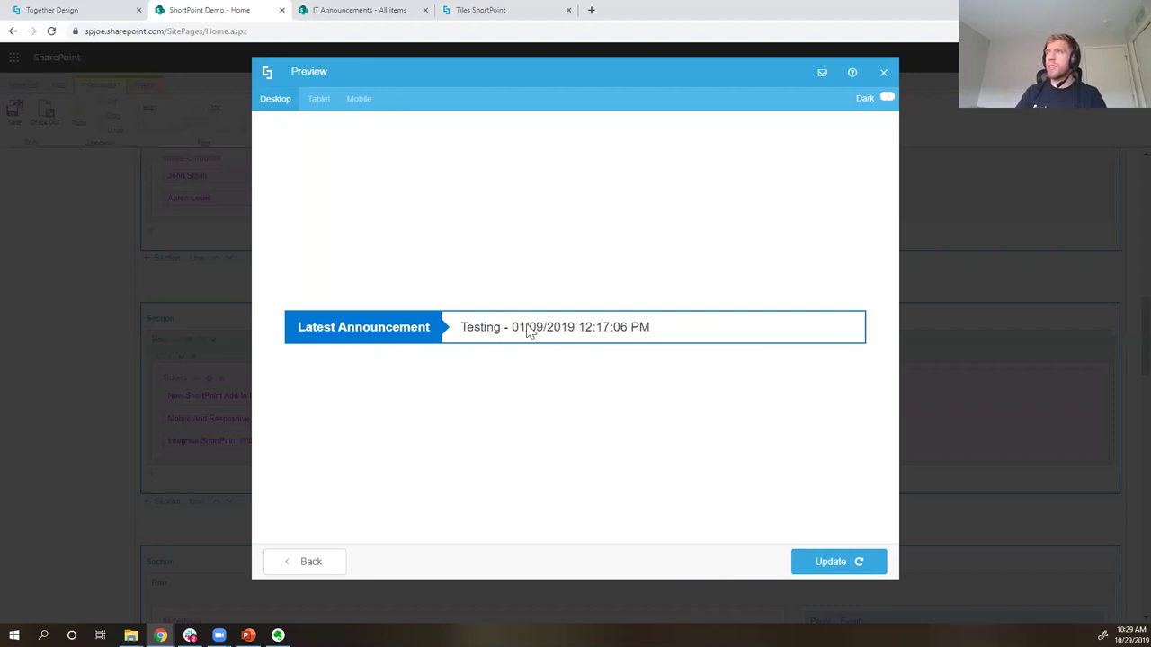
click(359, 10)
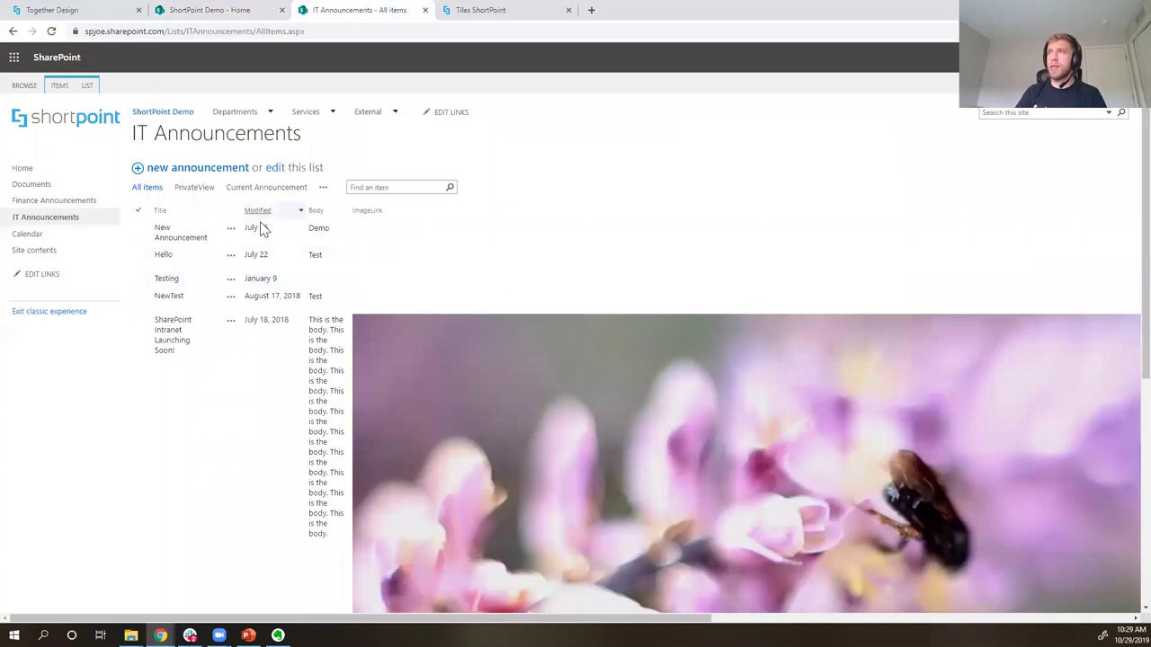
click(184, 10)
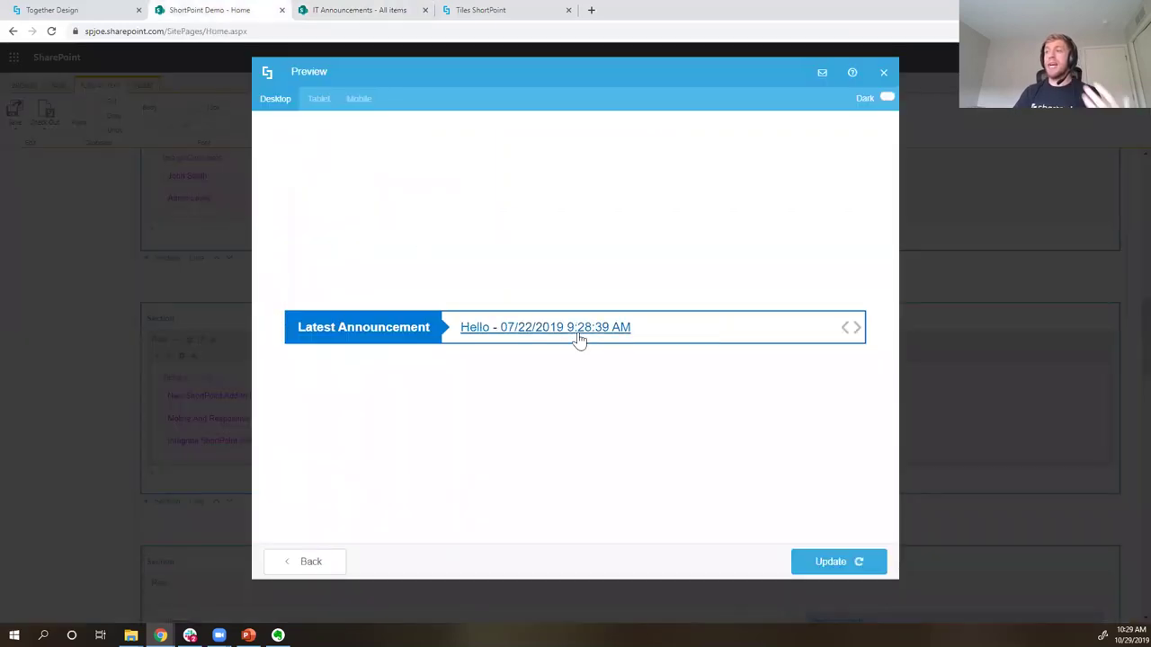
click(372, 15)
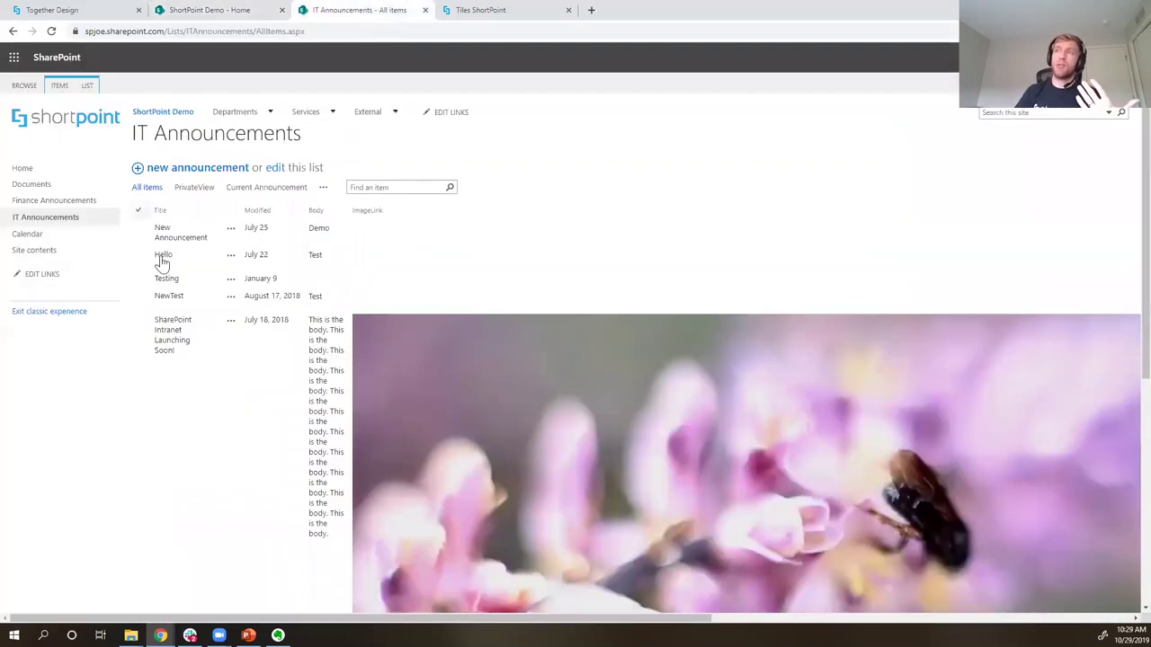
click(196, 10)
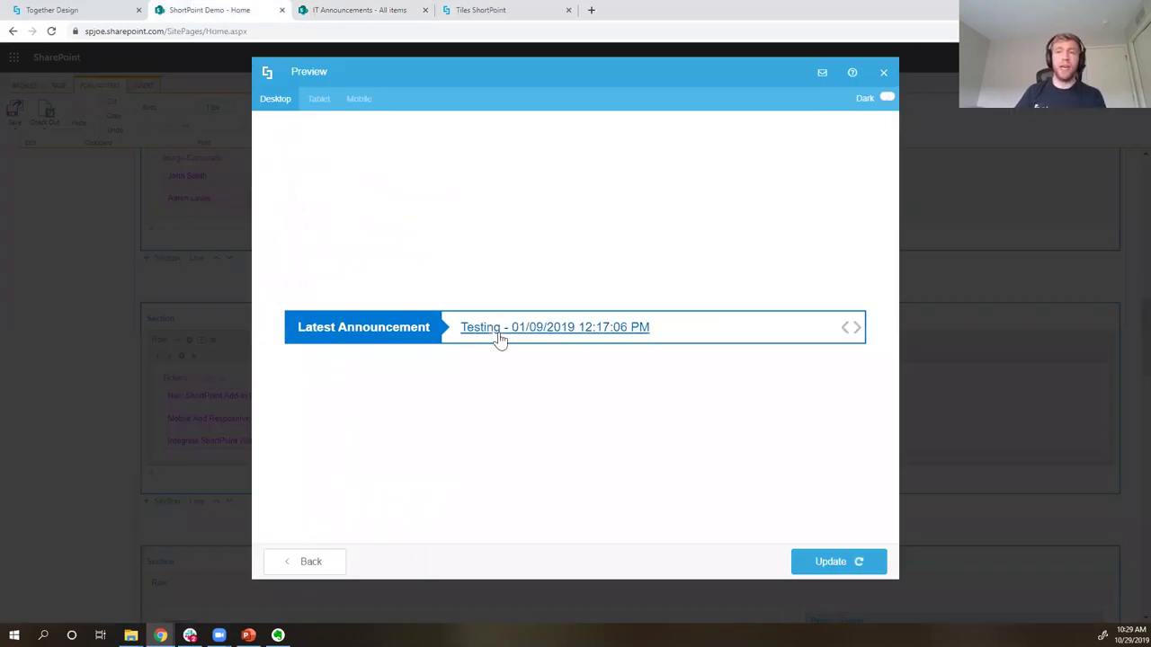
click(848, 568)
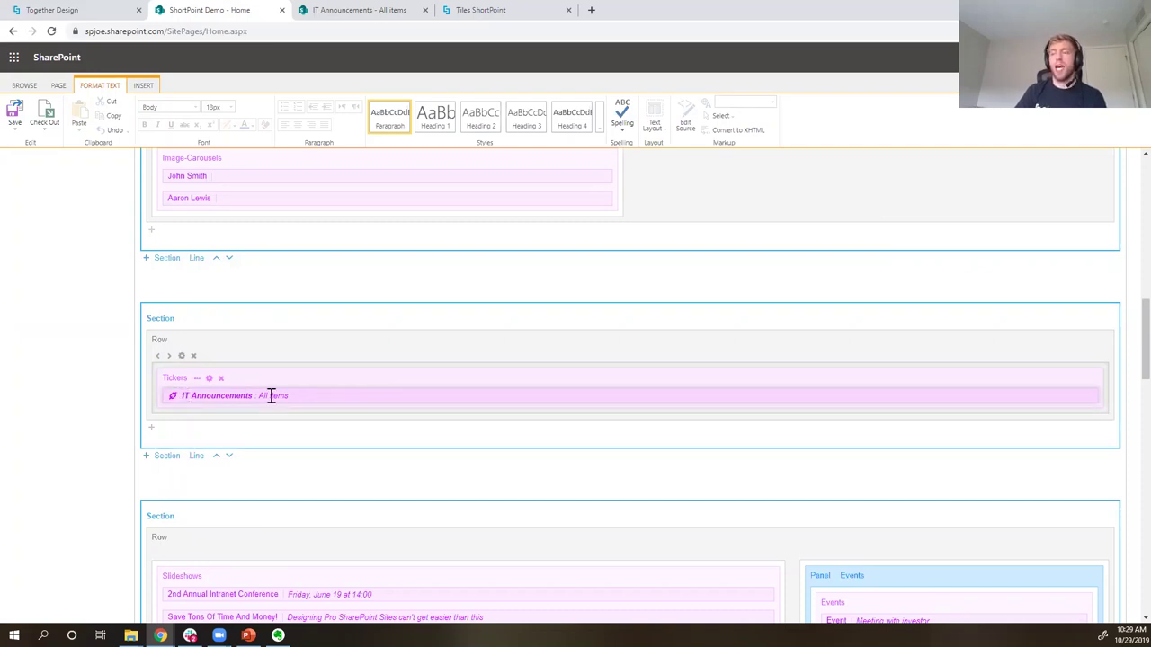
scroll(271, 396, down, 2)
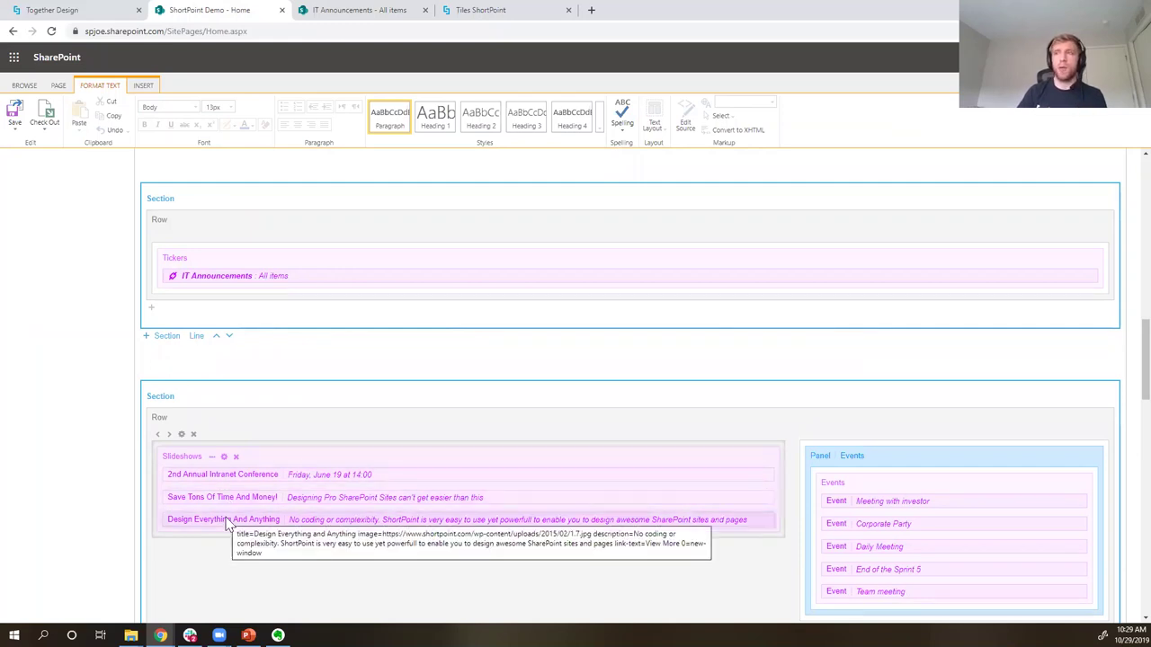
scroll(227, 524, up, 2)
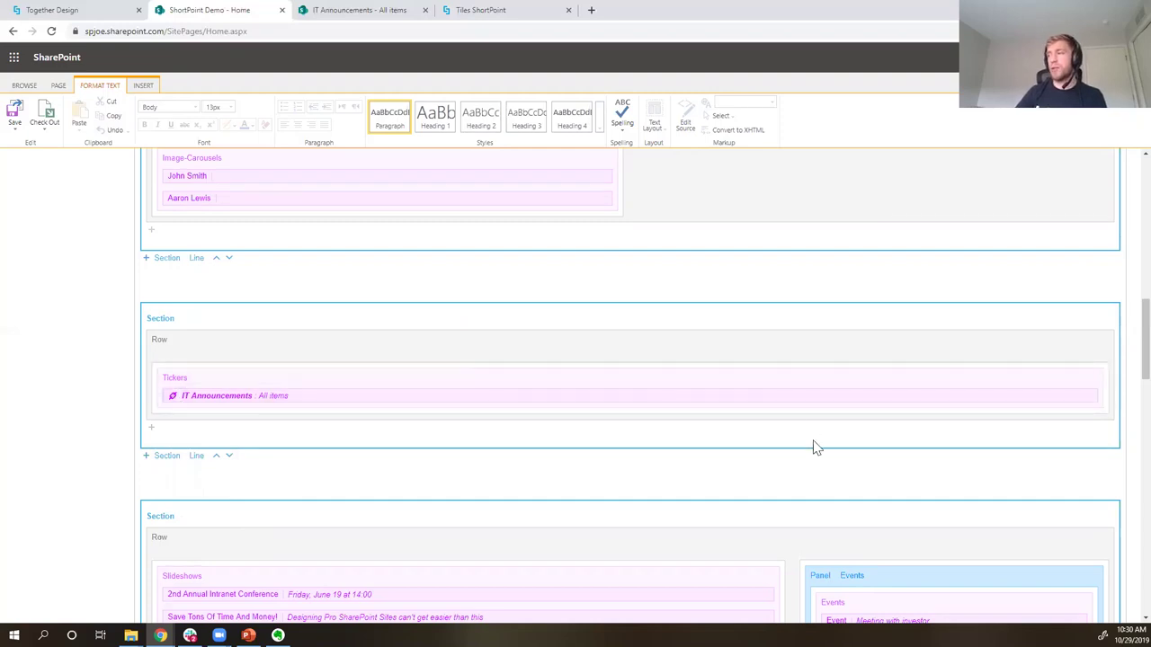
scroll(815, 447, down, 2)
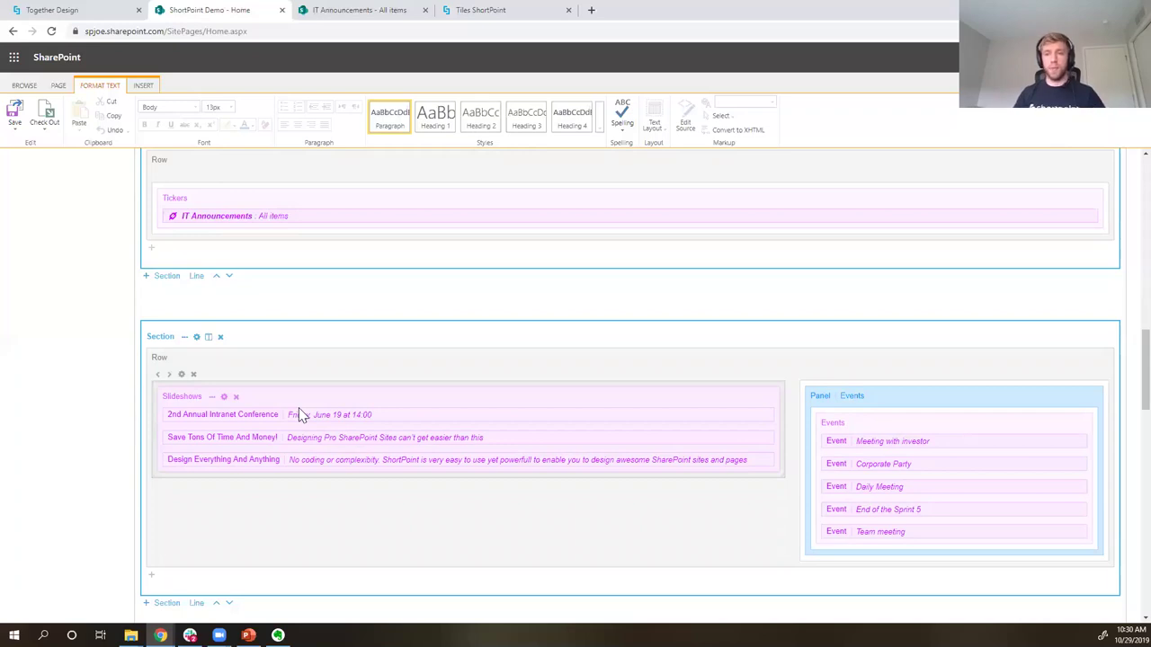
scroll(301, 415, up, 1)
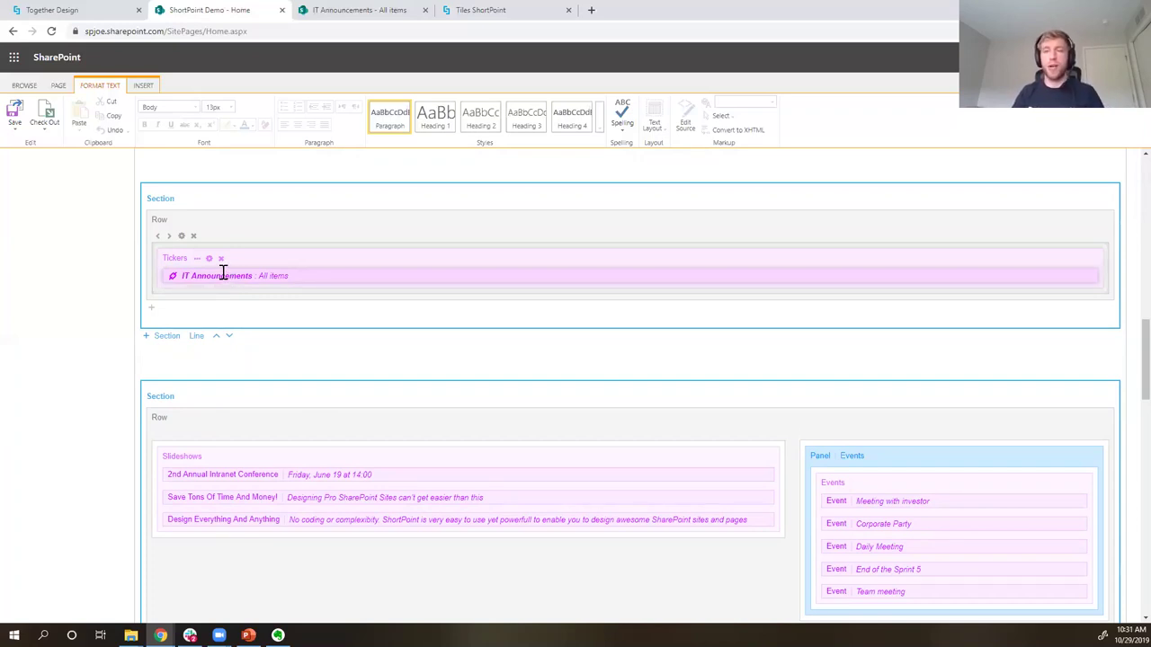
- View the IT Announcements list, open and cancel the blank new announcement form, and return to the home page editor
click(331, 9)
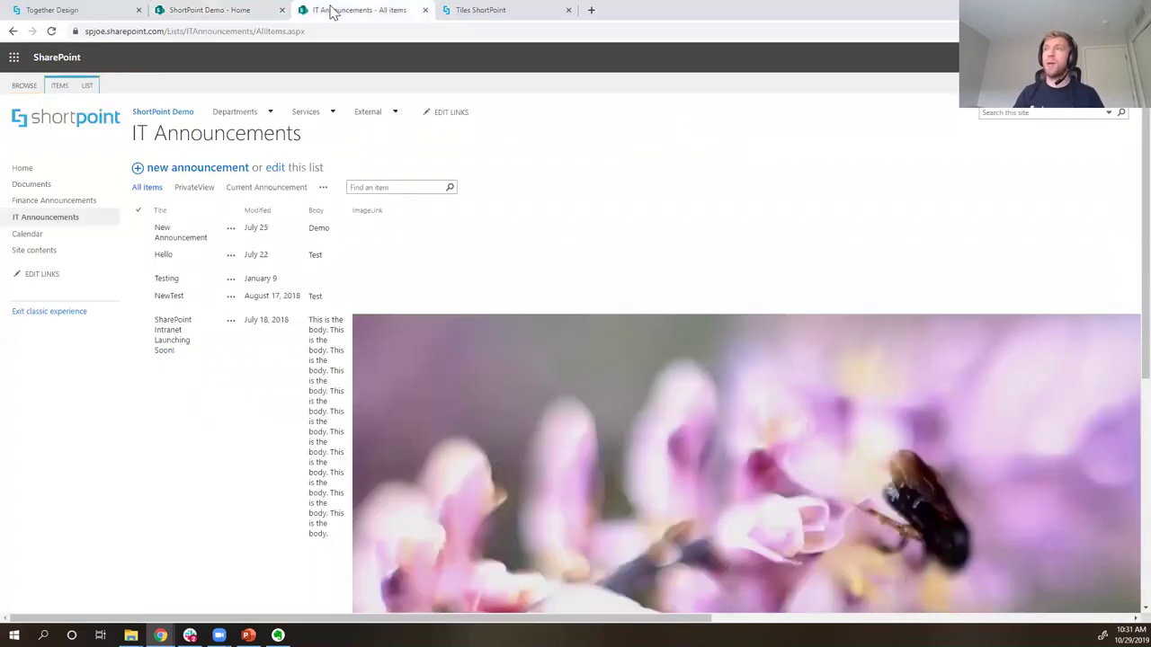
click(180, 172)
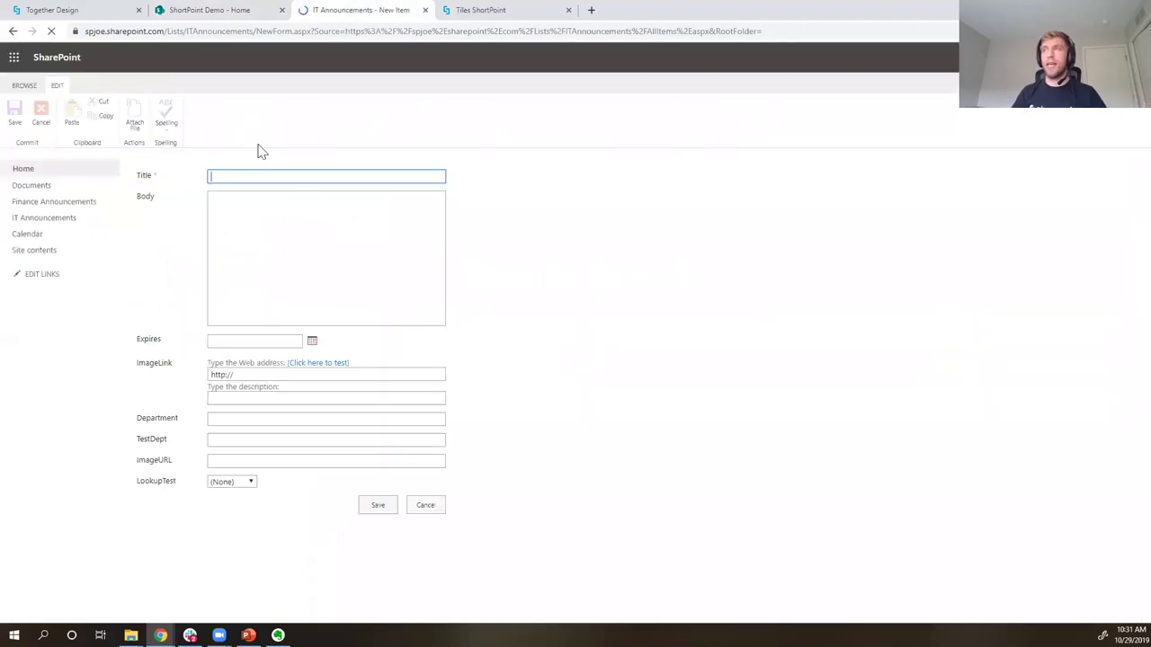
click(431, 508)
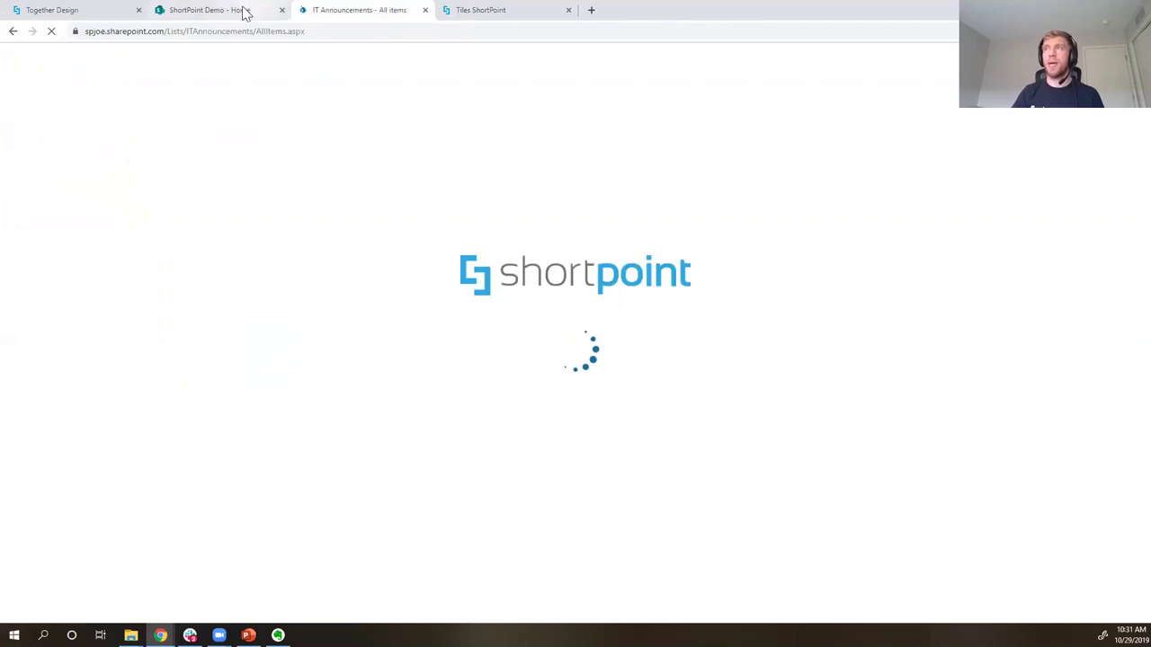
click(243, 13)
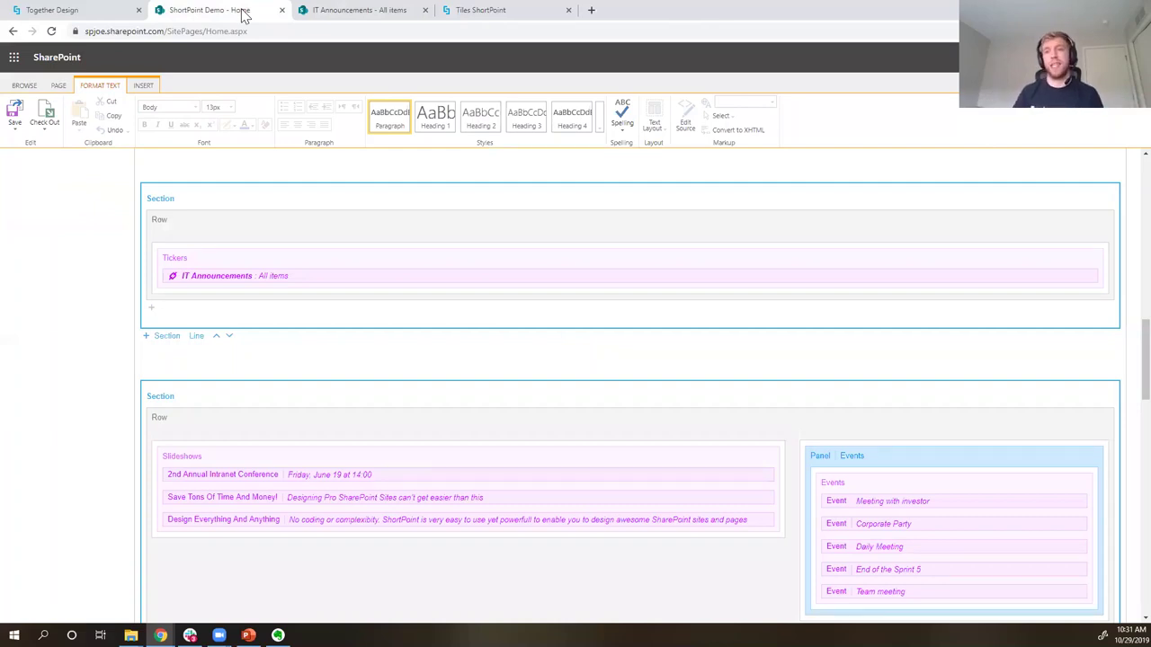
- Save the ShortPoint Demo home page and leave its edit mode
mouse_move(298, 232)
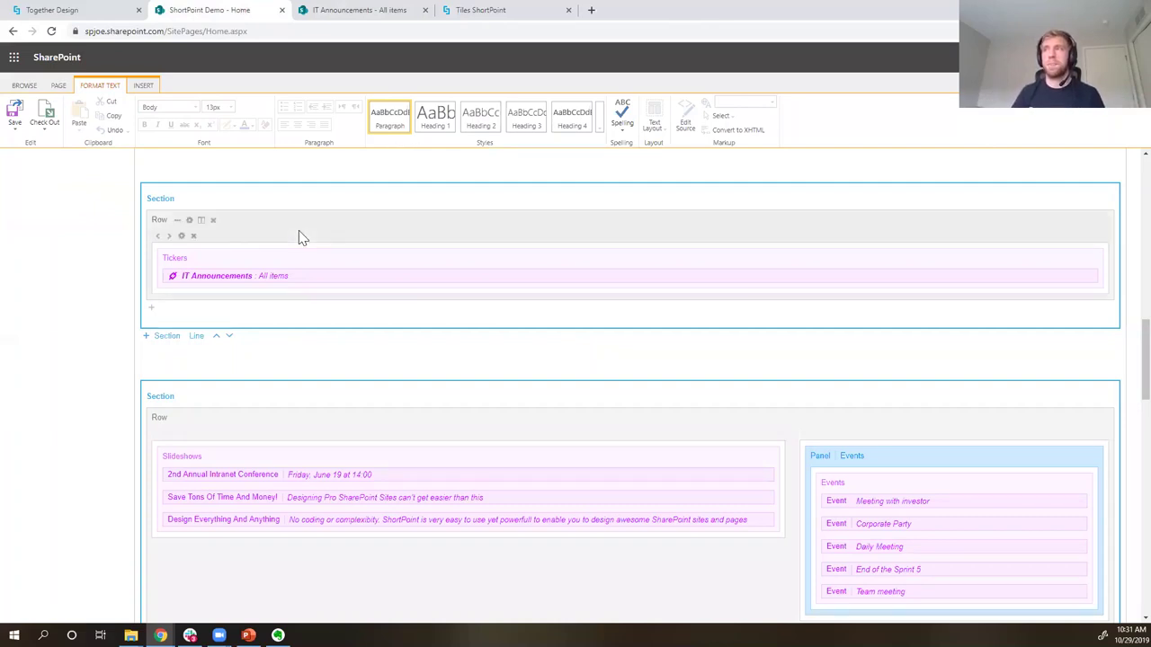
scroll(299, 230, up, 2)
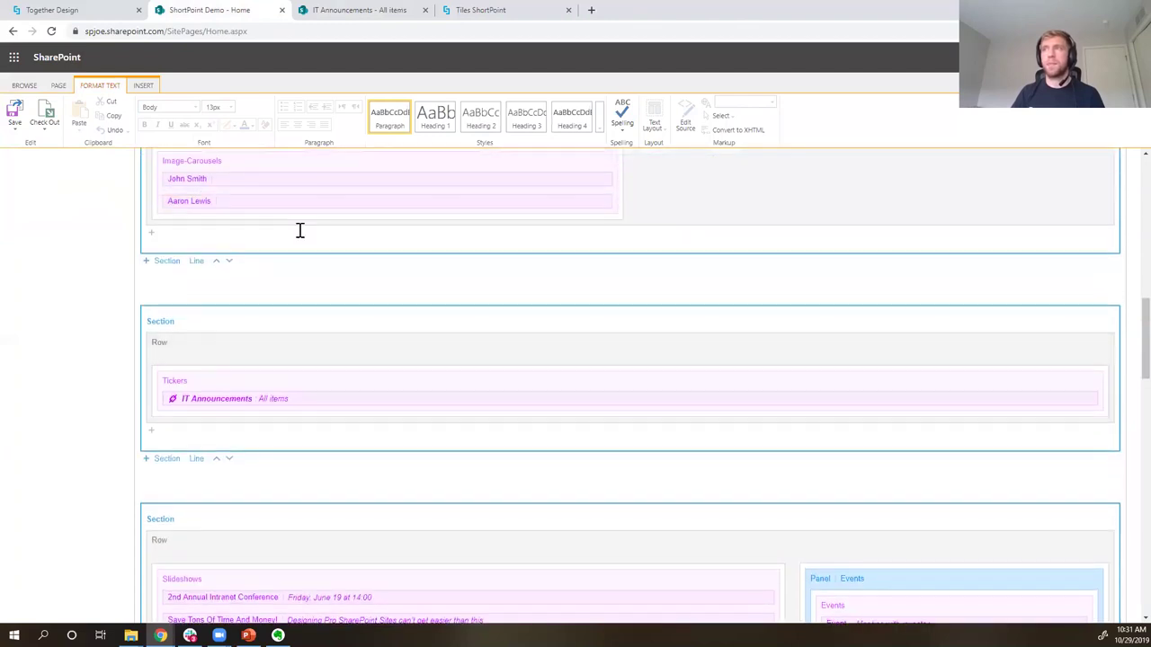
scroll(300, 230, up, 5)
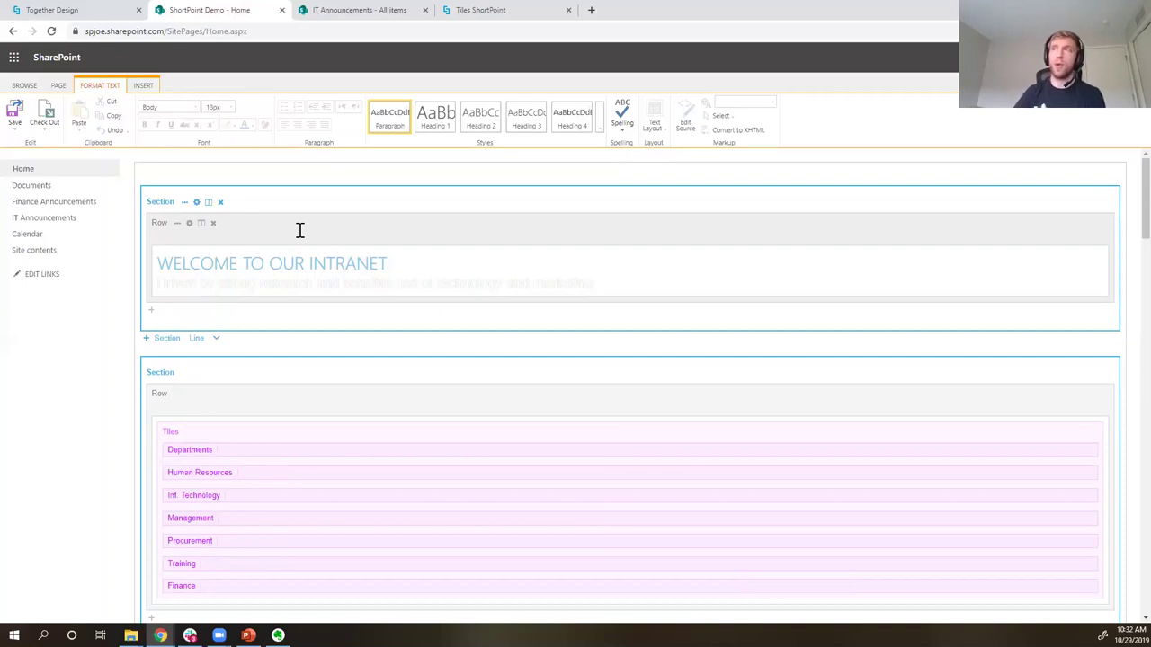
click(15, 115)
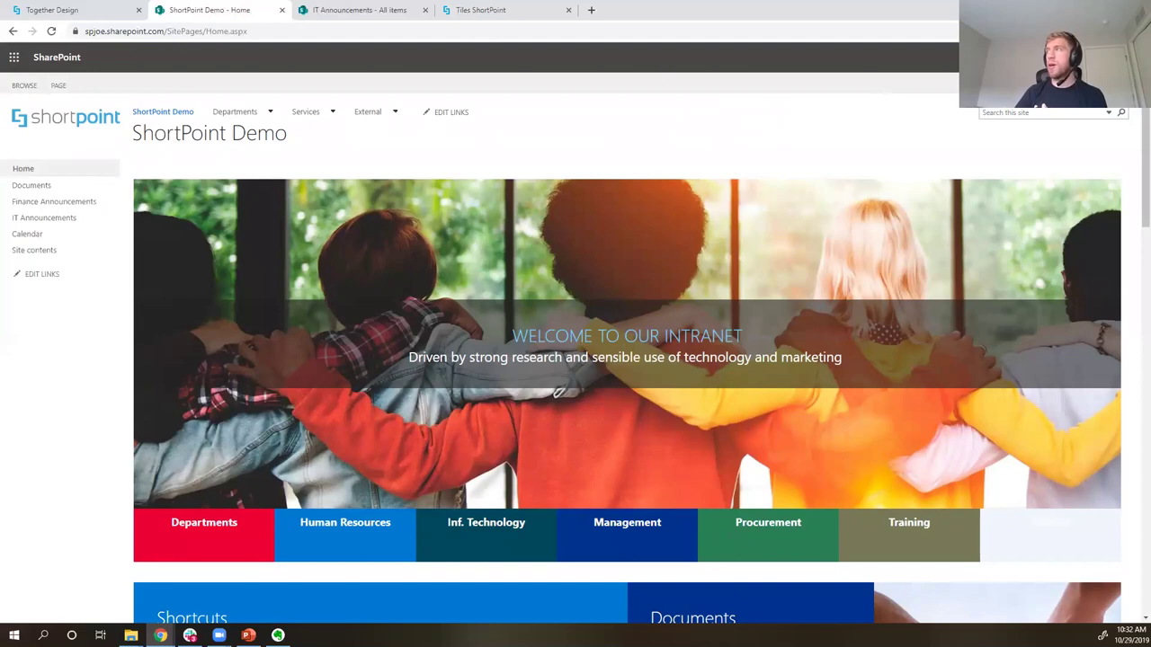
- Open the ShortPoint Dashboard from the site settings and start customizing the Classic site in Theme Builder
click(1123, 57)
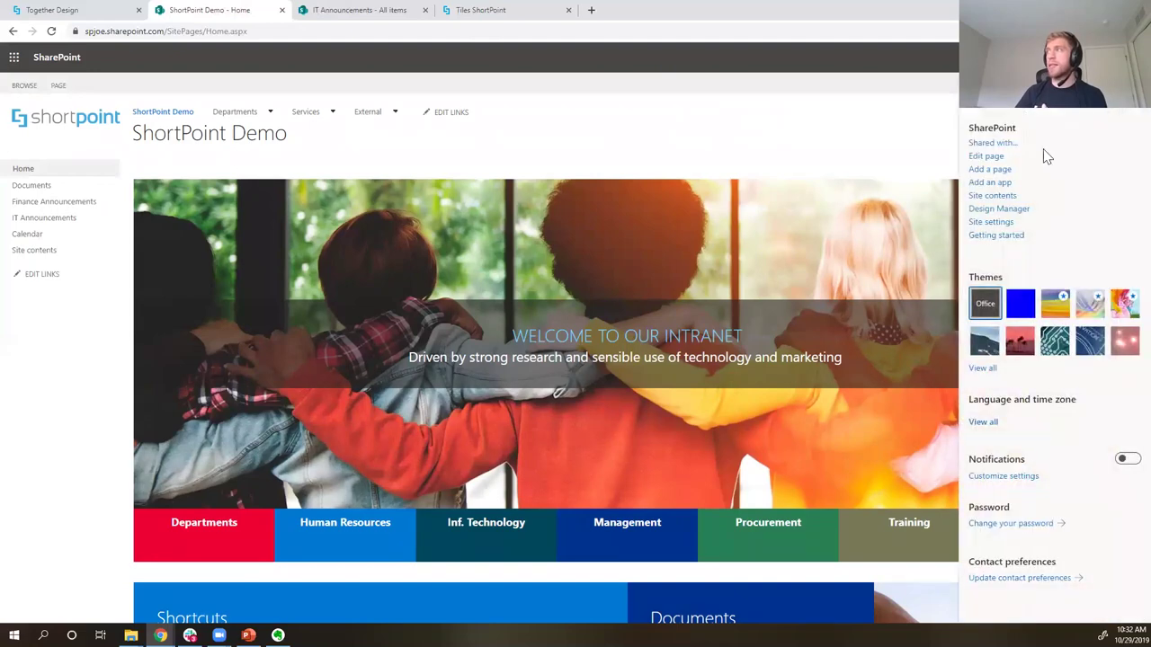
click(1004, 225)
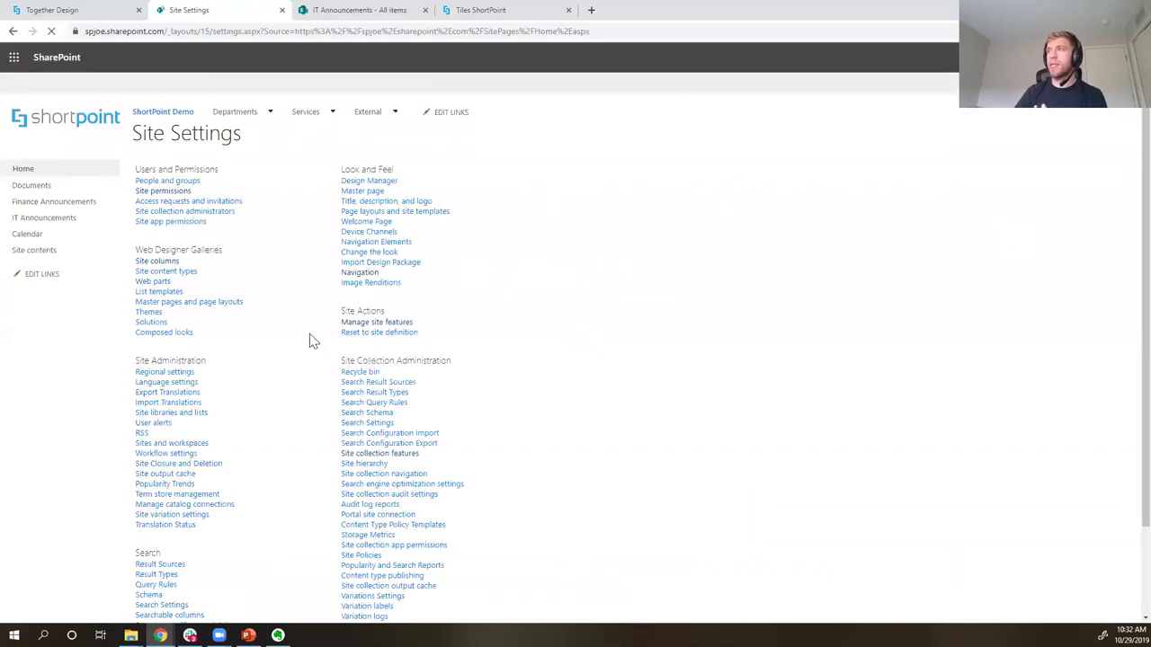
scroll(332, 396, down, 2)
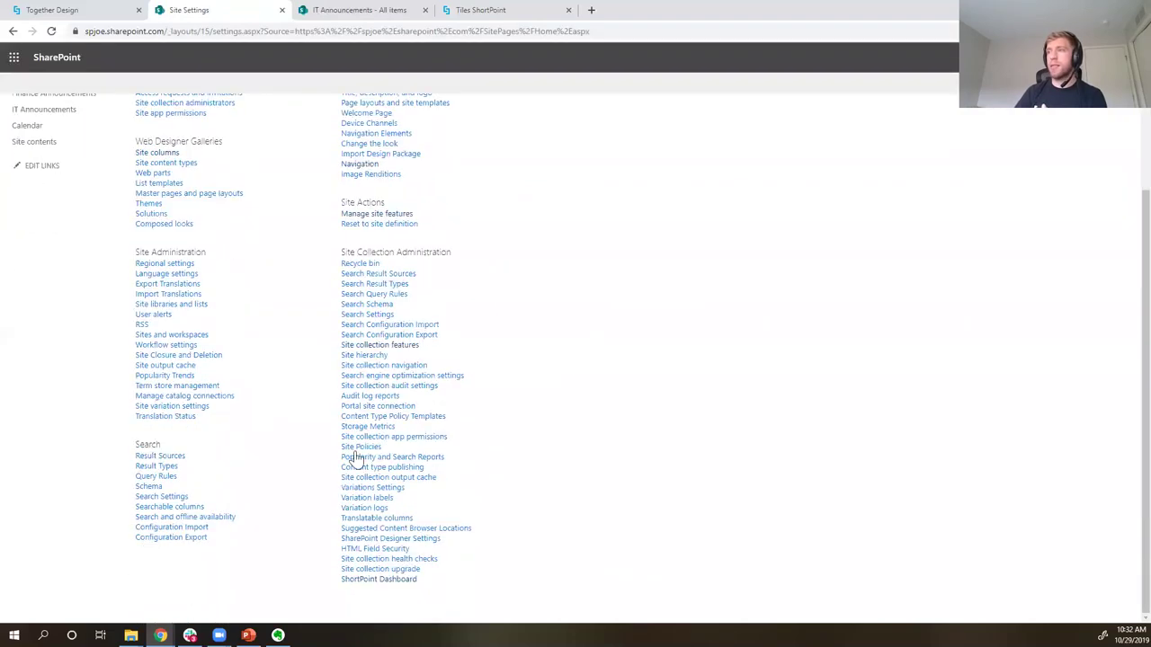
click(370, 580)
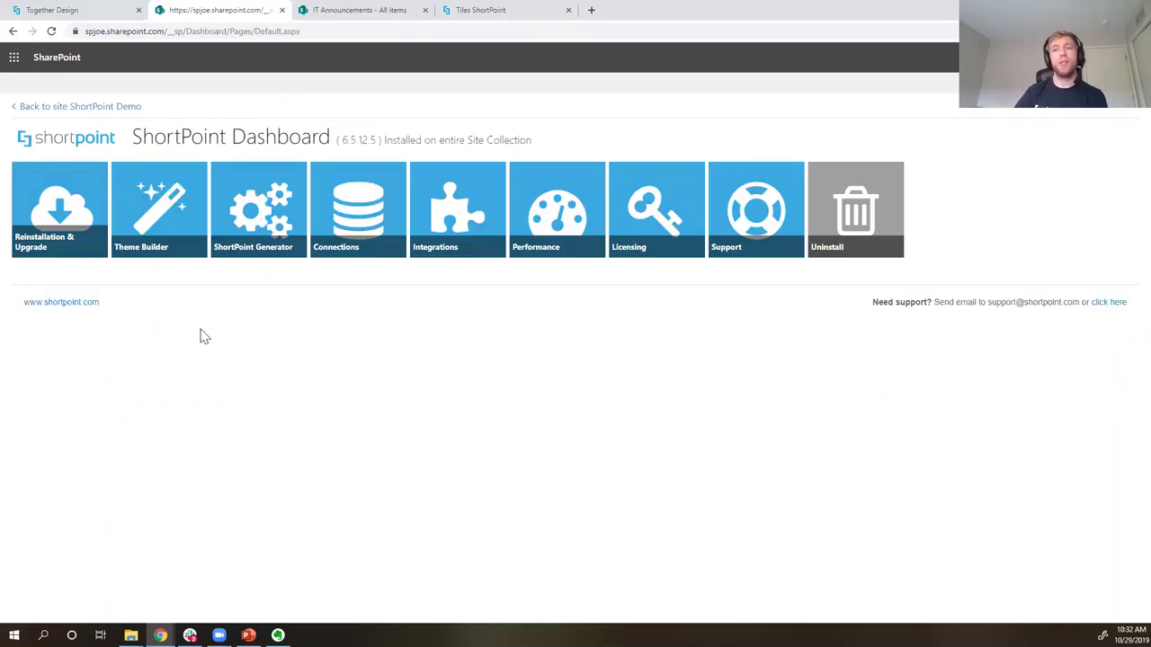
click(159, 210)
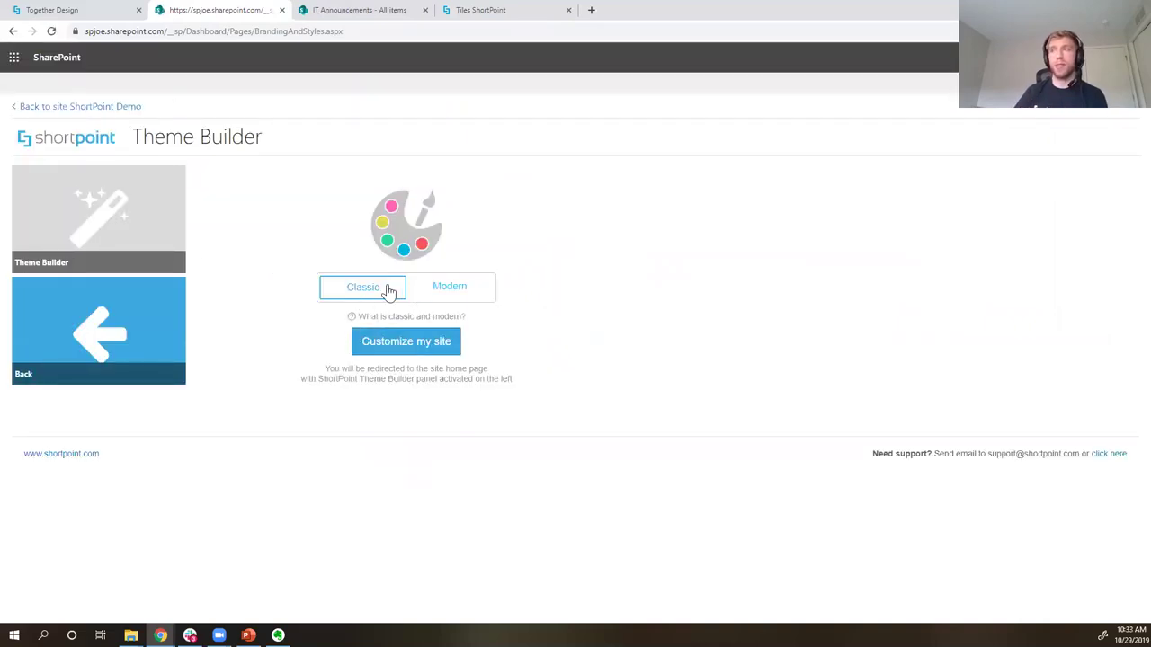
click(398, 344)
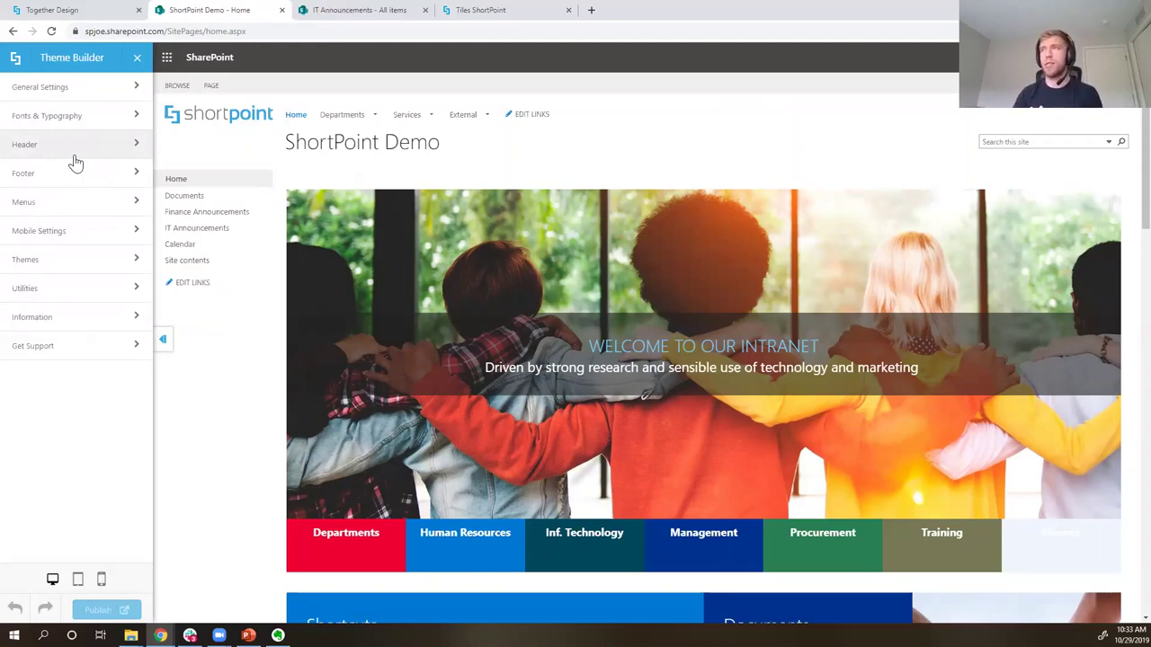
- Turn off Responsive Website in the General Layout section of the theme's General Settings
click(64, 105)
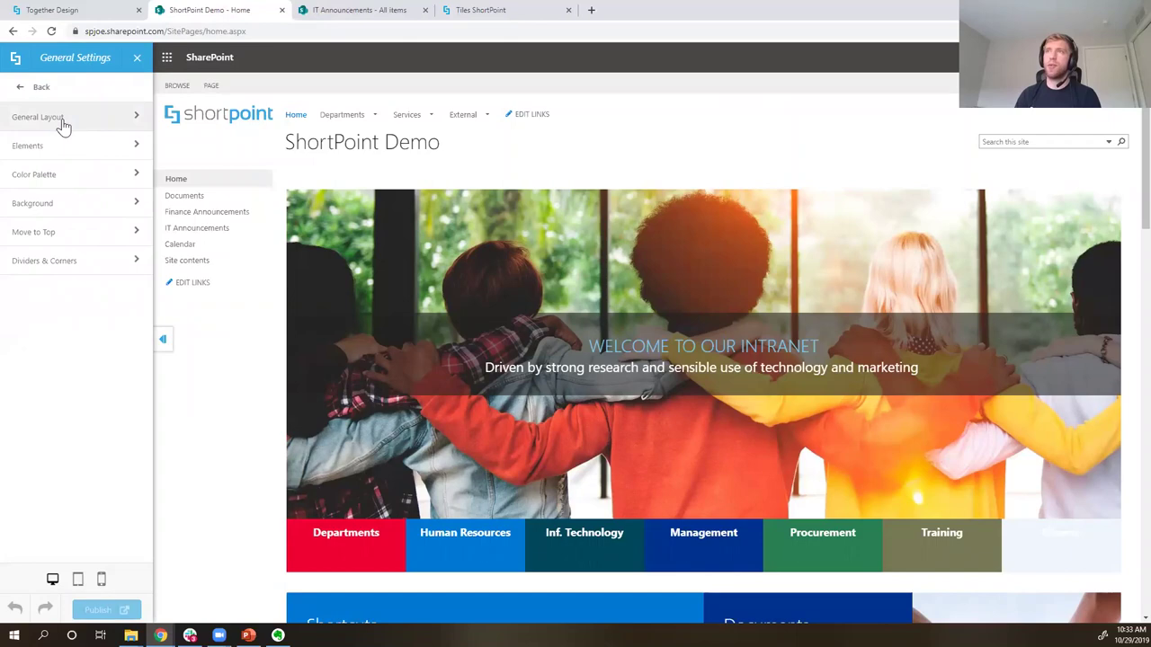
click(64, 124)
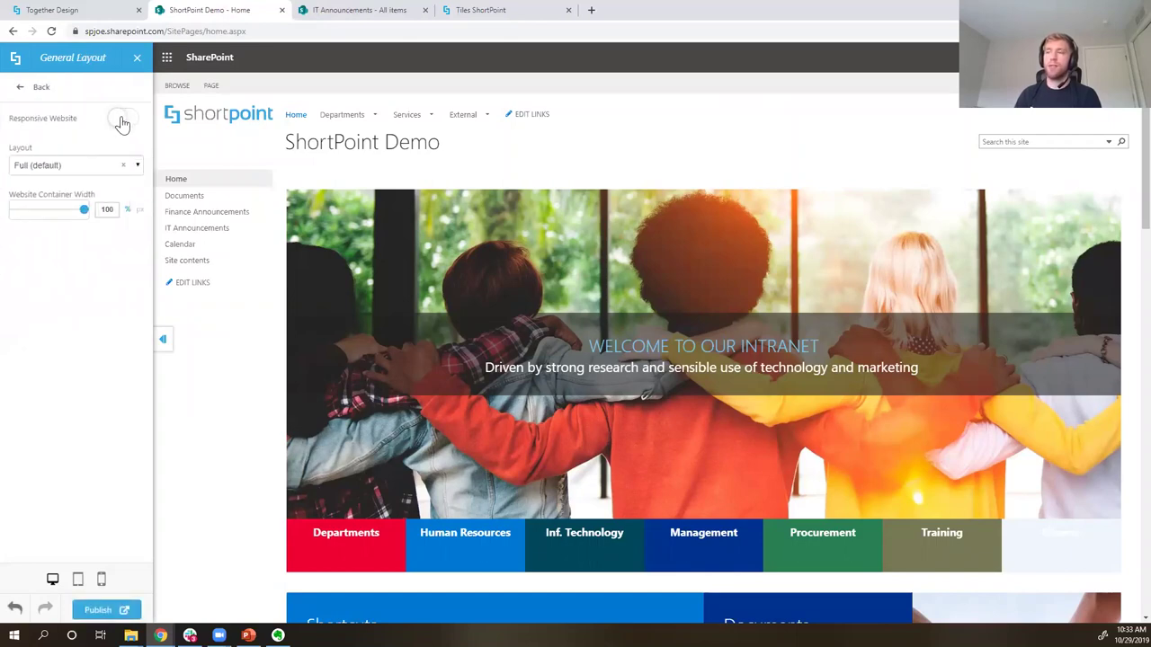
- Preview the non-responsive home page at phone size and examine how far its content extends horizontally and vertically
click(100, 580)
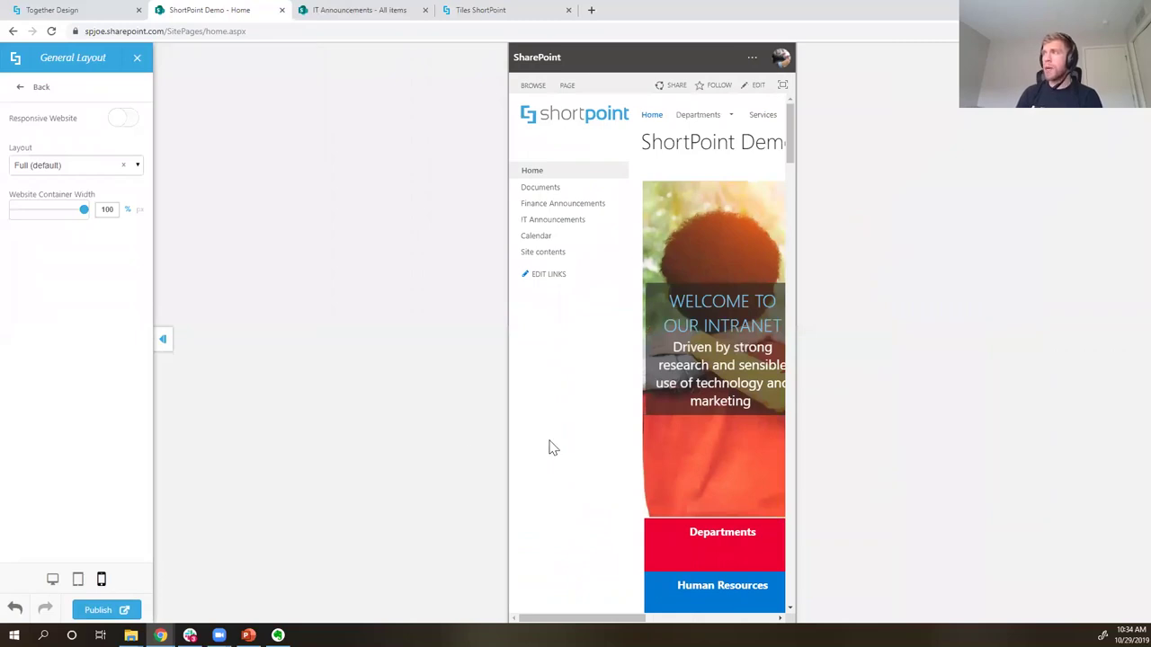
drag(573, 618, 606, 618)
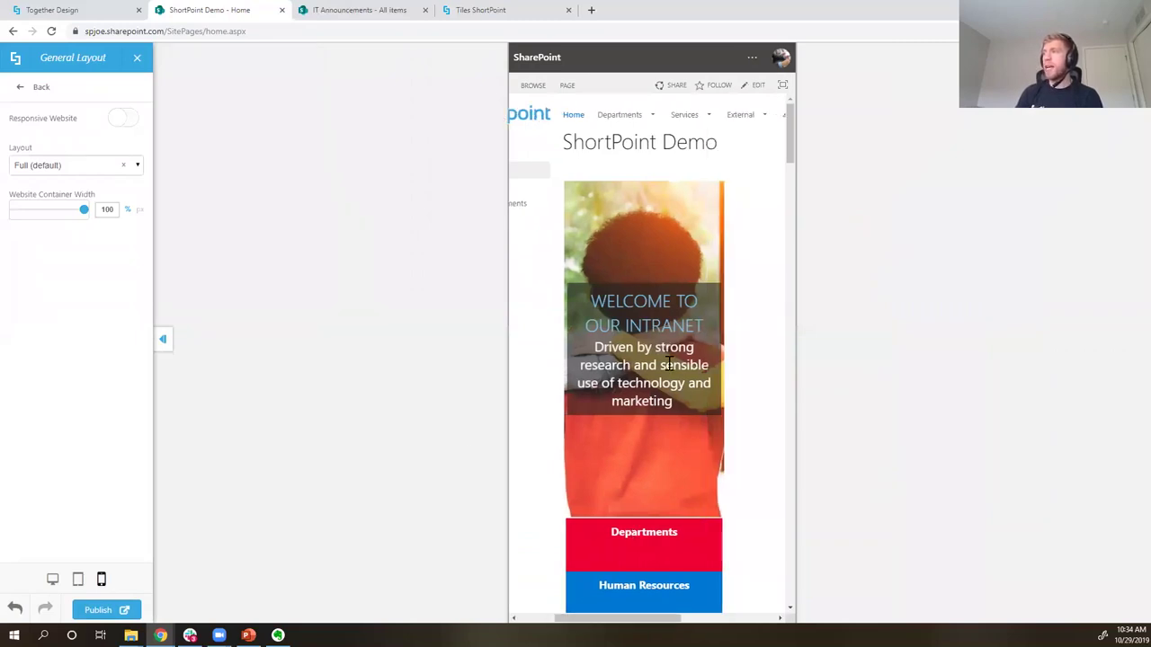
scroll(672, 367, down, 3)
scroll(674, 376, up, 1)
scroll(672, 375, up, 5)
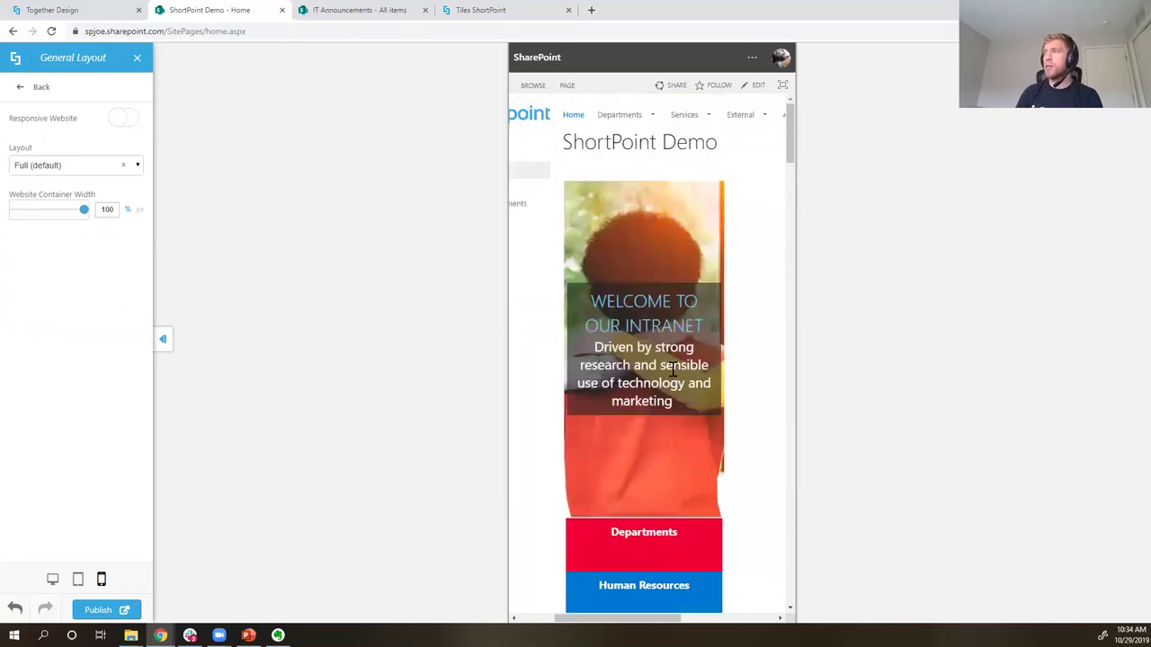
drag(651, 618, 616, 617)
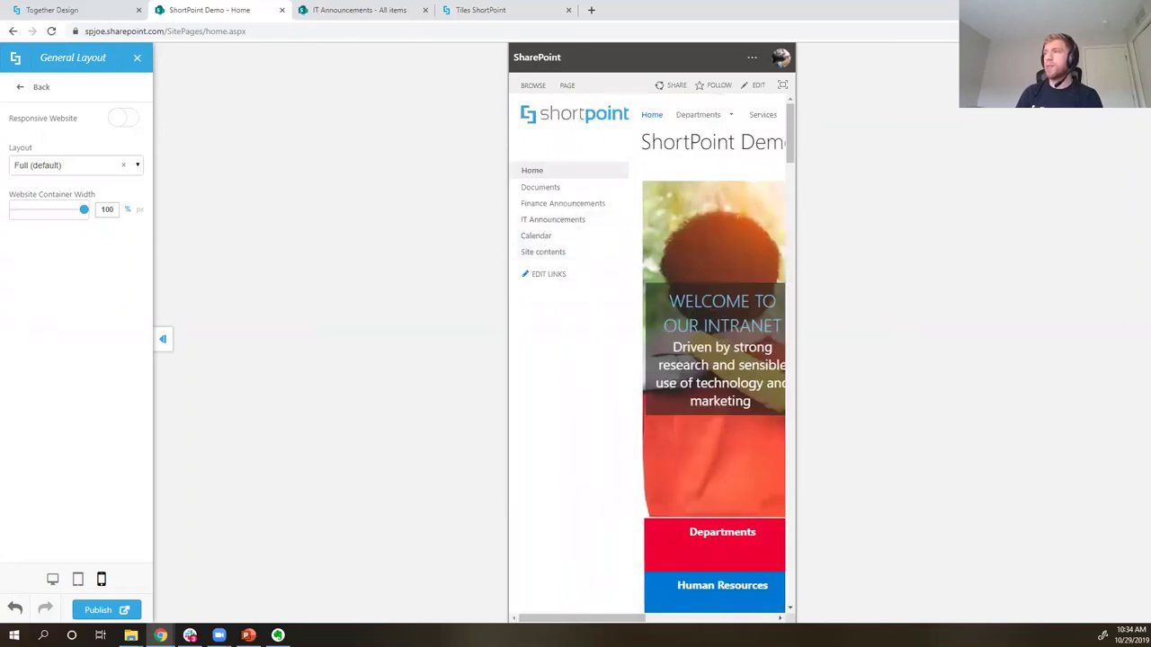
drag(580, 618, 715, 618)
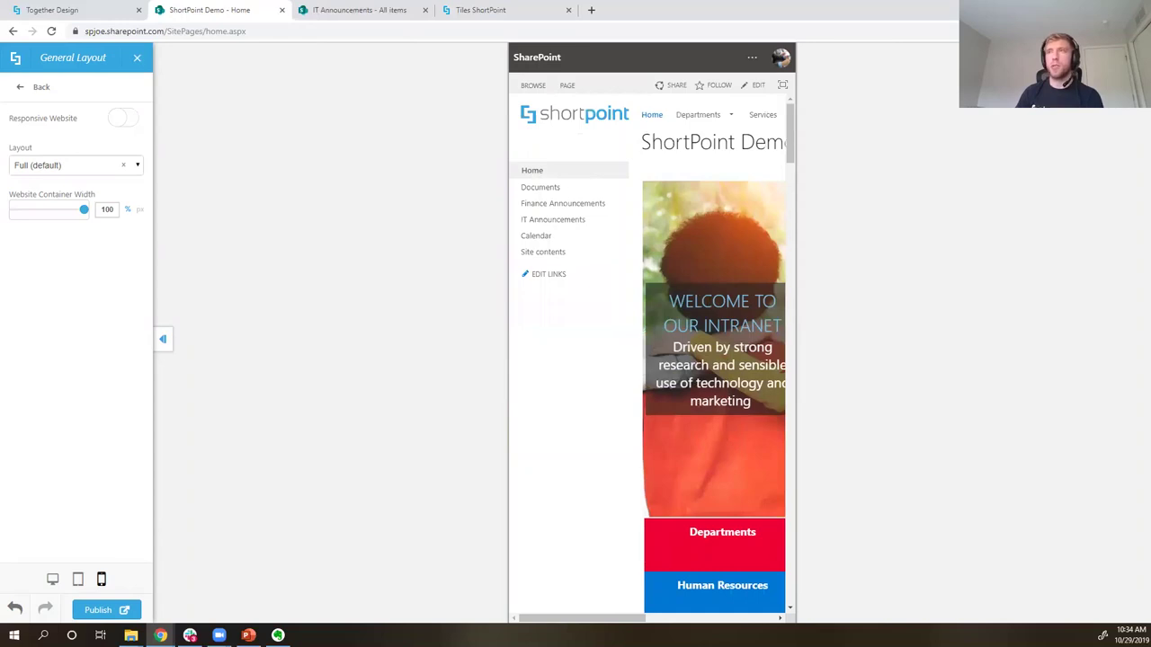
- Return to the desktop preview and turn on Responsive Website for the site
click(53, 581)
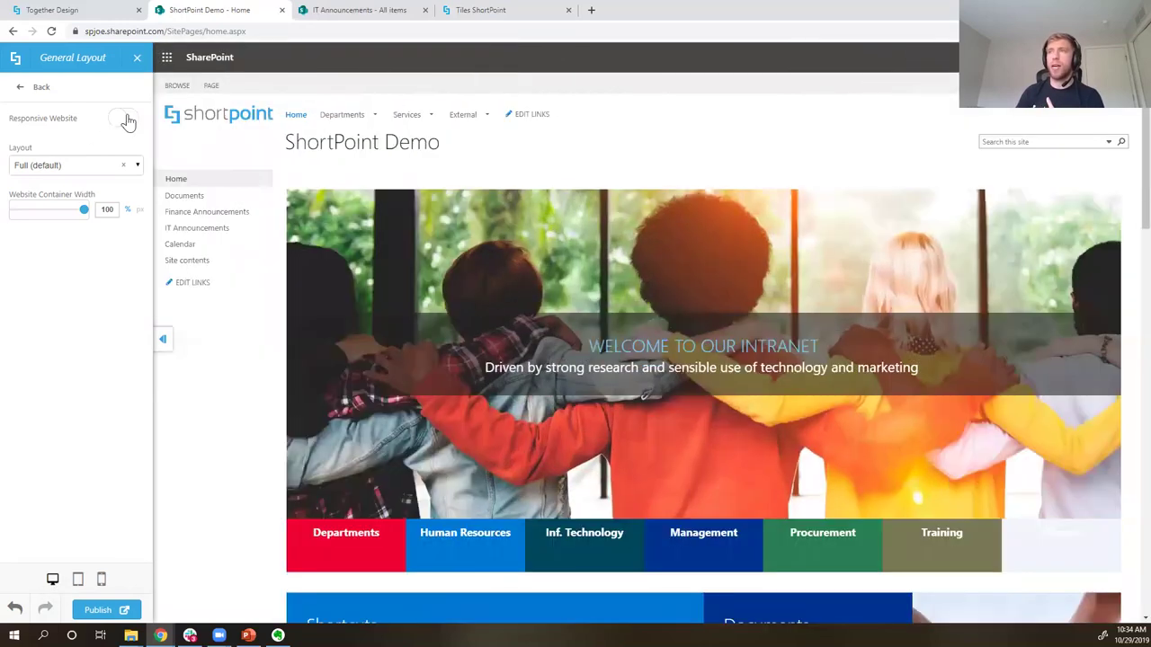
click(125, 120)
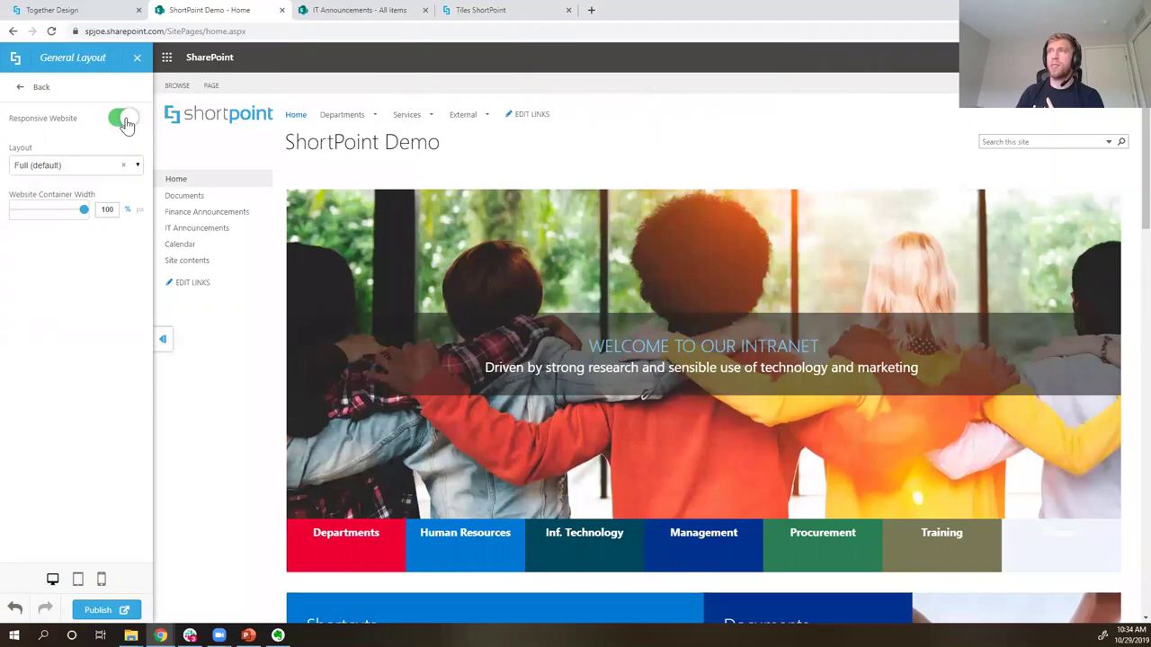
- Preview the responsive home page at phone size, checking its collapsible navigation menu and the stacked tiles, shortcuts and documents sections
click(101, 581)
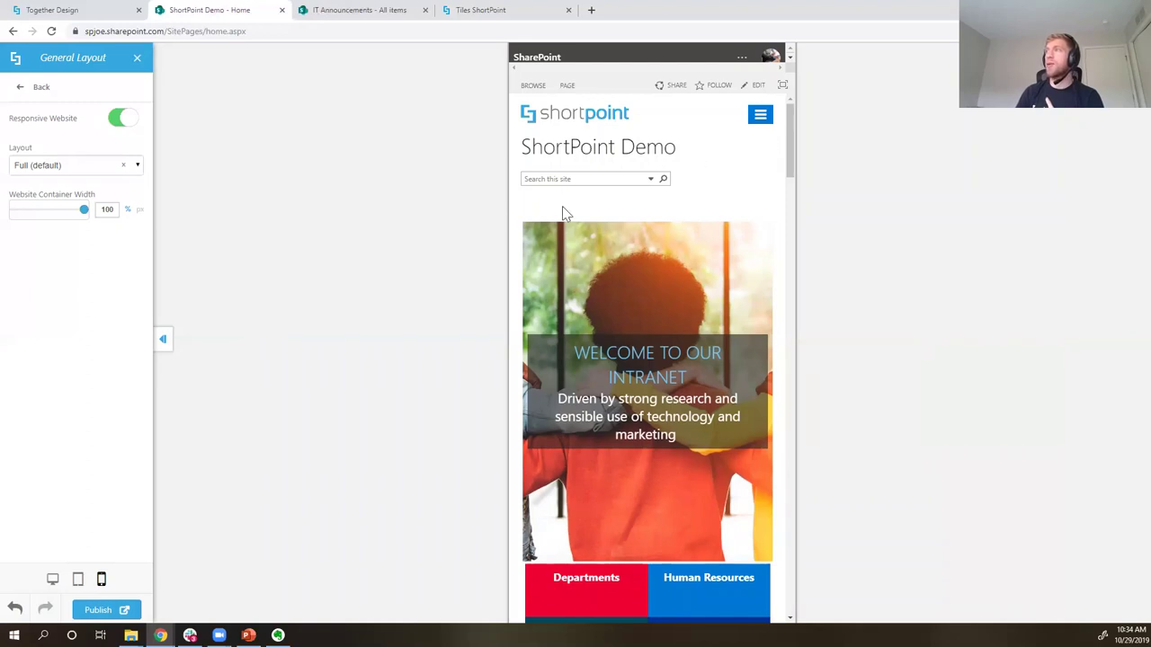
click(760, 117)
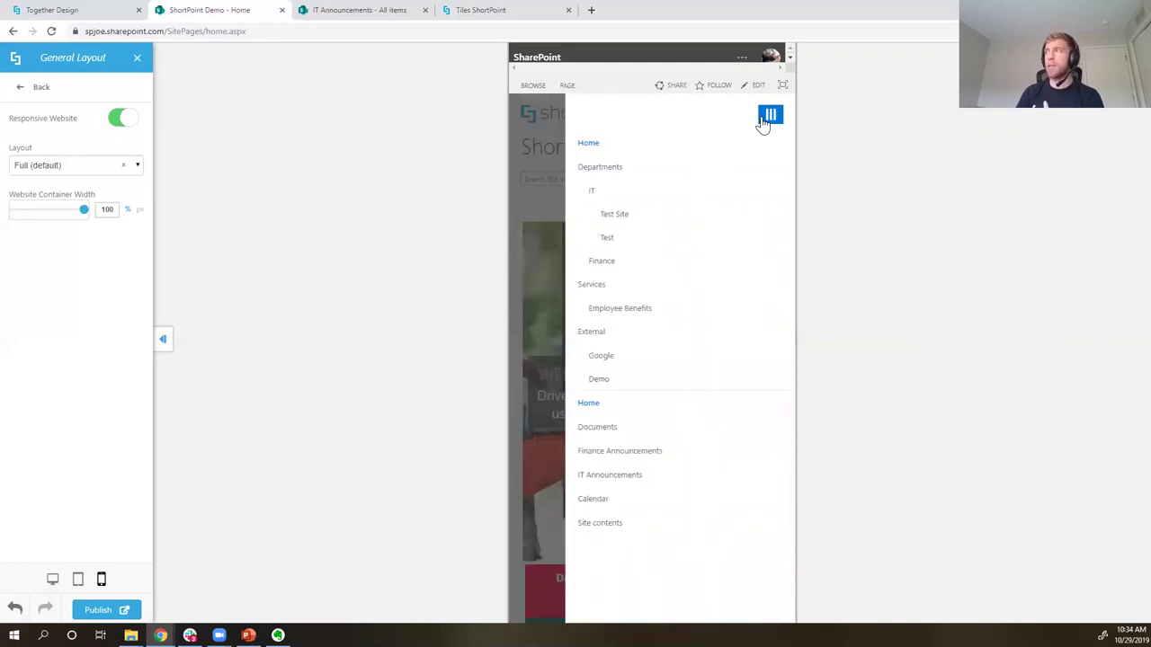
click(769, 120)
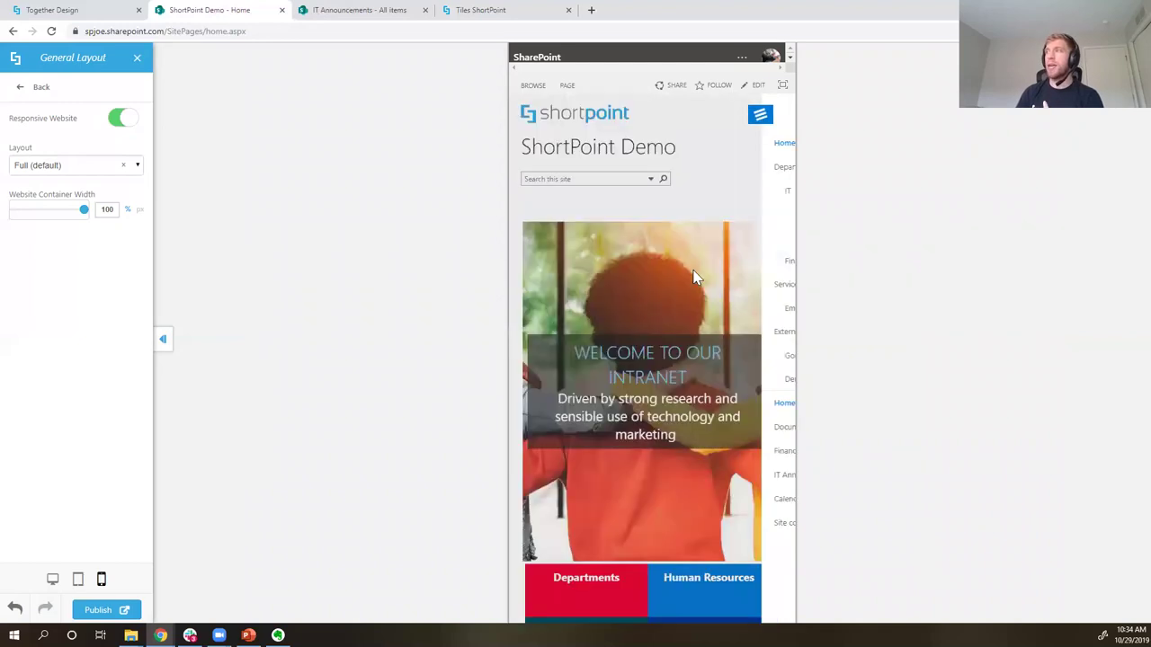
scroll(693, 270, down, 3)
scroll(693, 271, down, 5)
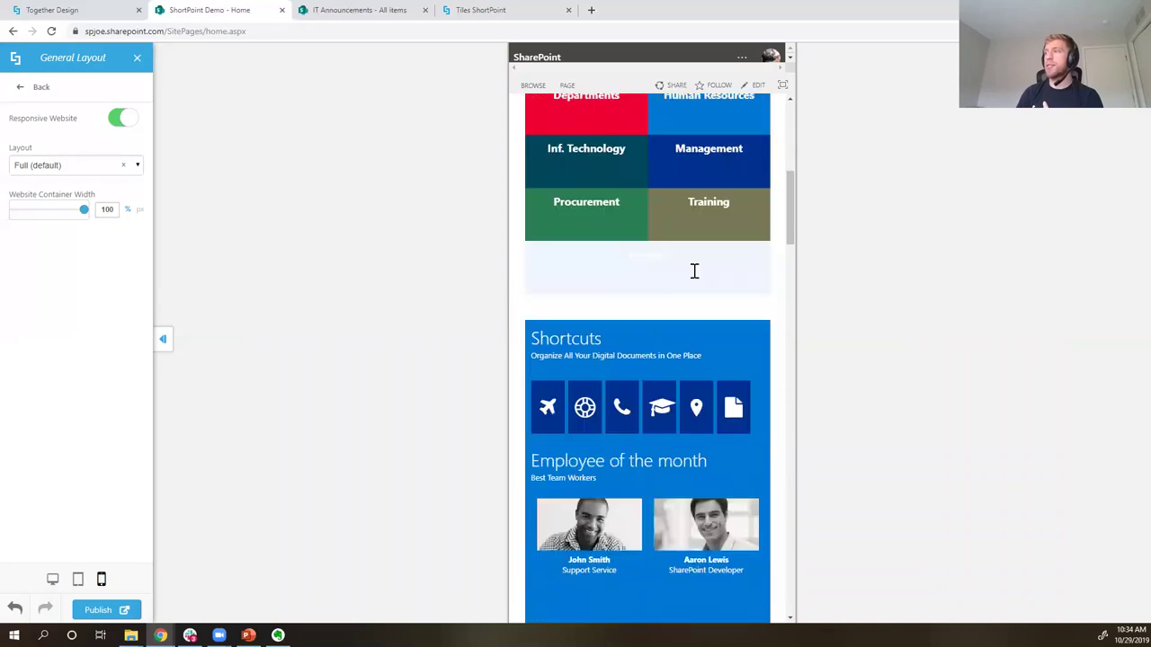
scroll(693, 273, down, 2)
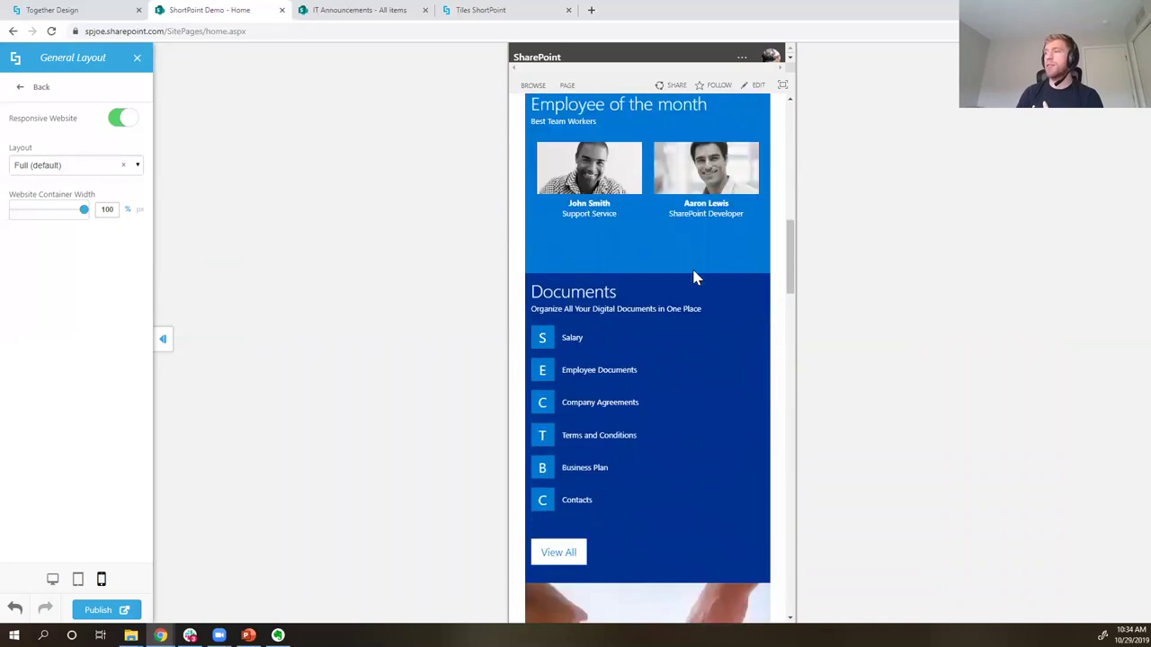
scroll(694, 275, down, 2)
scroll(693, 277, up, 3)
scroll(693, 275, up, 8)
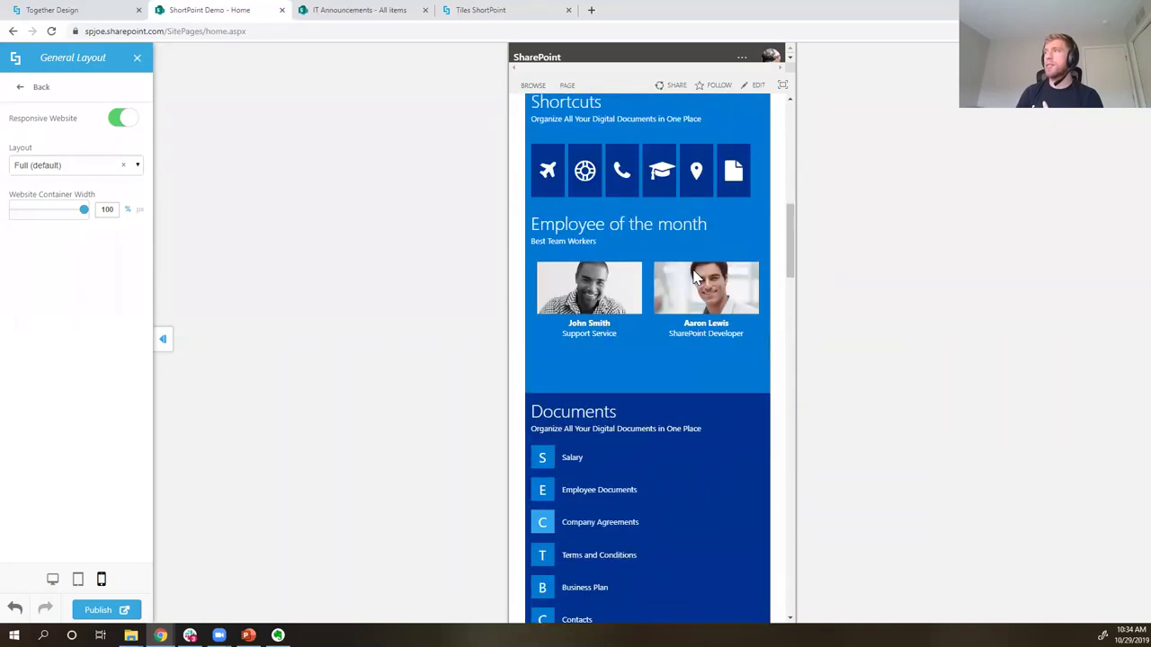
scroll(694, 271, up, 2)
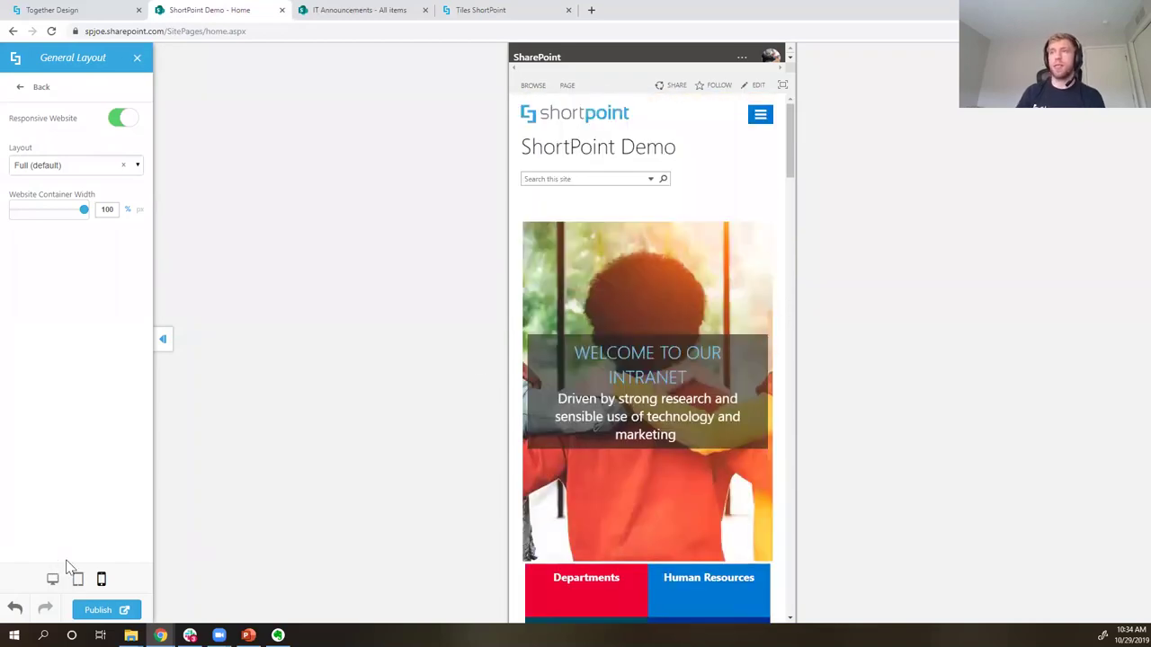
- Return to the desktop preview and try the Boxed layout with a box width of 97%
click(53, 580)
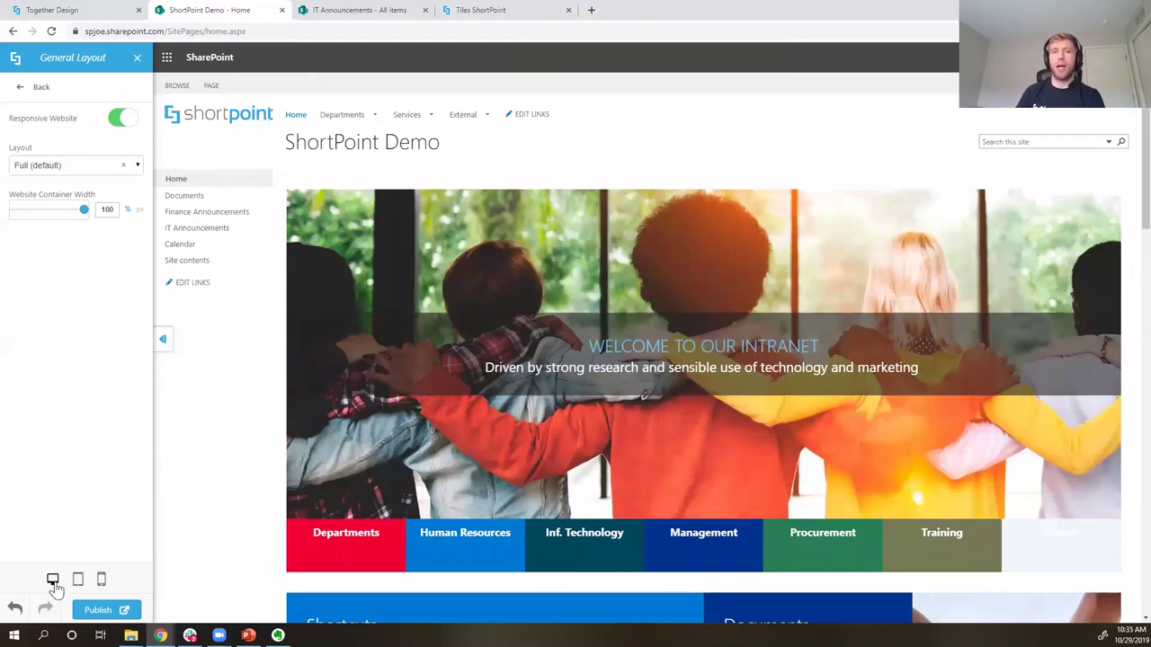
click(84, 169)
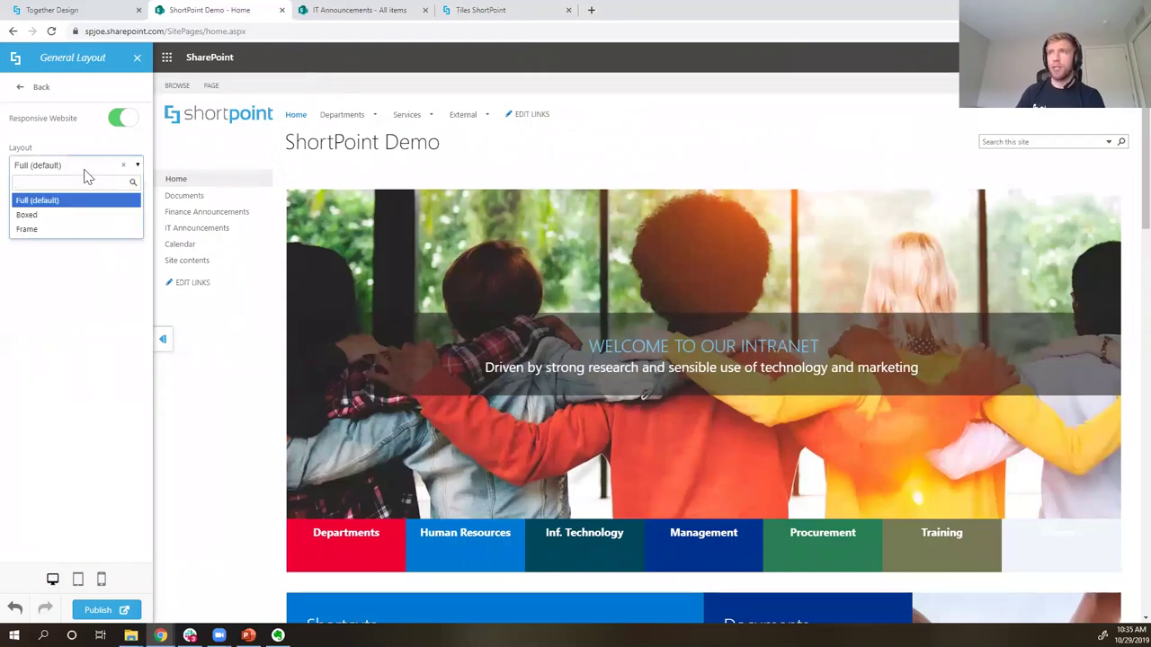
click(75, 217)
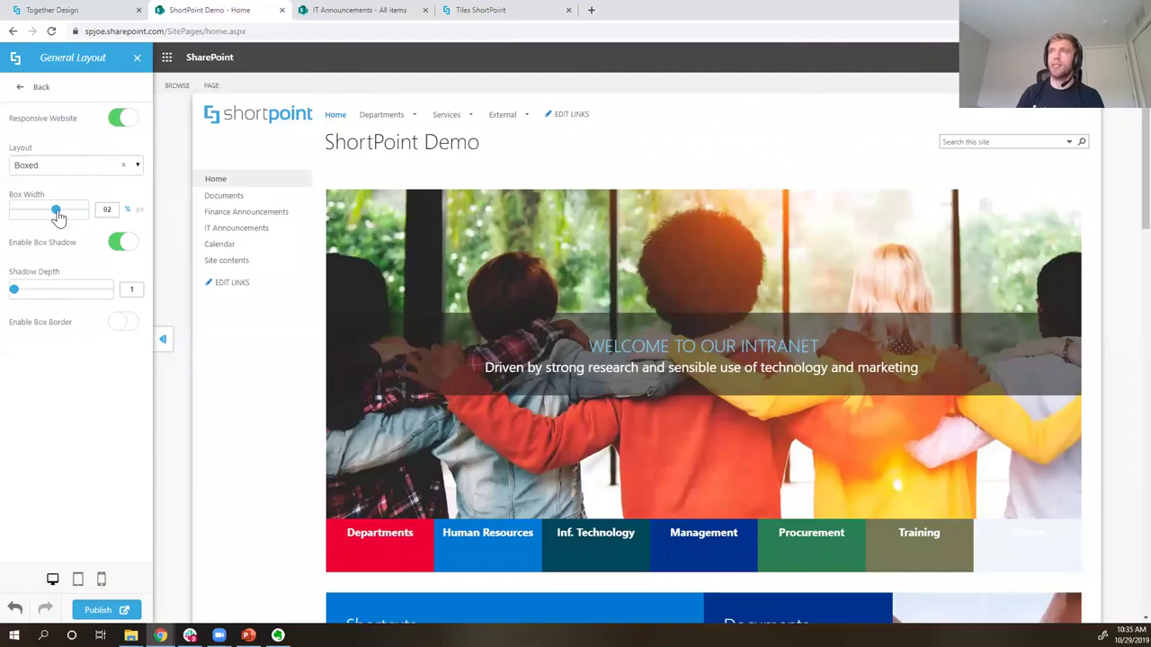
drag(57, 212, 74, 212)
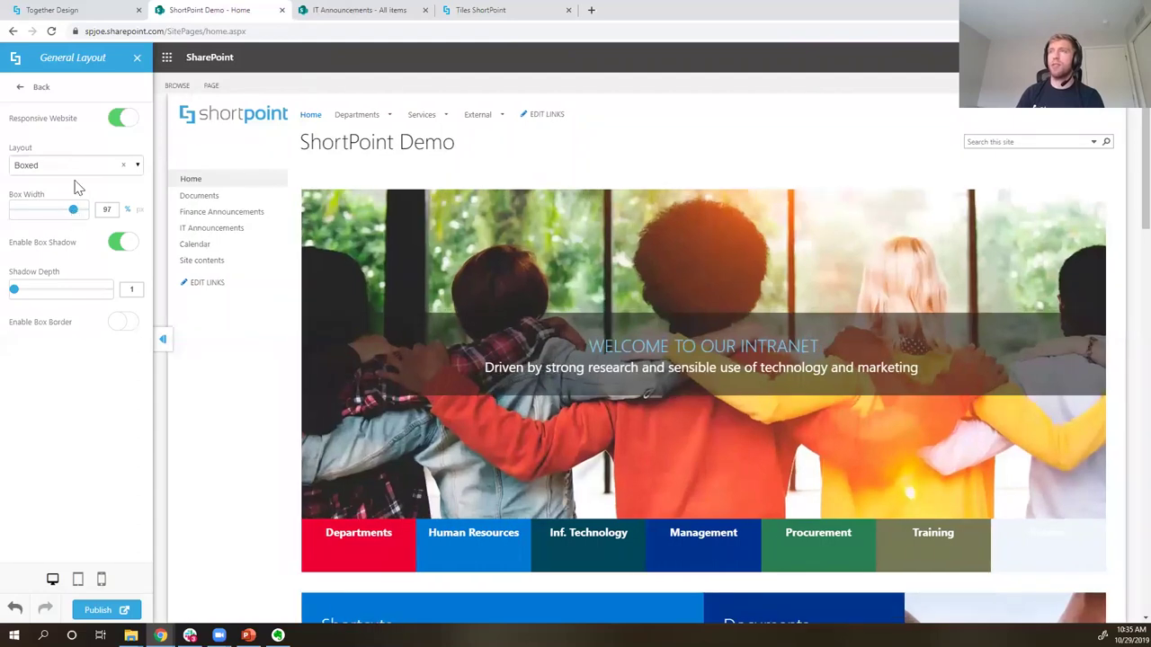
- Try the Frame layout for the site, and restore the Full (default) layout
click(72, 166)
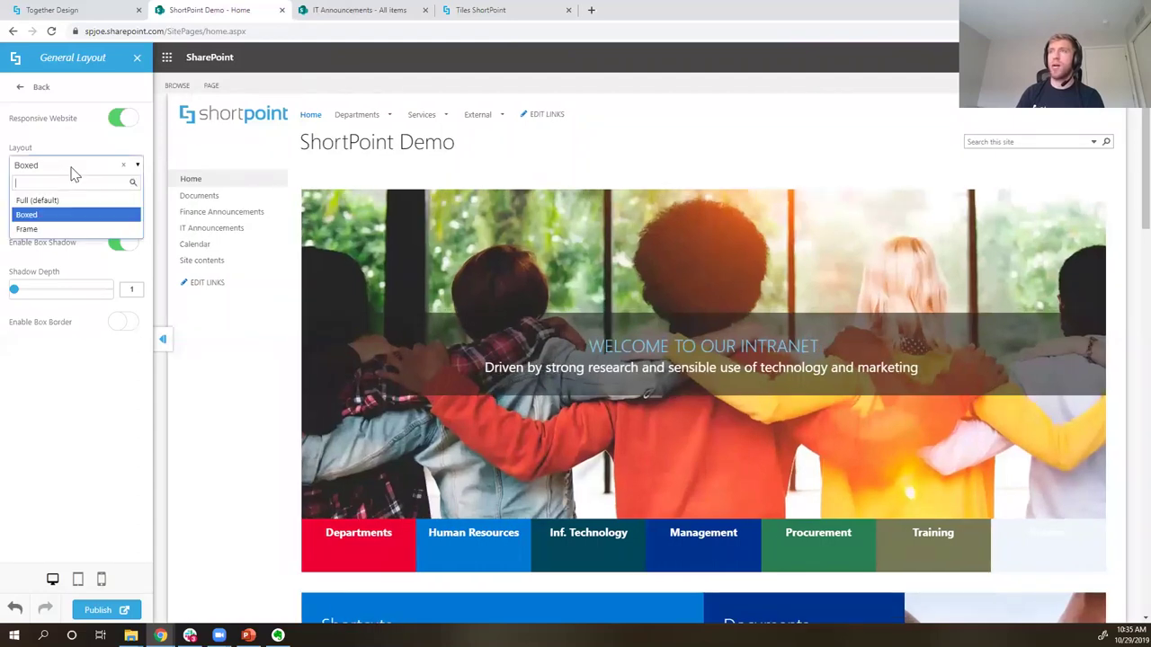
click(68, 231)
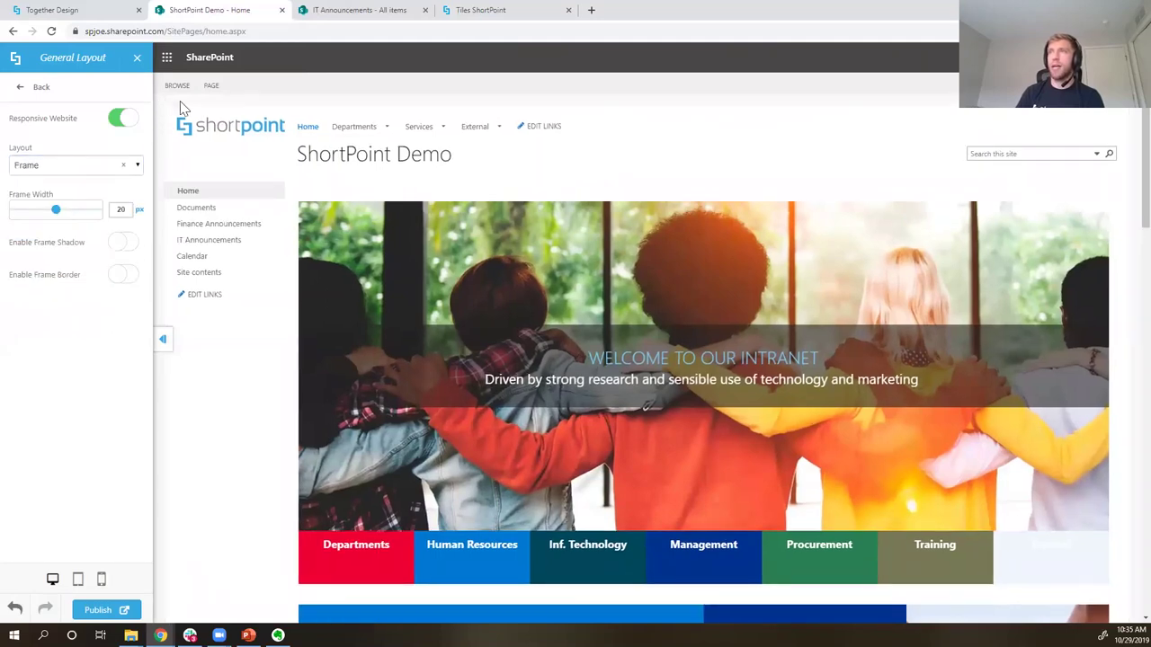
click(72, 169)
click(53, 202)
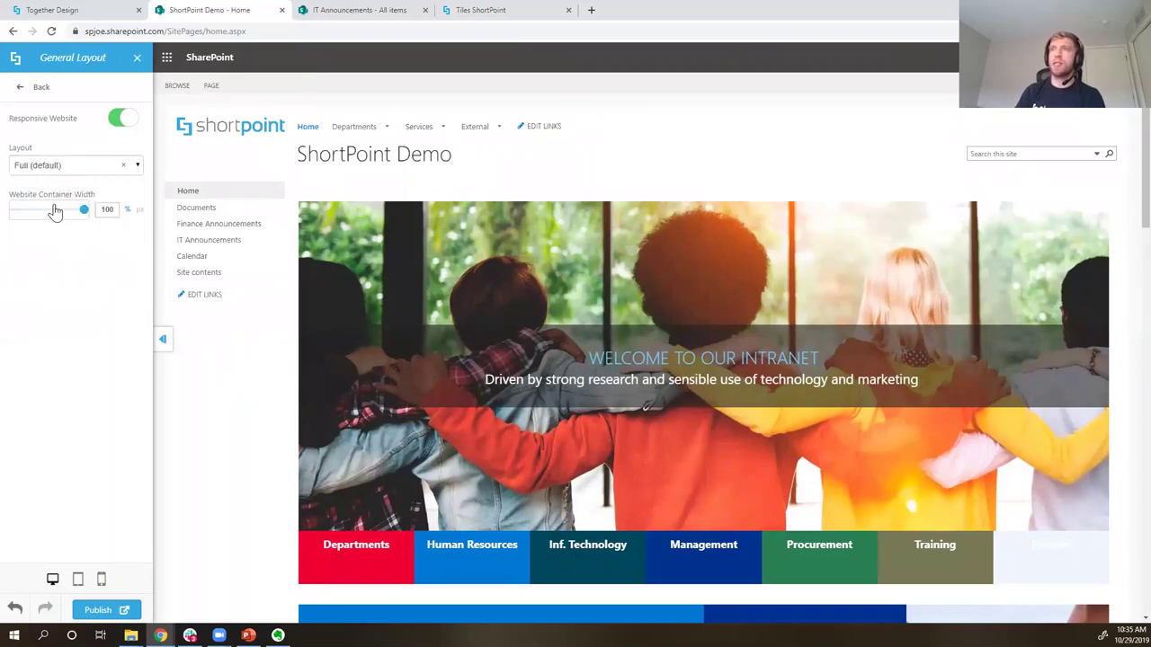
- Open the All Sites element visibility settings under the theme's General Settings
click(21, 90)
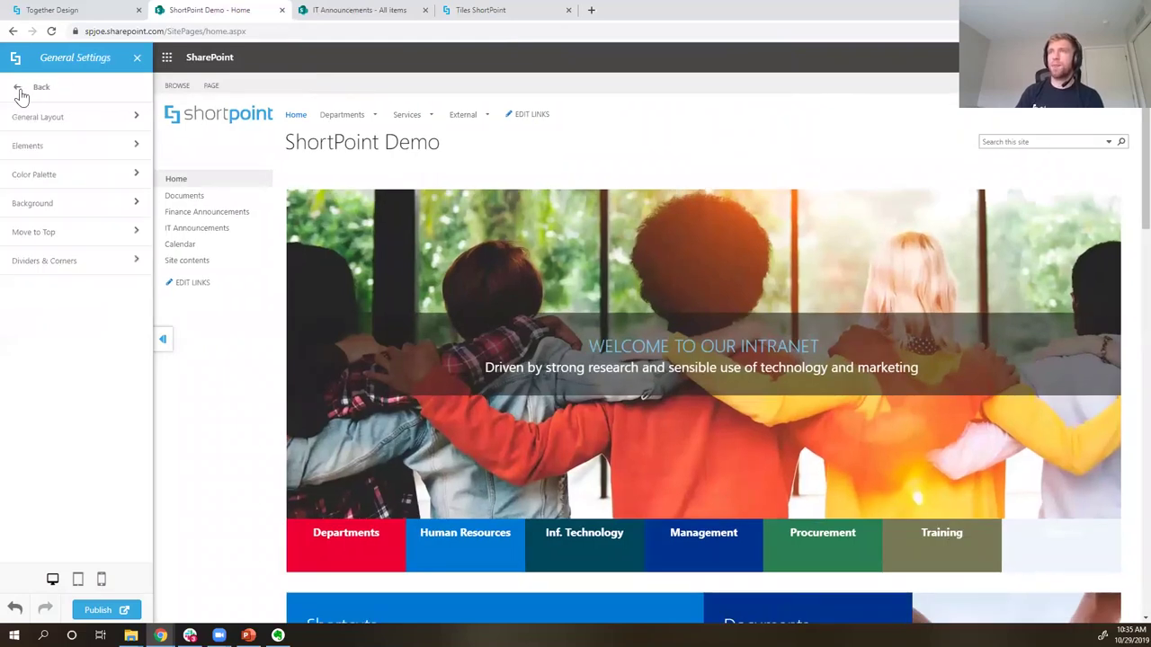
click(53, 148)
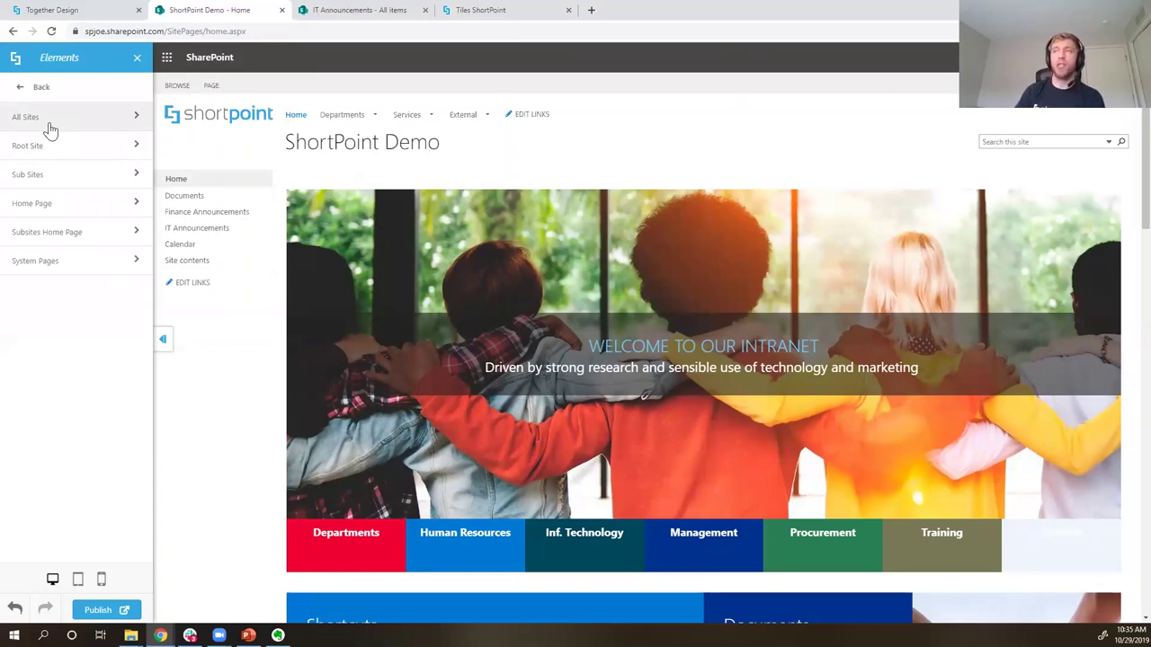
click(51, 130)
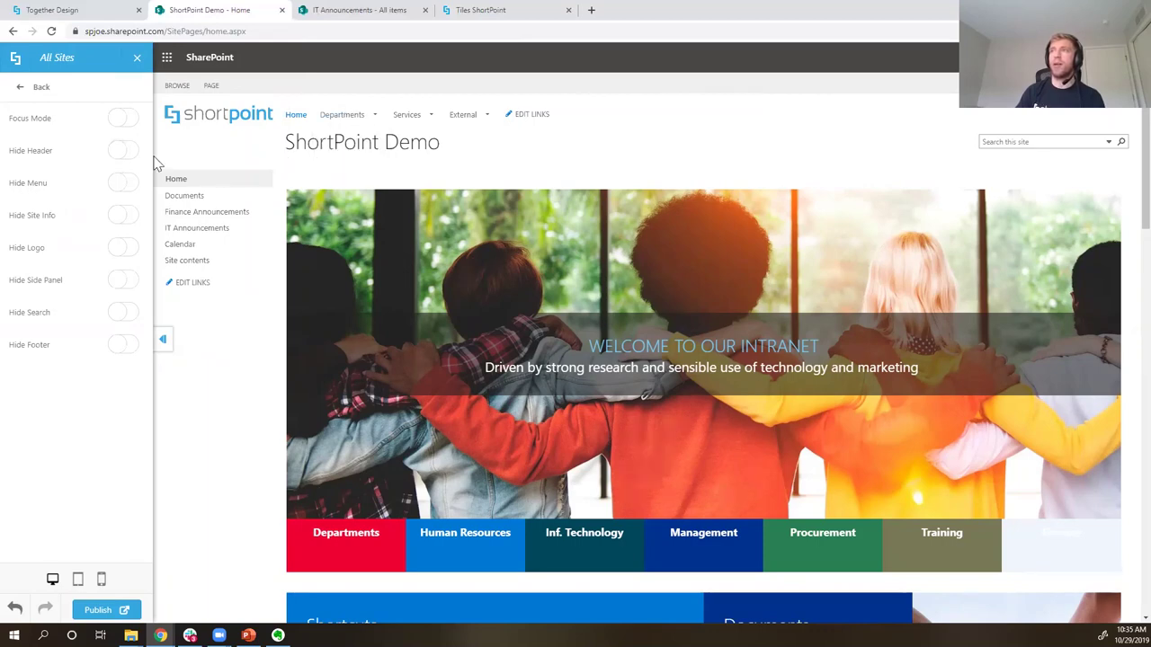
- Try hiding the header and the menu on all sites one at a time, restoring each element after previewing it
click(120, 153)
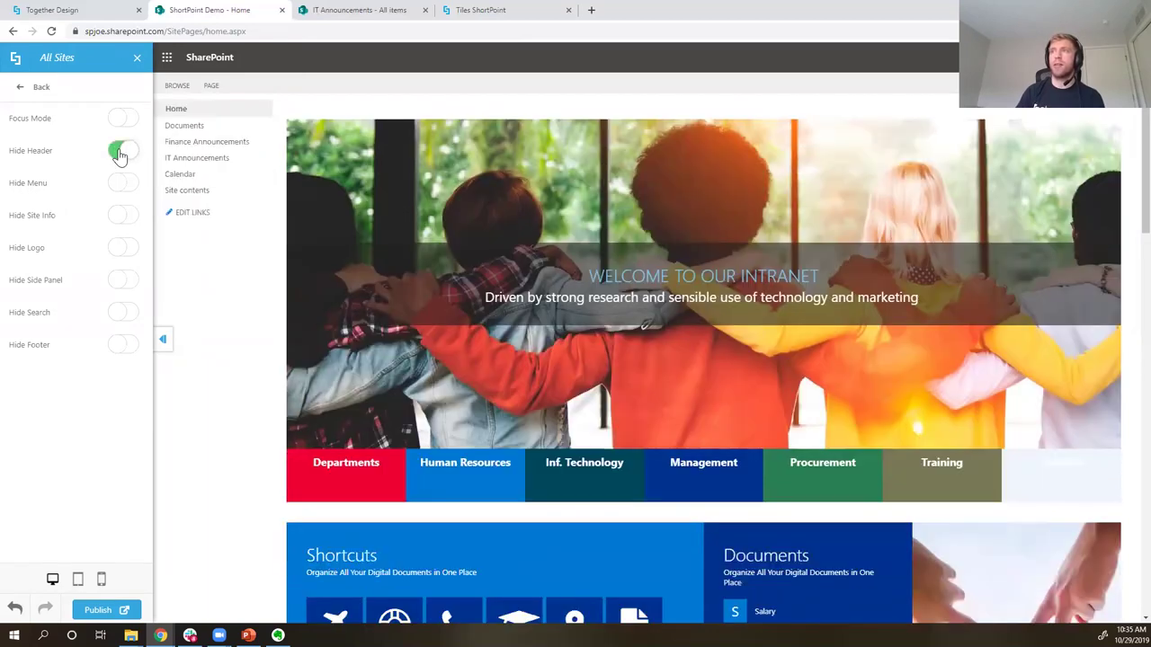
click(120, 153)
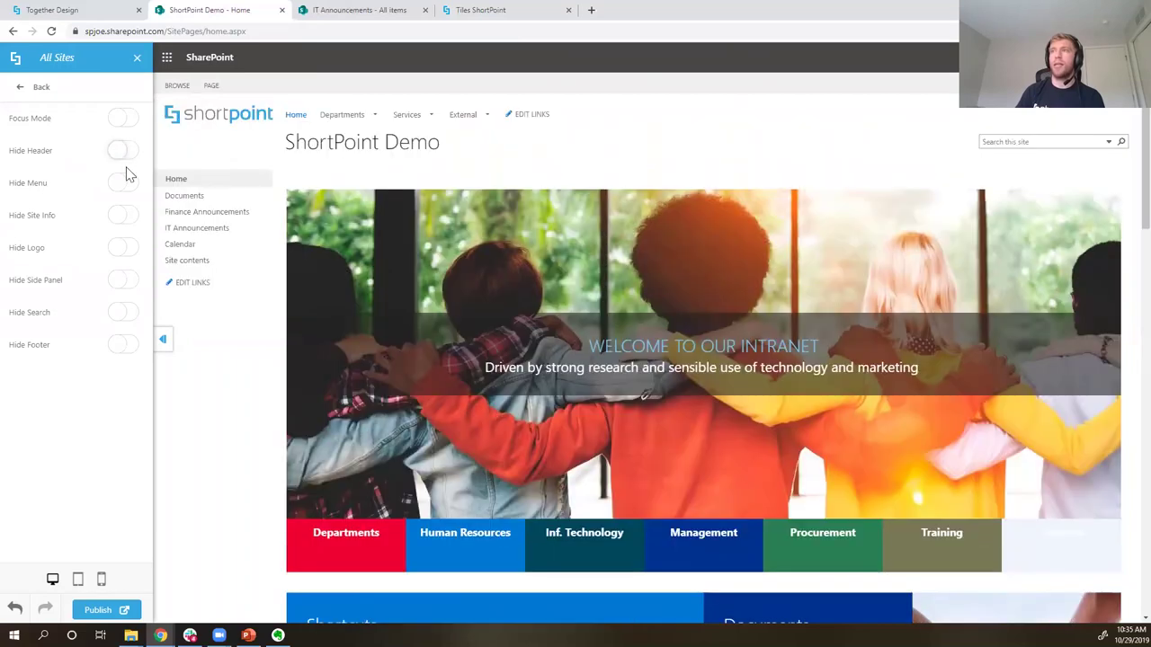
click(125, 184)
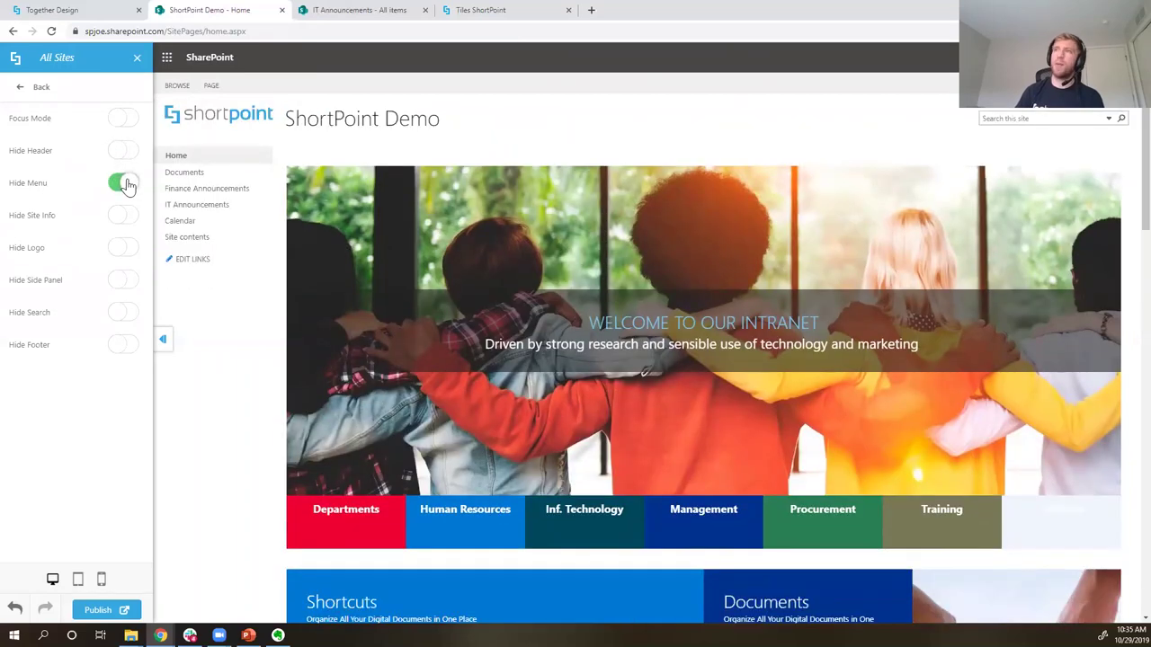
click(124, 184)
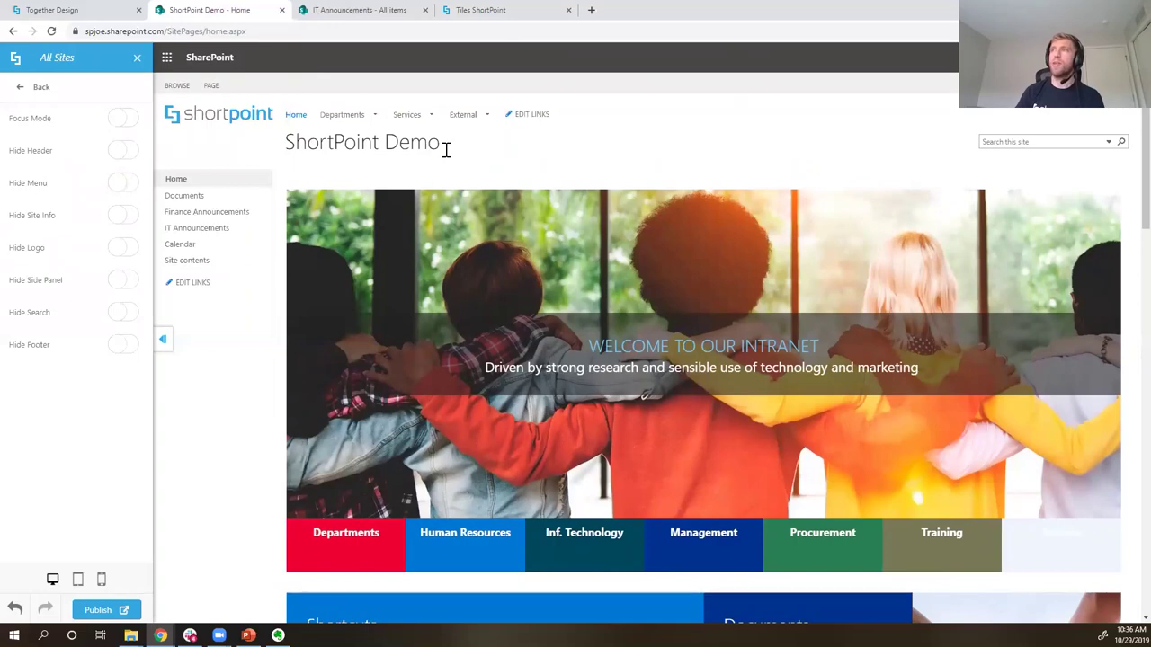
- Hide the site info and side panel and turn on Focus Mode for all sites
click(125, 223)
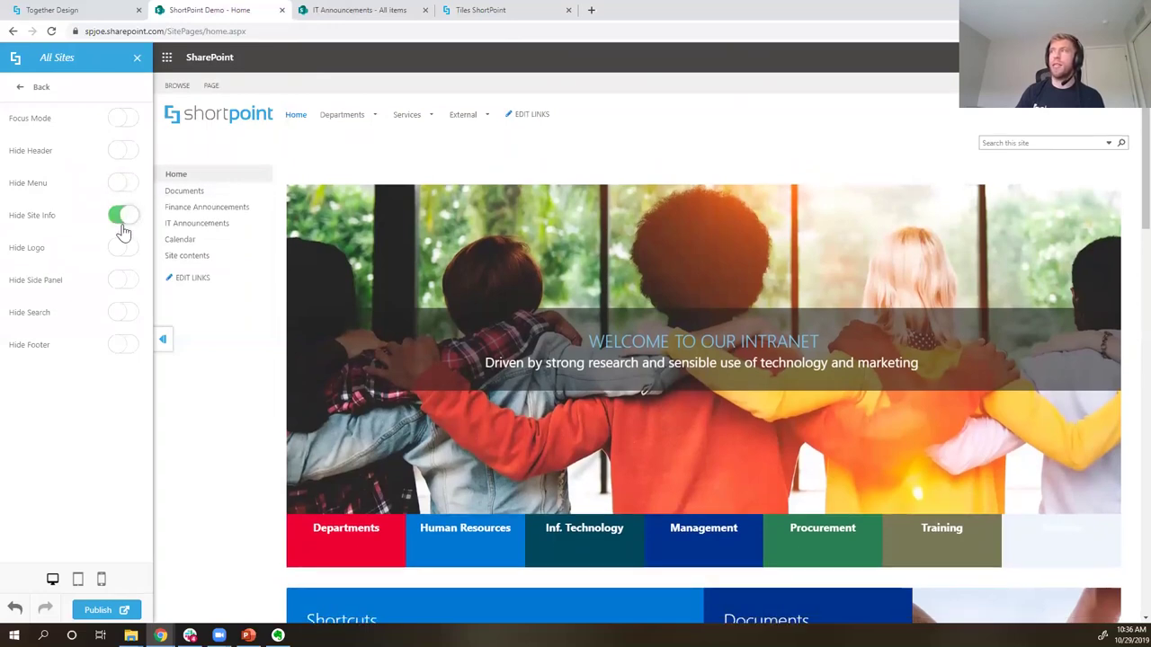
click(121, 282)
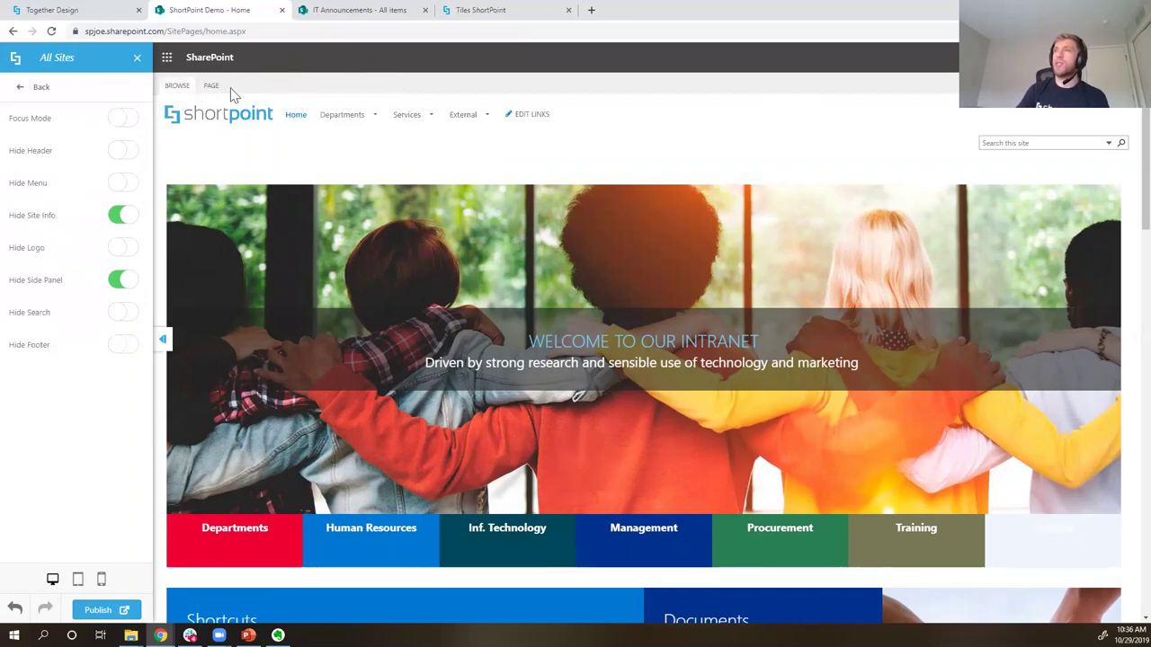
click(124, 119)
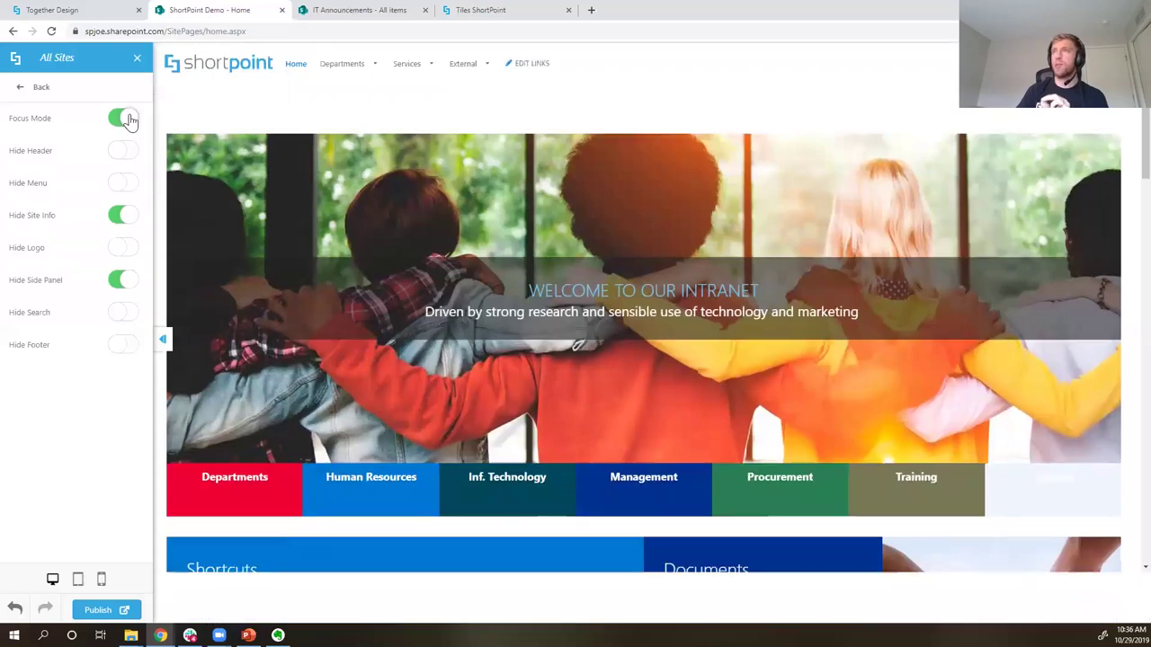
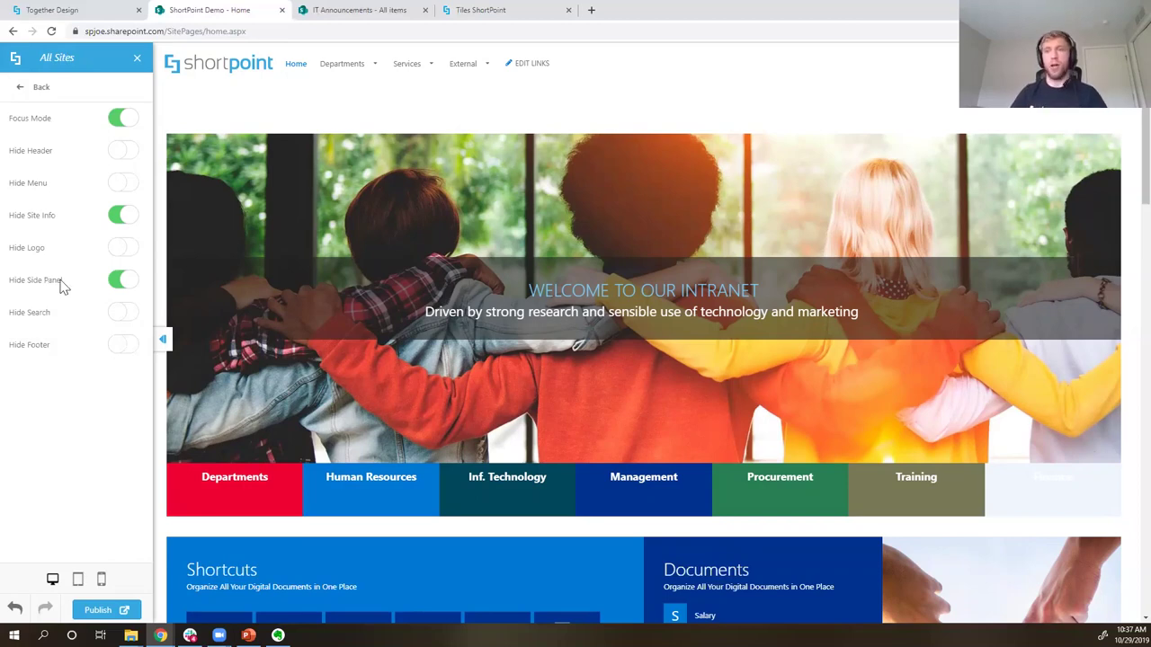
- Restore the side panel for all sites and hide it on the Home Page only
click(126, 281)
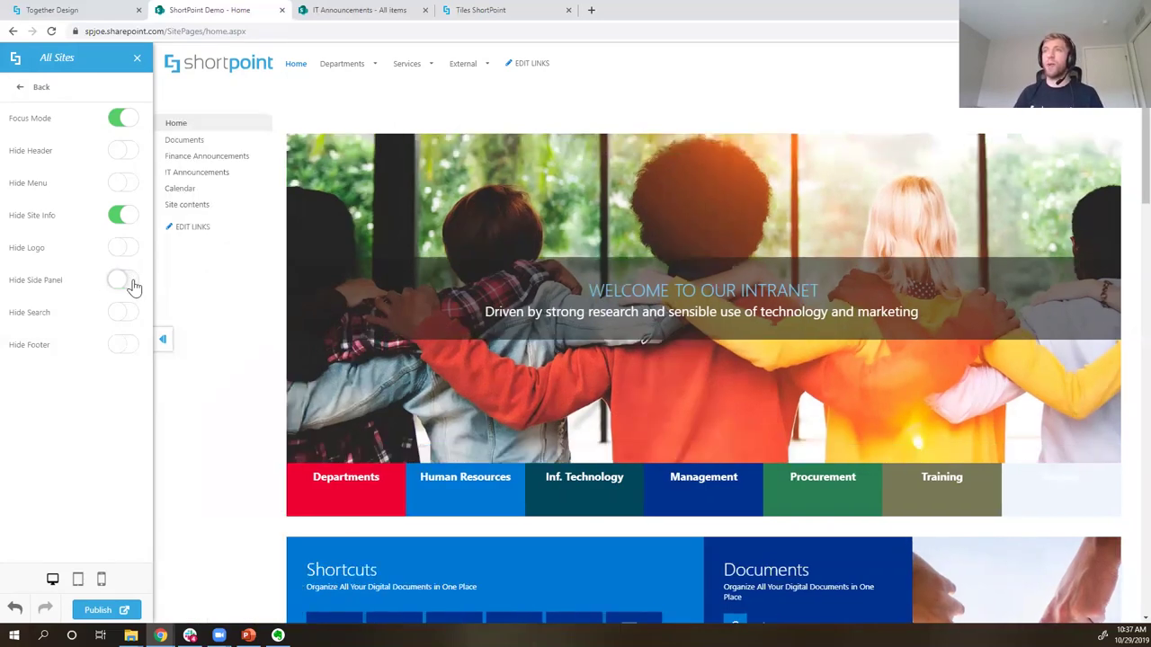
click(39, 89)
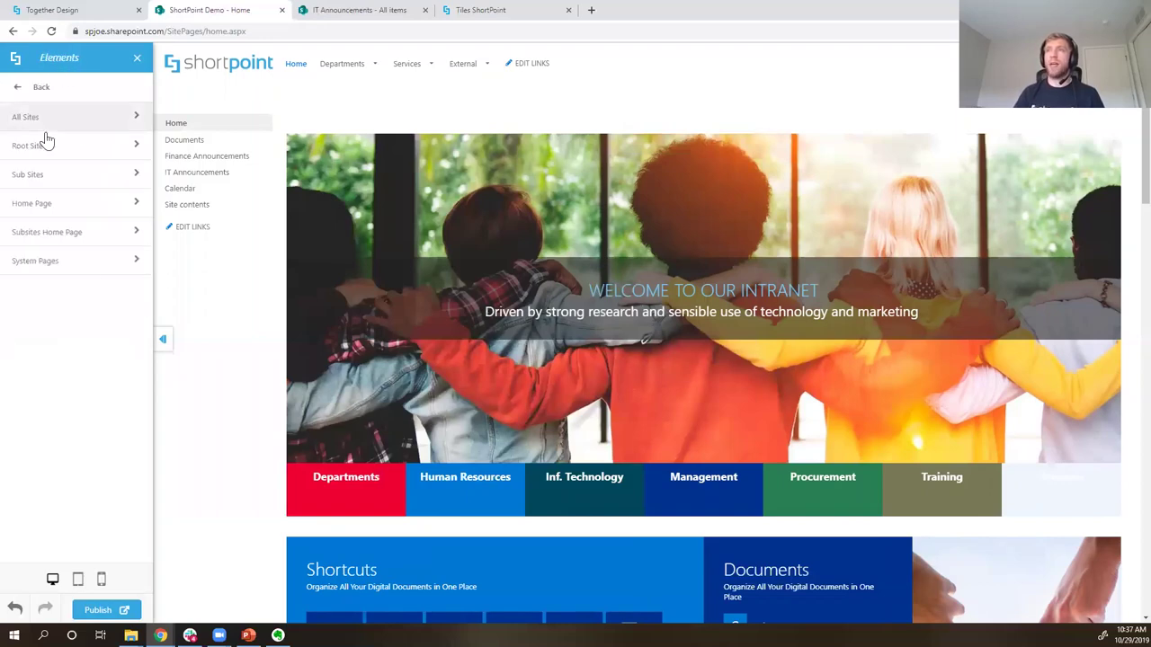
click(38, 207)
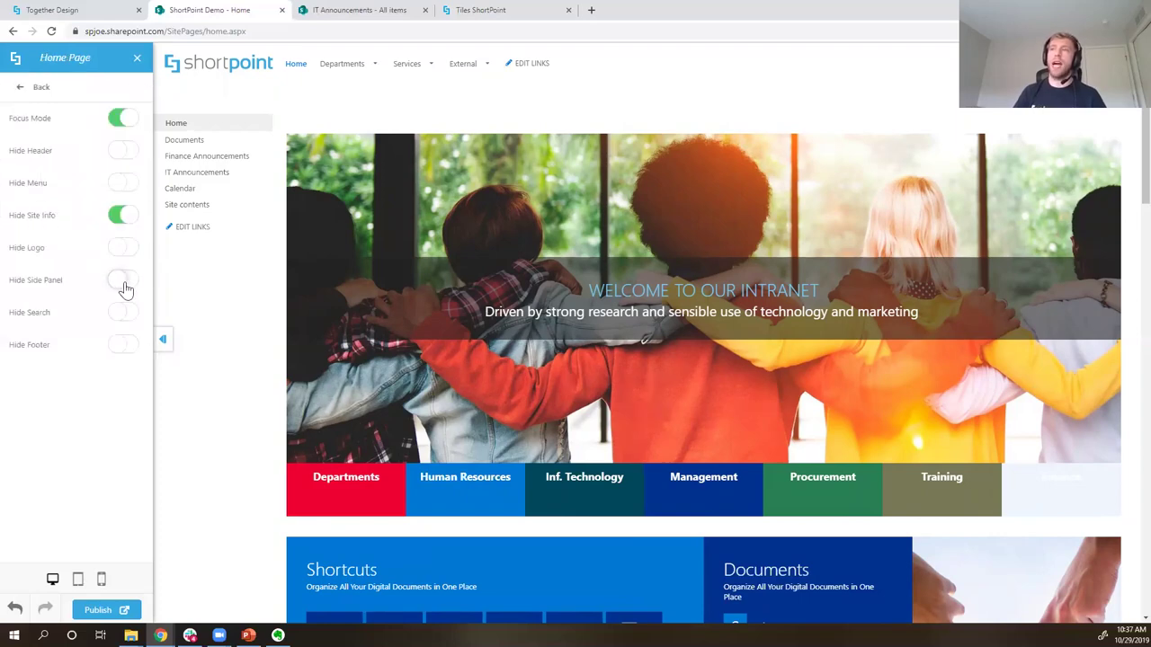
click(123, 282)
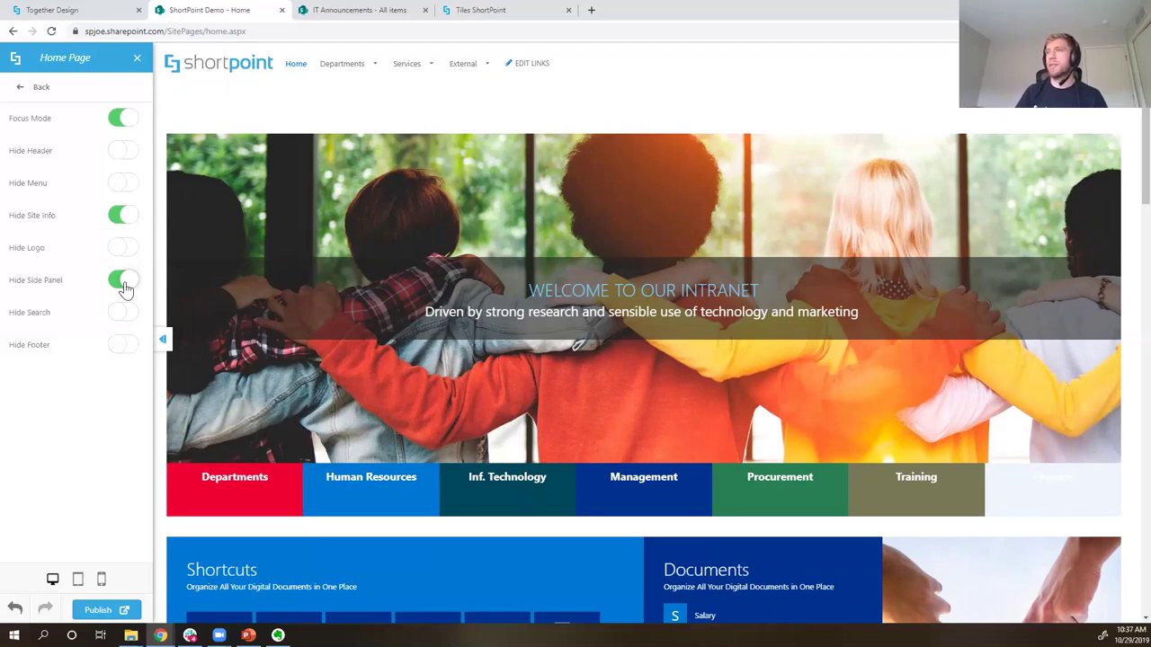
- Set the Theme Primary color in the theme's color palette to #009bbb
click(22, 93)
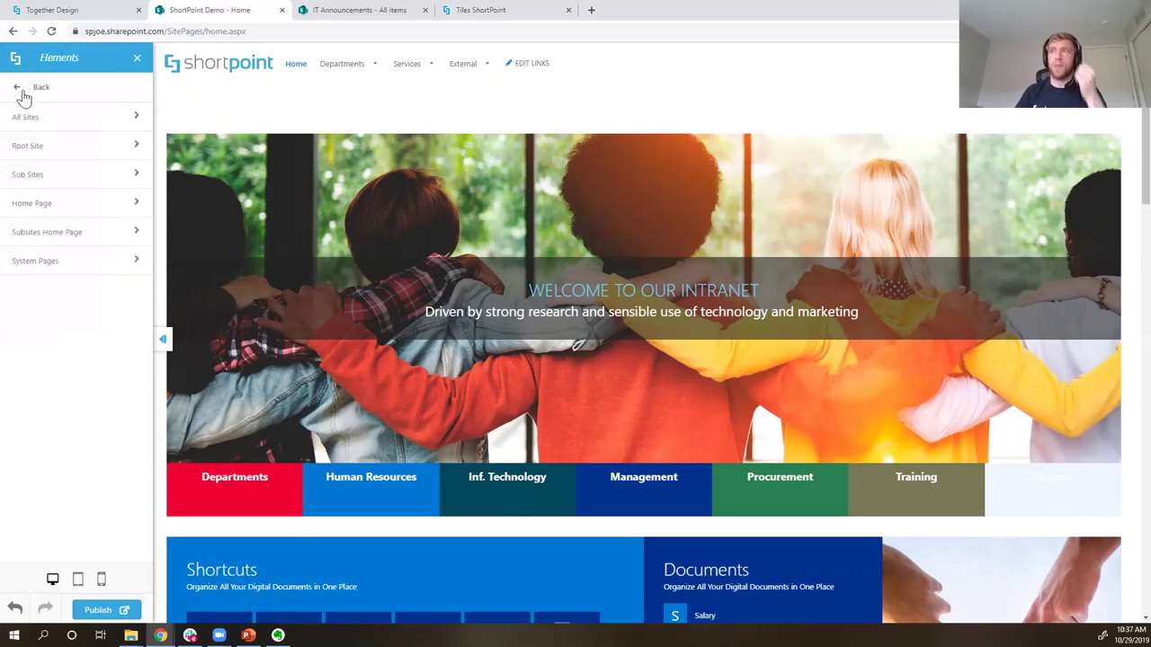
click(22, 91)
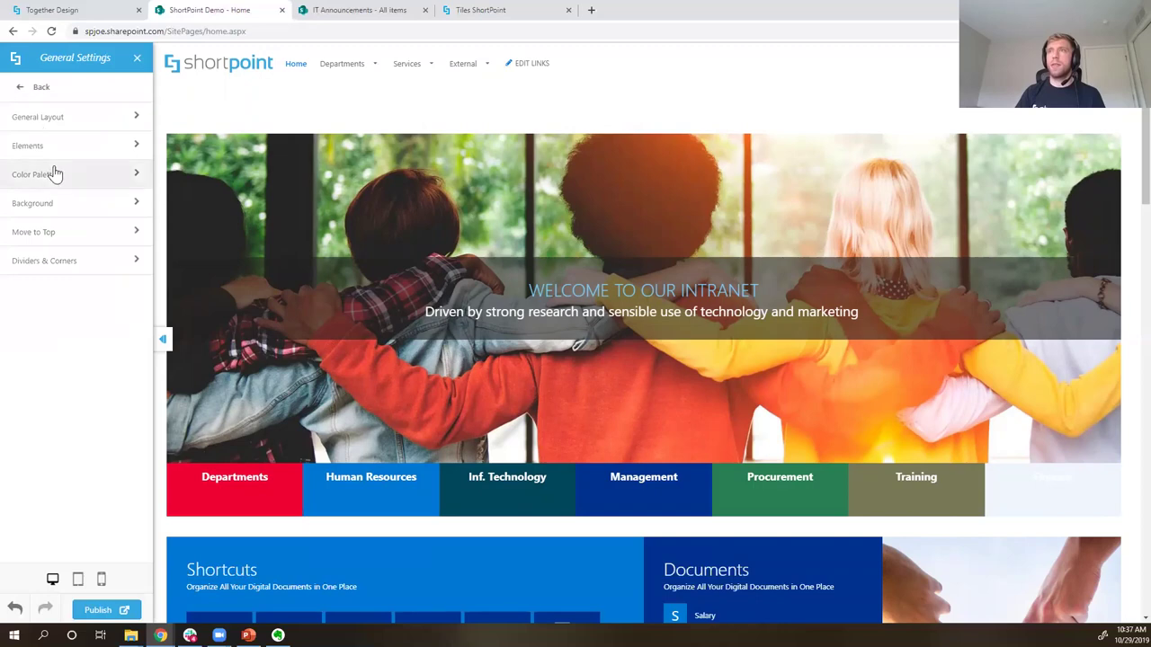
click(53, 172)
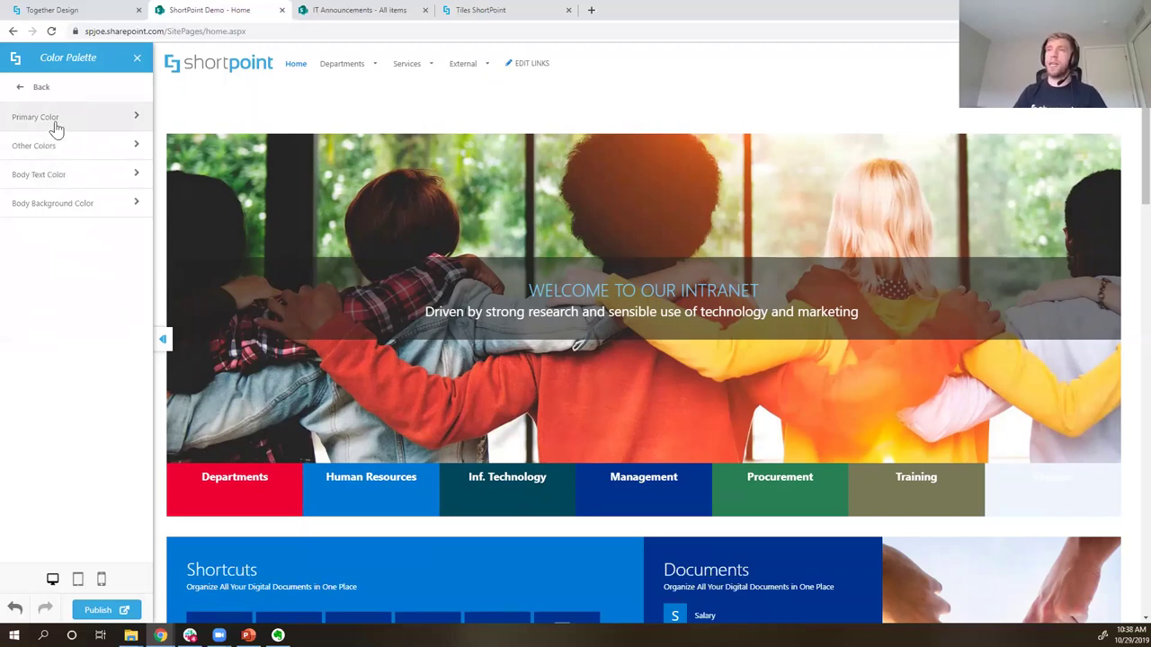
click(56, 126)
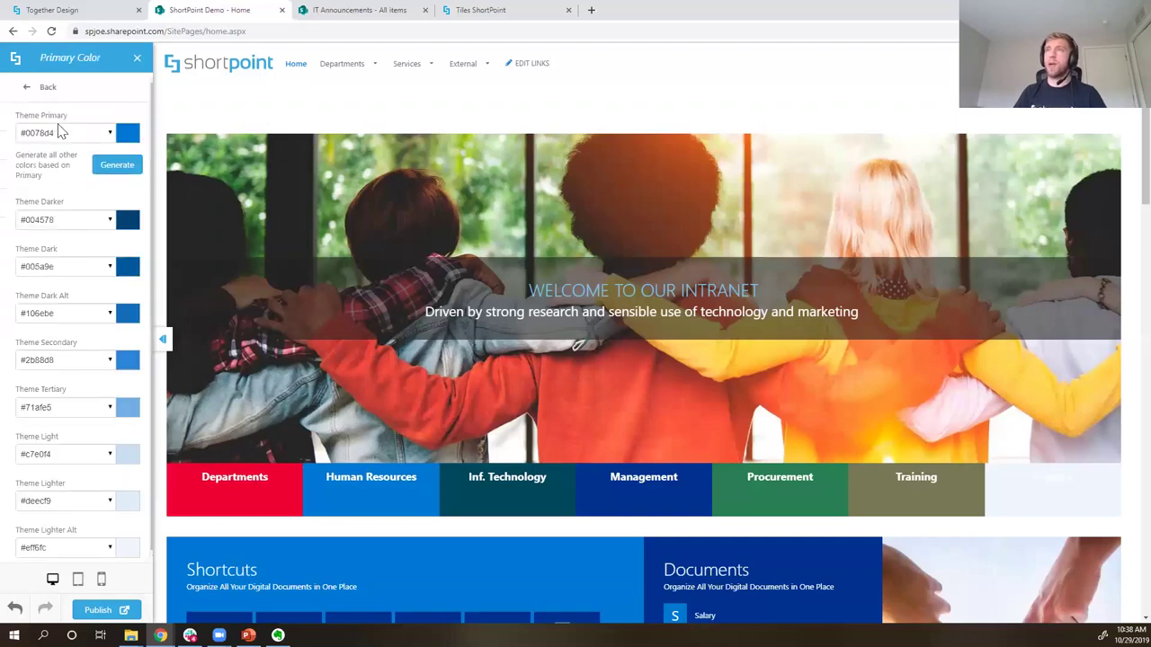
click(61, 135)
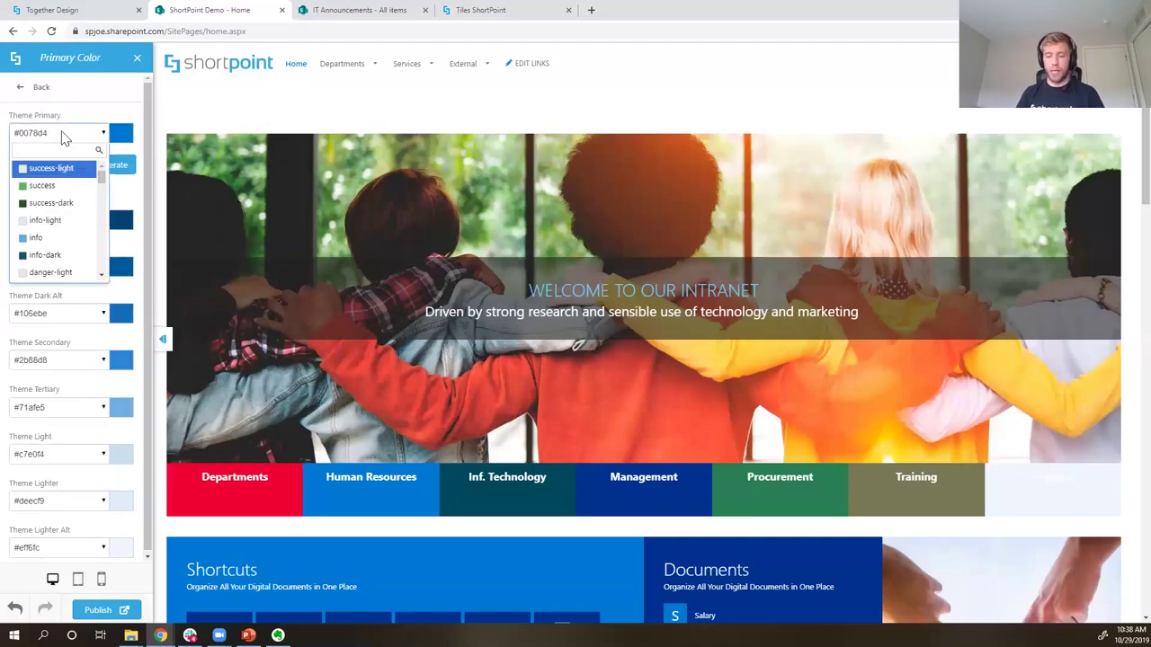
text(009bbb)
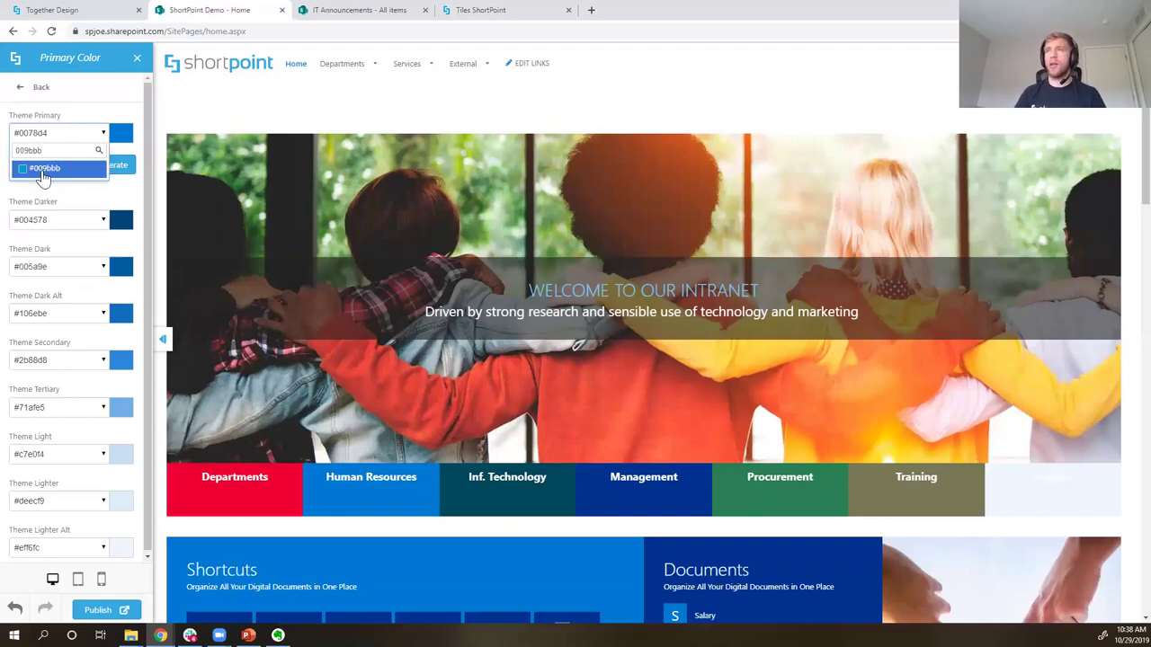
click(45, 171)
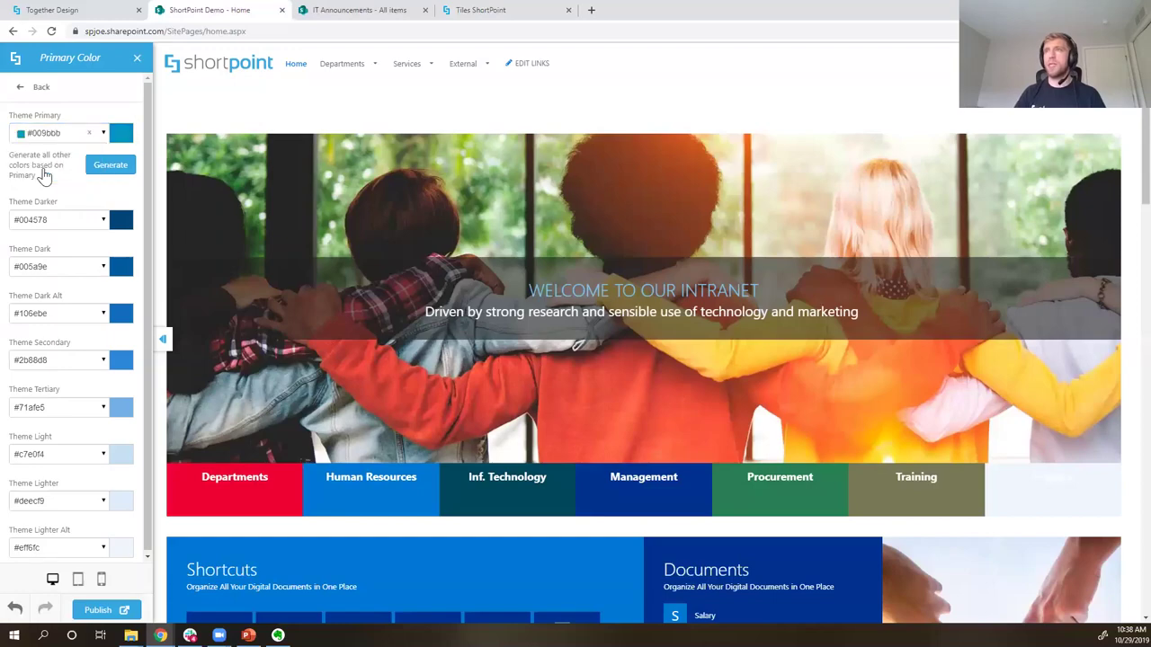
- Generate all other theme colors from the primary color and check the recolored Shortcuts and Documents sections
click(113, 162)
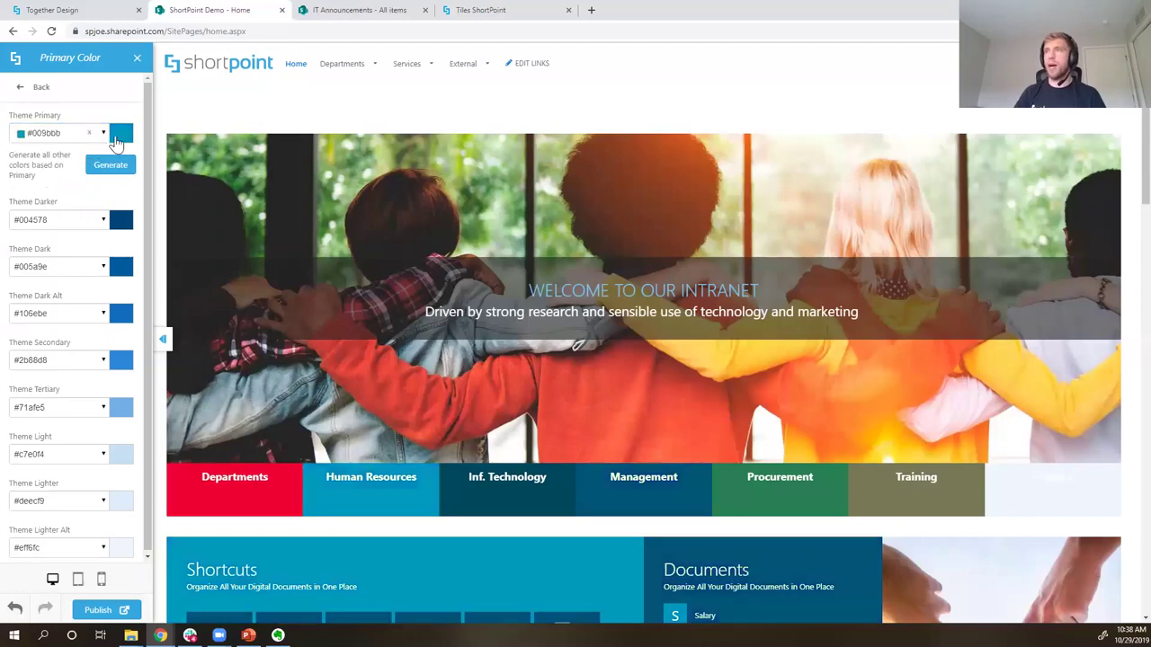
scroll(297, 353, down, 3)
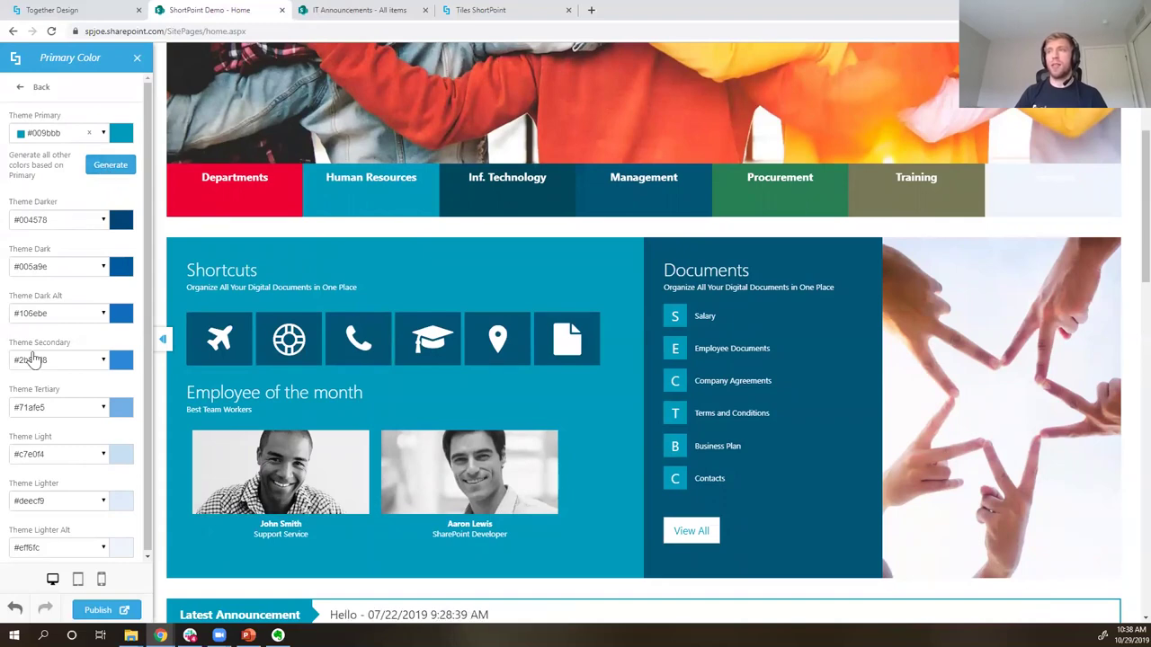
click(106, 171)
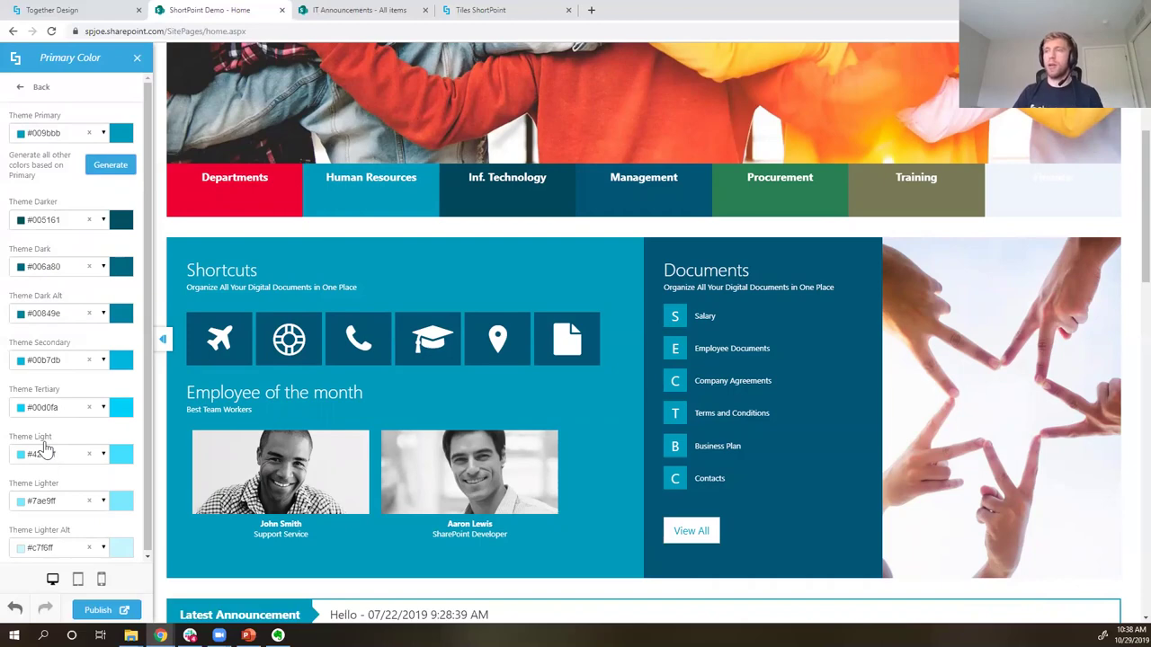
- Set Alternate Color 3 in the palette's other colors to success-dark
click(28, 91)
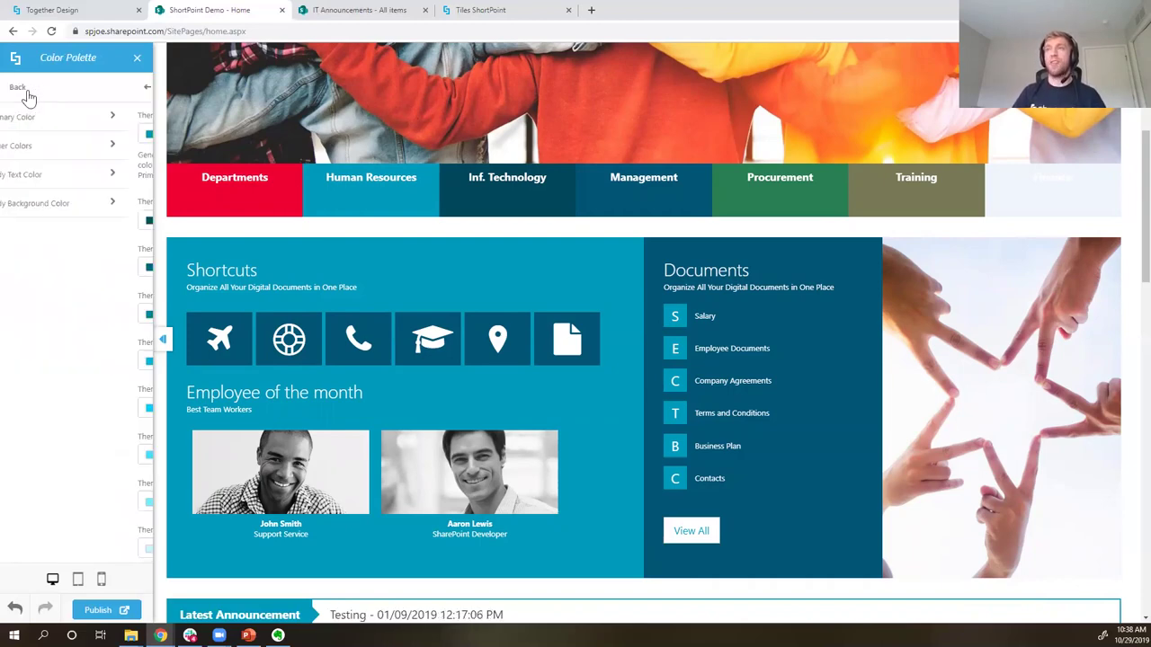
click(39, 148)
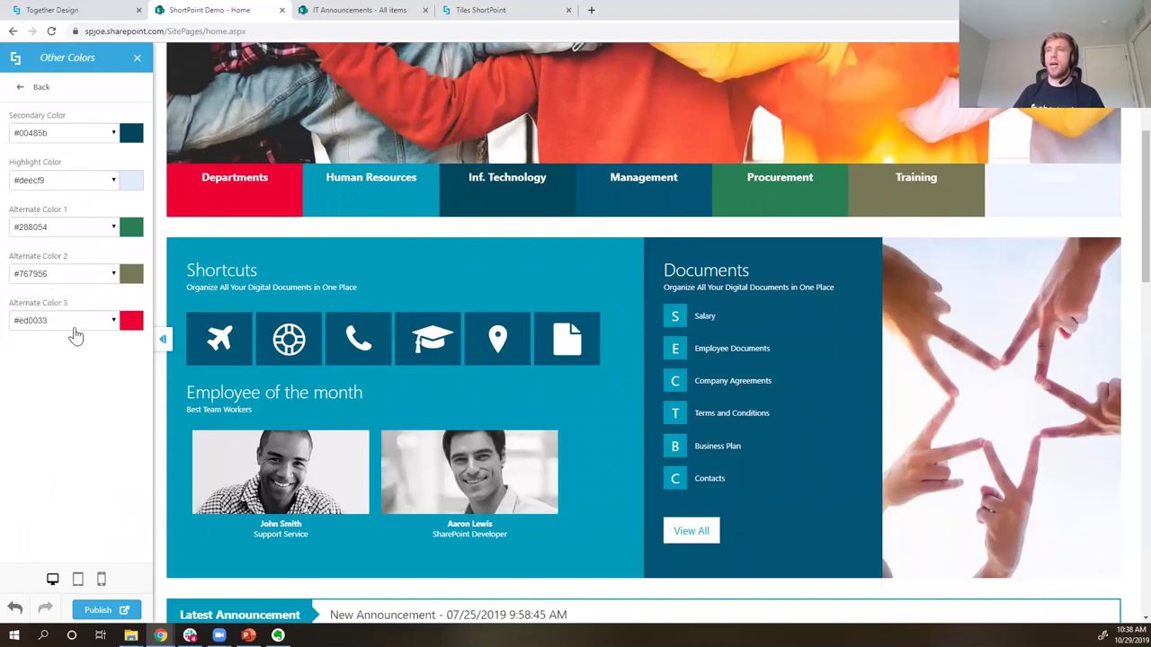
click(75, 324)
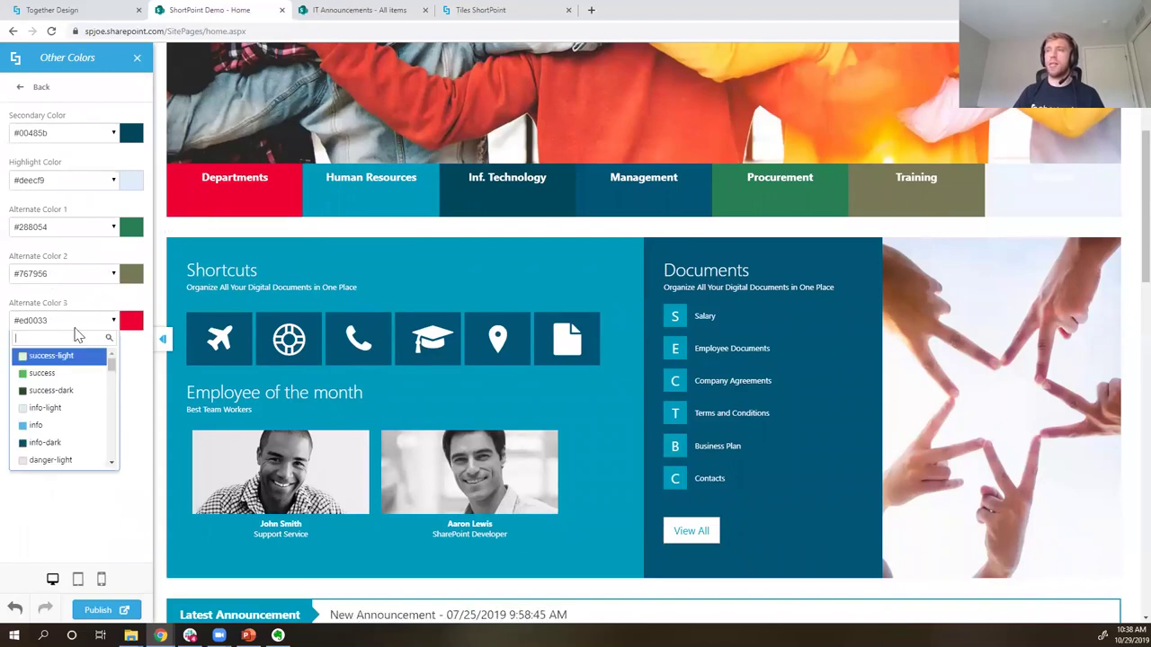
click(66, 391)
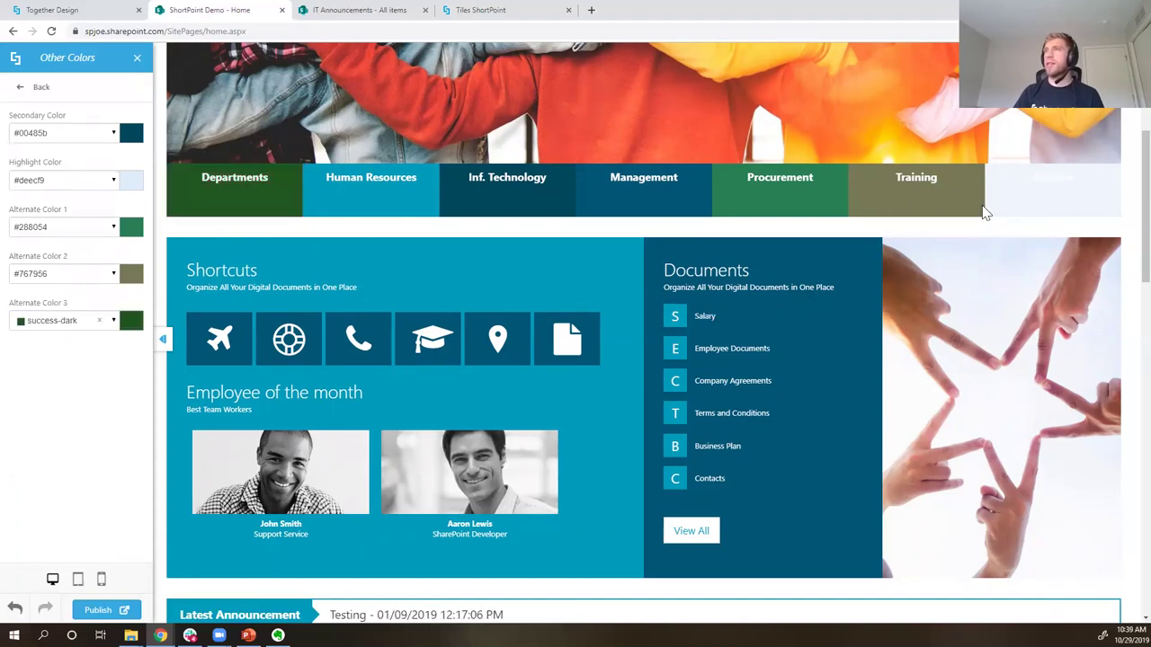
- Set the Highlight Color to danger-dark
click(90, 187)
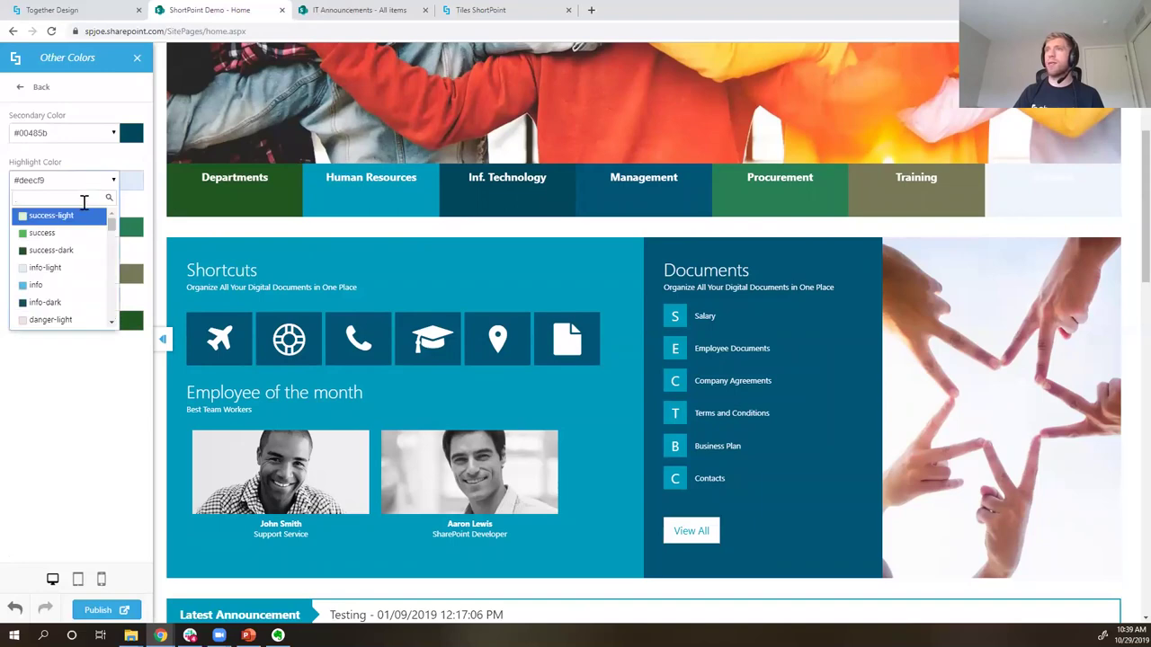
scroll(81, 216, down, 2)
scroll(79, 225, down, 1)
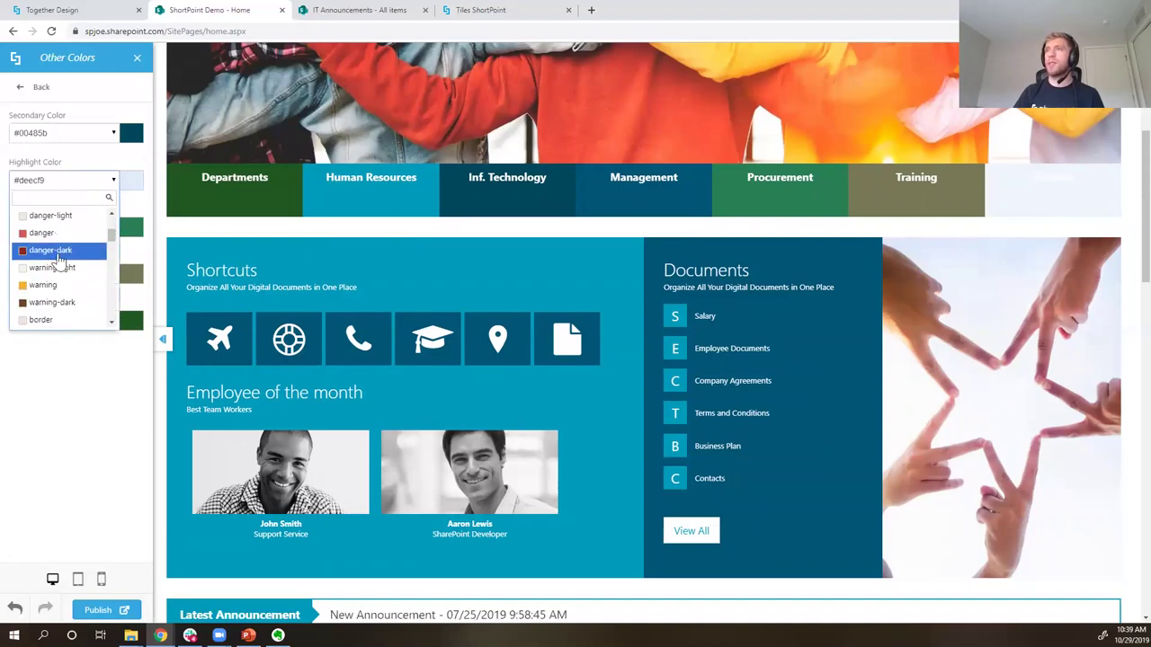
click(65, 251)
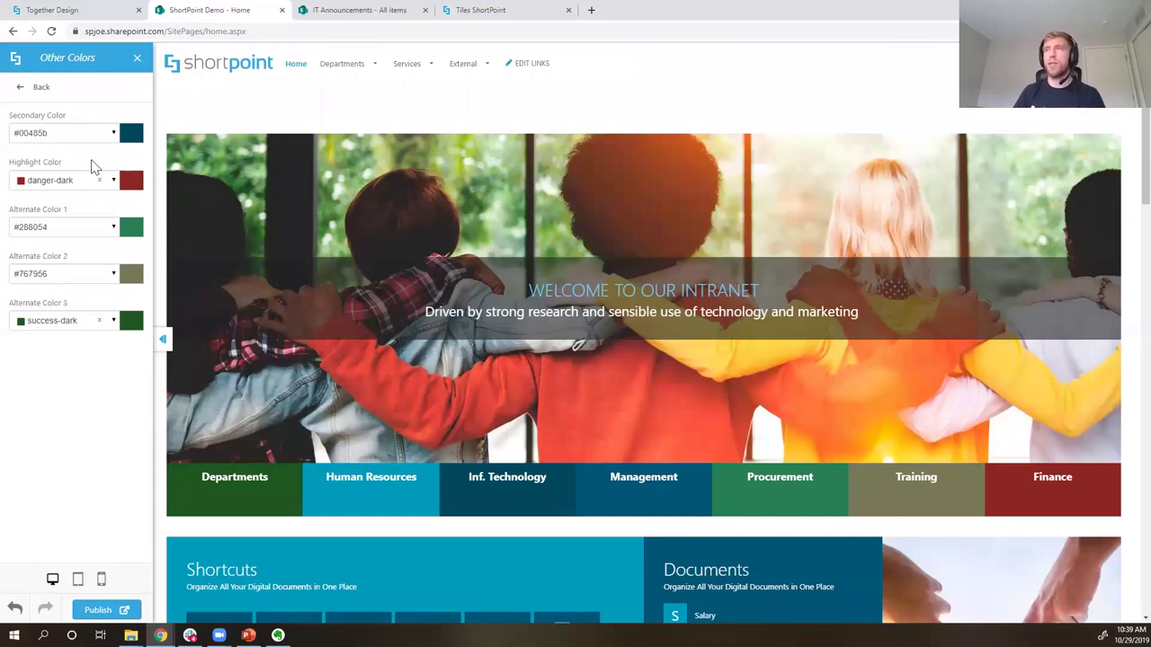
- Try info-dark as the Neutral Primary body text color and clear the choice again
click(18, 90)
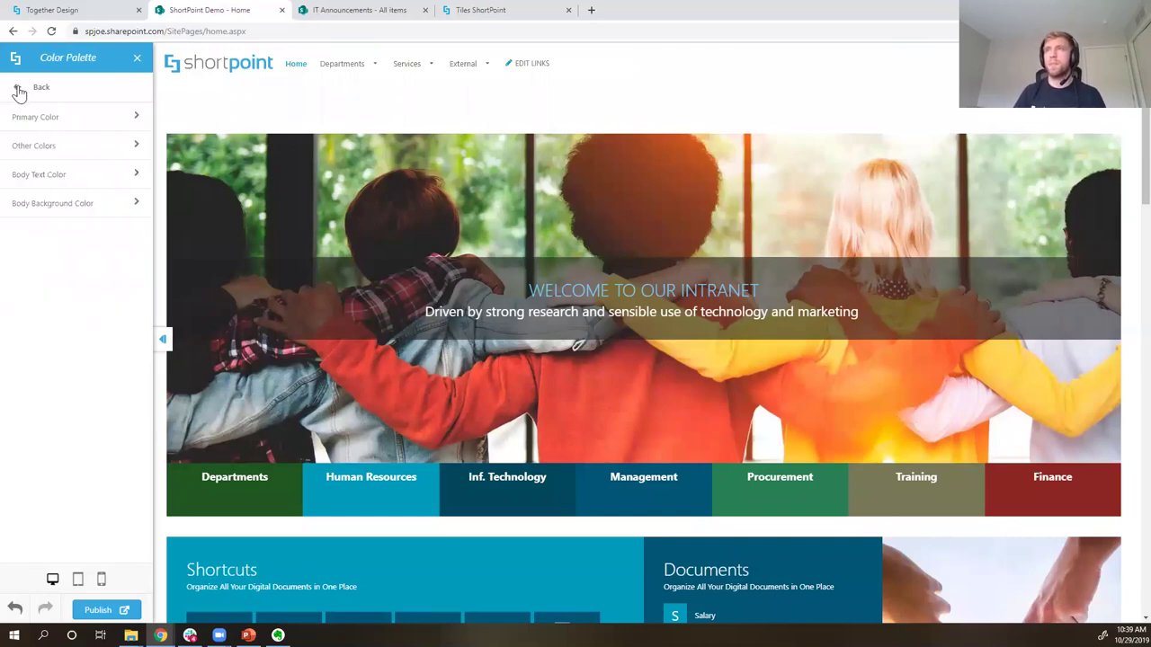
click(51, 176)
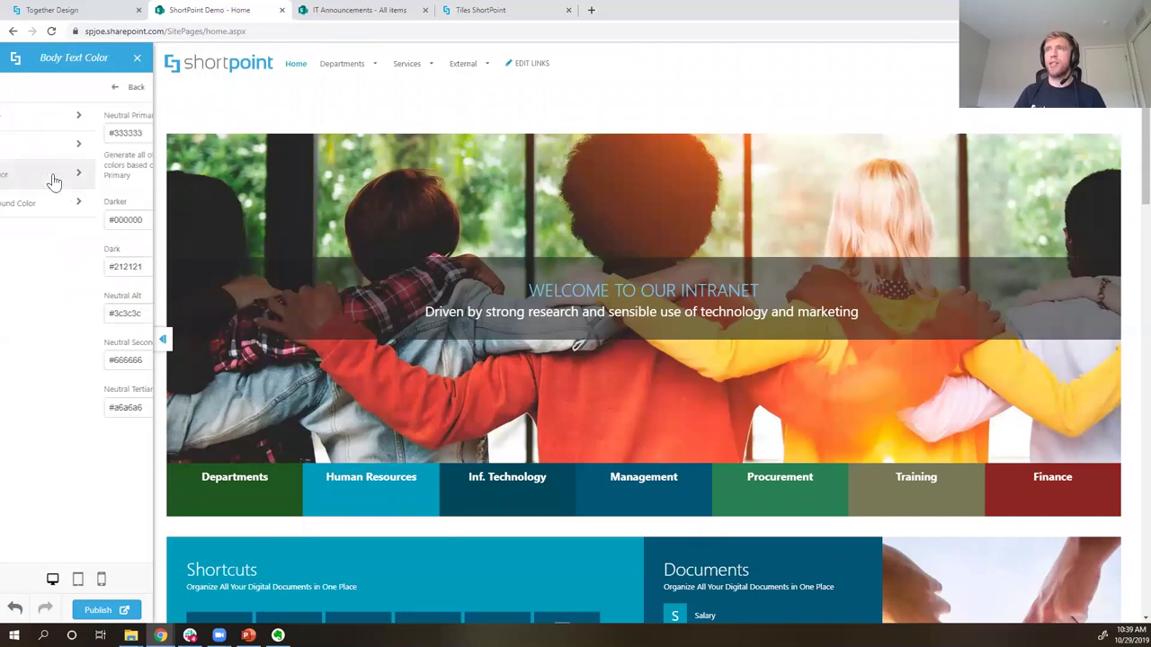
click(57, 135)
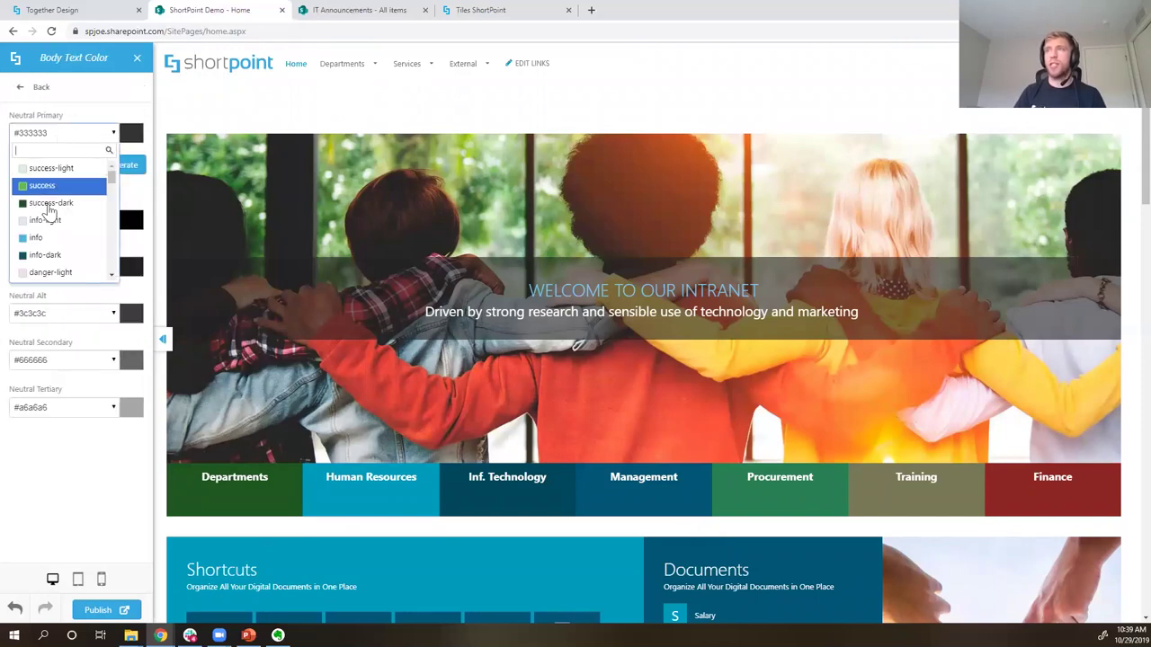
click(45, 256)
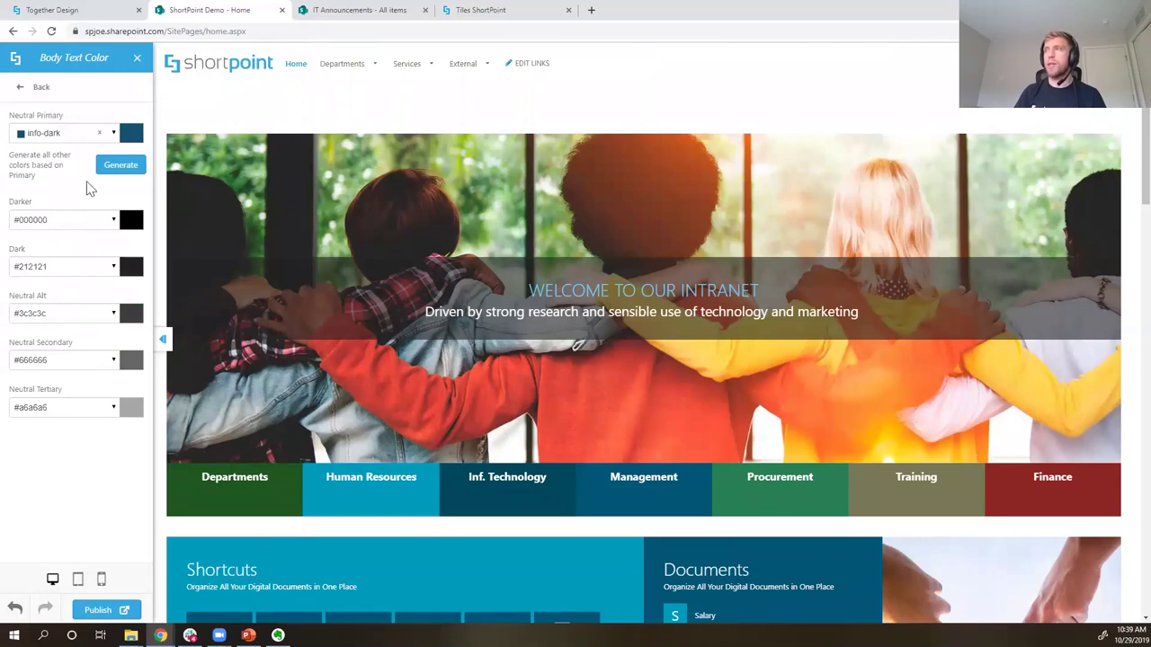
click(99, 132)
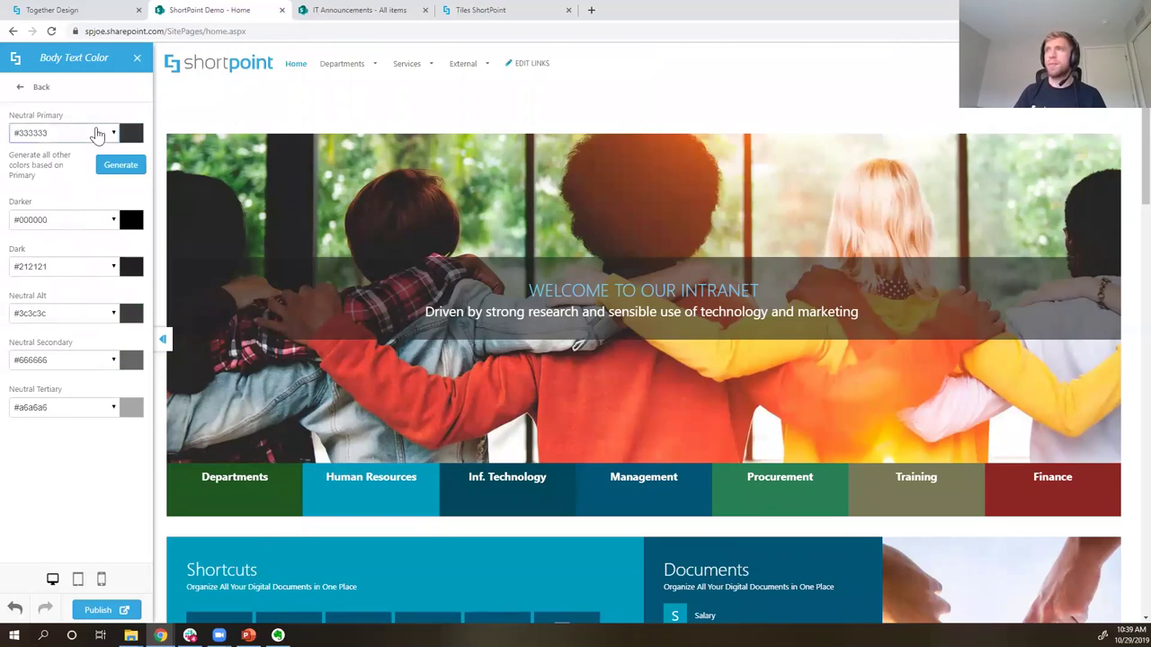
click(25, 90)
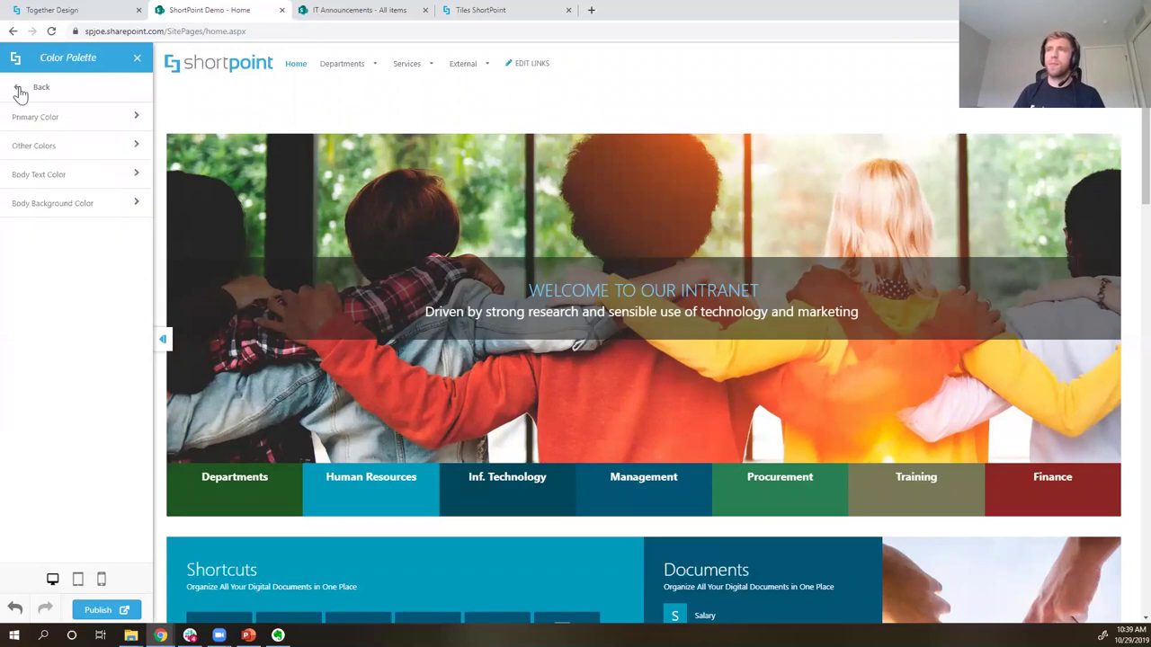
- Enable a rounded Move to Top button for the site and try it from the map section of the home page
click(20, 90)
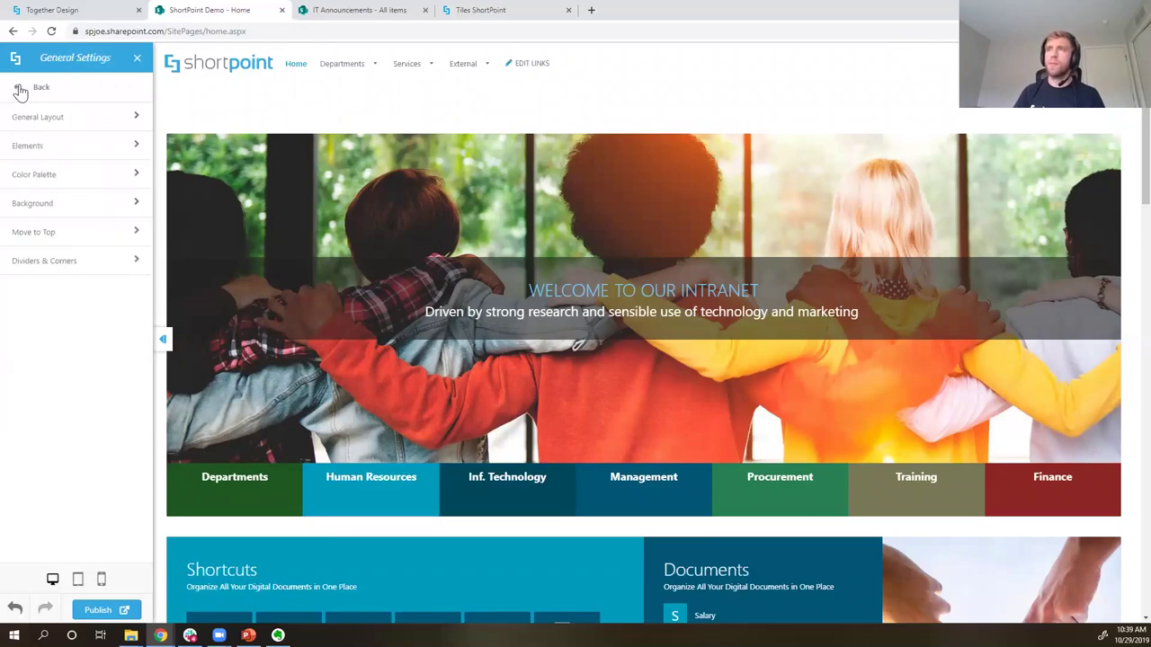
click(56, 234)
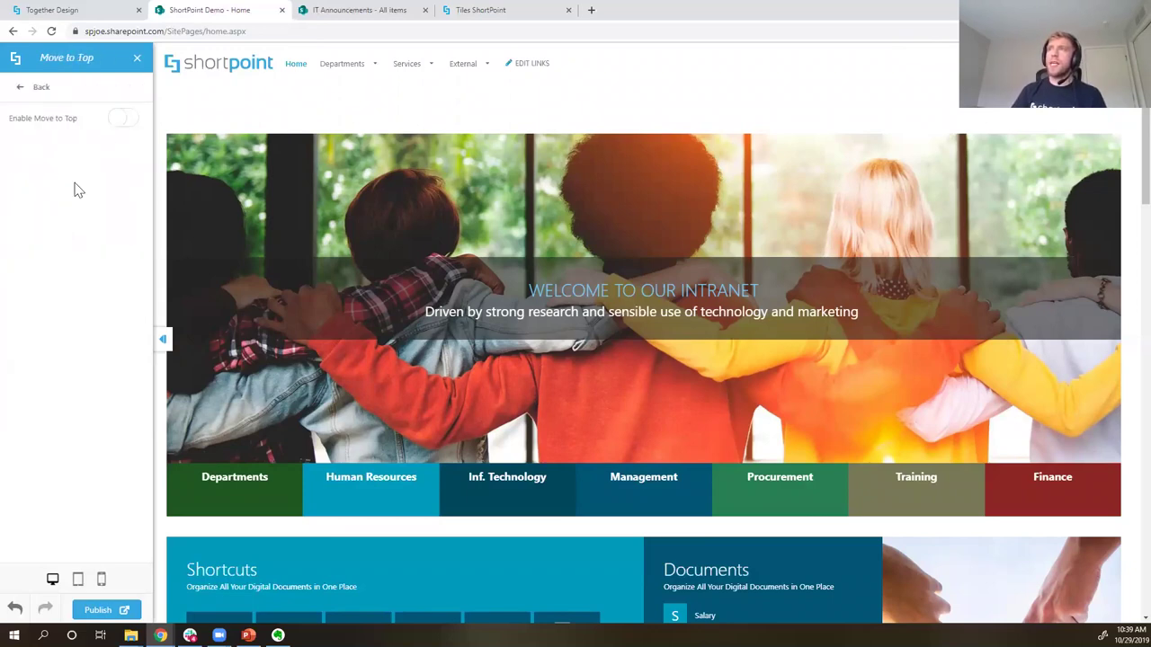
click(116, 120)
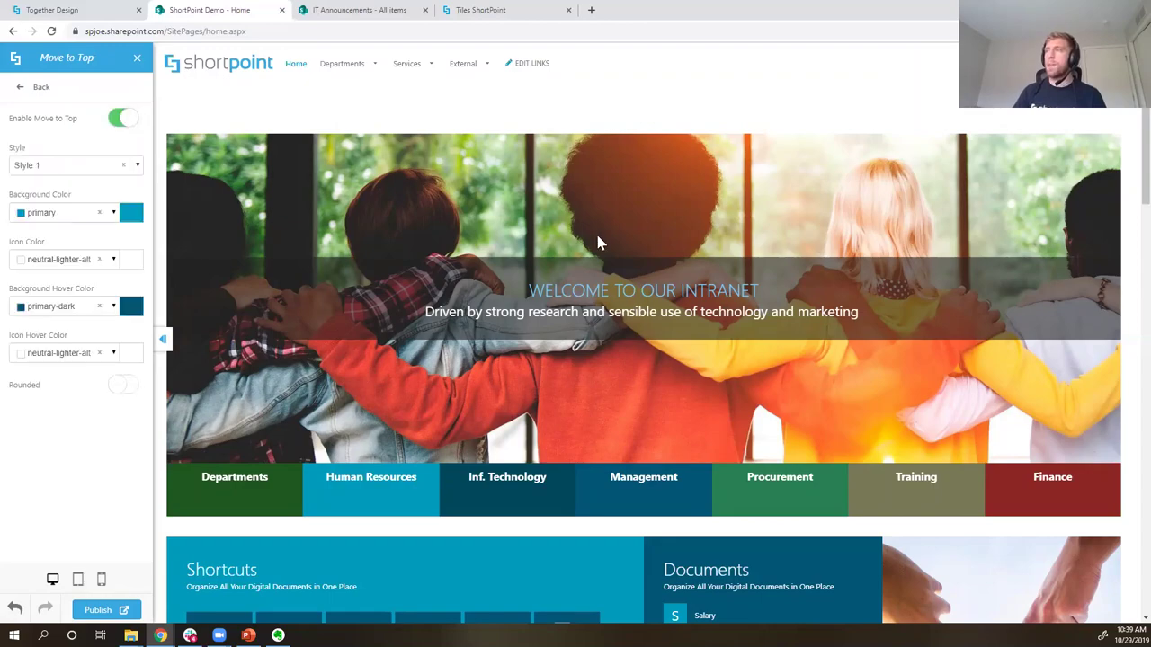
scroll(660, 268, down, 10)
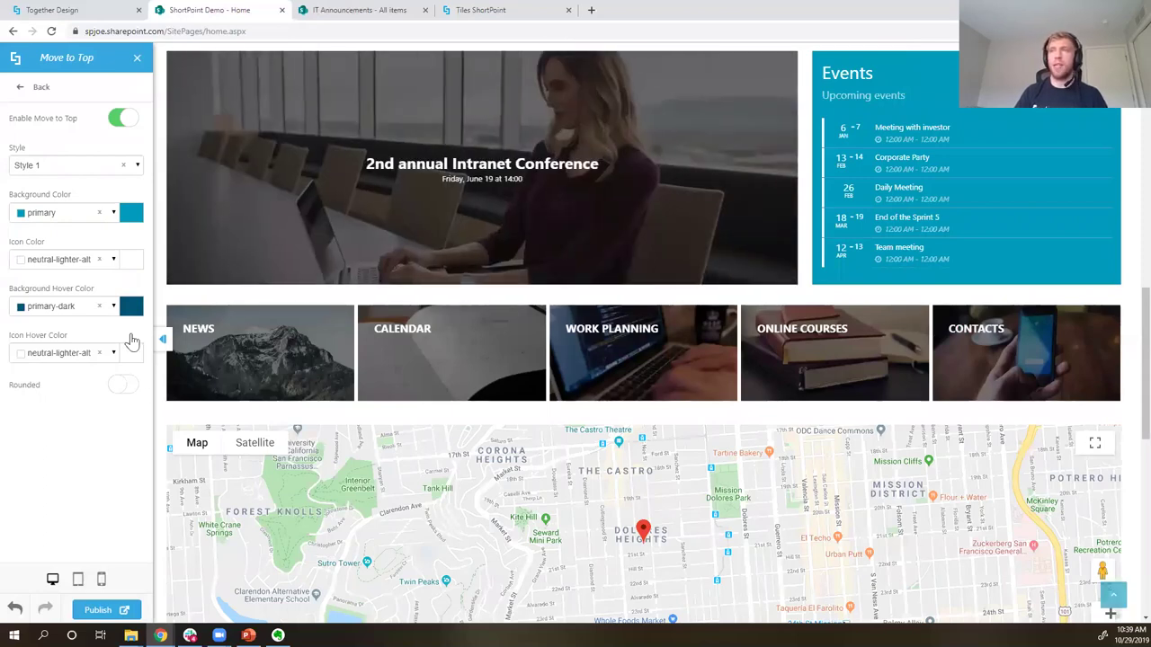
click(123, 386)
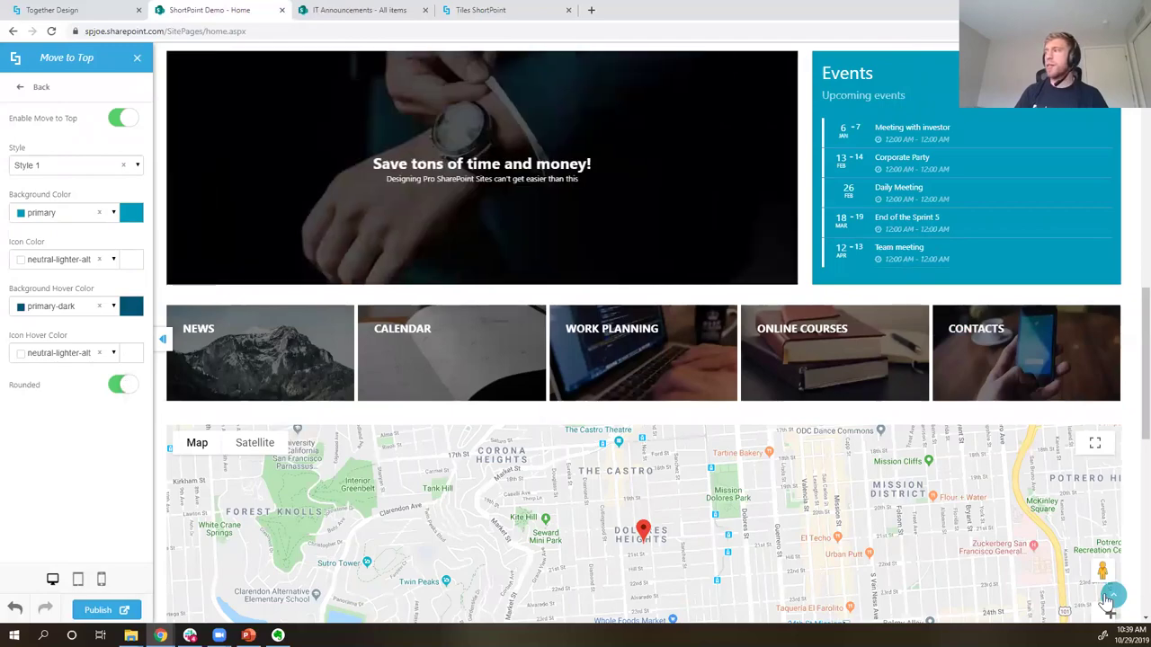
click(1113, 598)
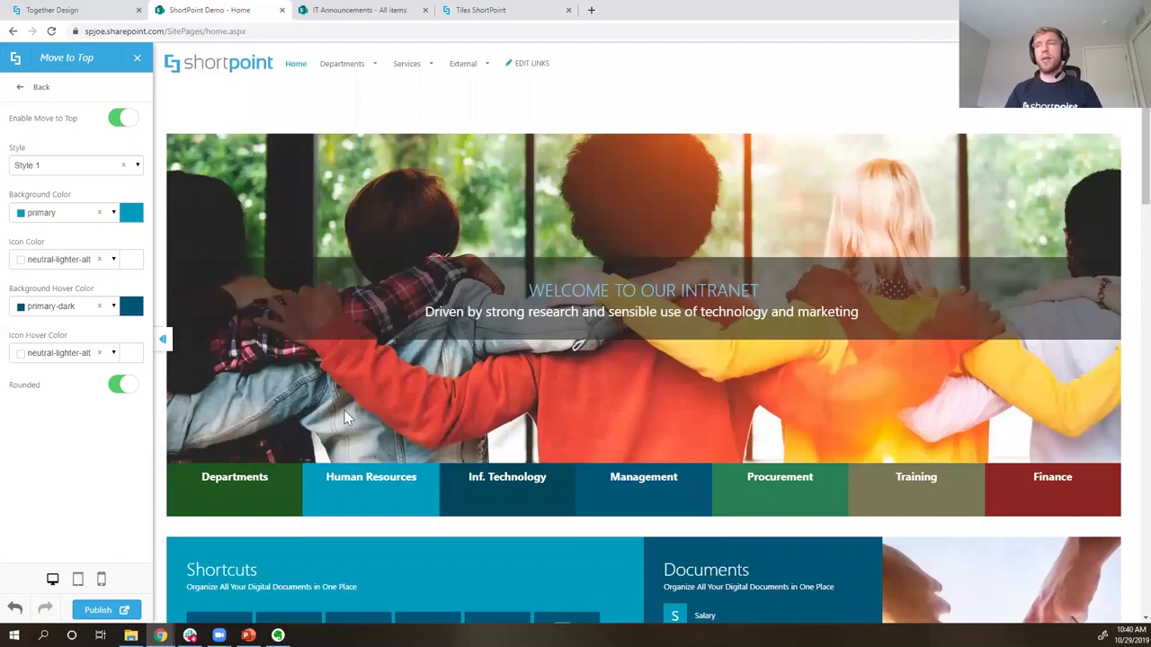
- Set the theme's base font to Montserrat and check the text in the page's sections
click(25, 89)
click(25, 90)
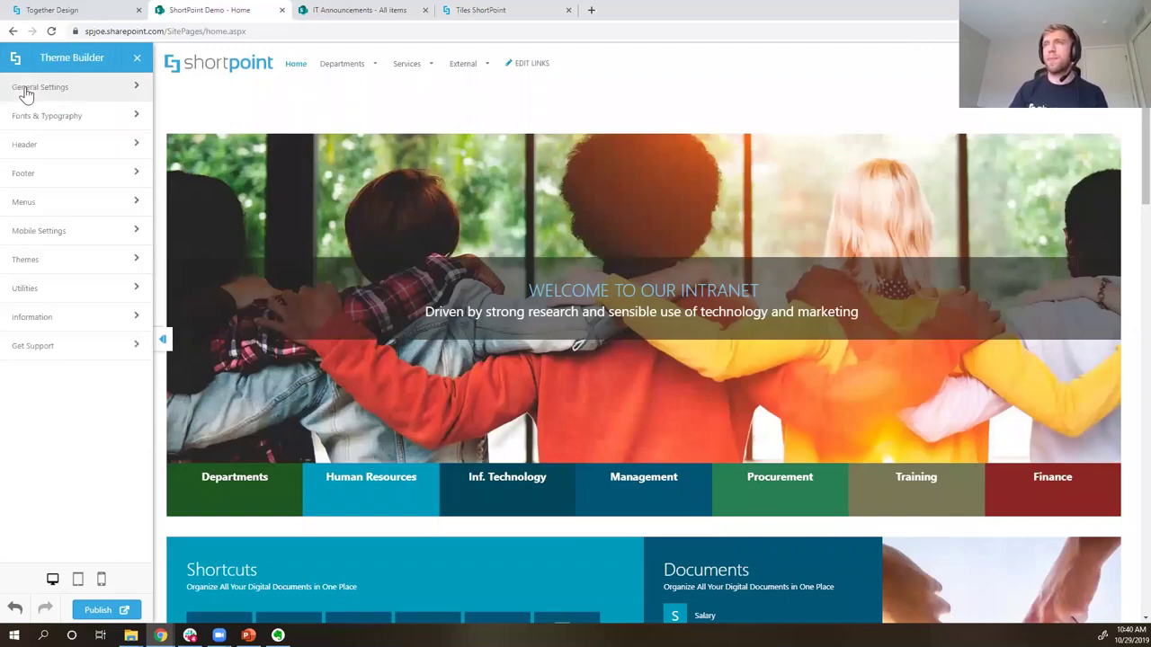
click(54, 120)
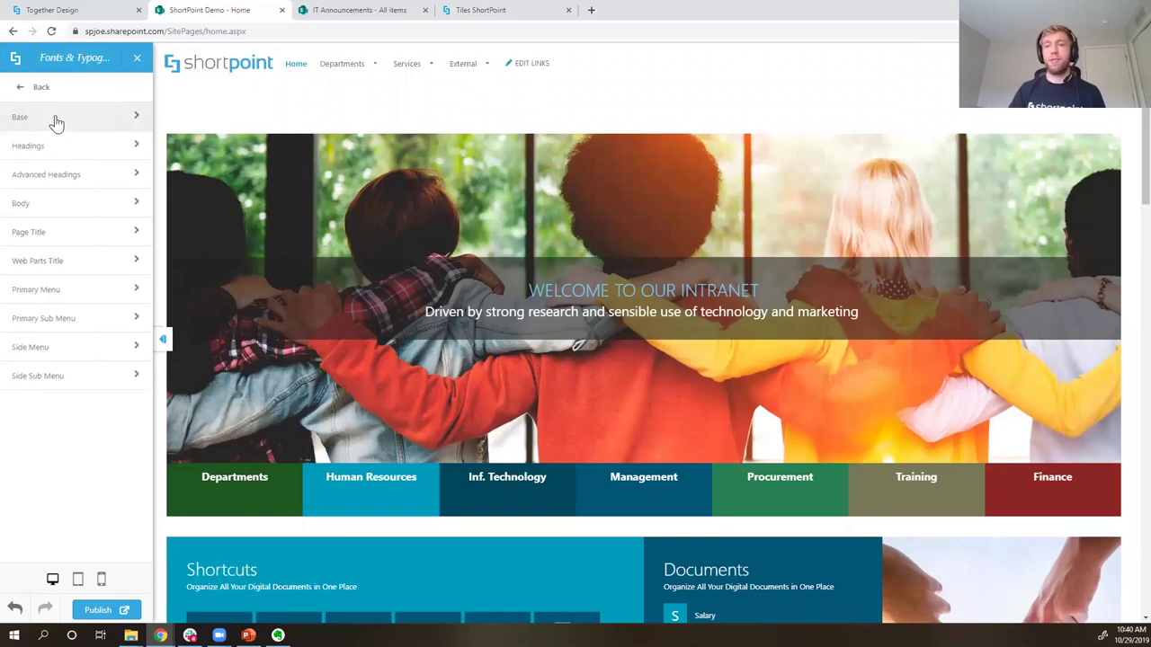
click(56, 119)
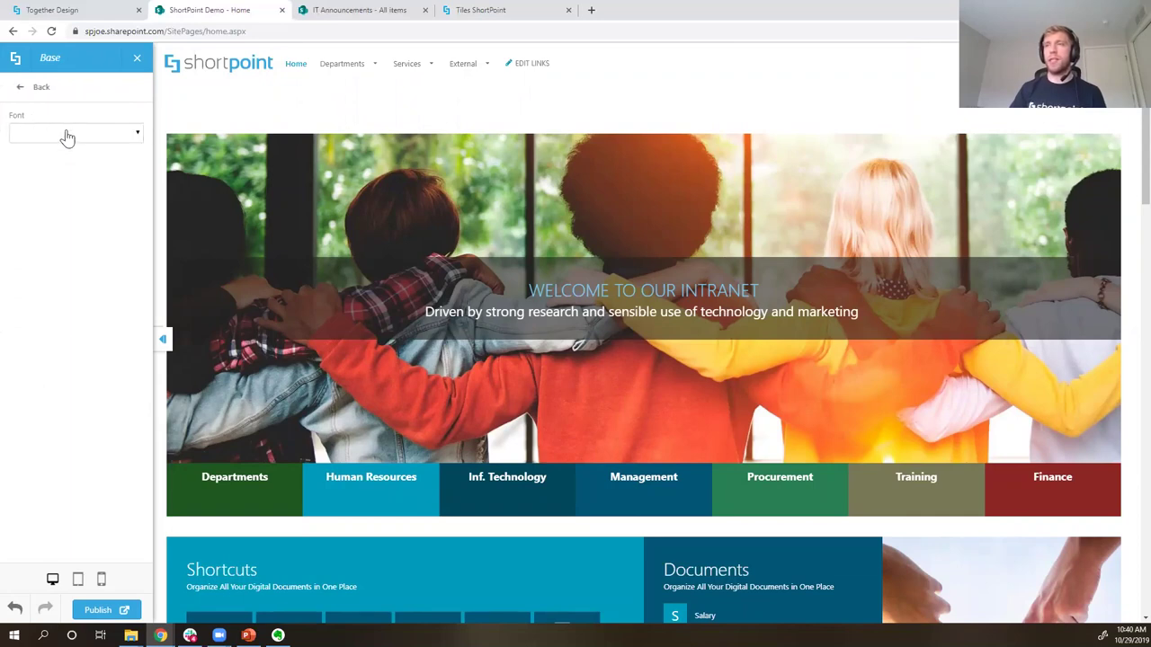
click(68, 136)
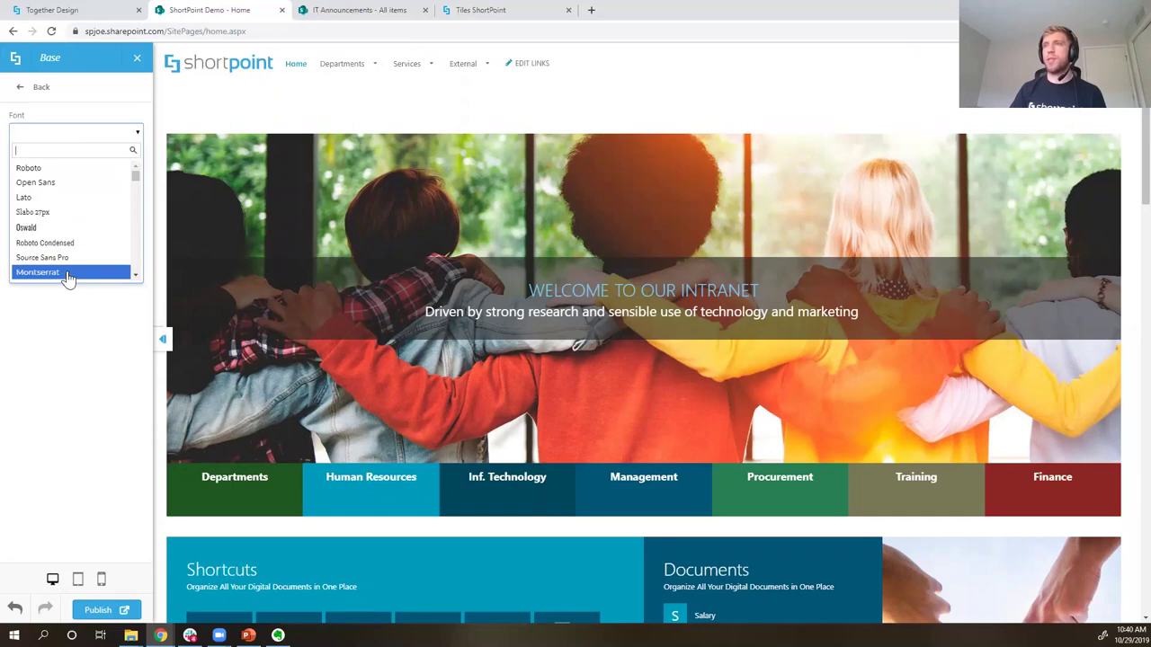
click(78, 277)
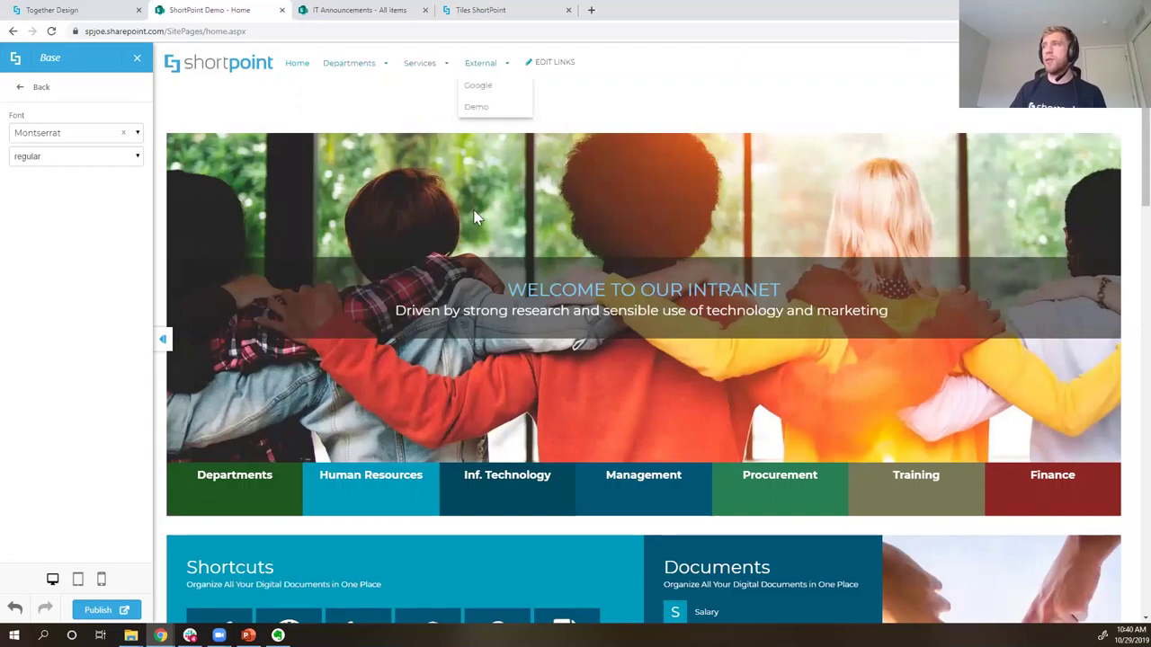
scroll(640, 258, down, 2)
scroll(622, 234, down, 2)
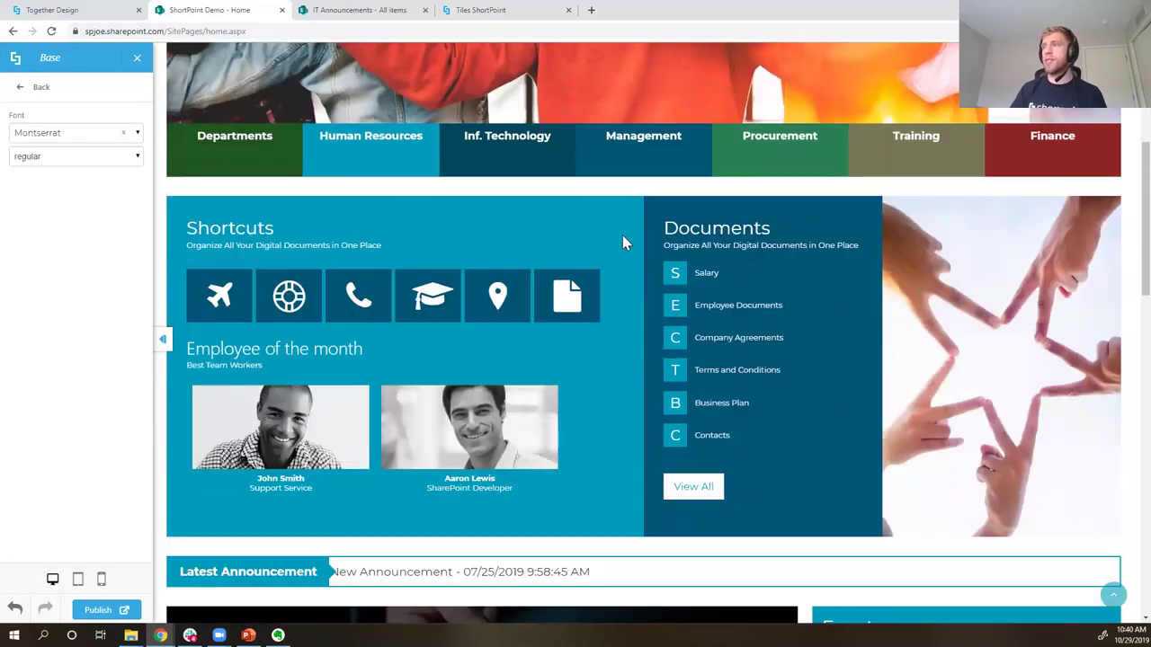
scroll(622, 234, up, 3)
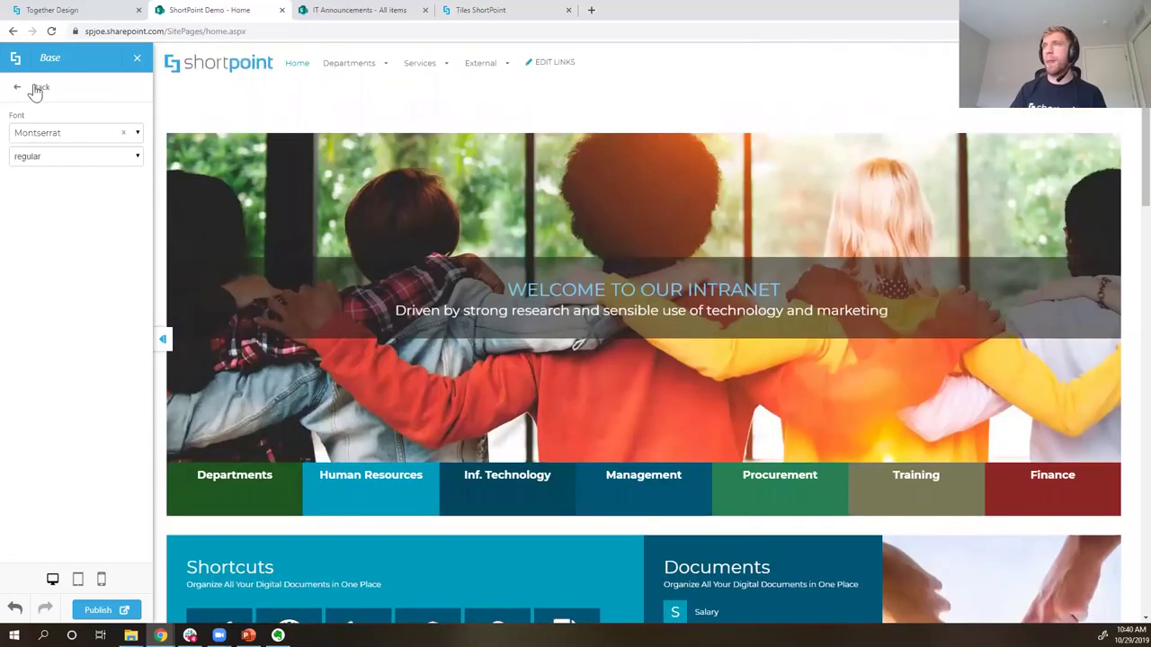
- Set the Primary Menu text size to 15 px and its font style to all capitals
click(36, 90)
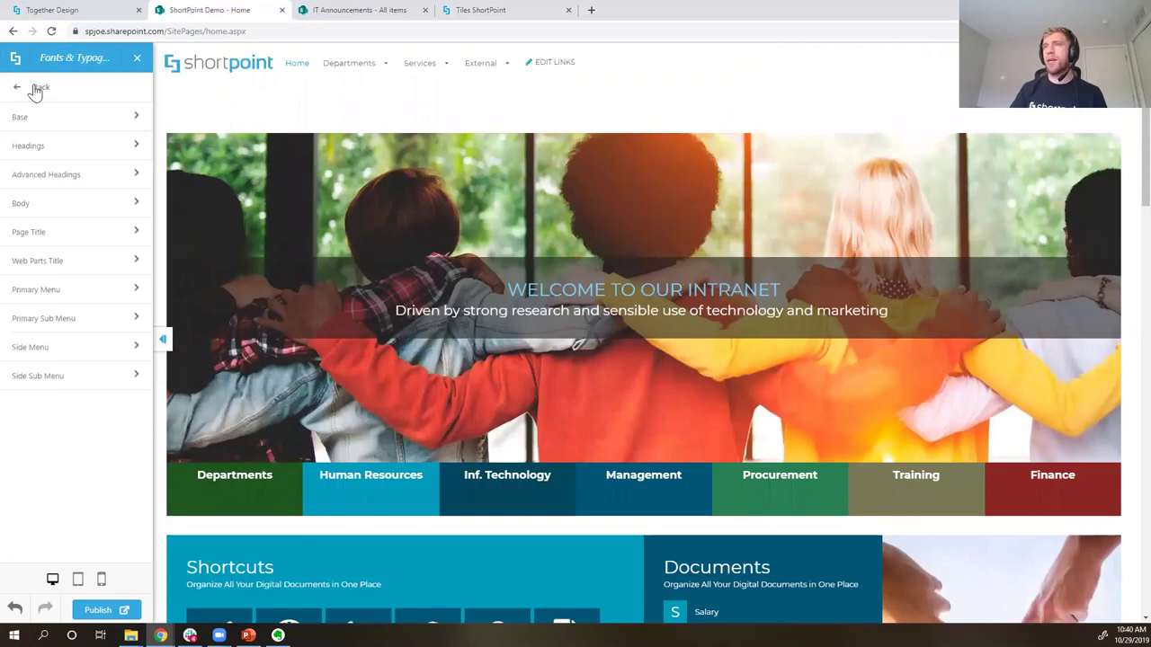
click(56, 294)
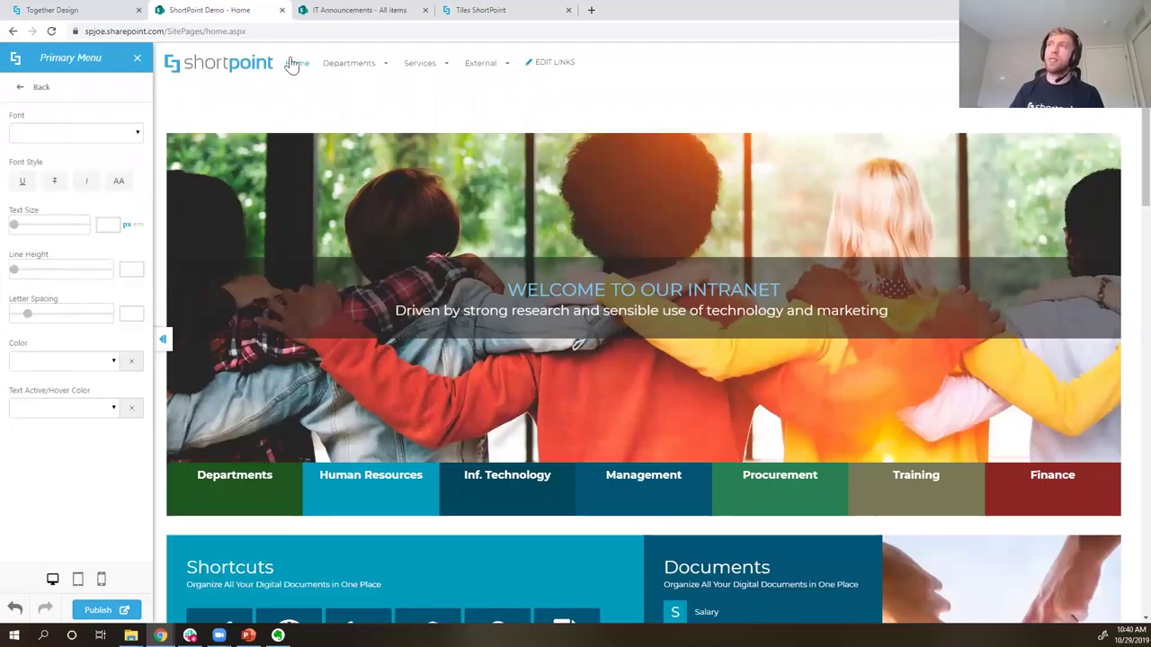
click(113, 225)
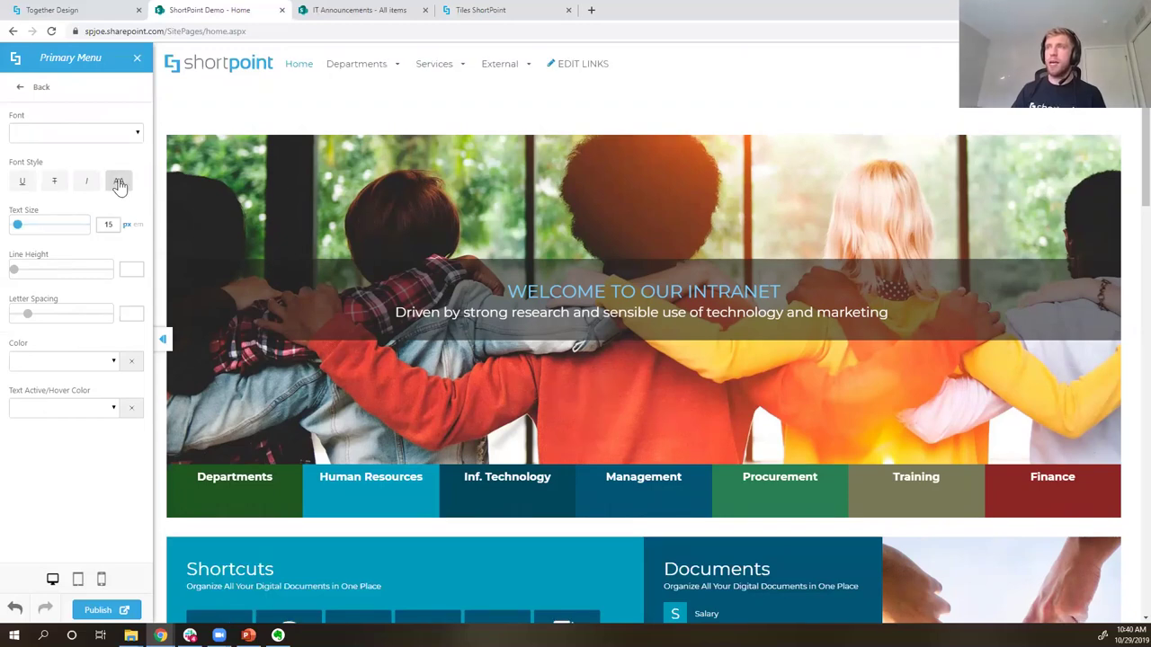
click(118, 183)
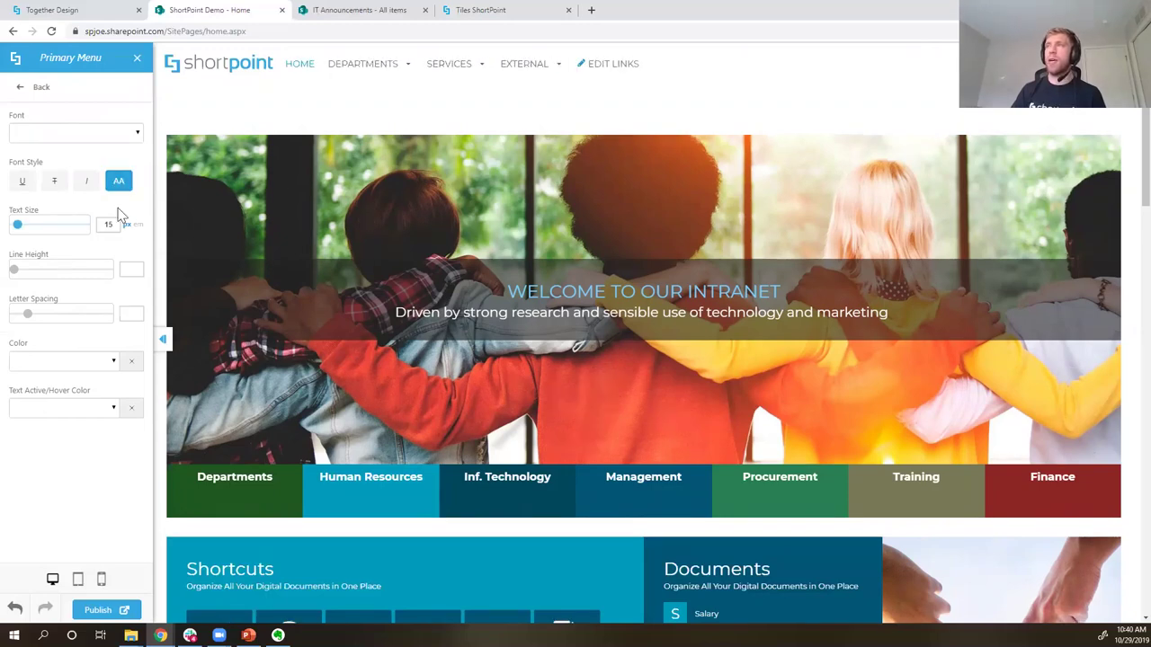
click(18, 86)
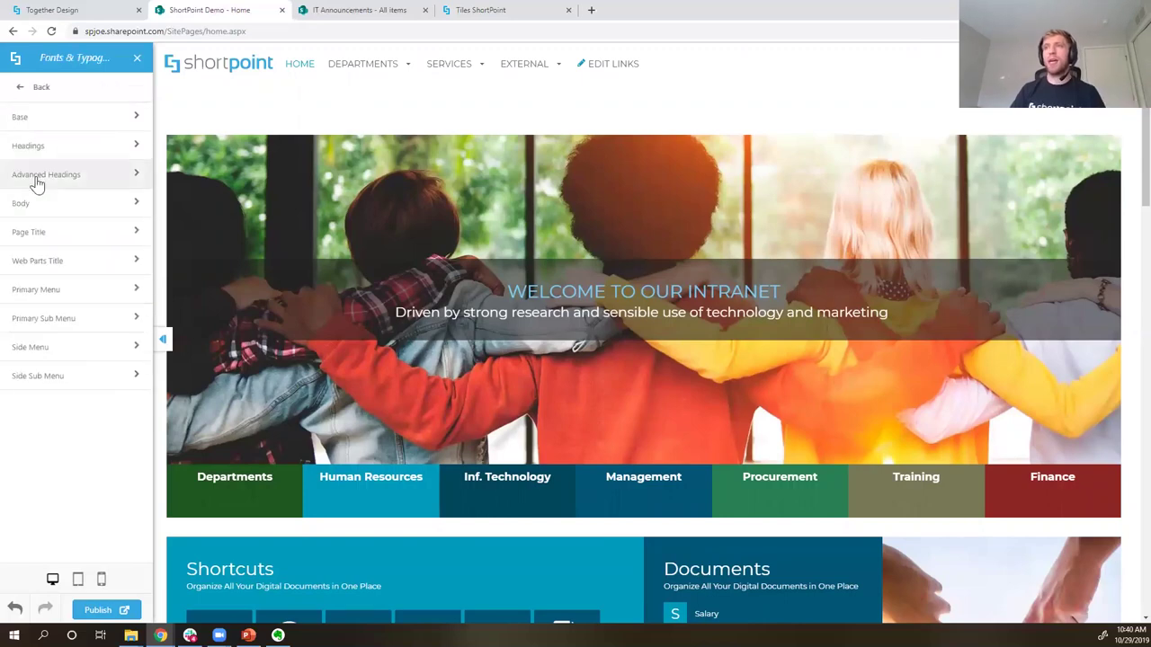
- Make the site header full width and enable its header shadow
click(18, 87)
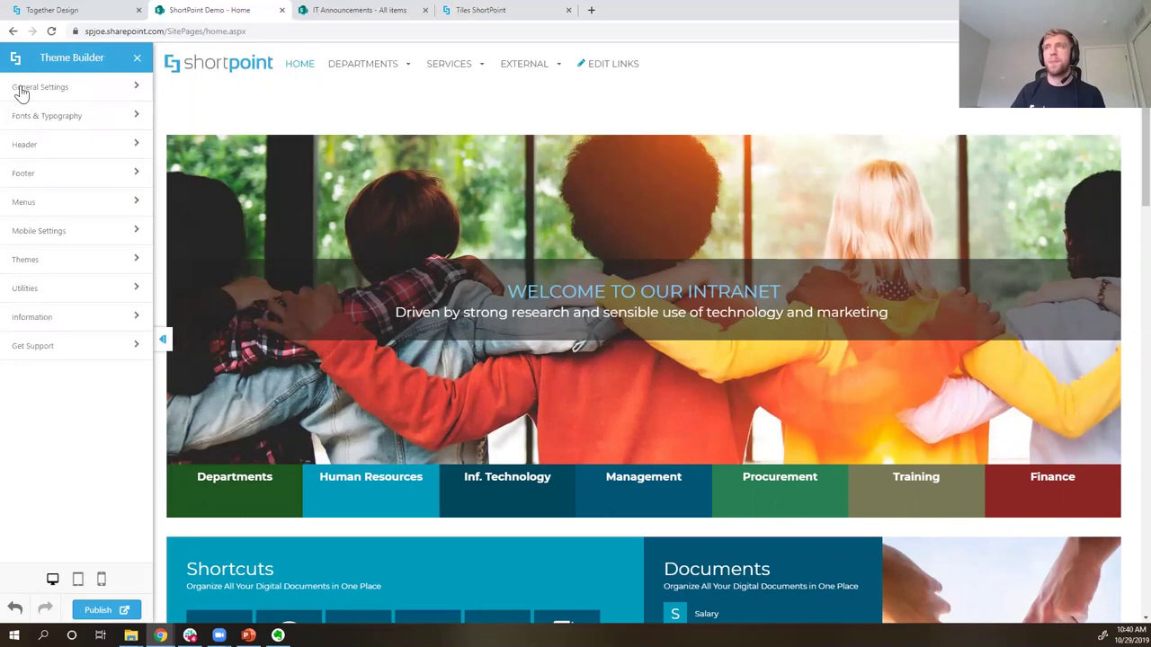
click(46, 155)
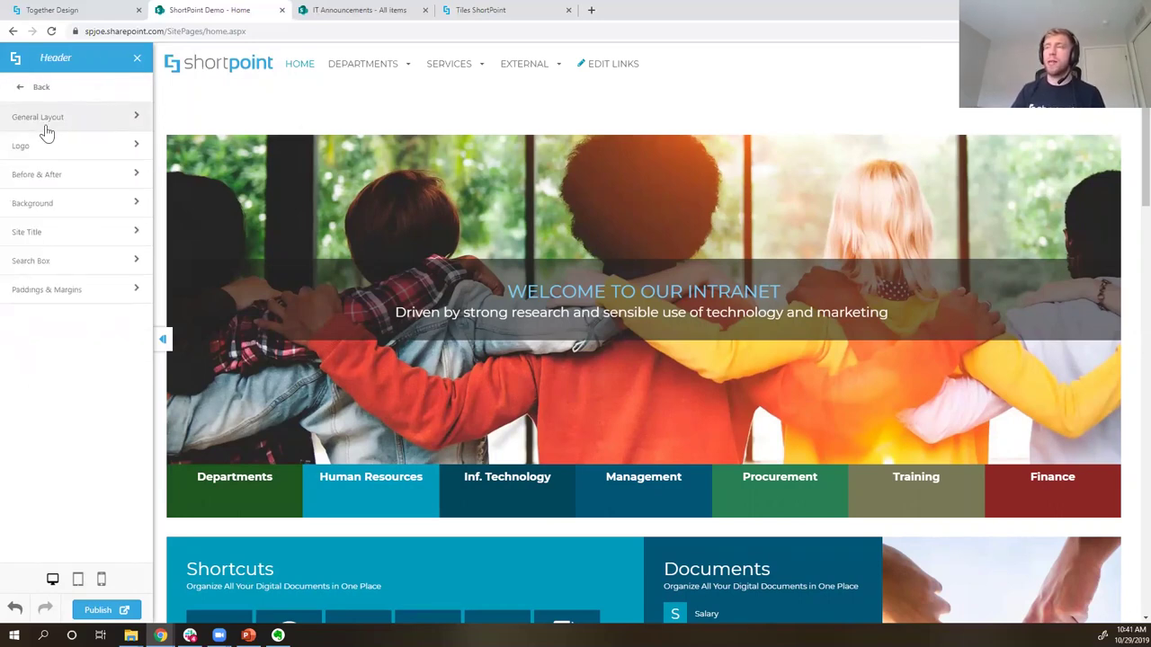
click(46, 132)
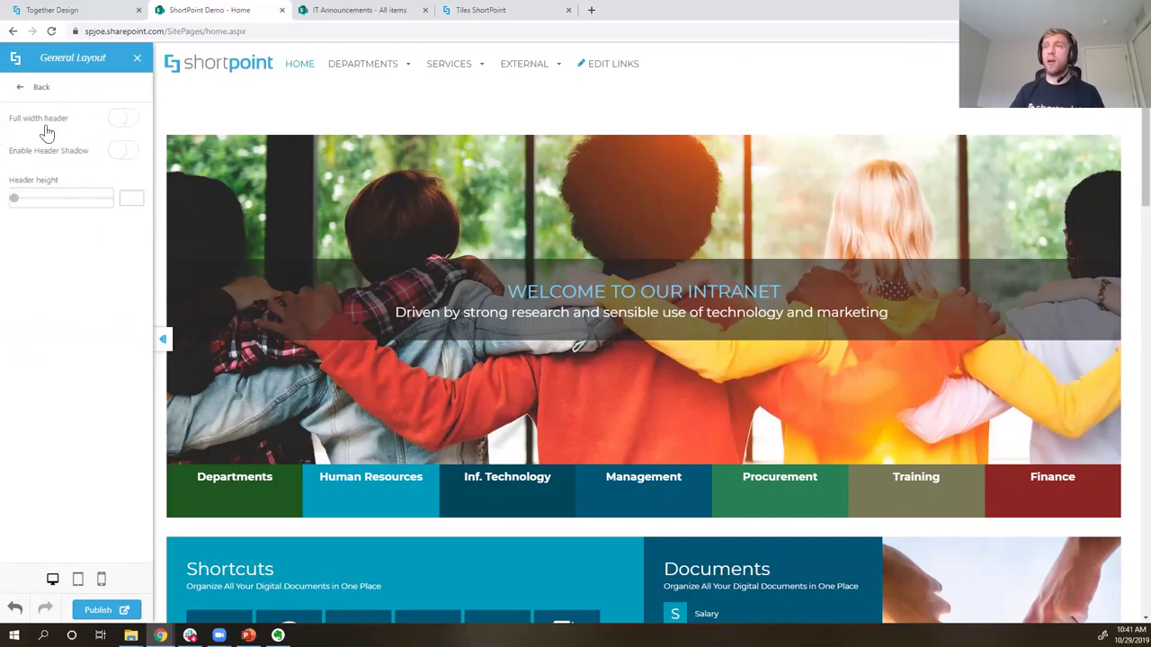
click(121, 119)
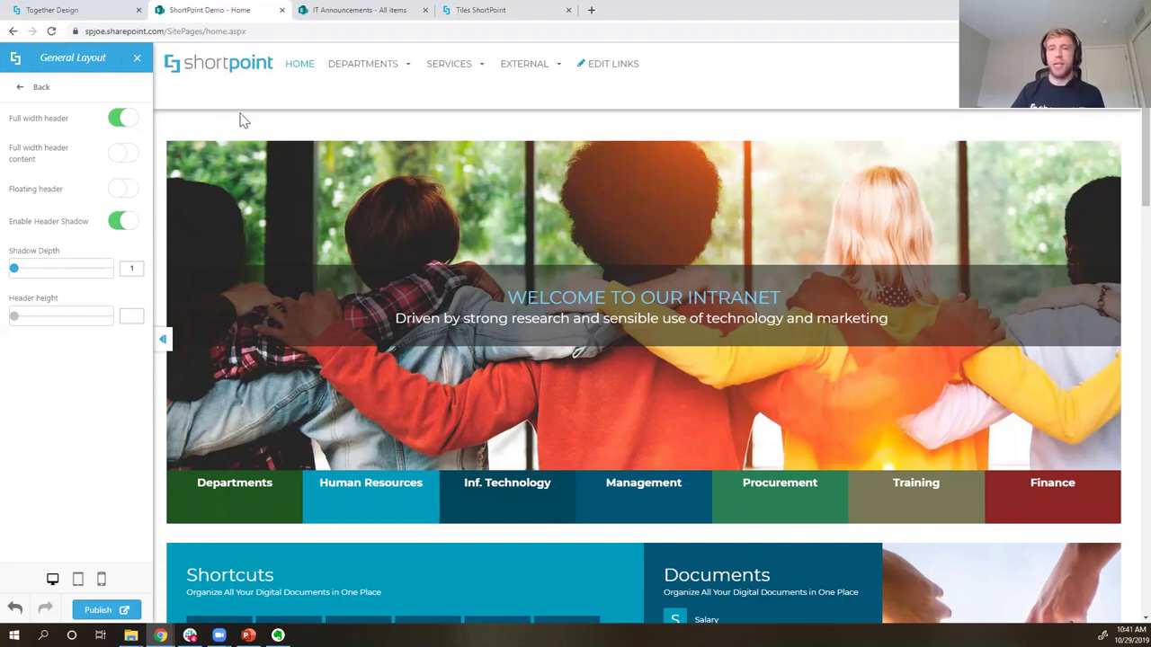
- Toggle the header shadow off and back on, and enable the floating header, checking its behavior down the home page
click(121, 225)
click(122, 225)
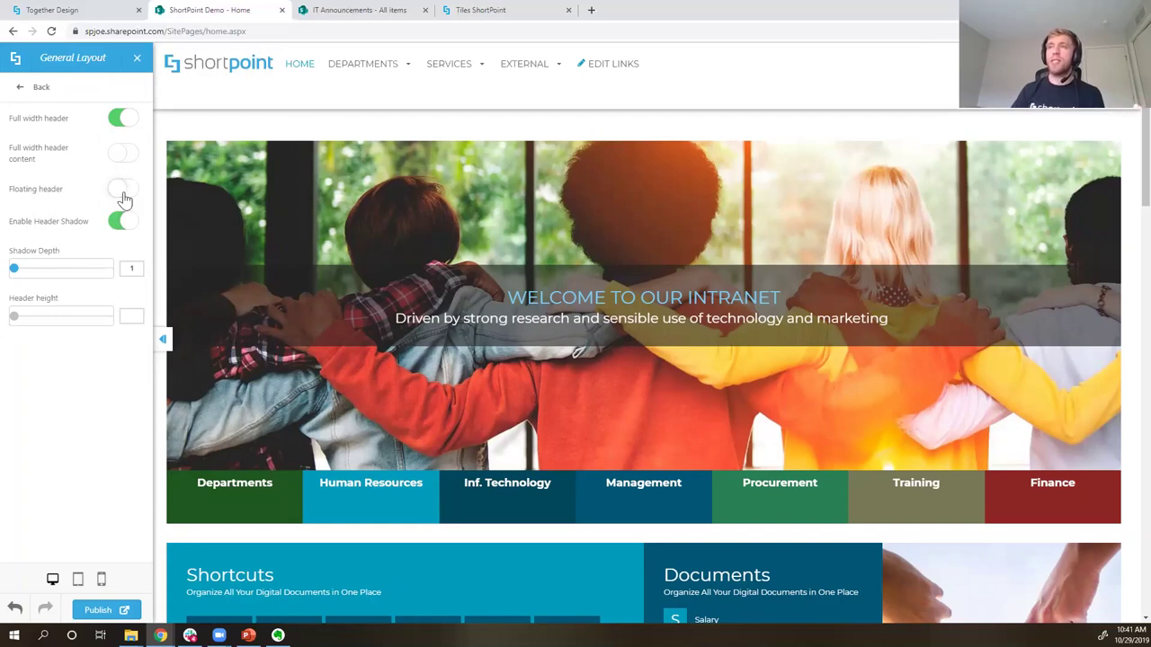
click(123, 191)
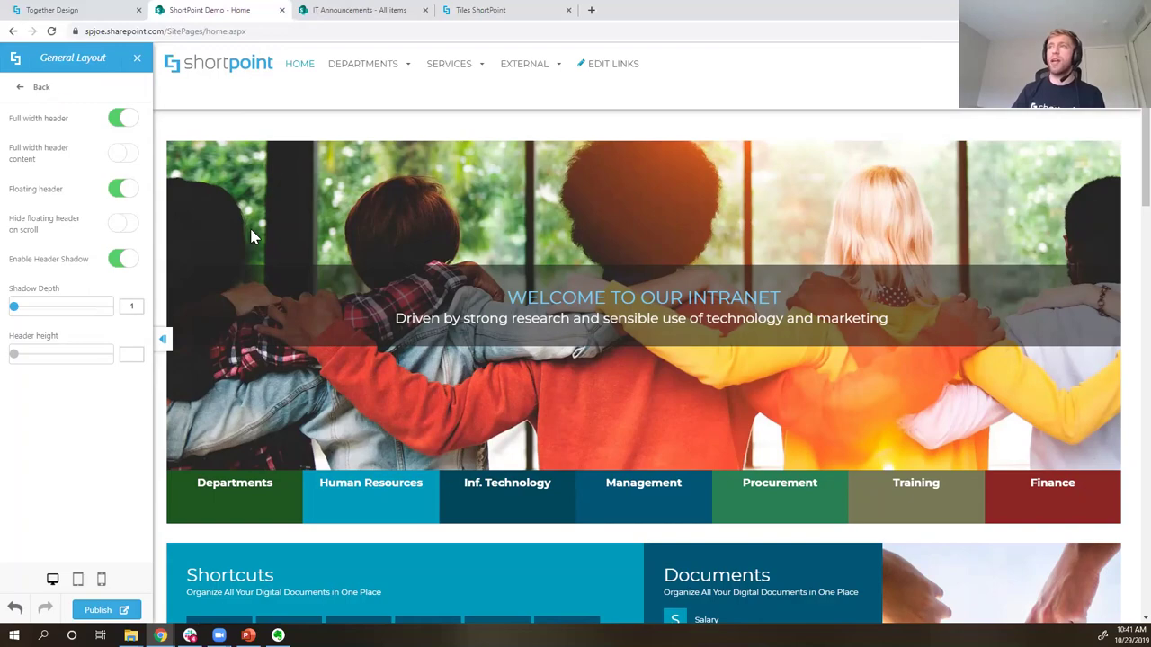
scroll(252, 236, down, 6)
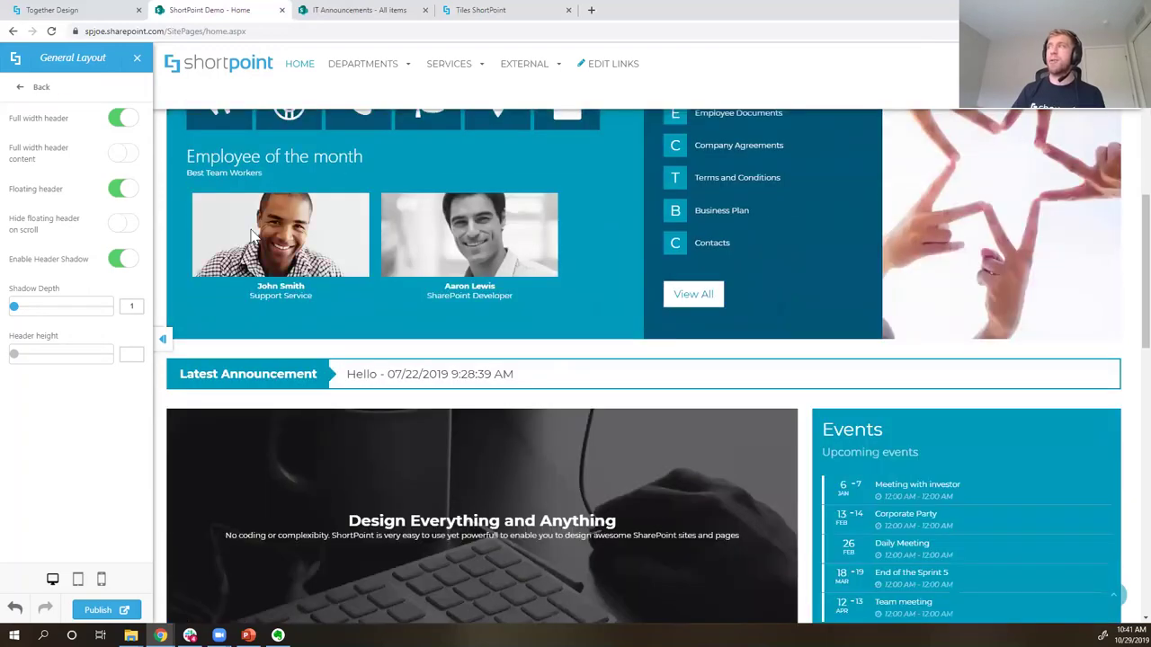
scroll(252, 236, down, 5)
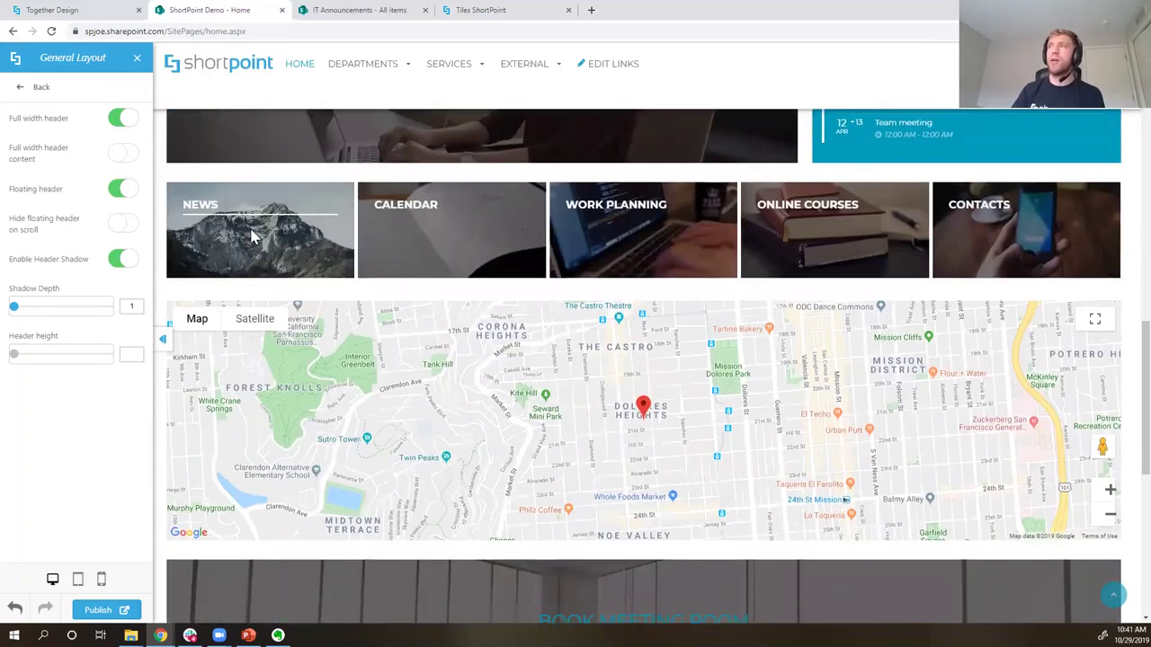
scroll(251, 236, up, 12)
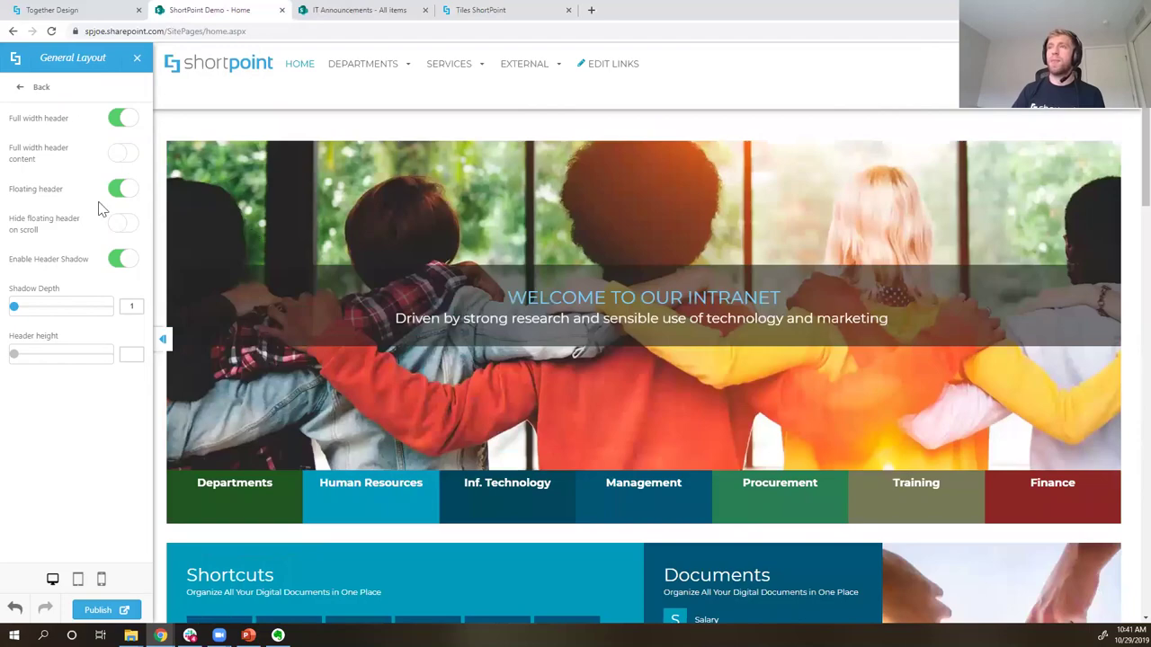
- Enable hiding the floating header on scroll and try it in both directions on the home page
click(112, 225)
scroll(340, 316, down, 5)
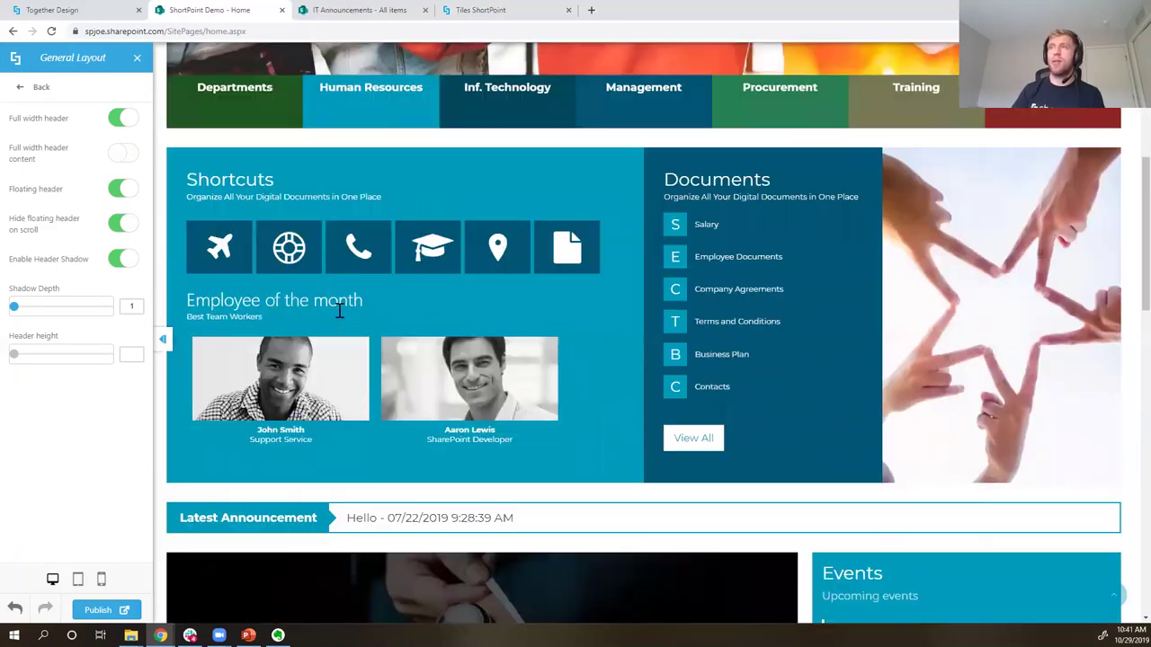
scroll(339, 310, up, 2)
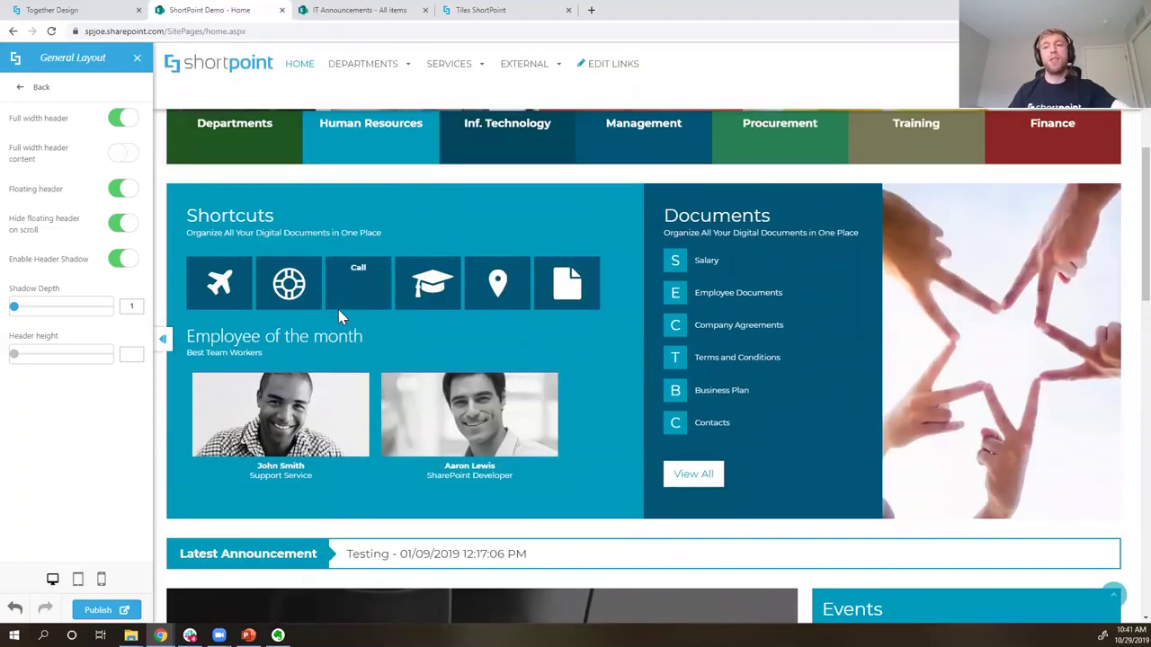
scroll(338, 315, up, 1)
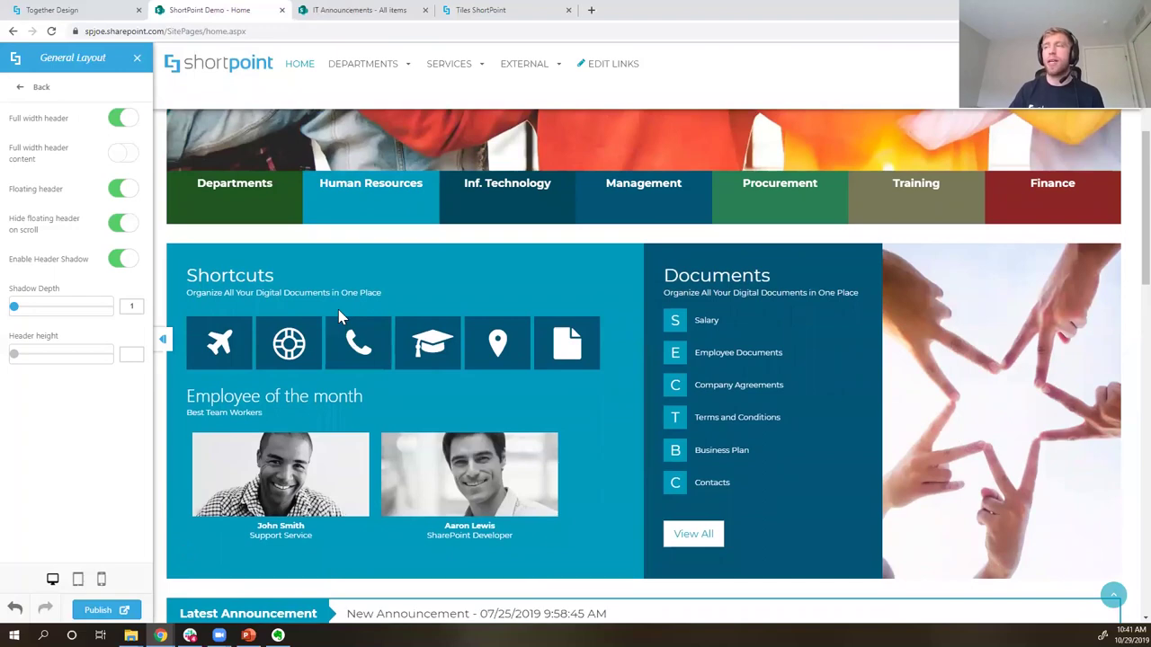
- Set the header's background color overlay to primary
click(29, 90)
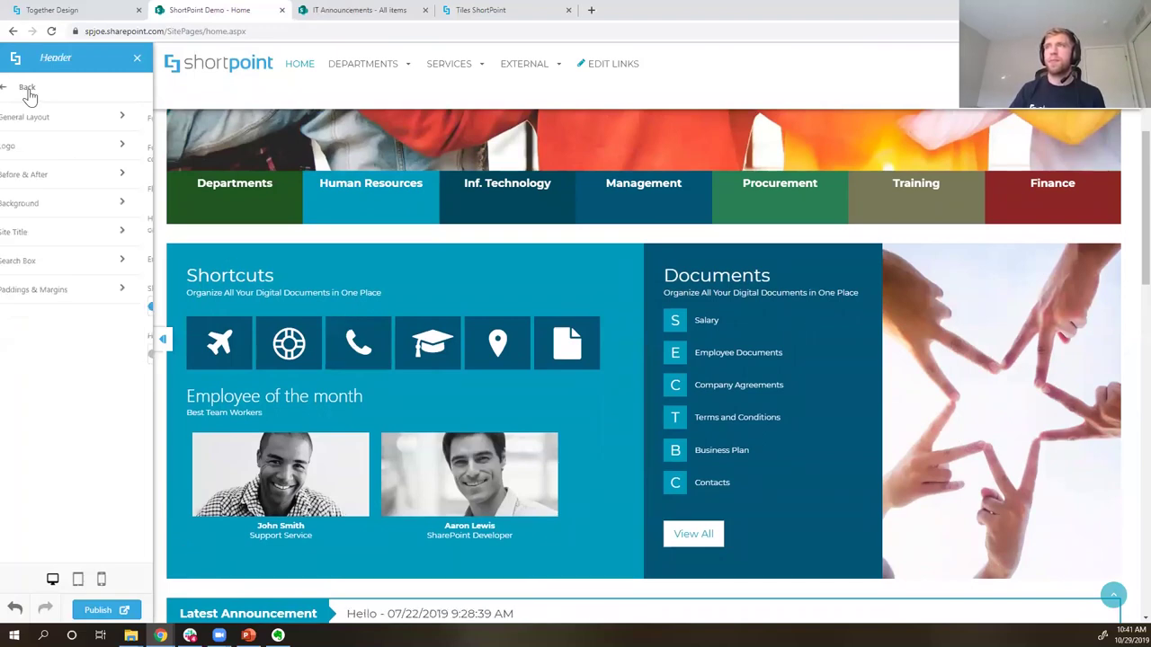
click(52, 213)
click(56, 185)
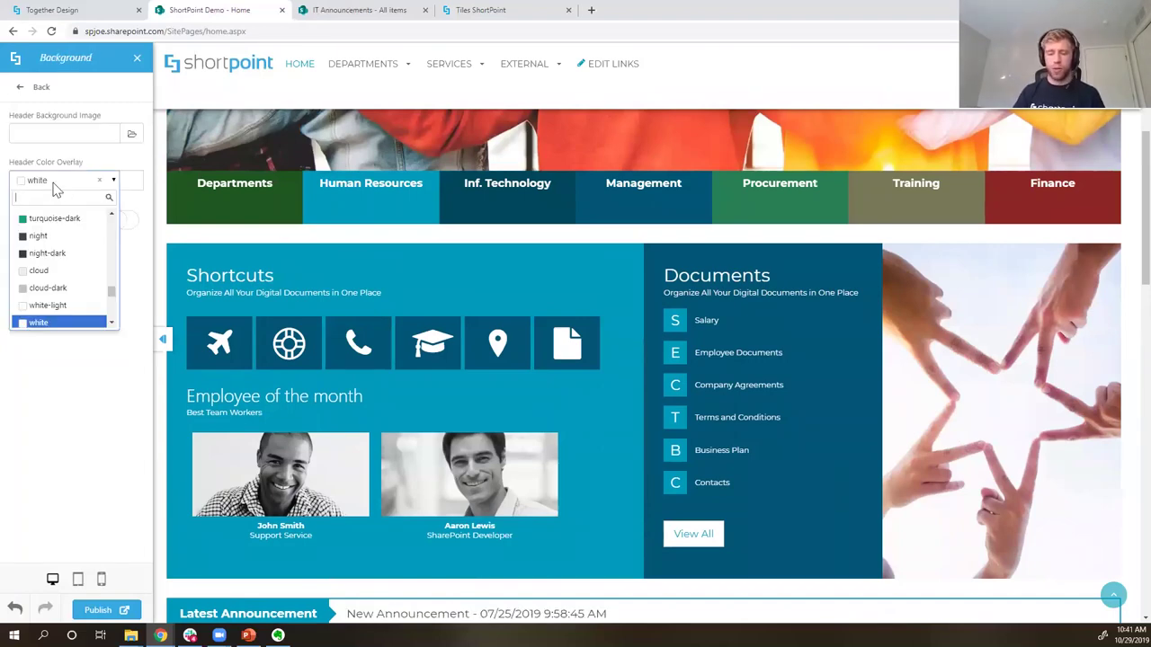
text(primar)
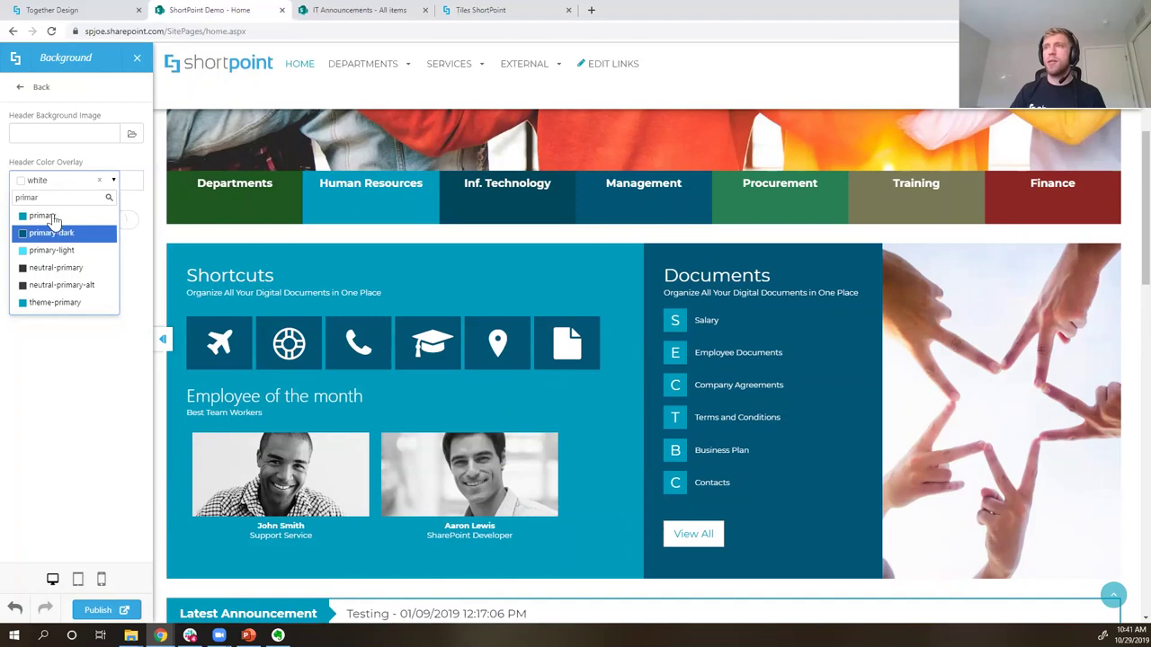
click(54, 220)
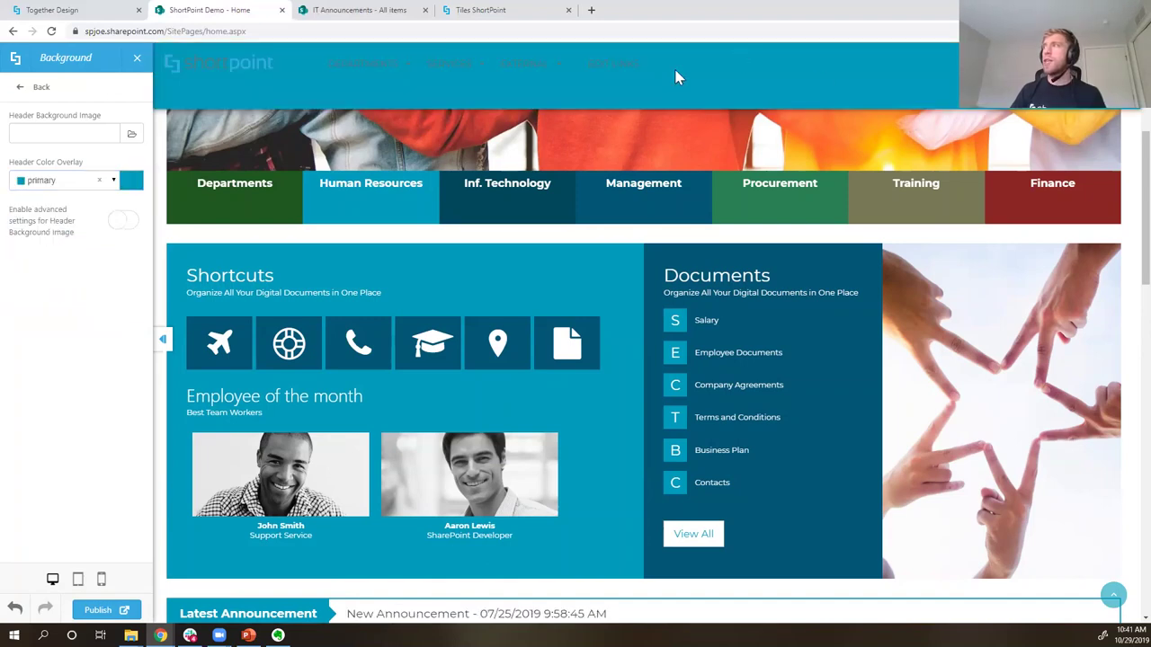
click(34, 94)
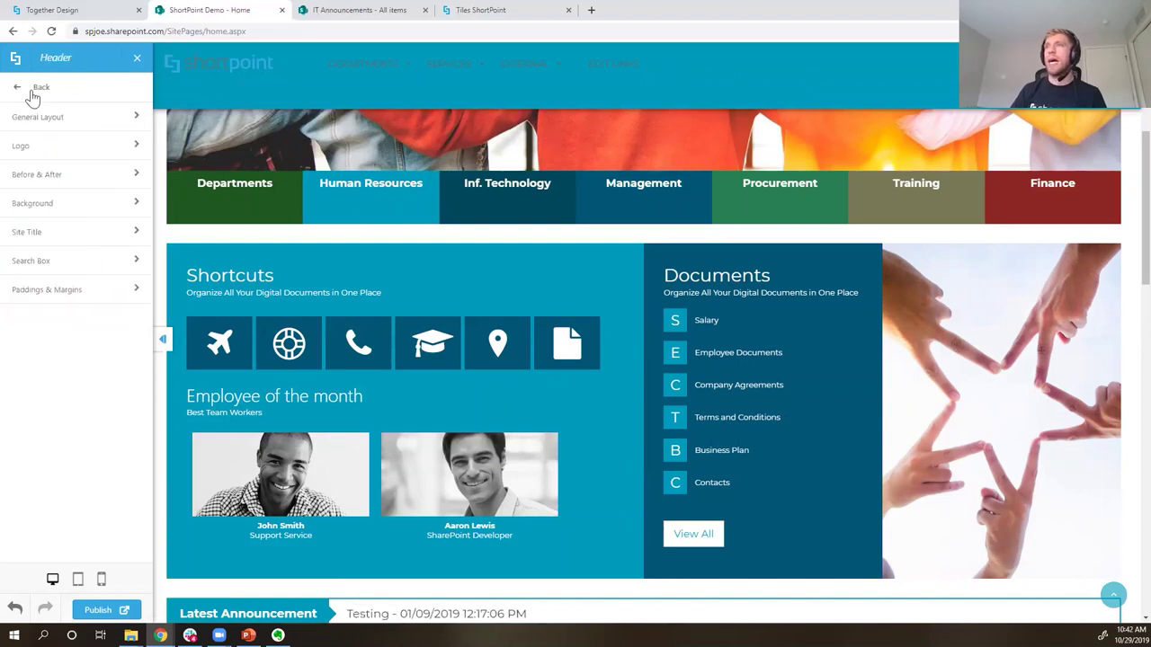
click(34, 90)
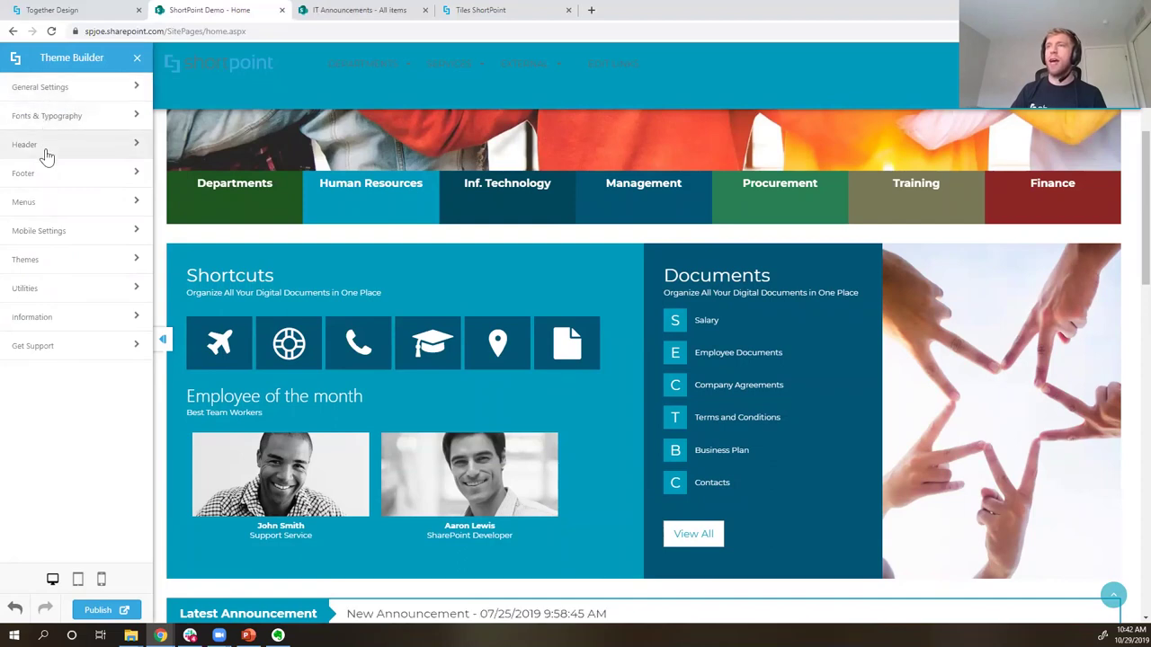
- Set the menu's background color to primary-dark and its text color to white
click(41, 211)
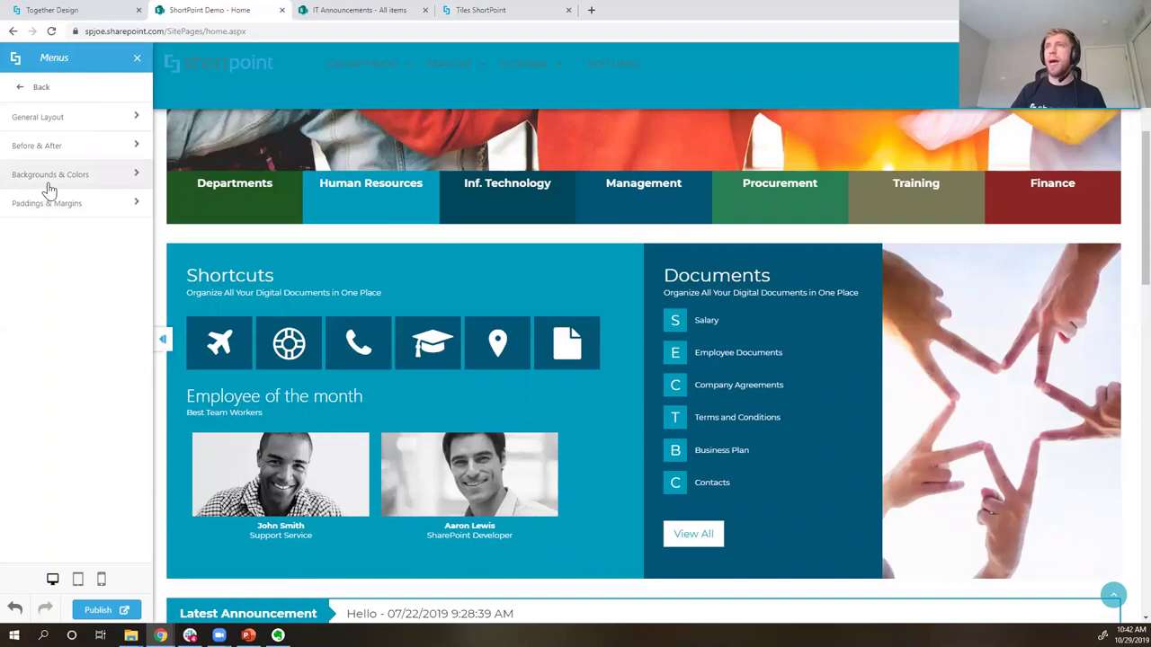
click(50, 189)
click(50, 140)
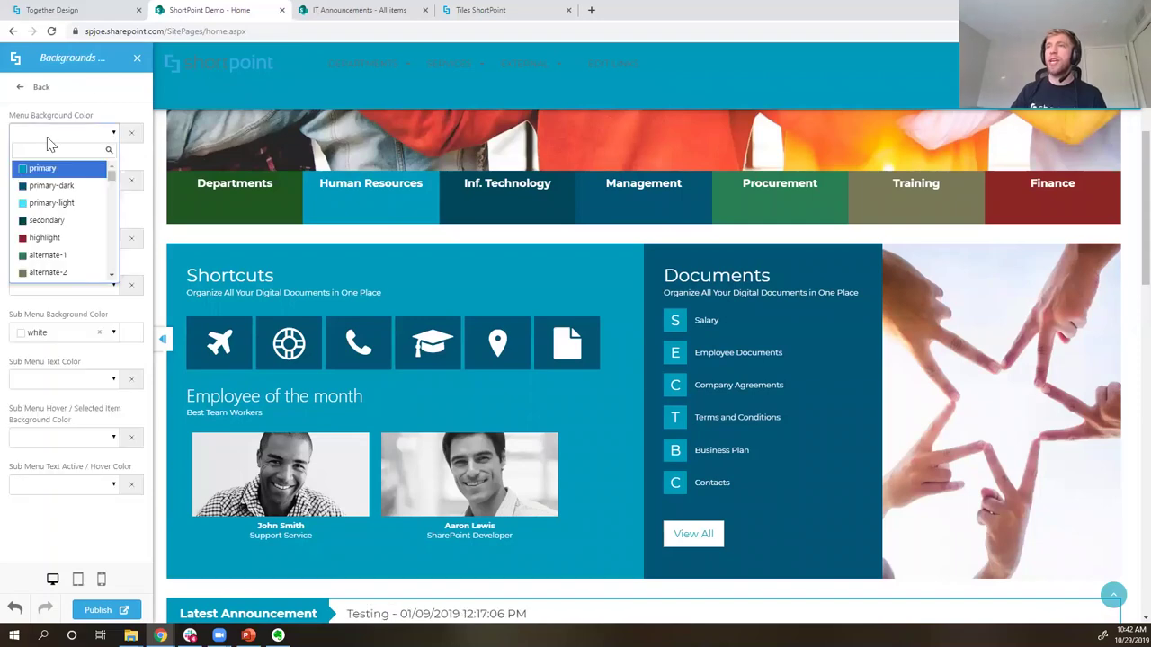
click(41, 187)
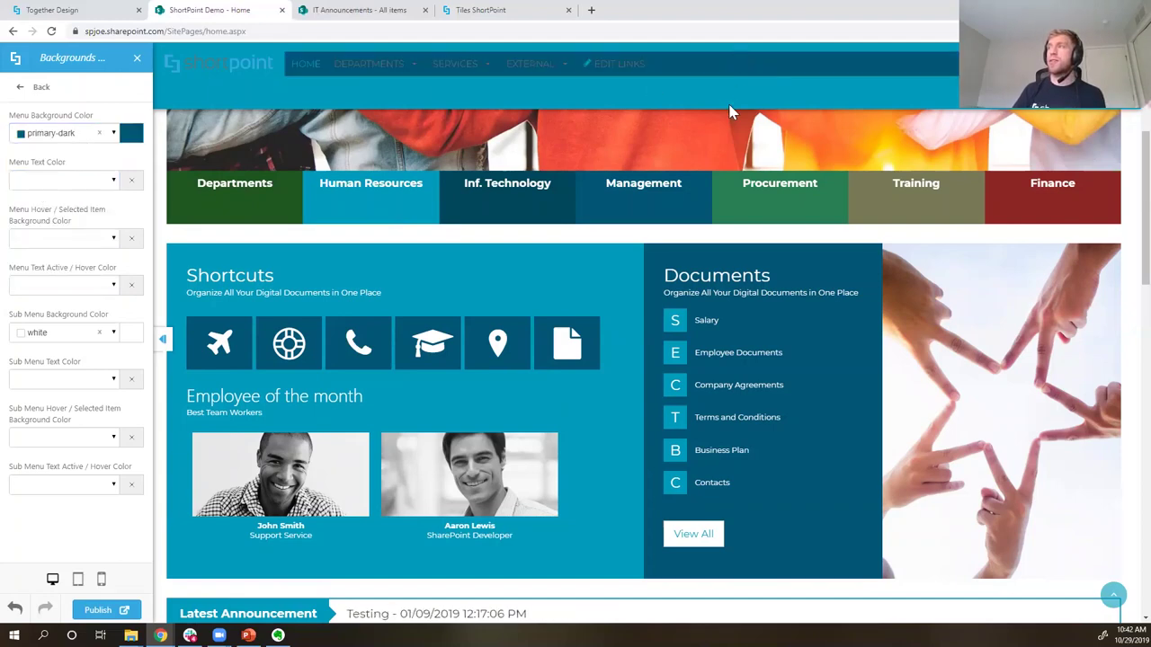
click(99, 181)
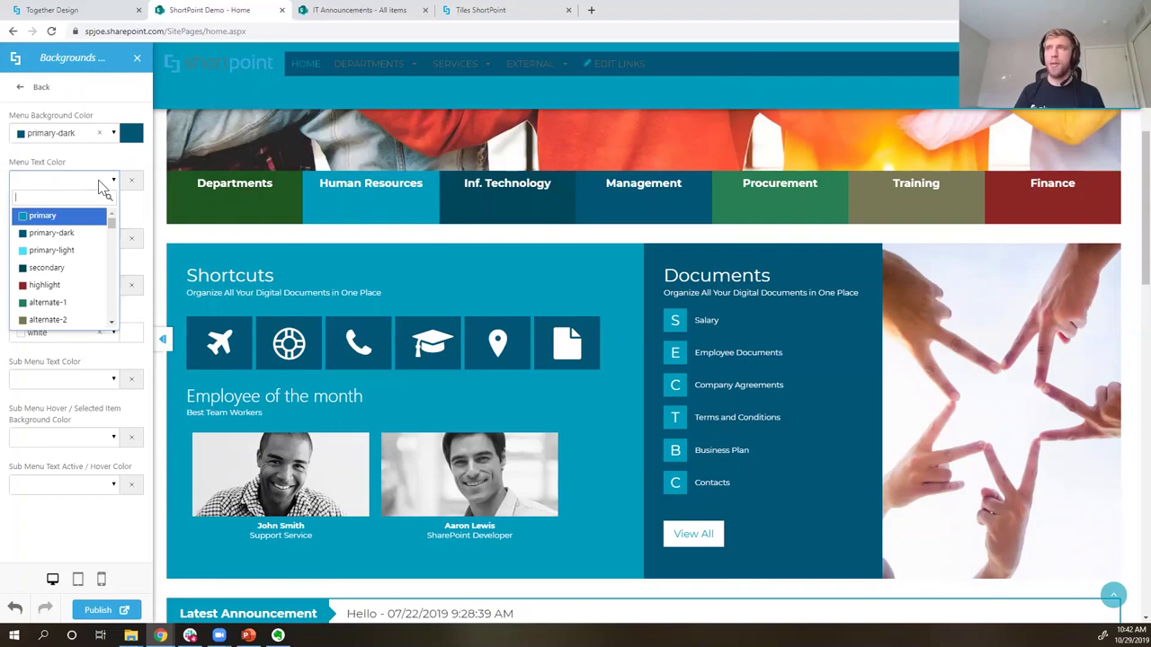
text(white)
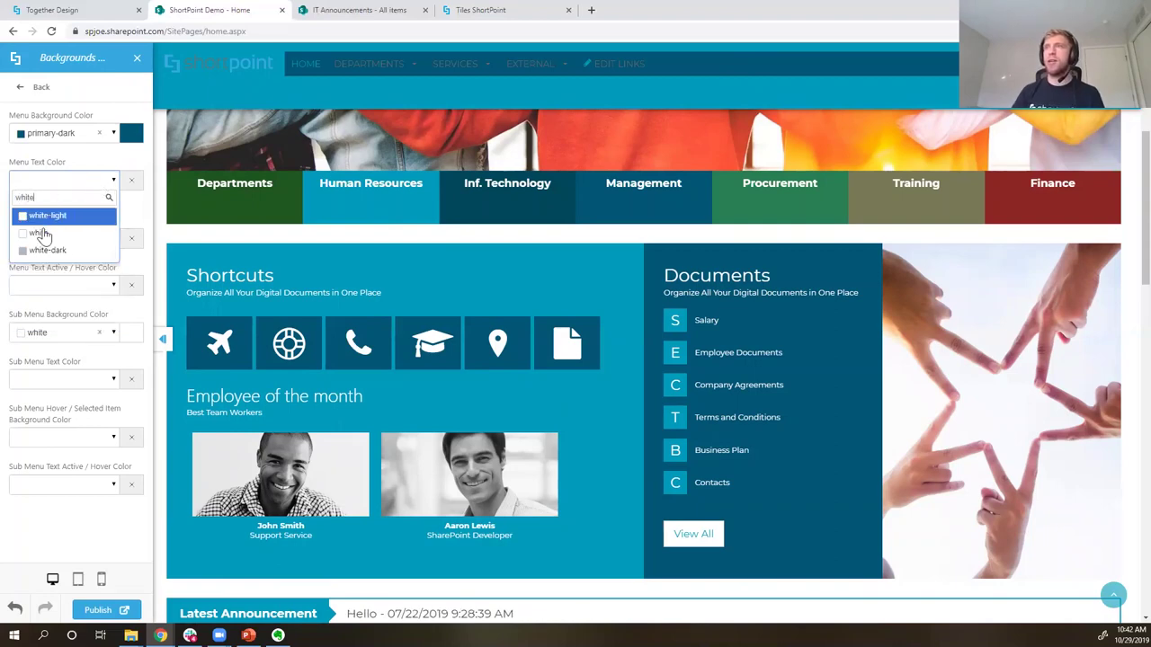
click(45, 233)
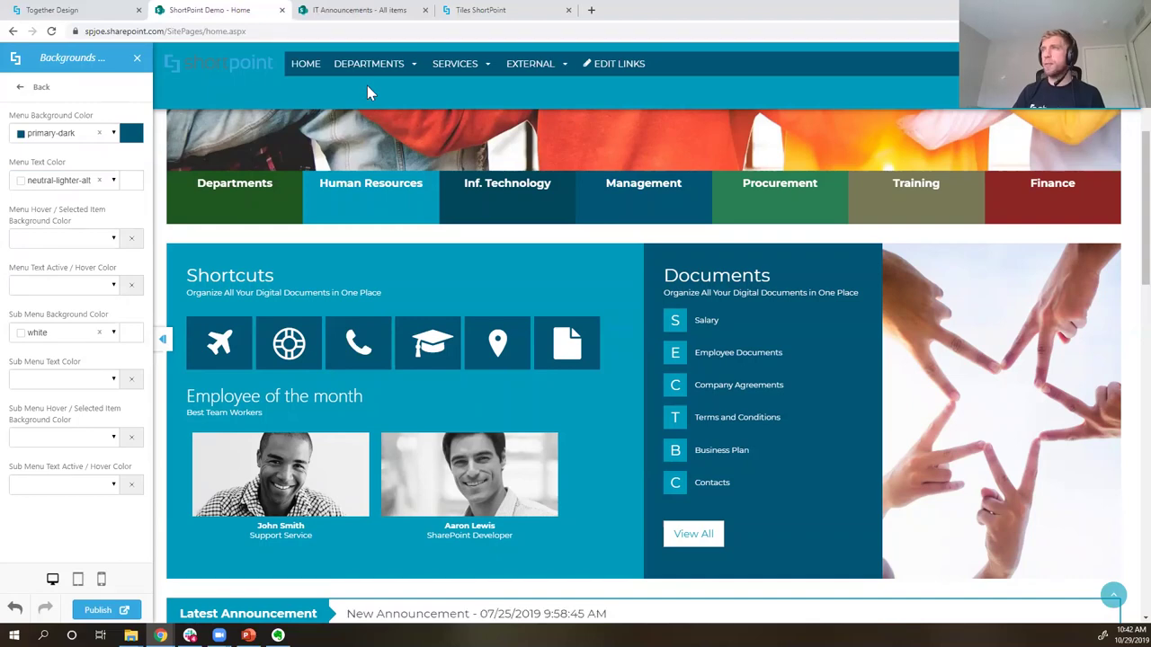
- Set the sub menu hover/selected item background to primary-dark and its active/hover text color to white, checking the header's drop-down menus
mouse_move(393, 69)
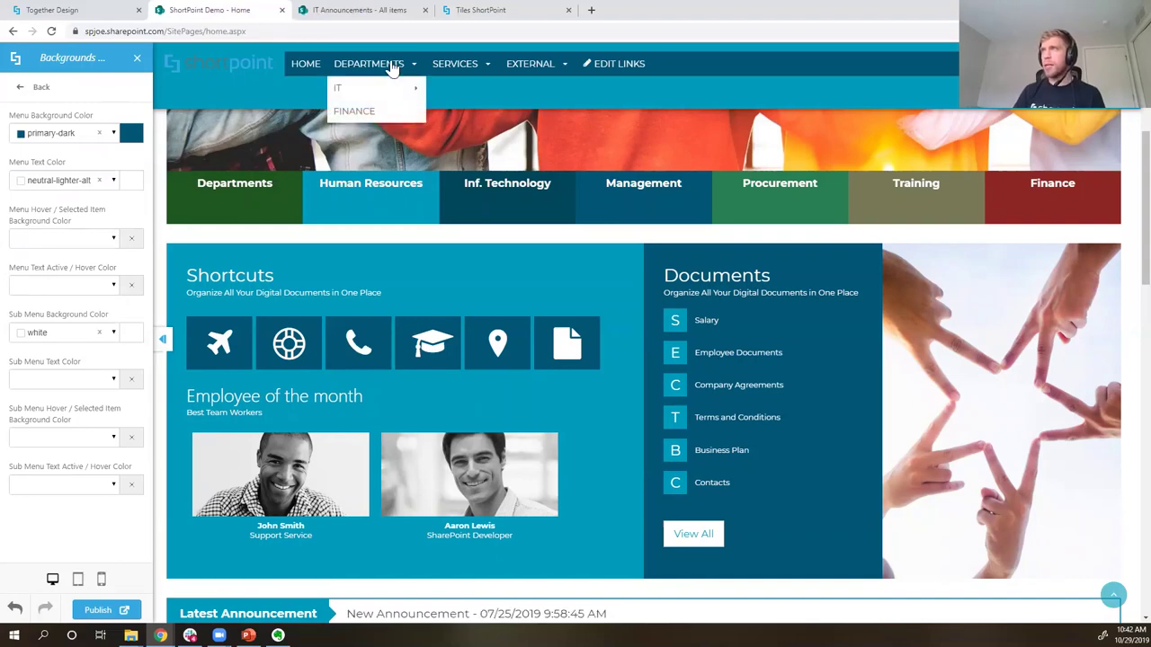
mouse_move(451, 72)
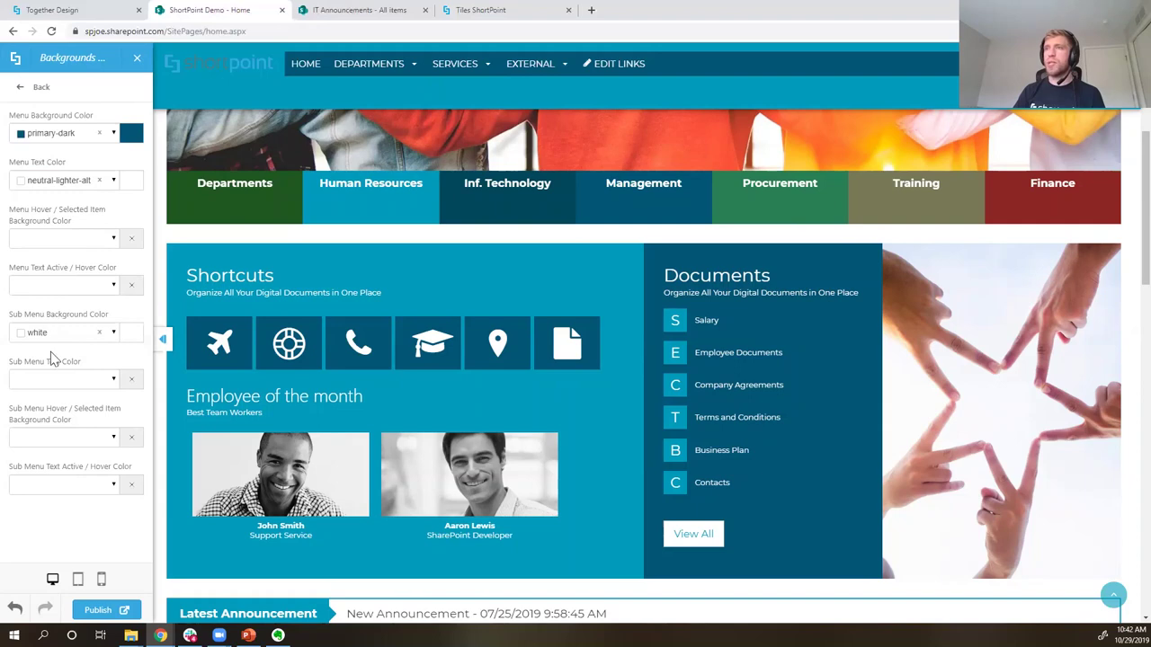
click(42, 440)
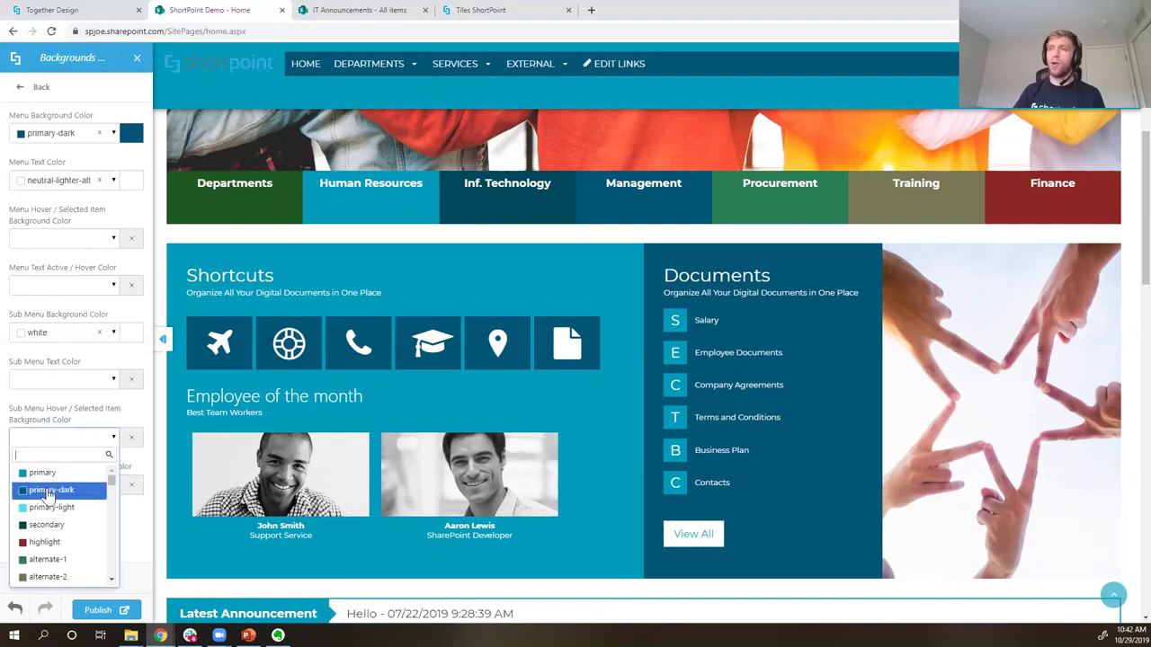
click(46, 489)
click(47, 485)
text(white)
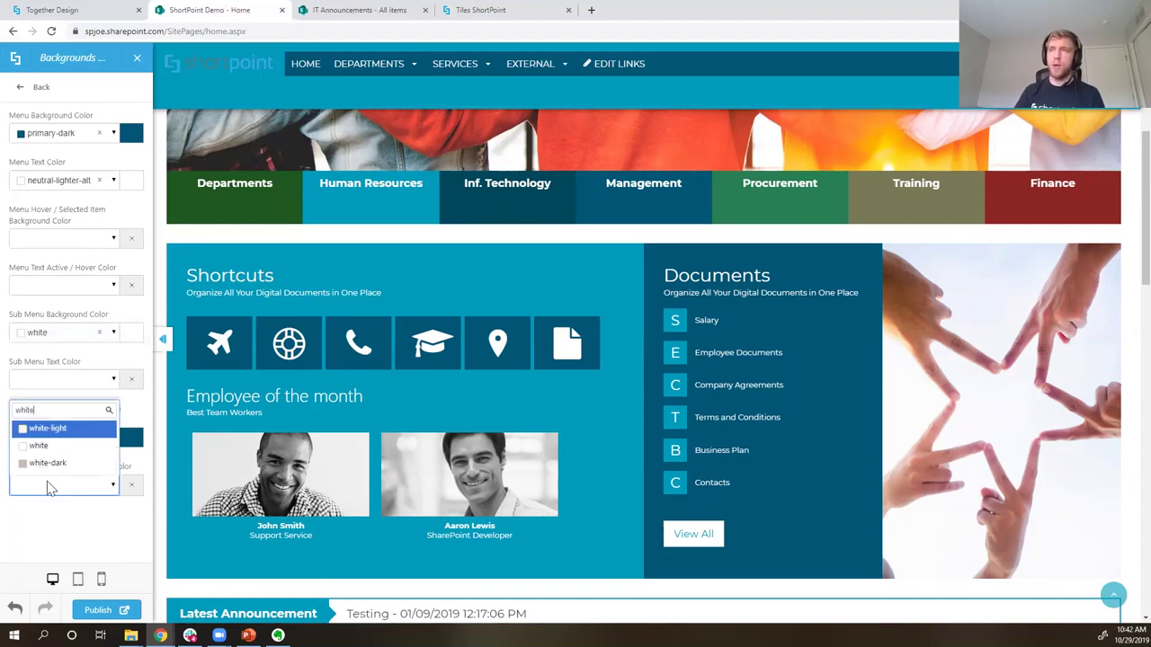
click(52, 446)
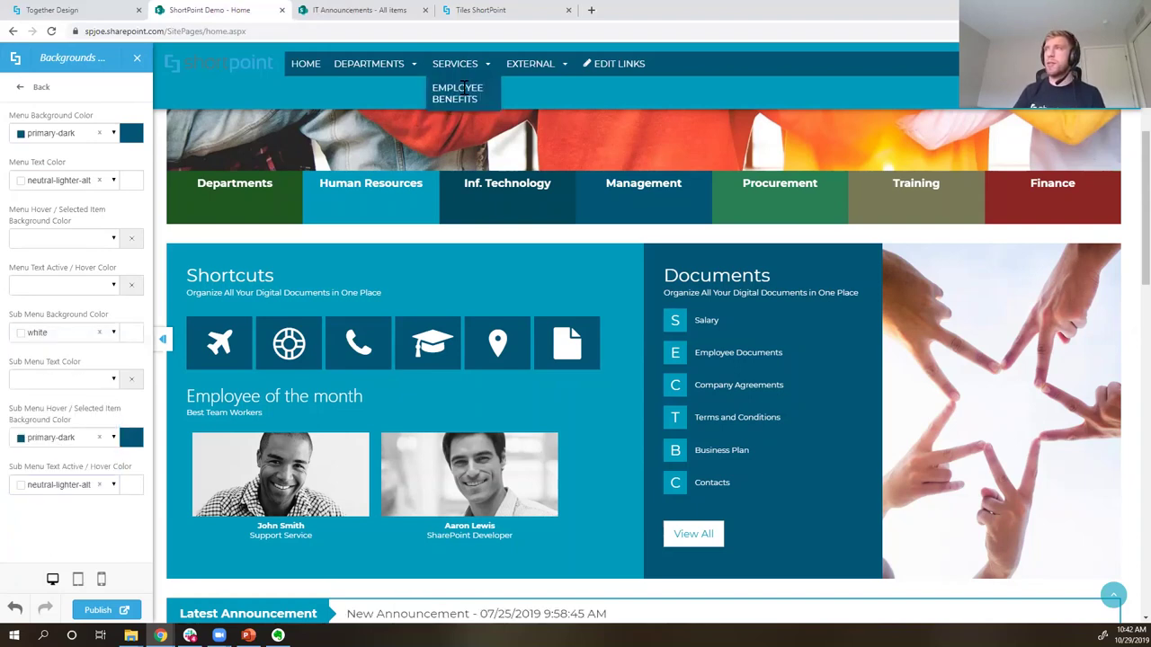
mouse_move(521, 67)
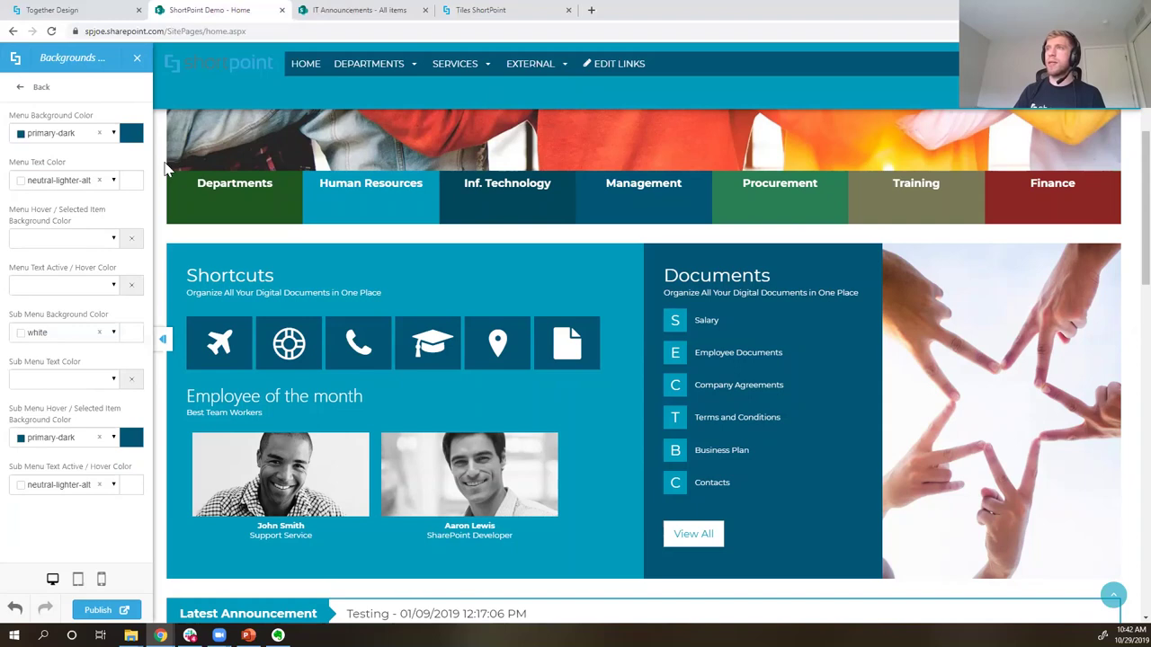
- Set the menu alignment to Right in the menu's general layout
click(20, 88)
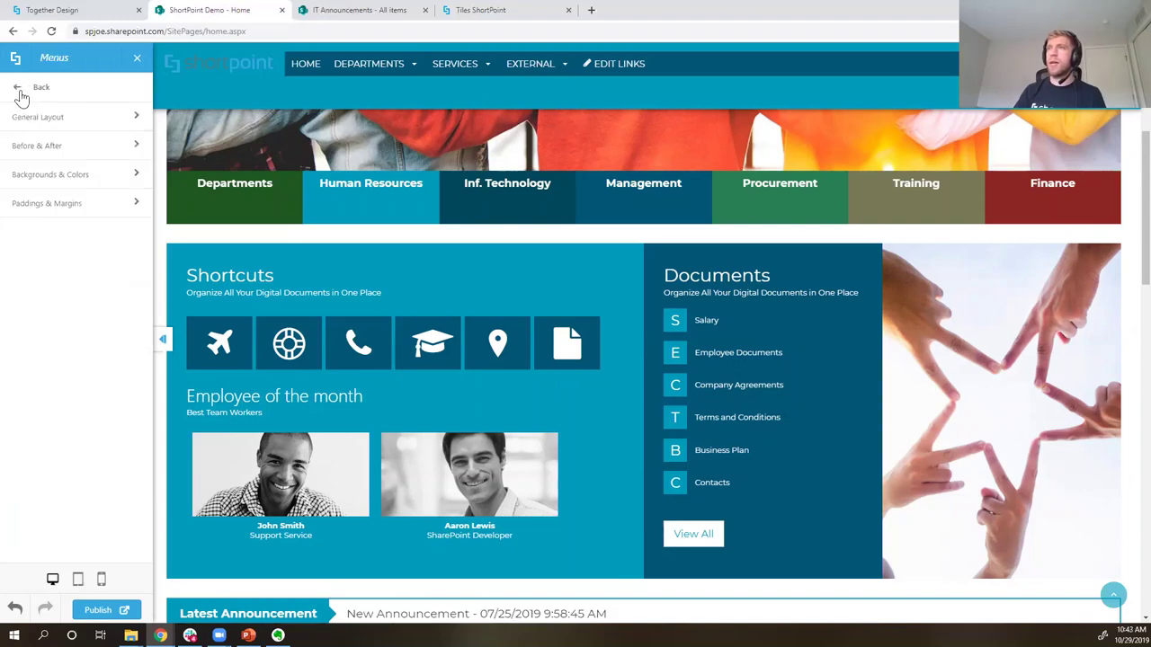
click(43, 117)
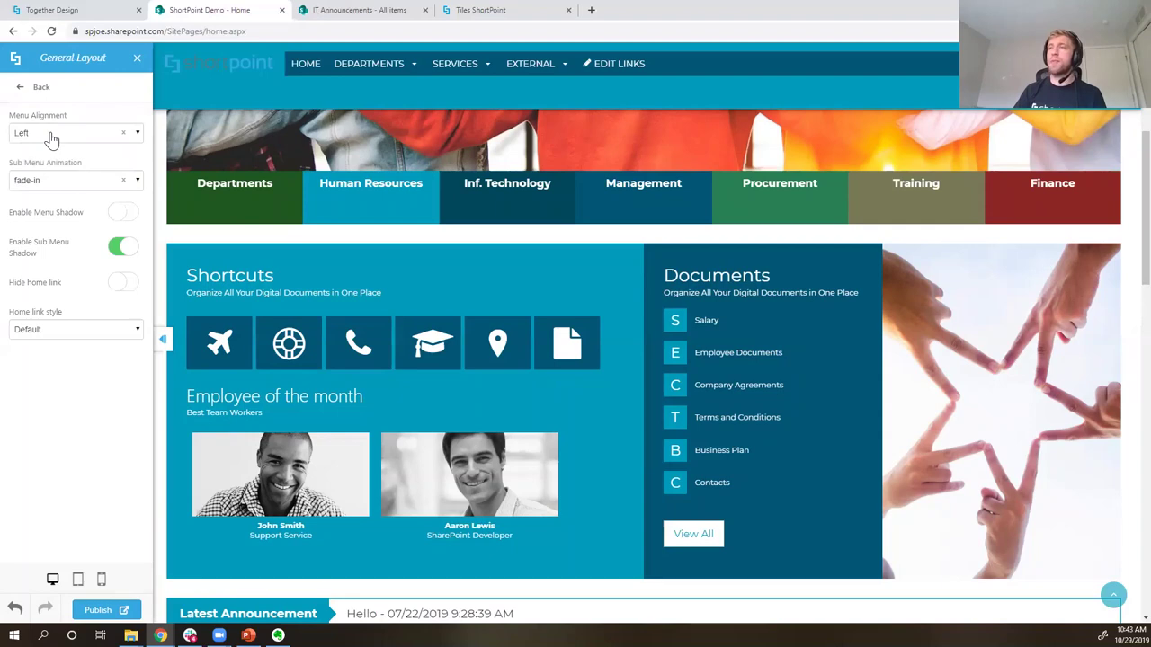
click(52, 136)
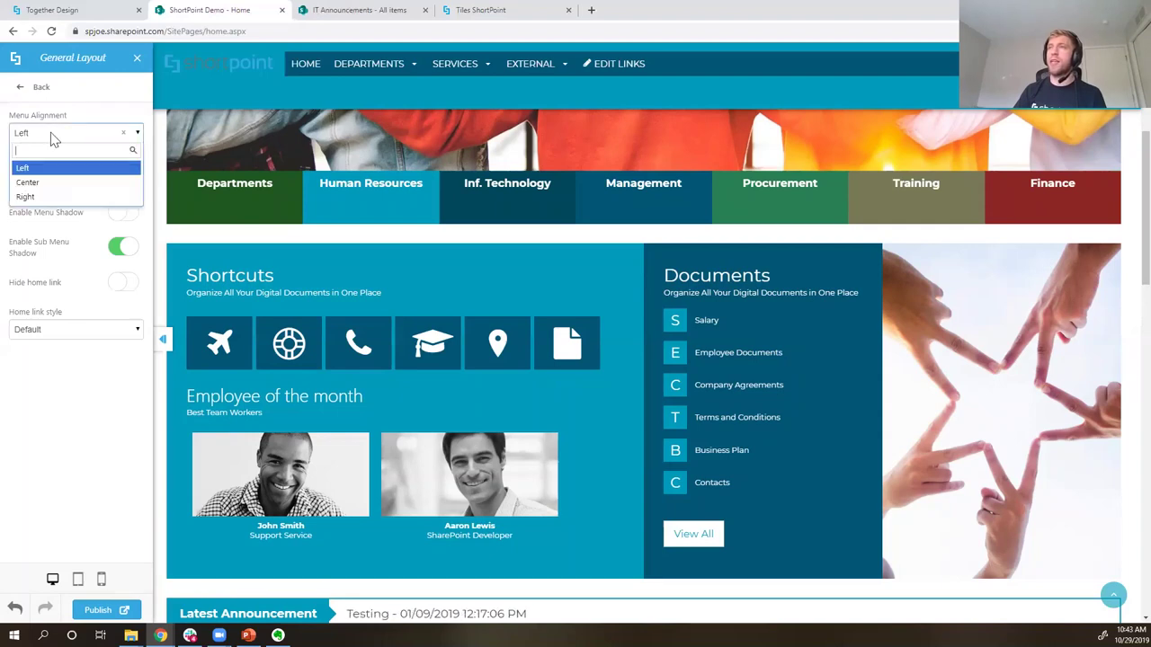
click(36, 197)
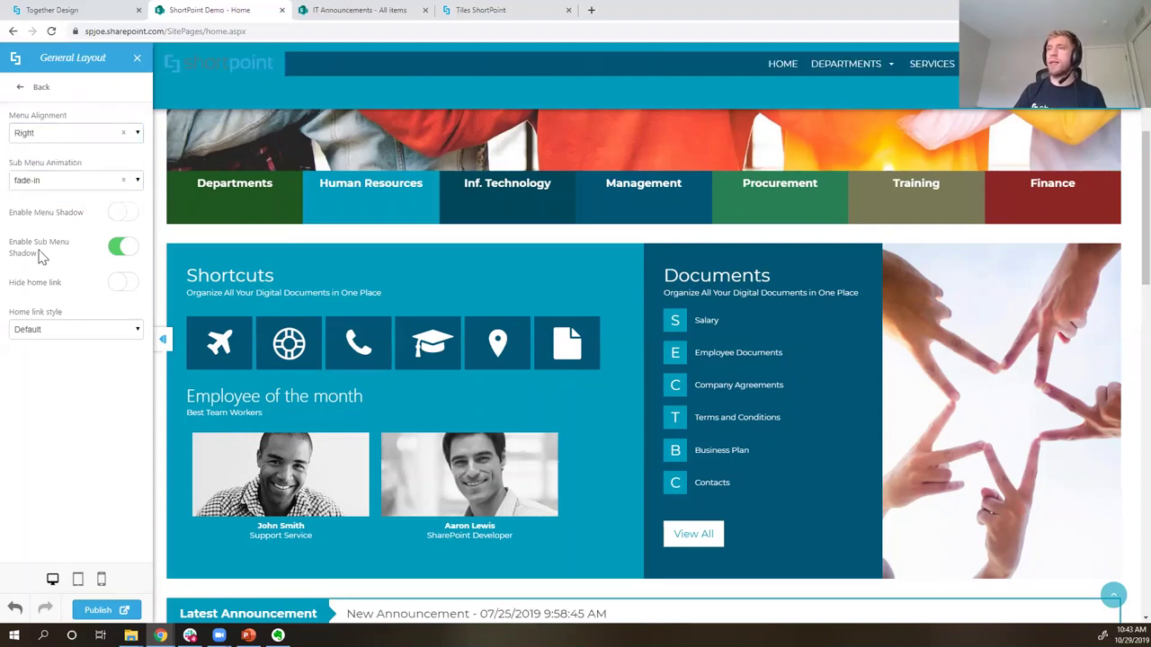
- Set the menu's home link style to Icon with the simple-home icon, and return to the main Theme Builder settings
click(56, 331)
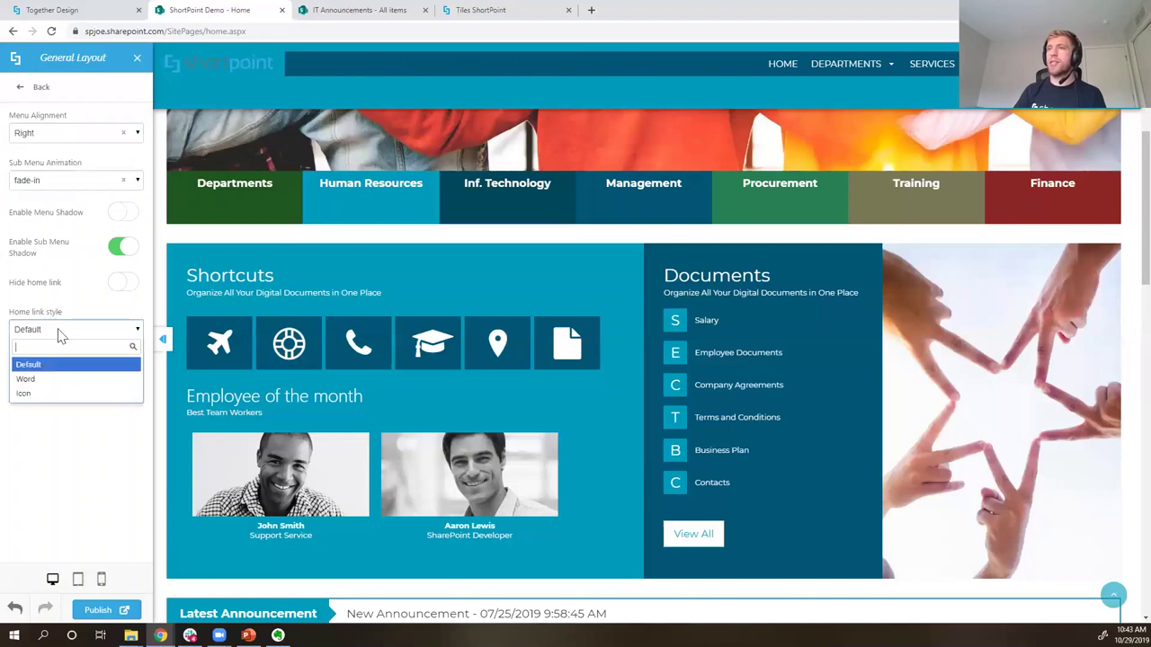
click(45, 396)
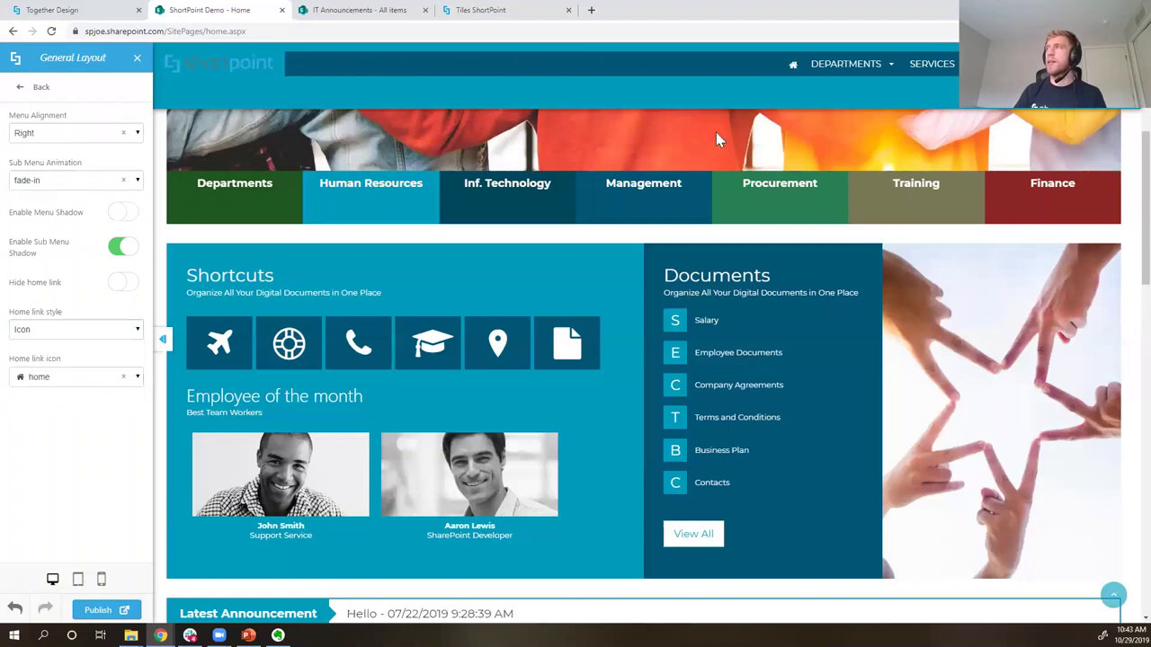
click(64, 389)
click(45, 486)
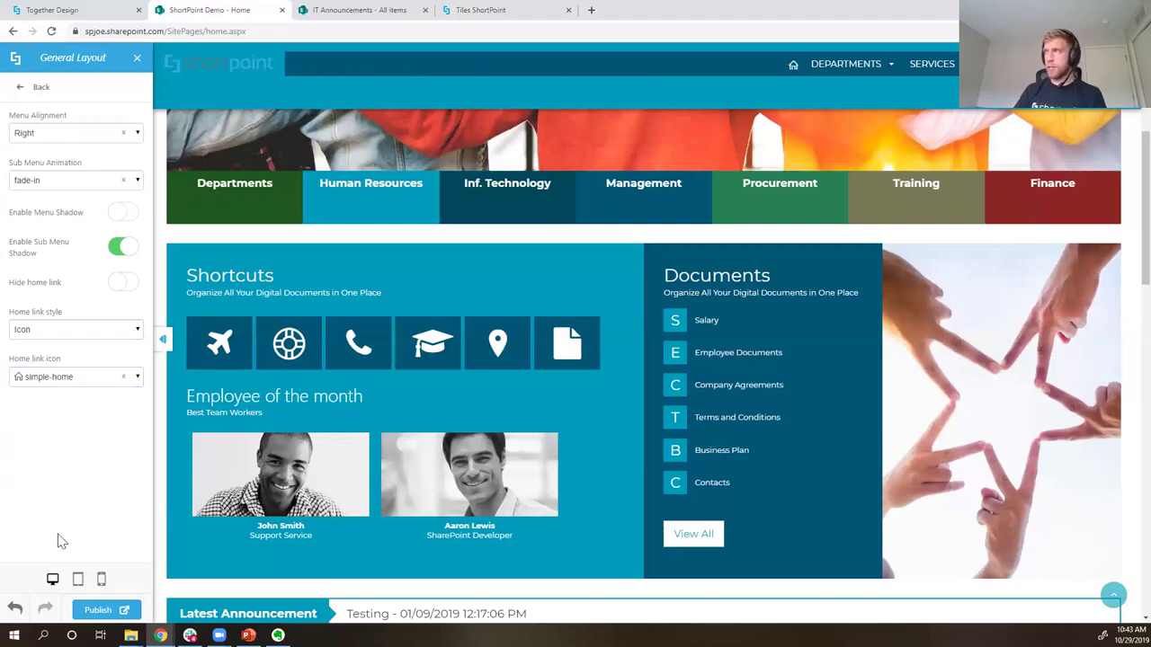
click(29, 88)
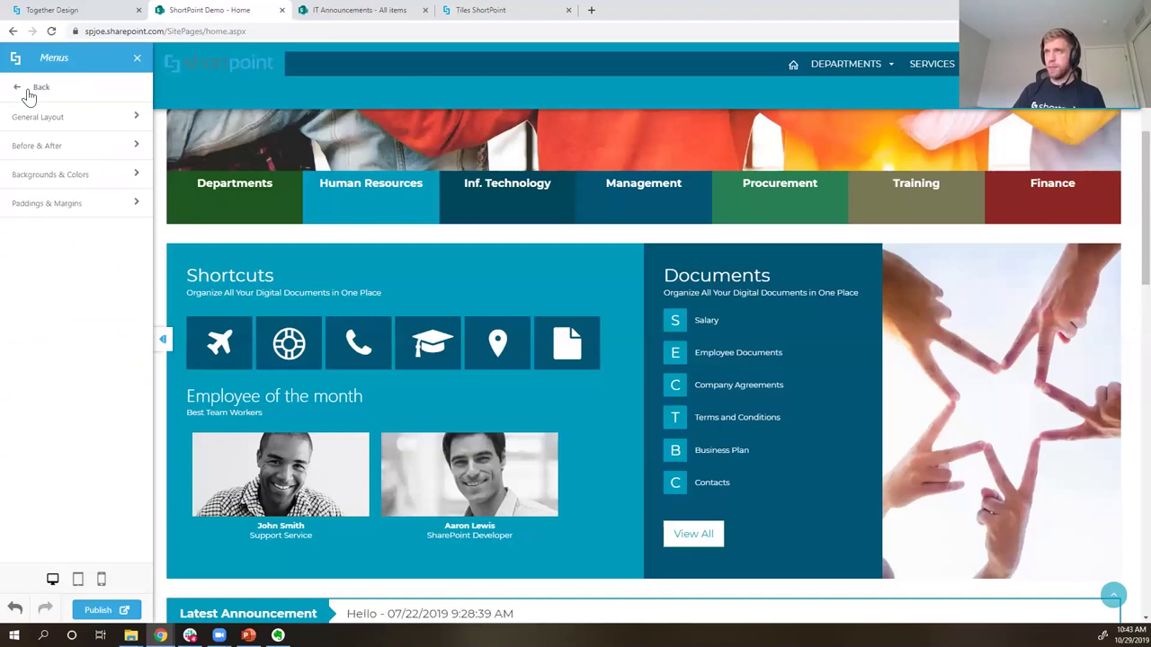
click(29, 89)
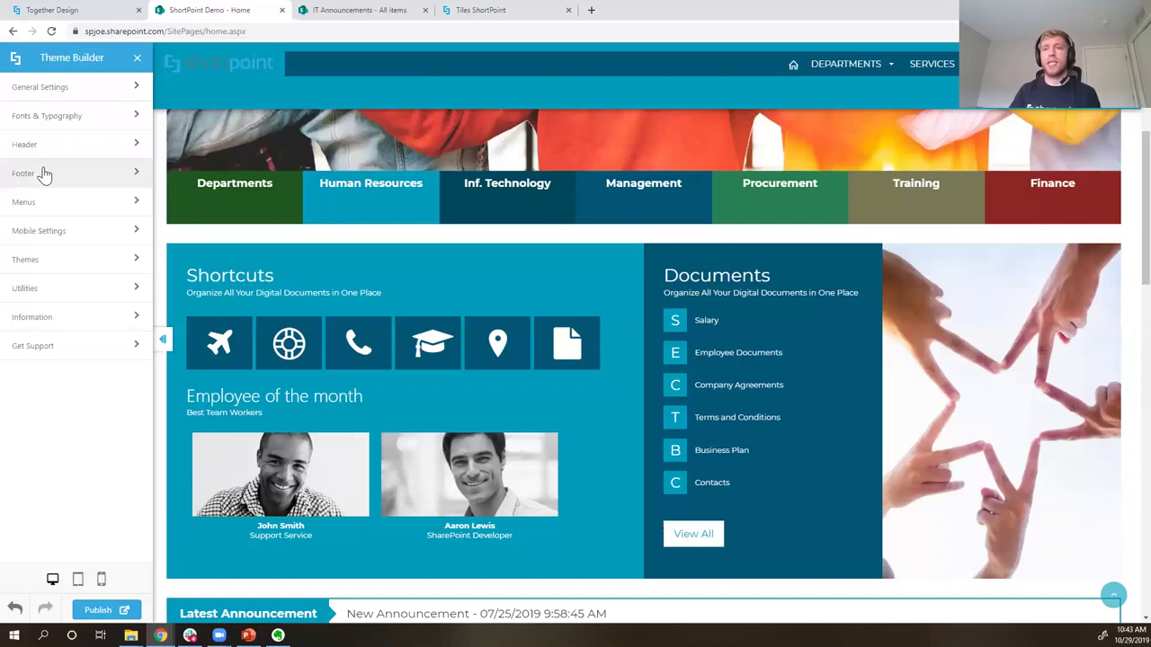
- Select footertest as the site footer in the footer's general layout, check it on the page, and return to the main settings
click(44, 173)
click(43, 118)
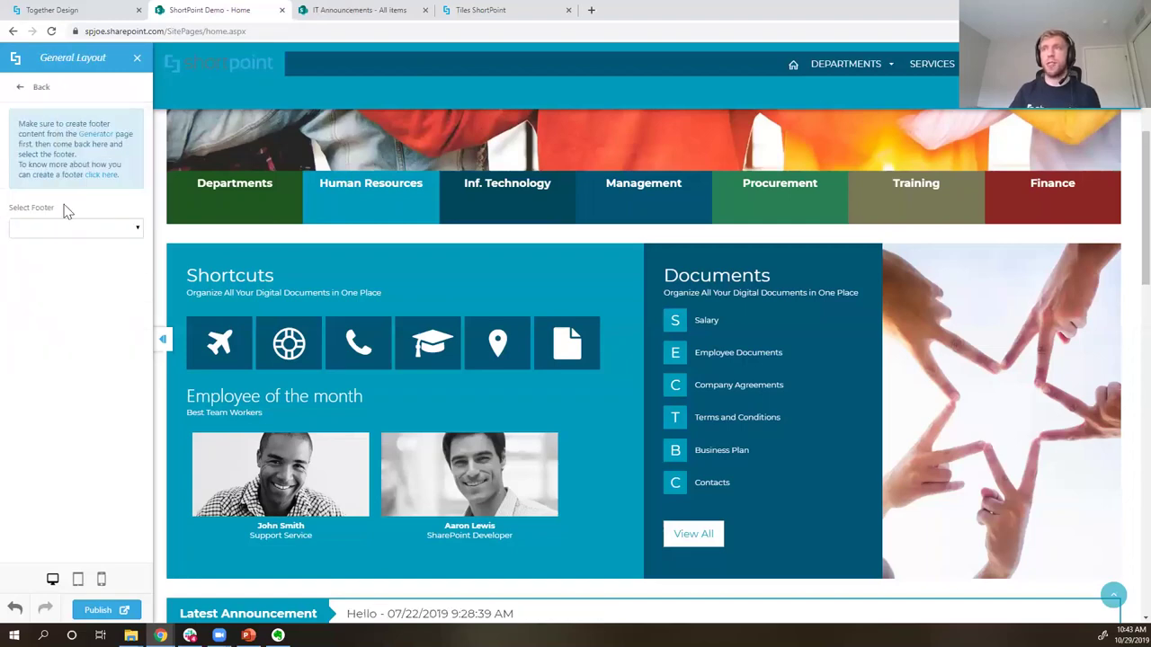
click(71, 232)
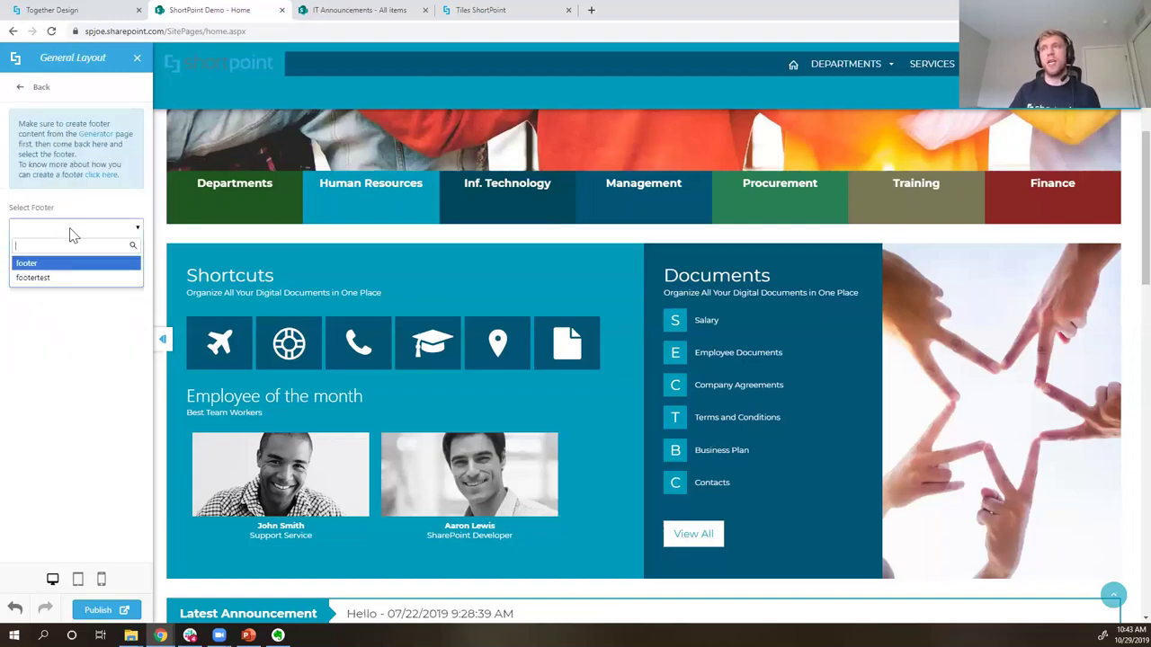
click(68, 278)
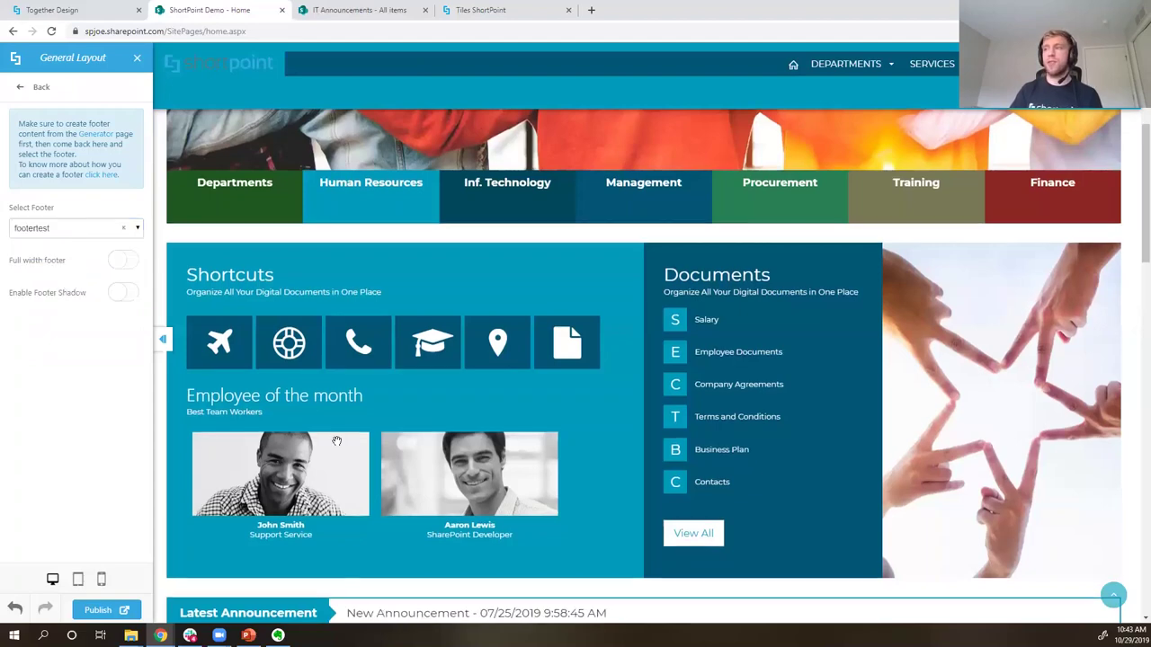
scroll(336, 440, down, 15)
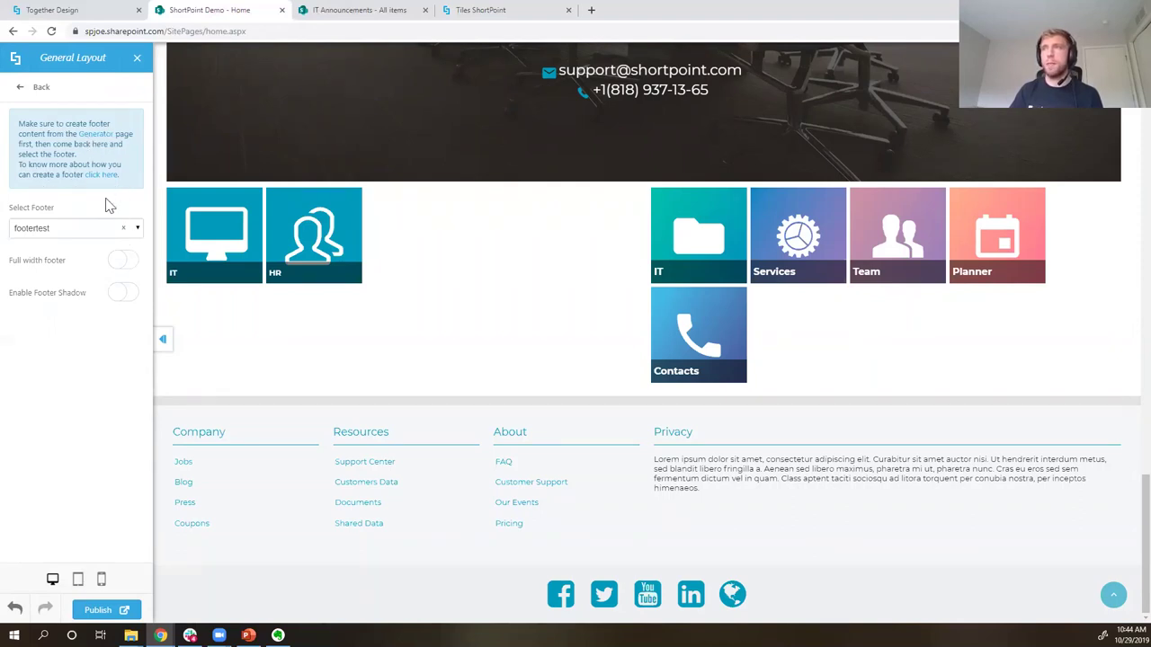
click(20, 89)
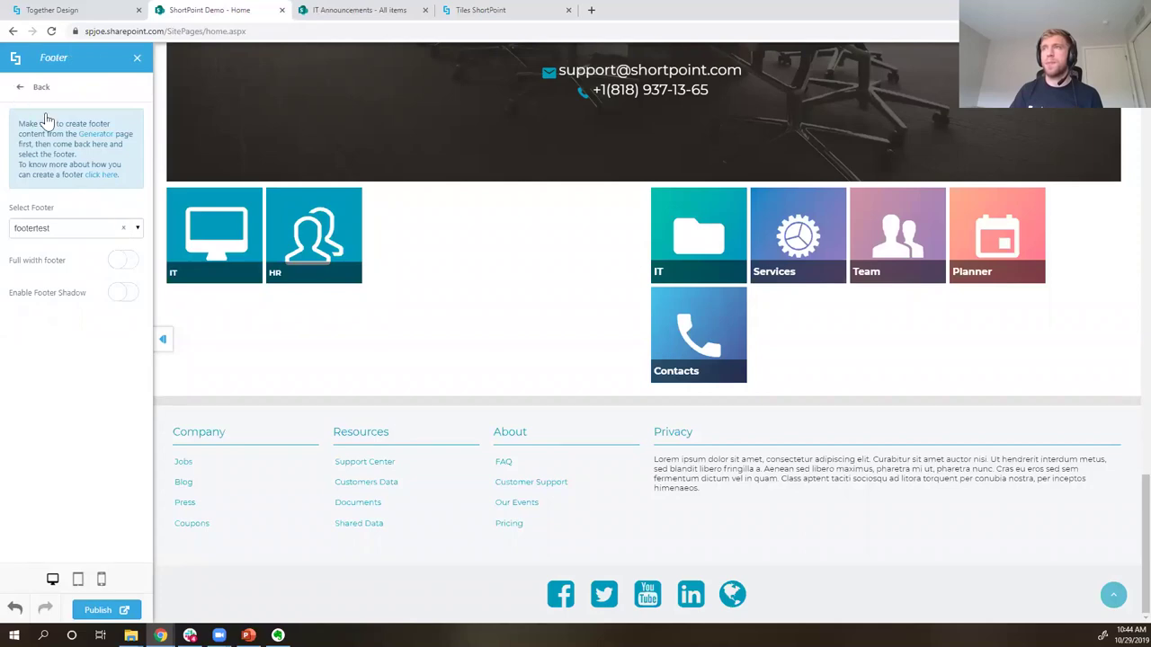
click(27, 88)
scroll(379, 360, up, 15)
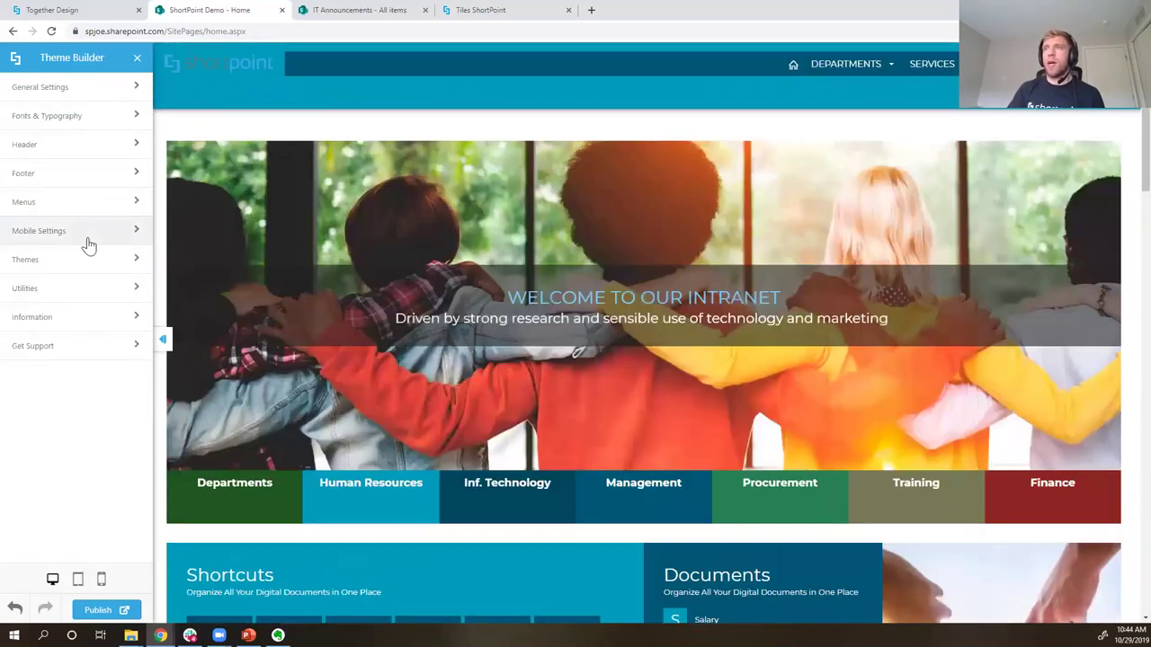
- Enable Fixed menu in the mobile general settings and check the menu button while moving through the mobile preview
click(75, 235)
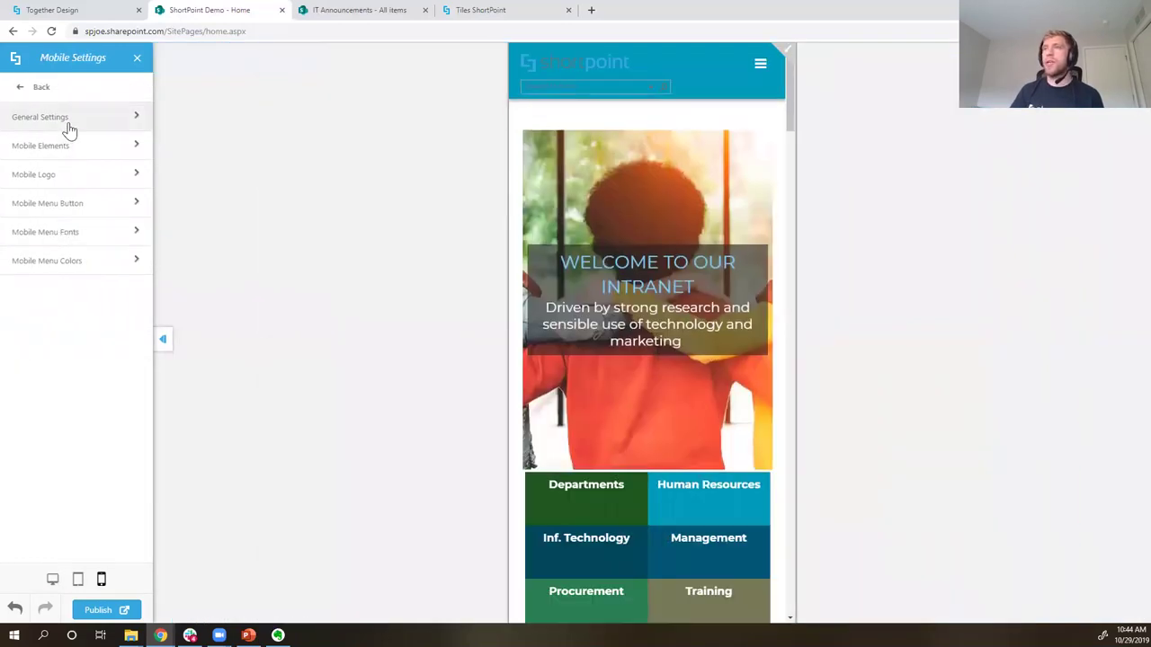
click(69, 131)
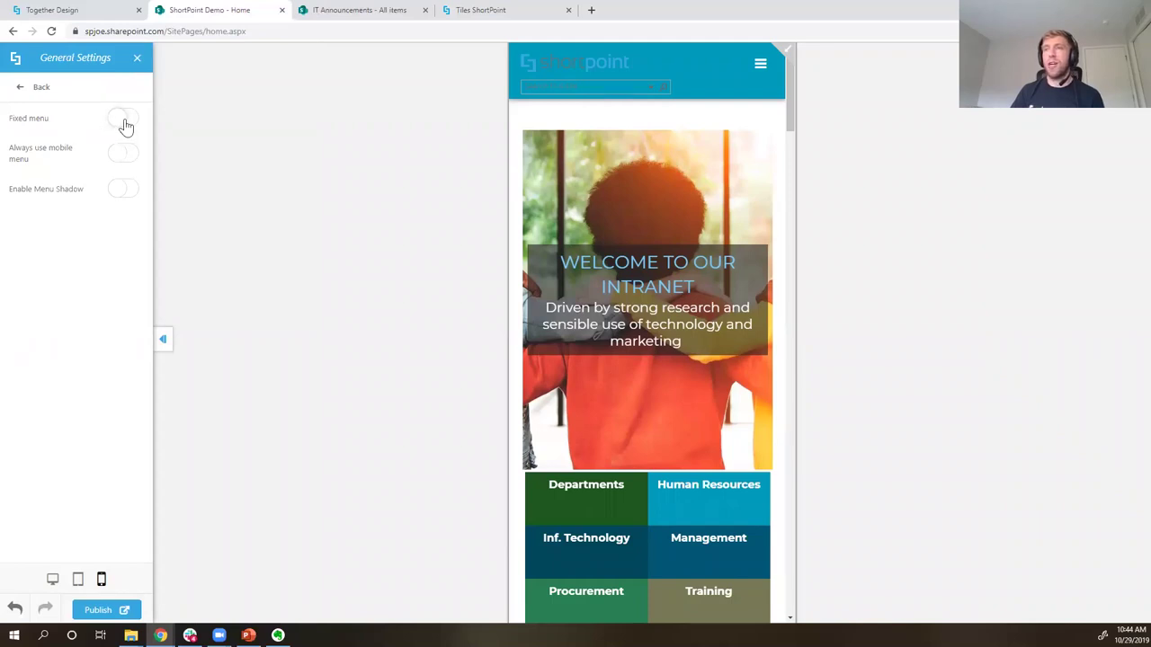
click(123, 120)
scroll(690, 235, down, 5)
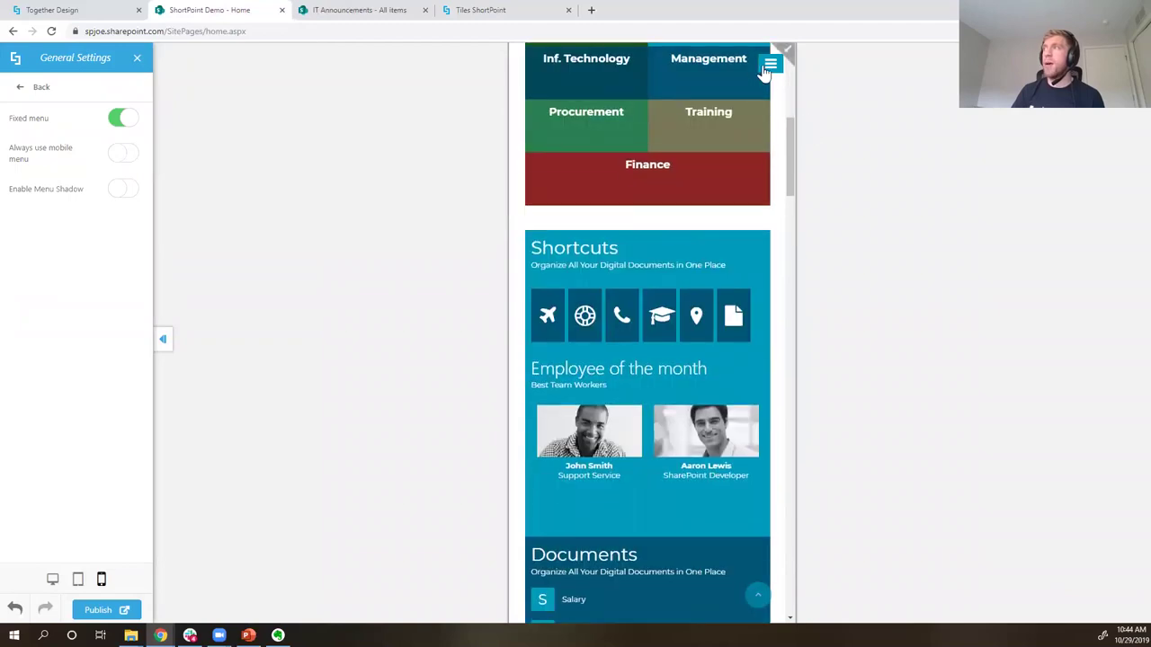
scroll(641, 243, down, 5)
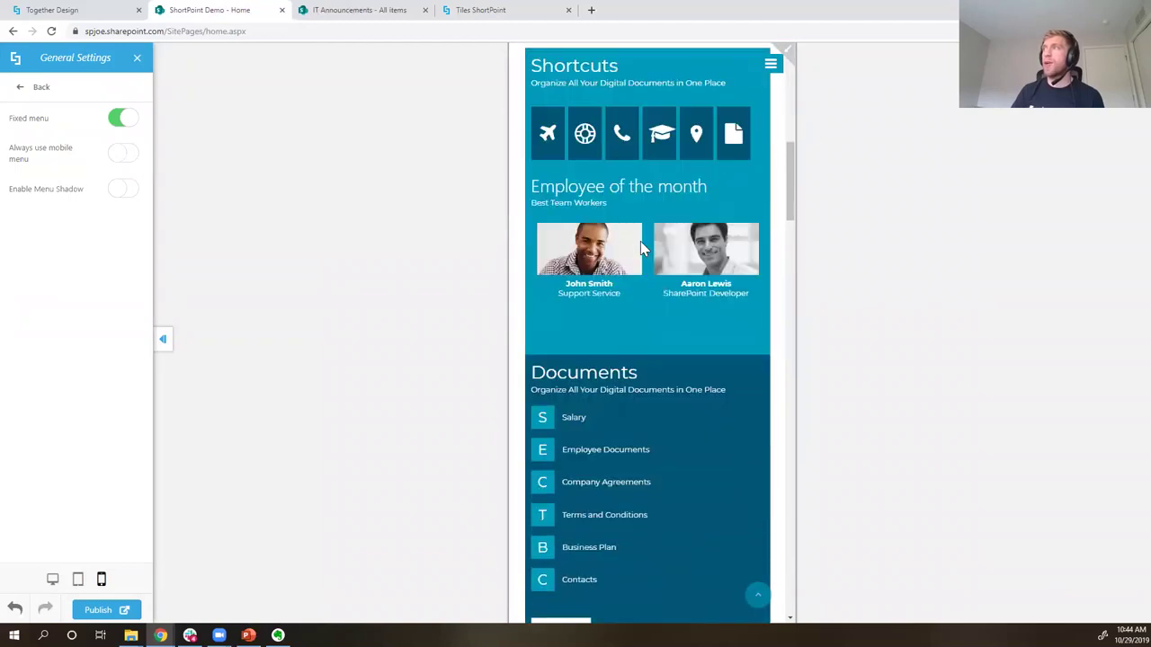
scroll(640, 243, up, 10)
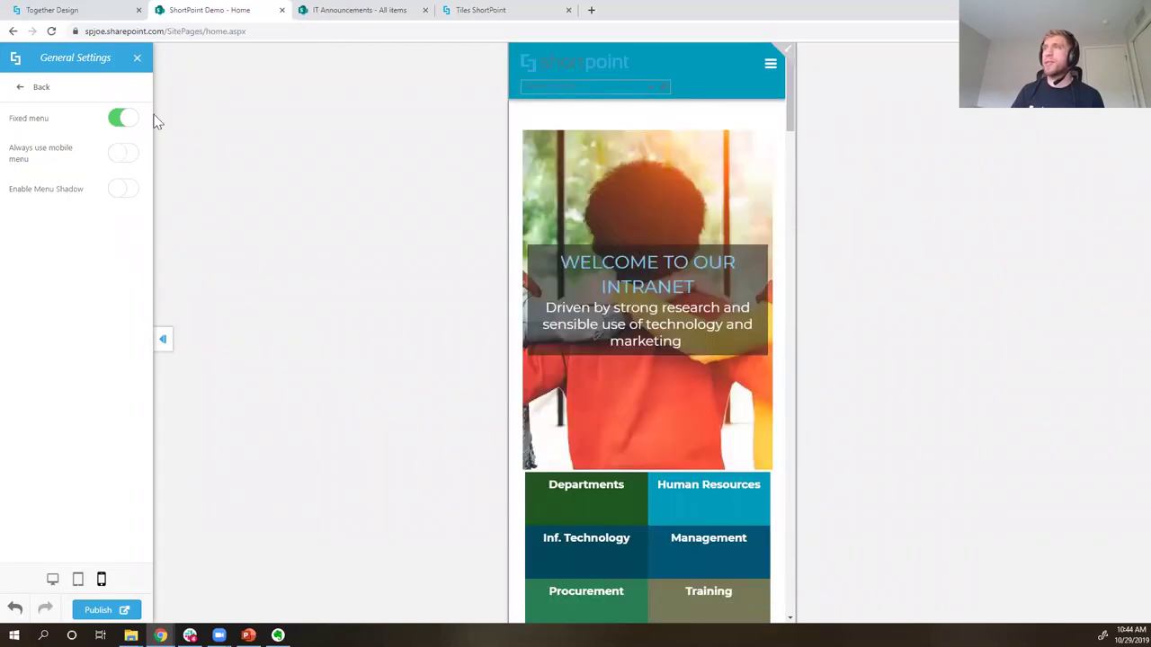
click(20, 85)
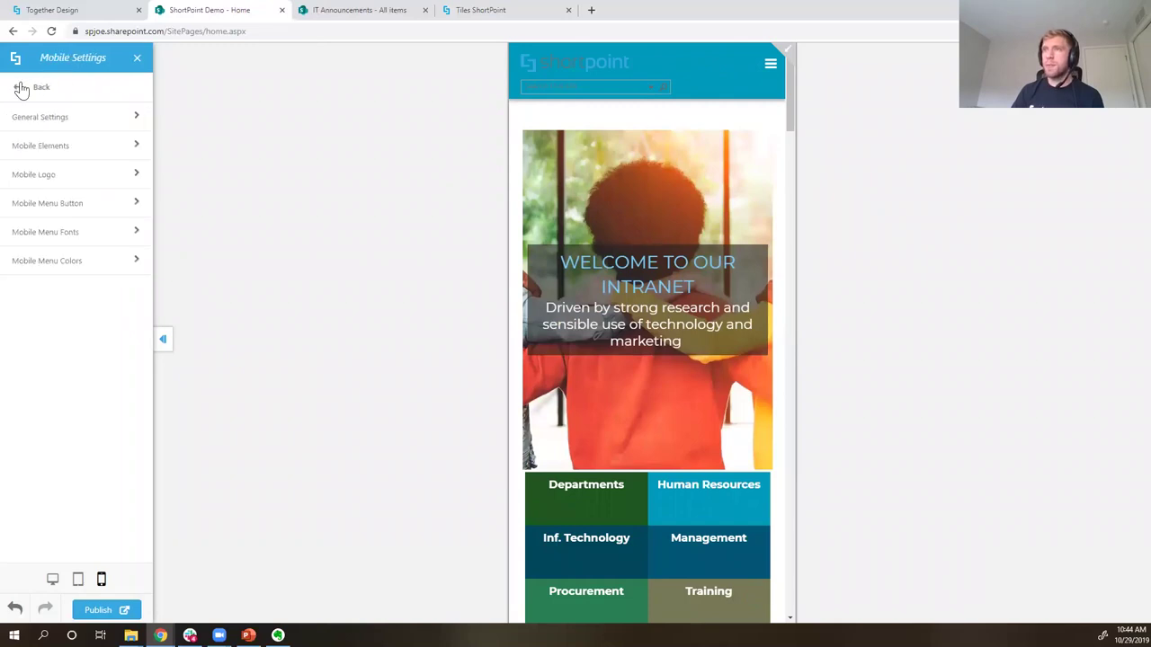
- Hide the logo in the mobile elements settings and return to the mobile settings
click(79, 159)
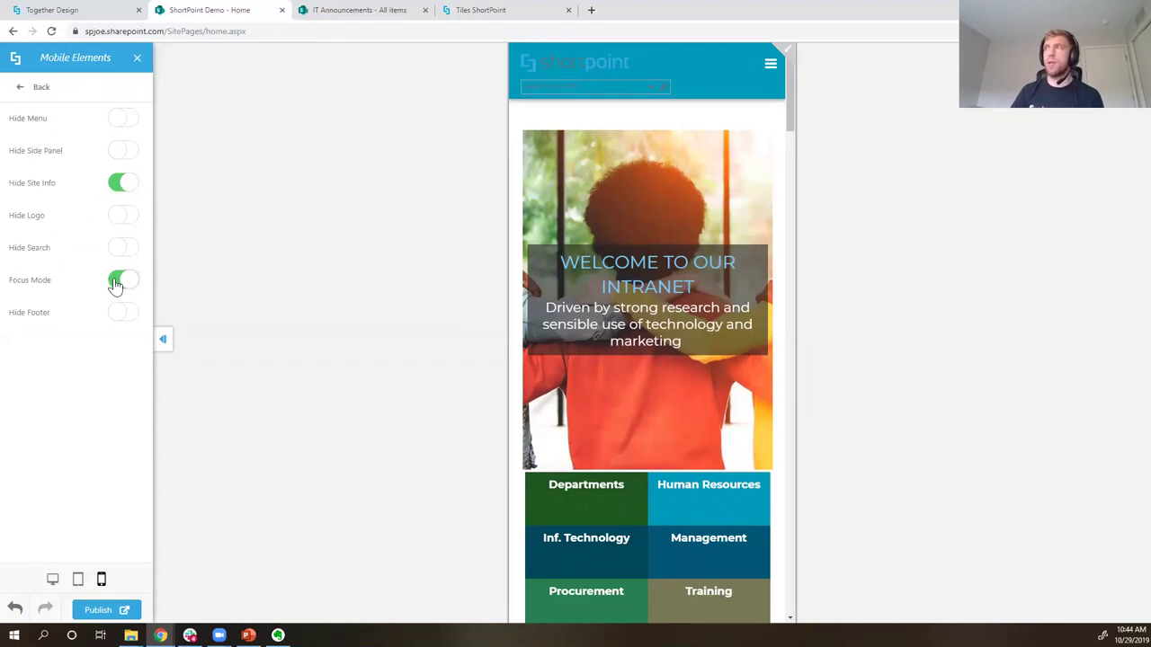
click(123, 217)
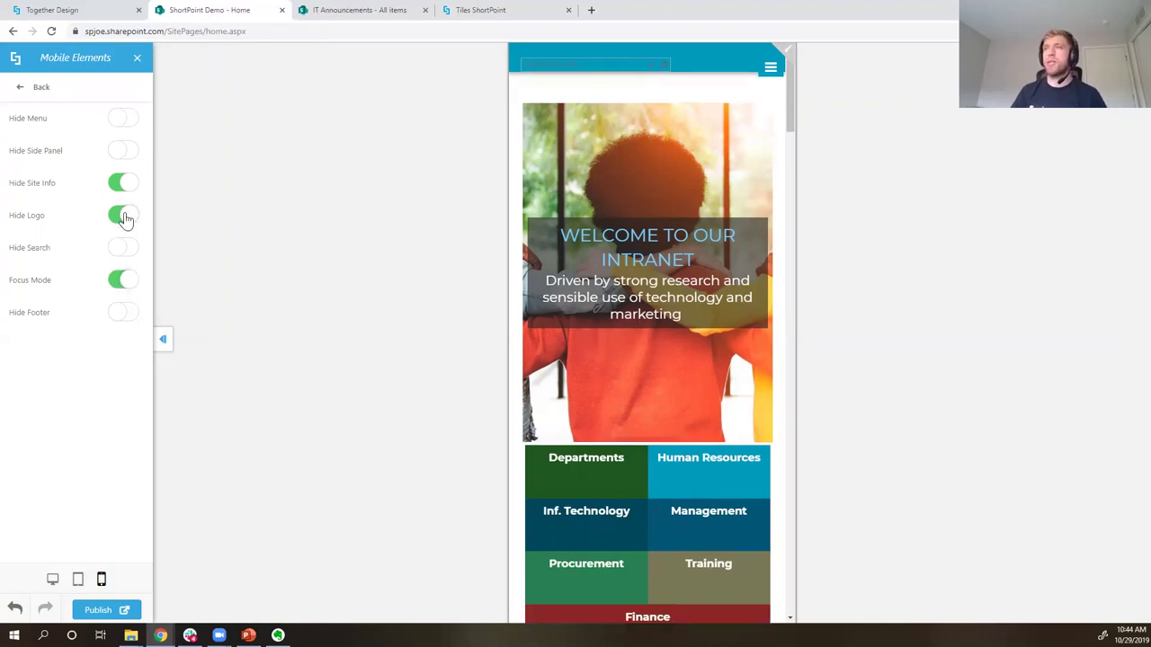
click(18, 88)
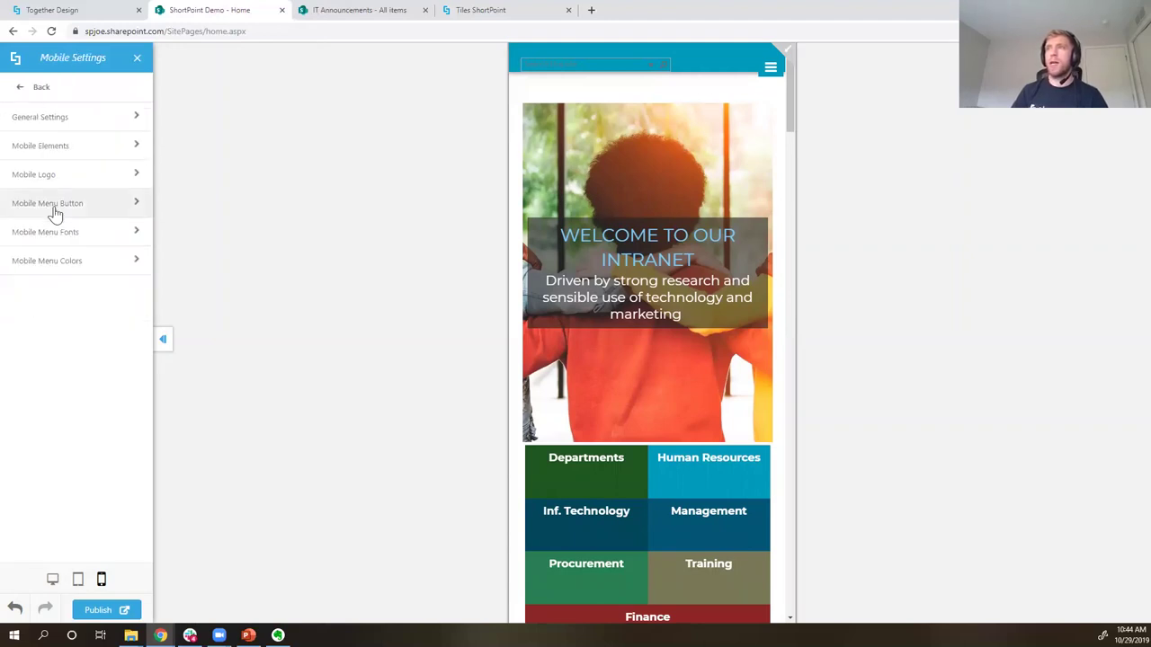
- Set the mobile menu's background color to primary-dark and lower its opacity to about half, with the mobile menu open in the preview
click(65, 268)
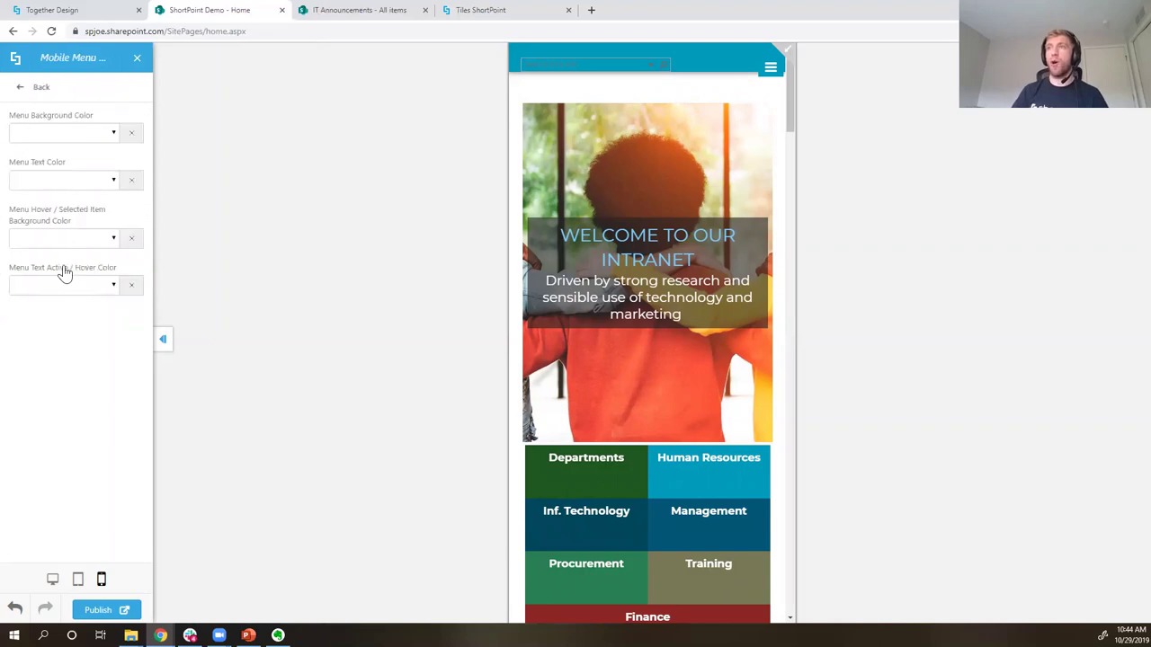
click(769, 70)
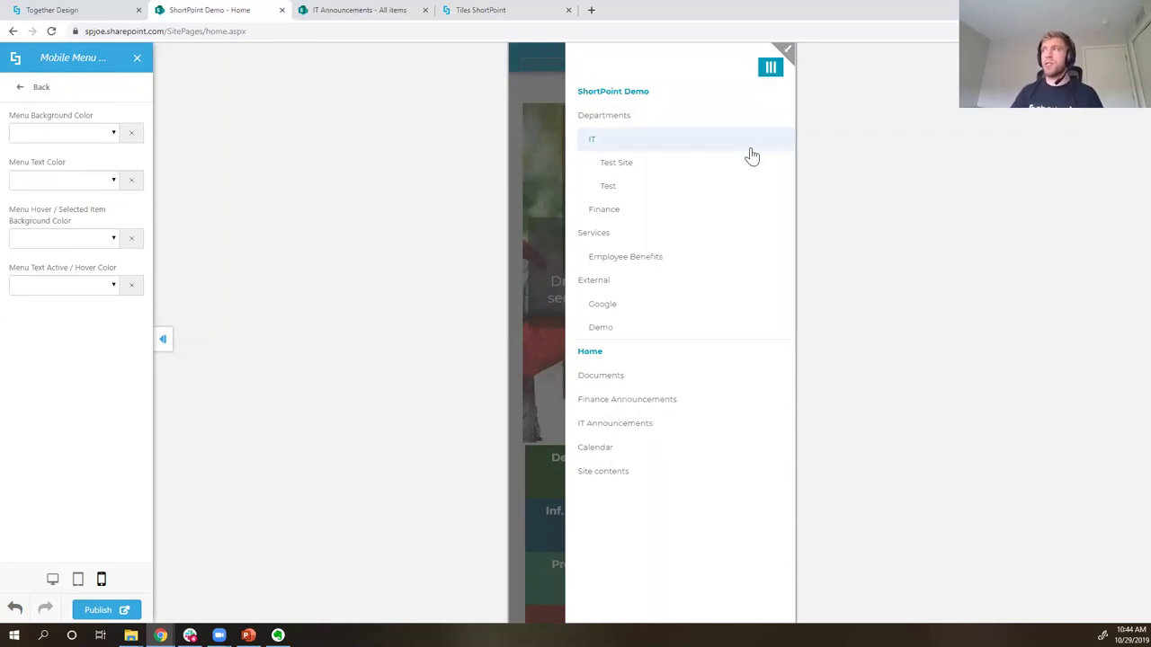
click(77, 135)
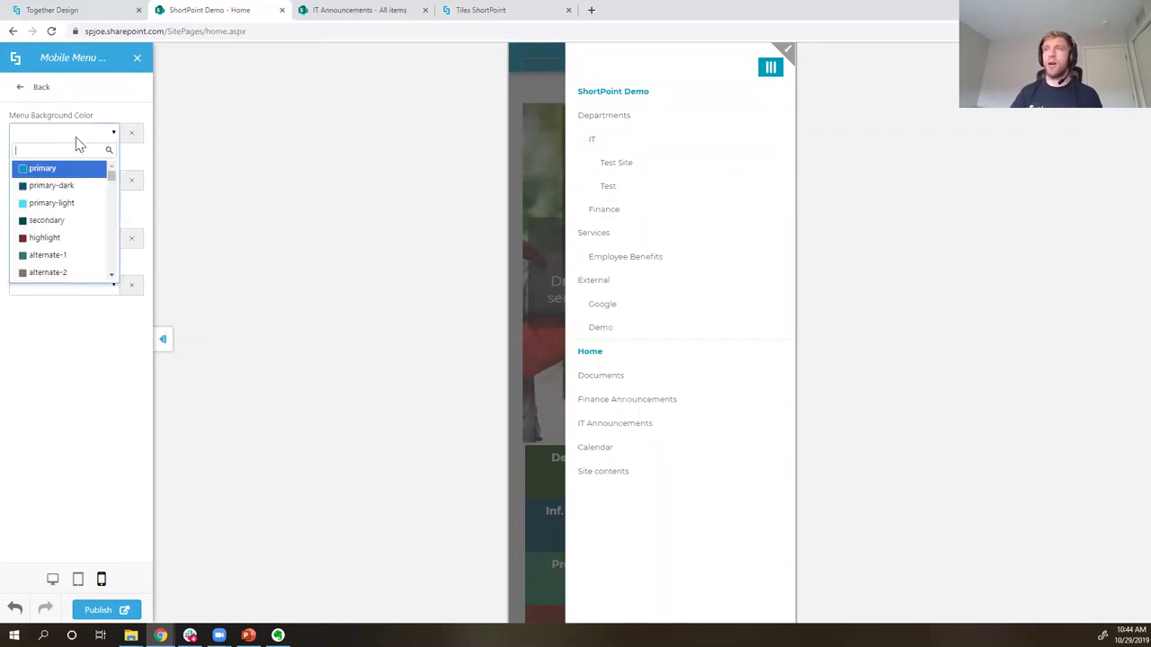
click(71, 191)
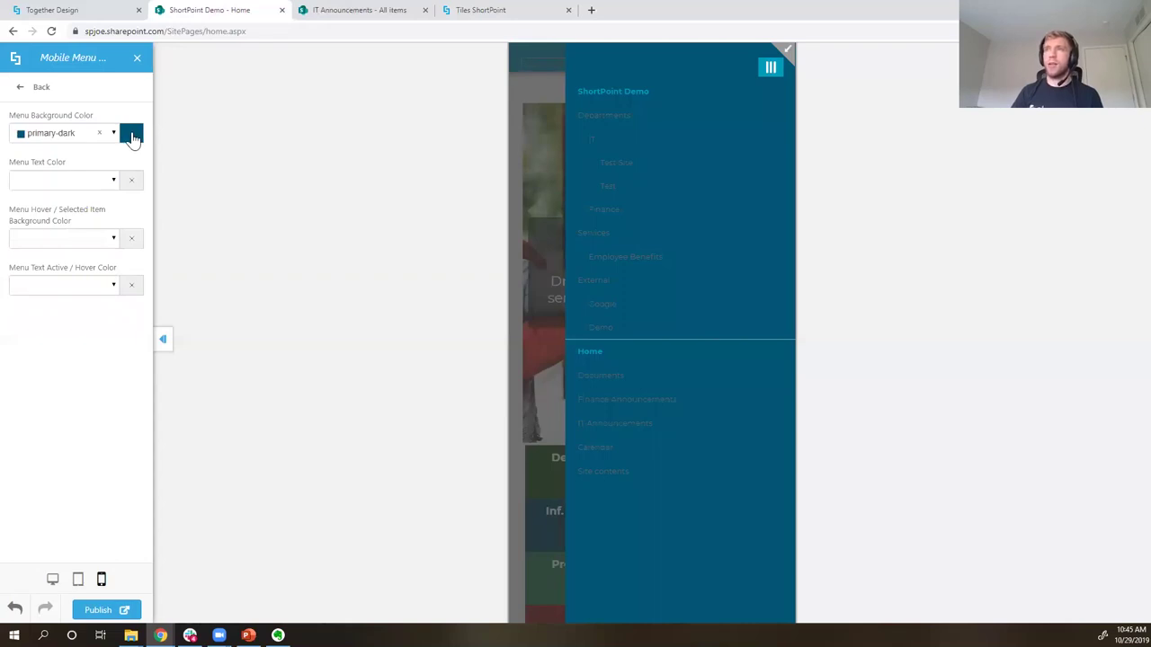
click(132, 138)
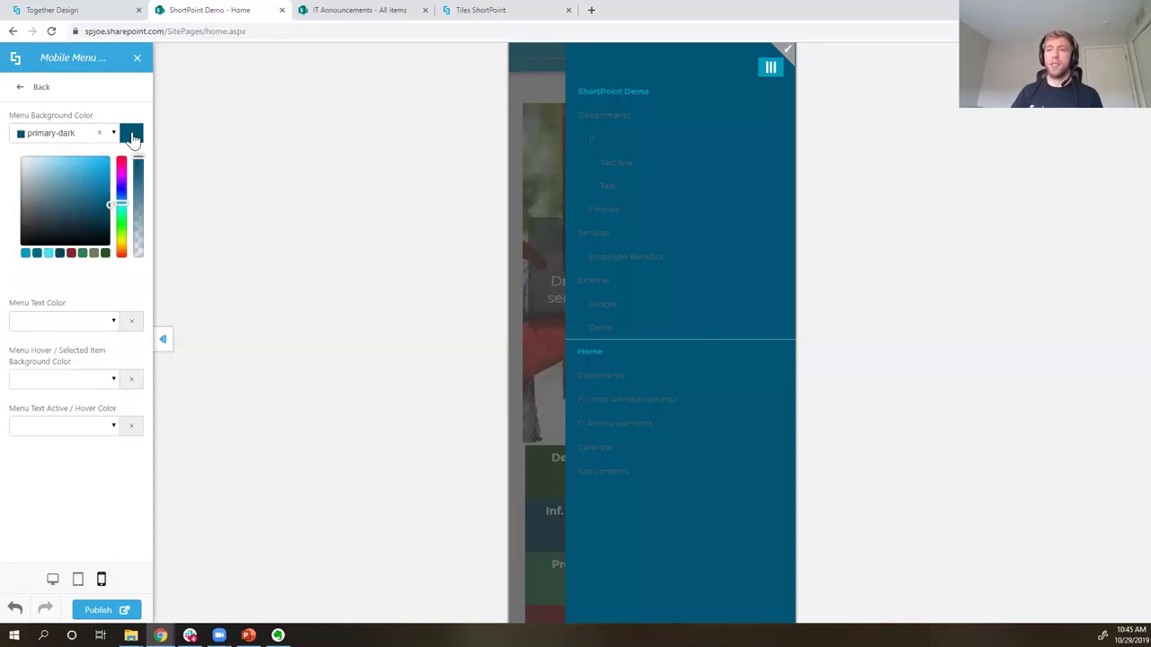
click(138, 155)
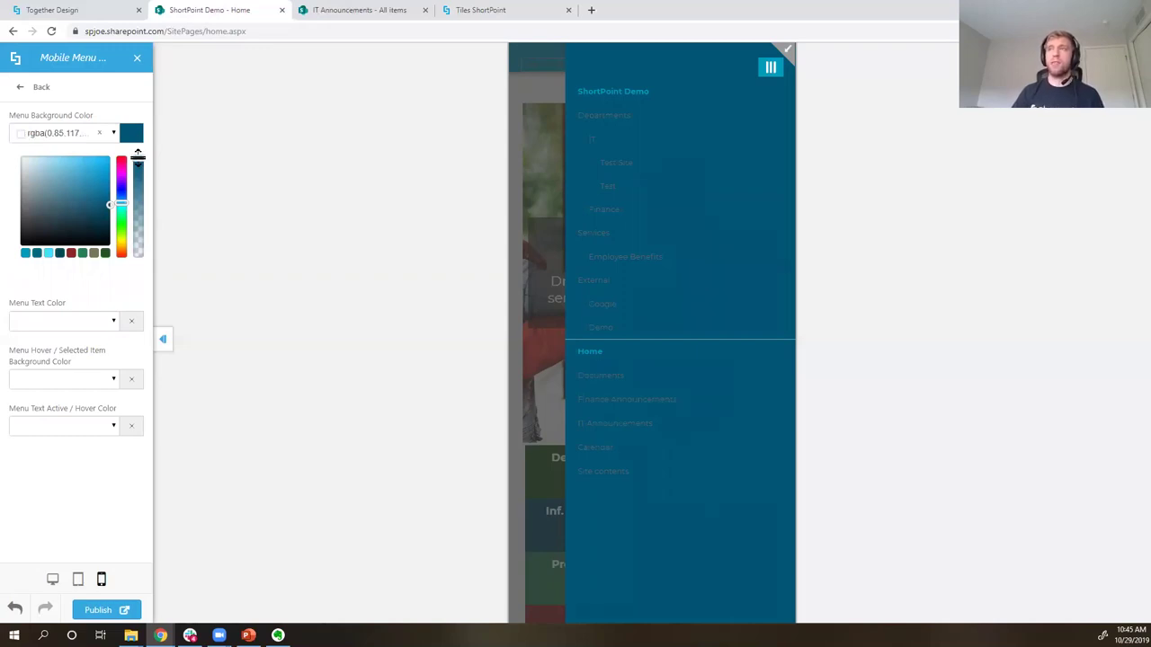
drag(138, 156, 138, 210)
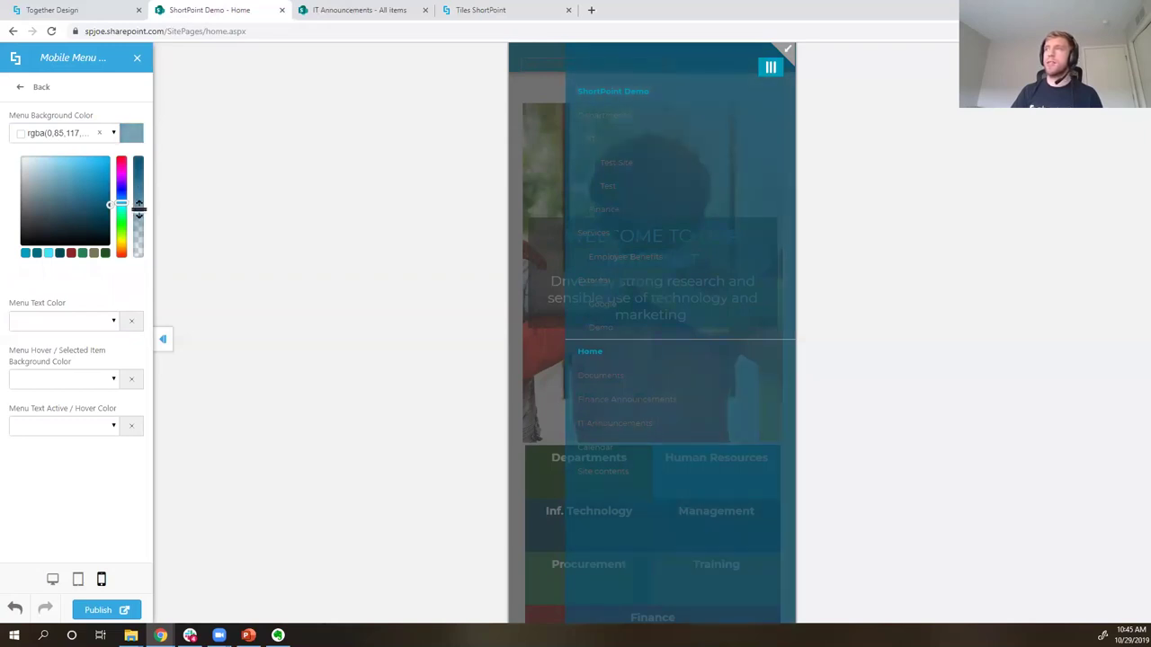
- Set the mobile menu's text color to white-light and return to the main Theme Builder settings
click(80, 322)
text(white)
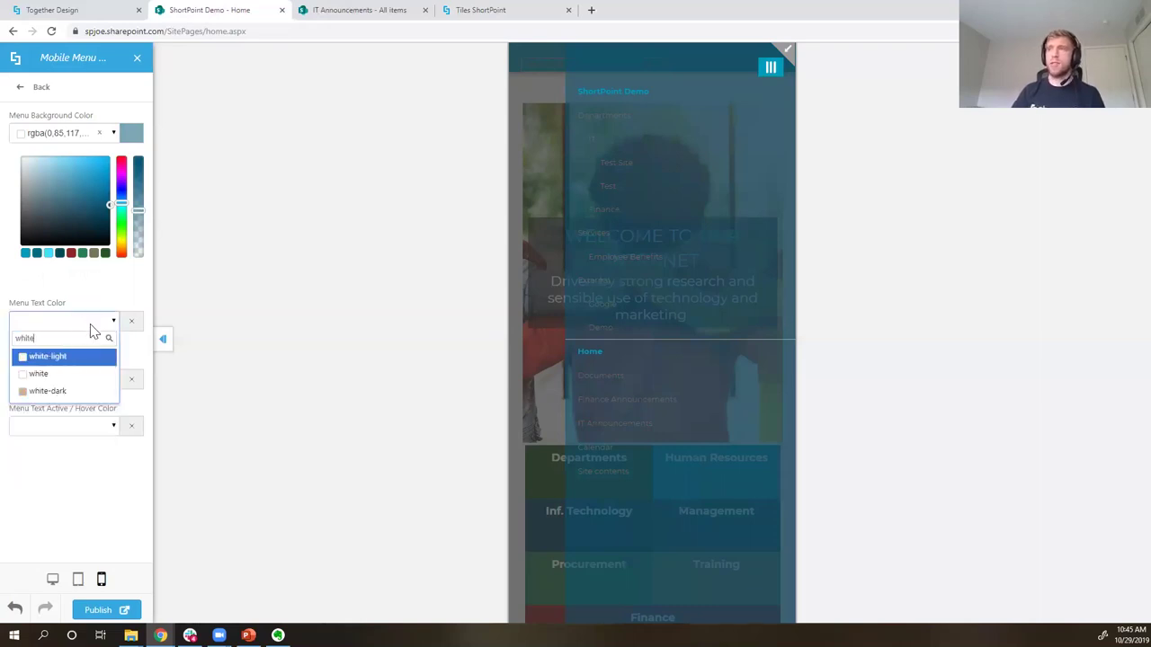
click(77, 357)
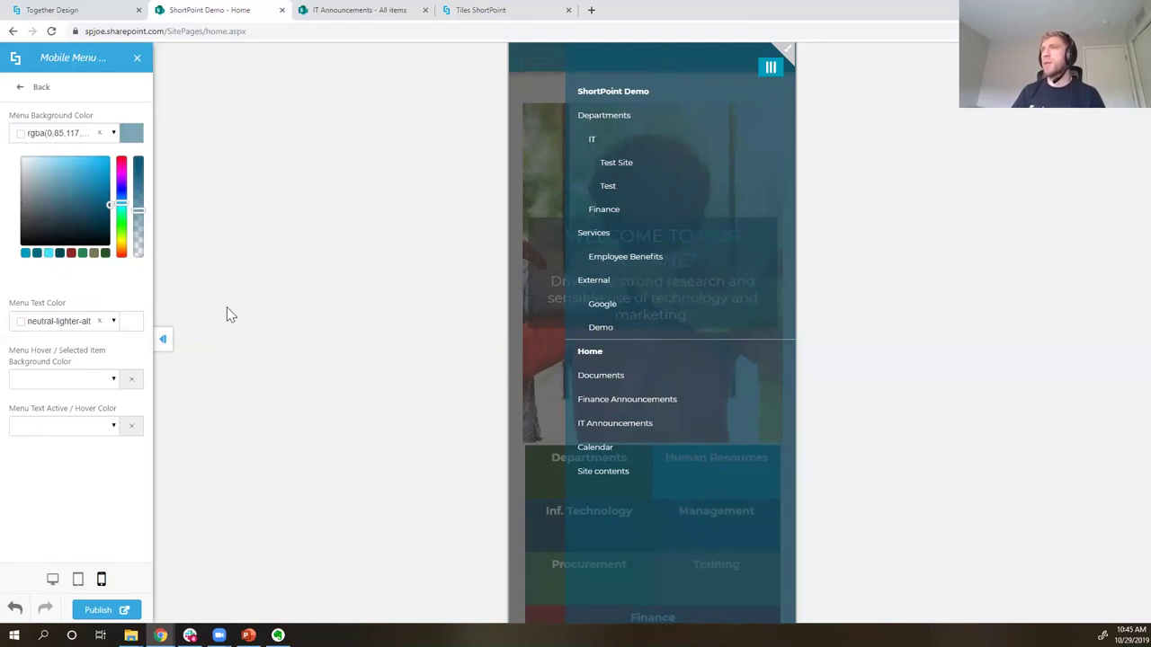
click(36, 88)
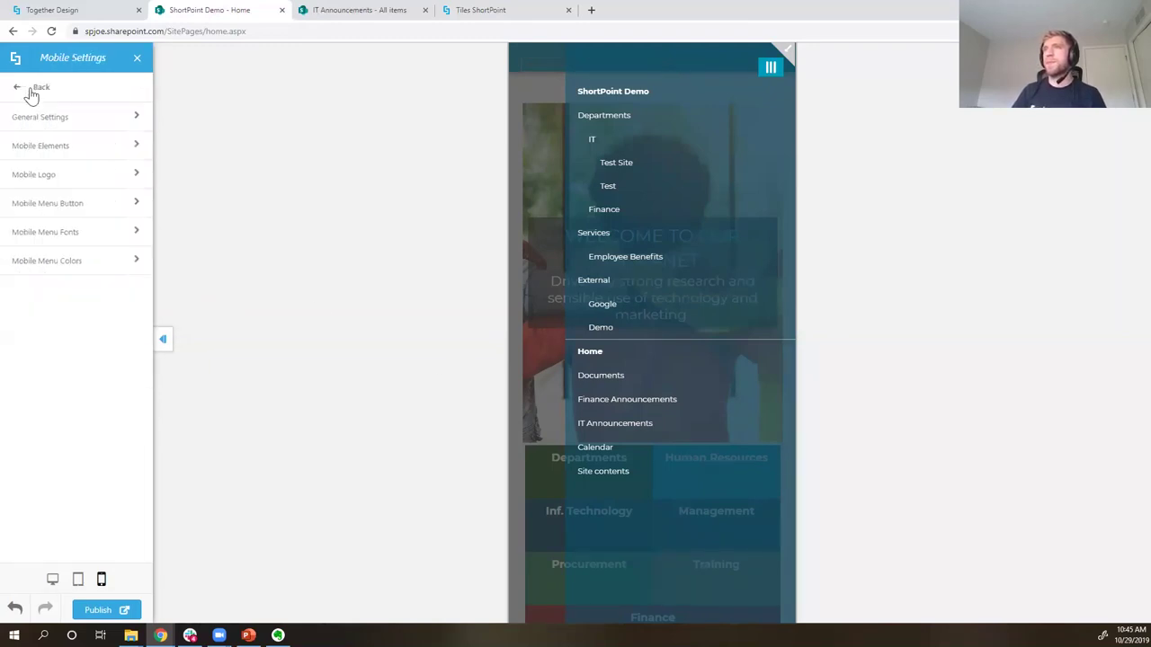
click(32, 89)
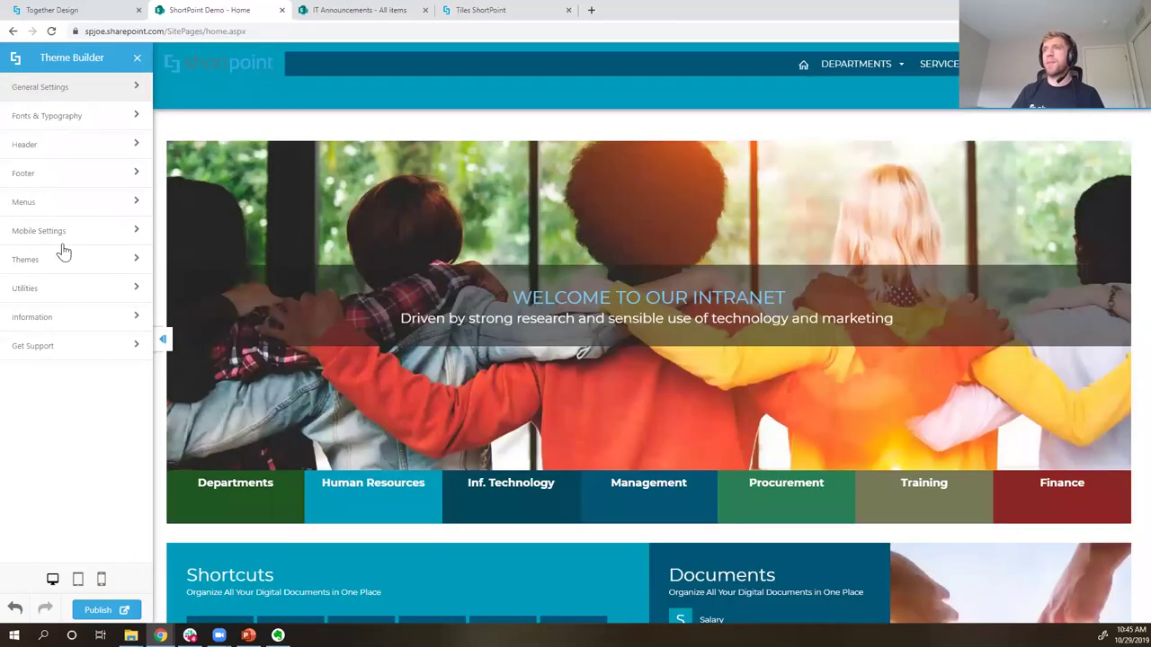
- Save the current customizations as a theme named Webinar1
click(66, 270)
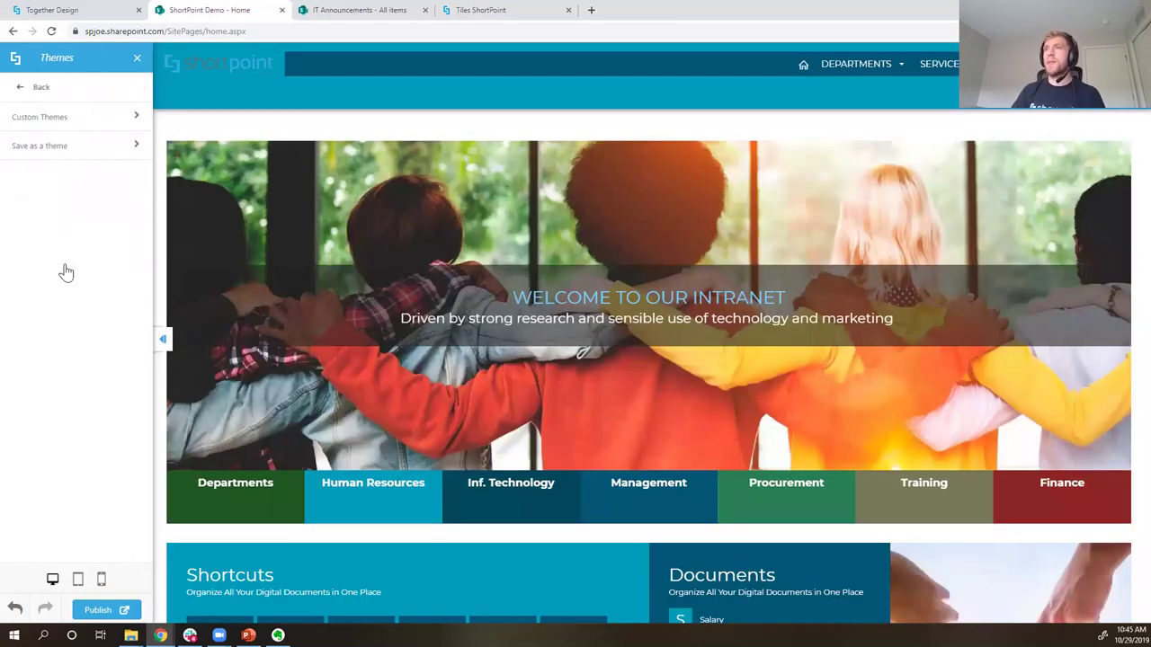
click(65, 158)
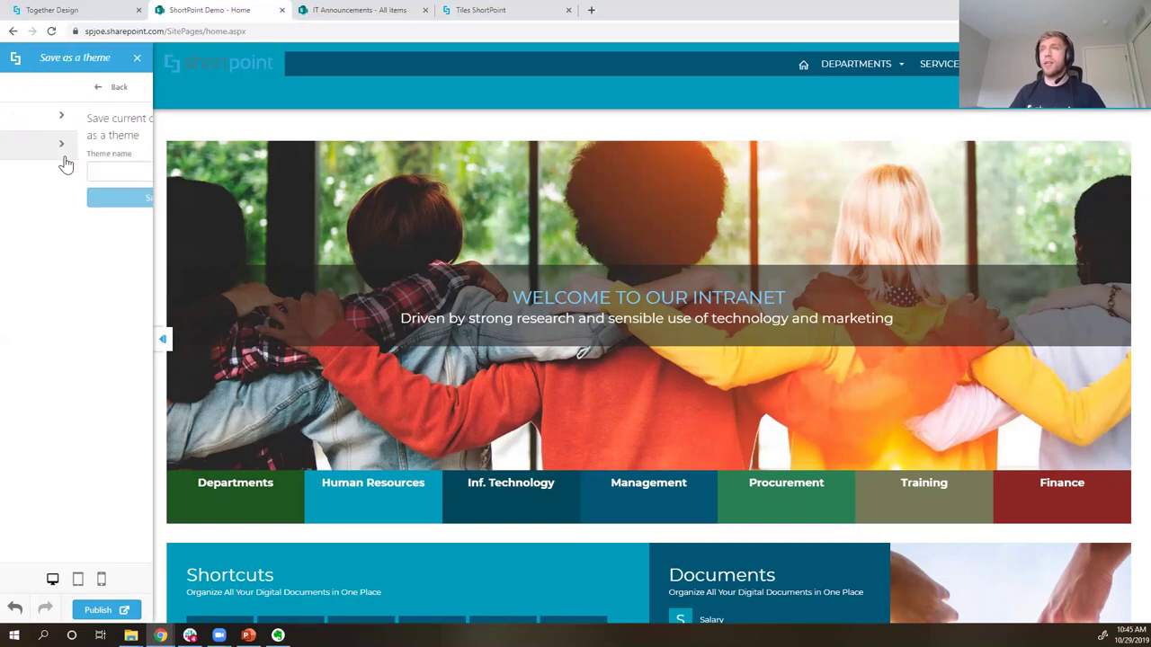
click(54, 168)
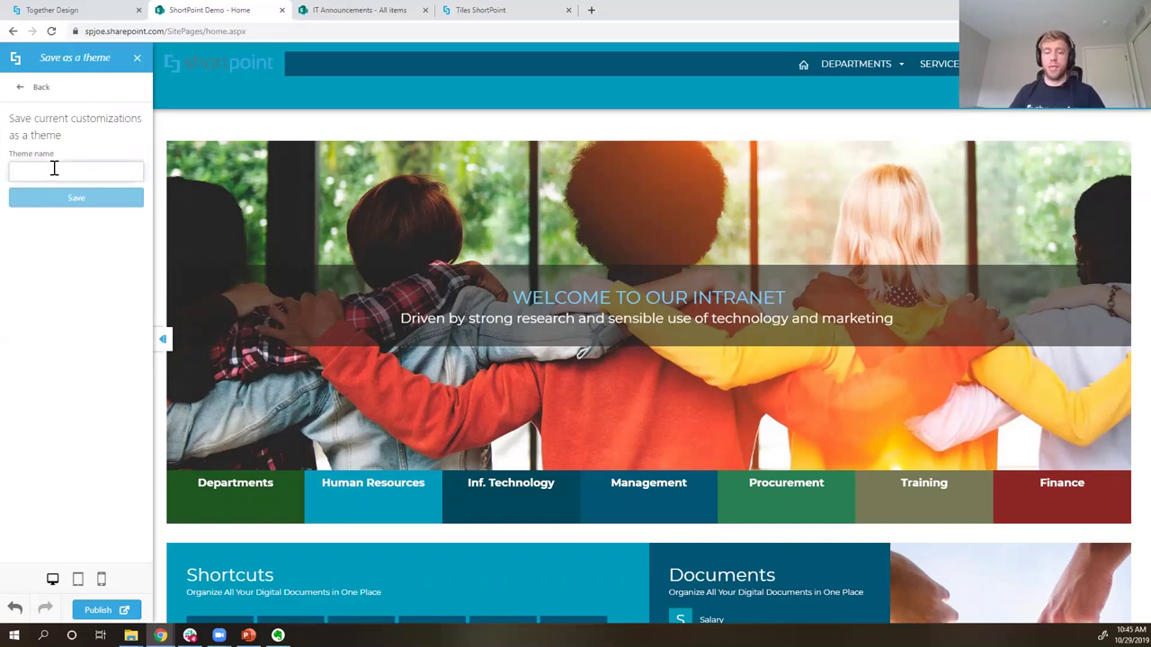
text(Webinar1)
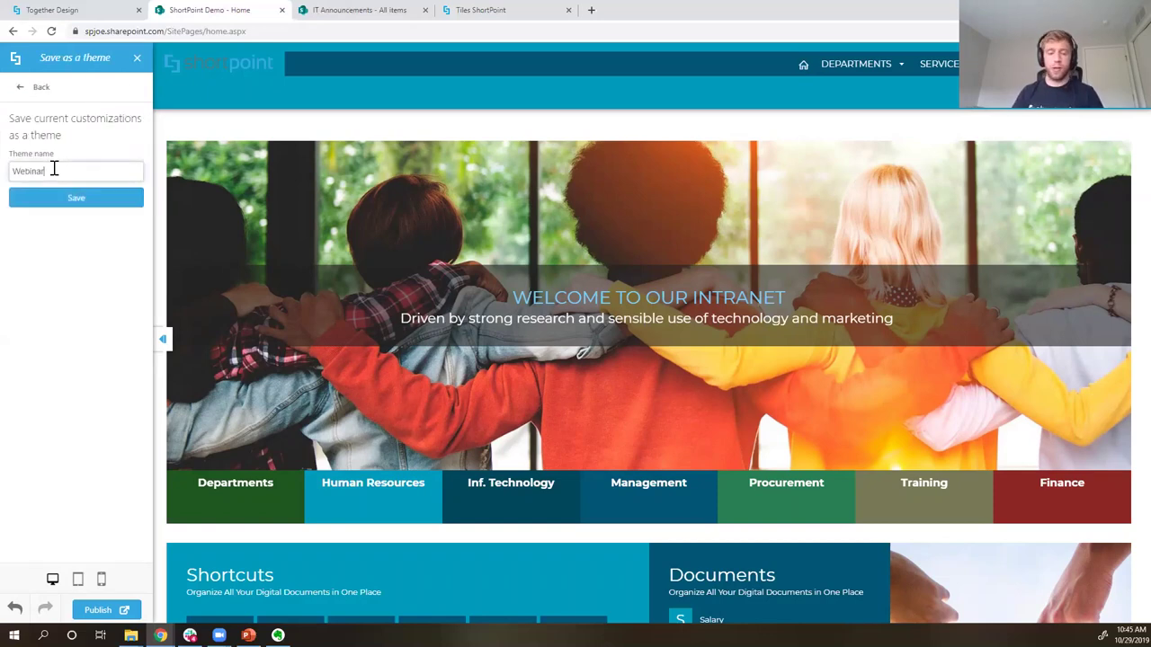
click(60, 205)
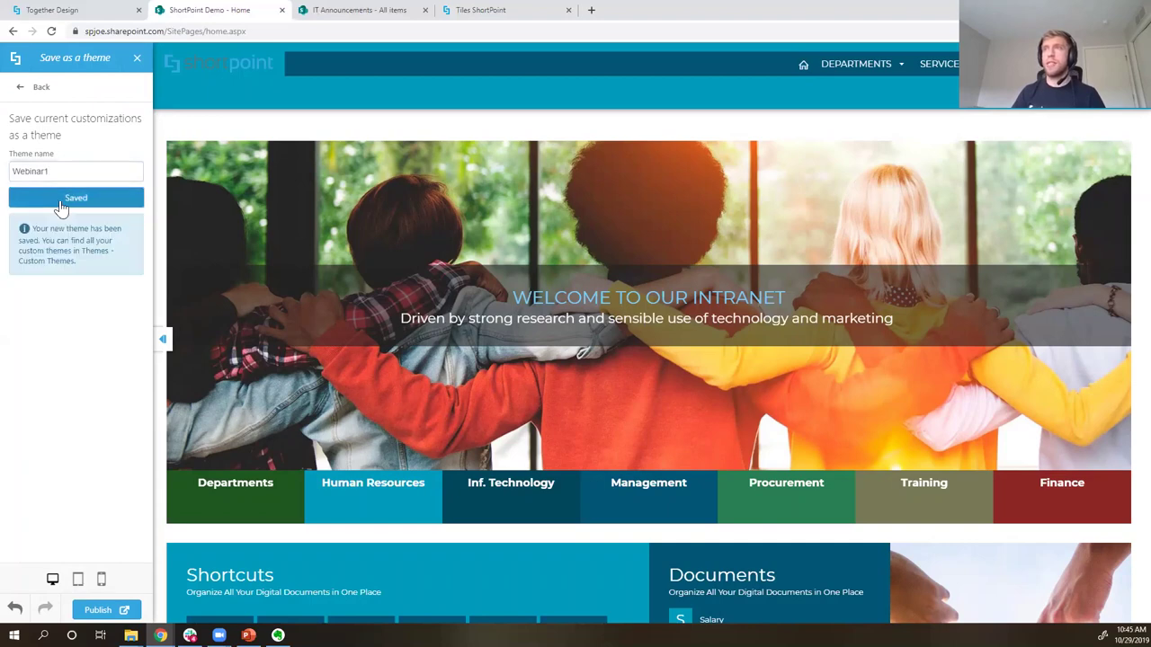
- Look over the saved custom themes and return to the main Theme Builder settings
click(20, 94)
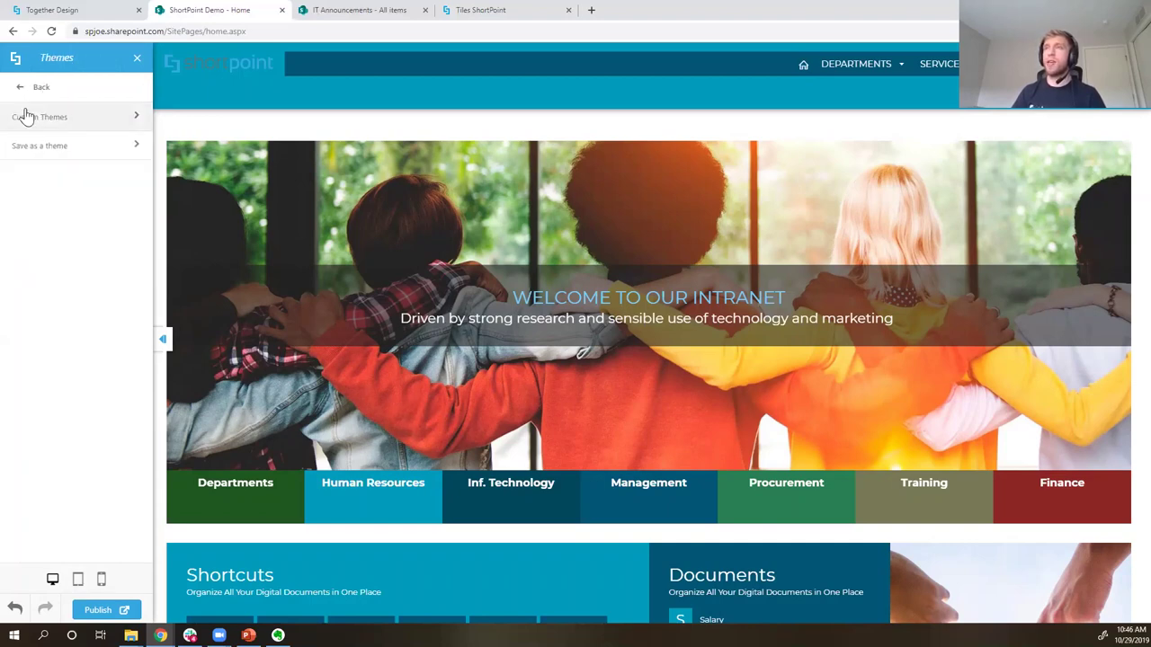
click(26, 114)
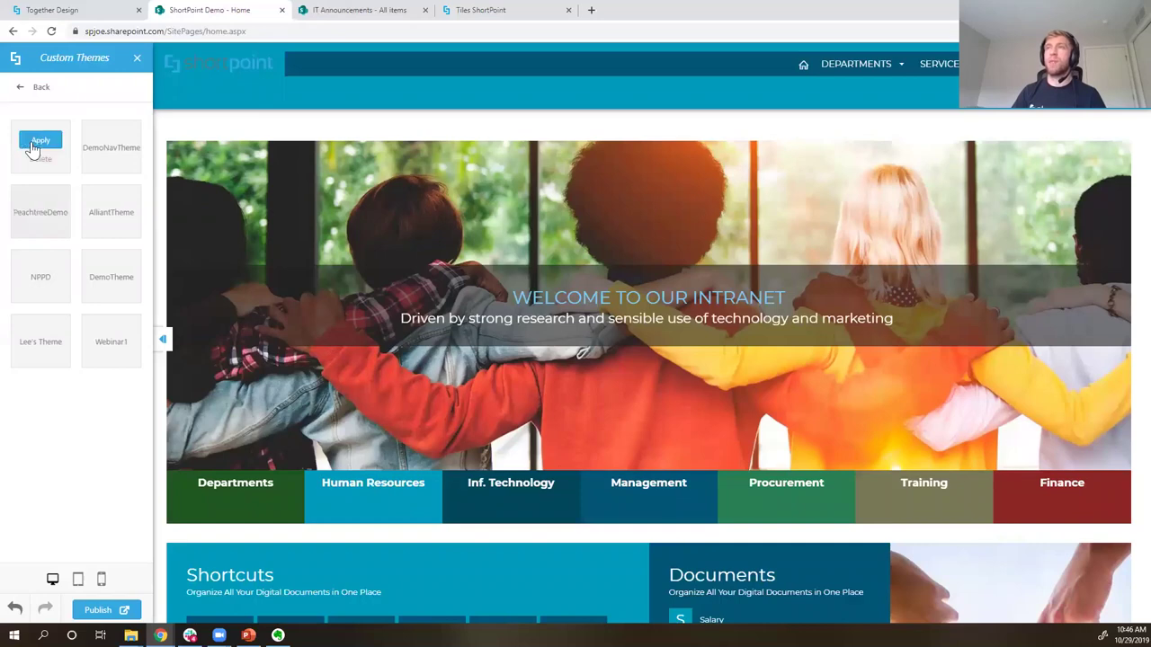
click(21, 89)
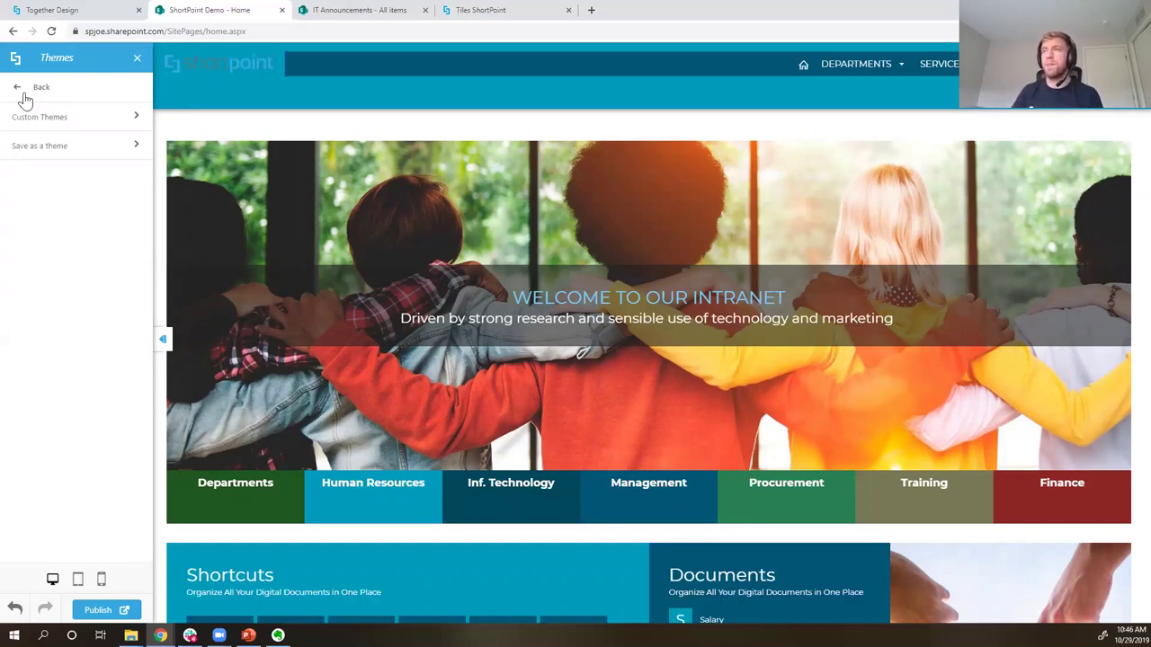
click(25, 97)
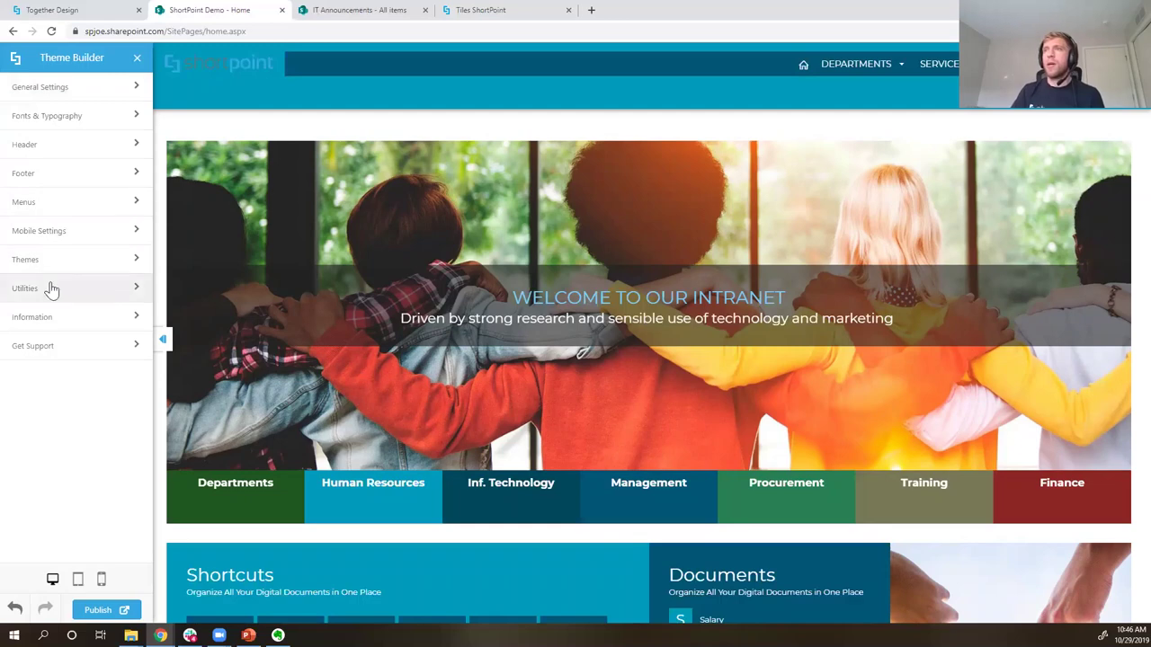
- Copy the current branding settings from the Import / Export utility, paste them into its import field, and return to Utilities without applying
click(51, 289)
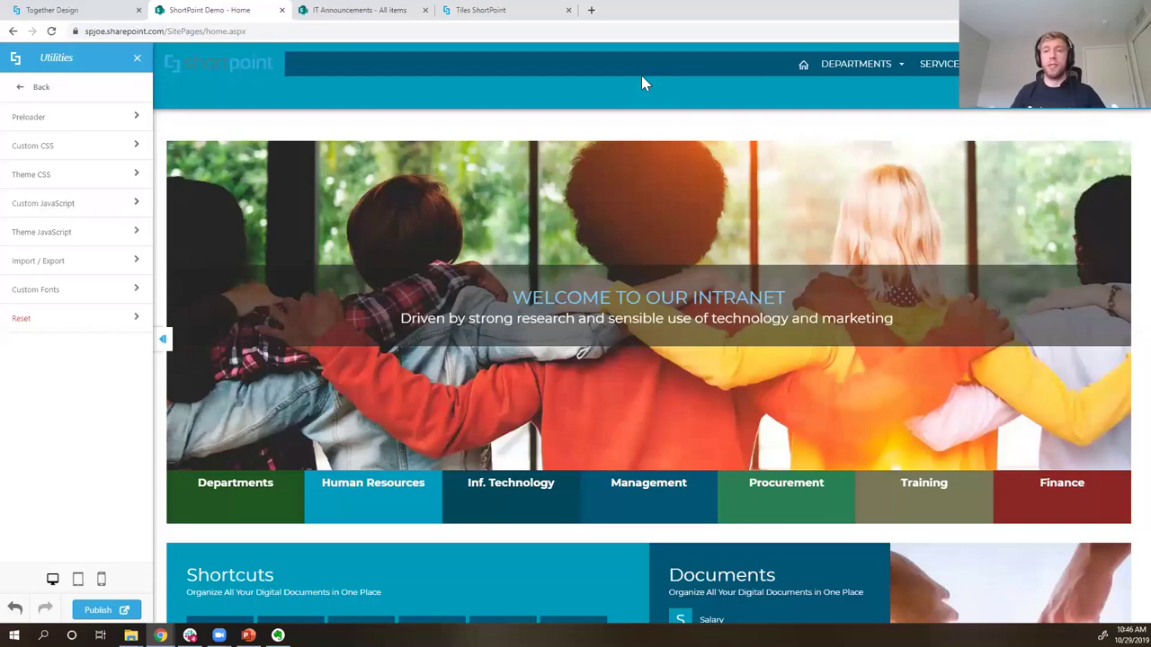
click(76, 263)
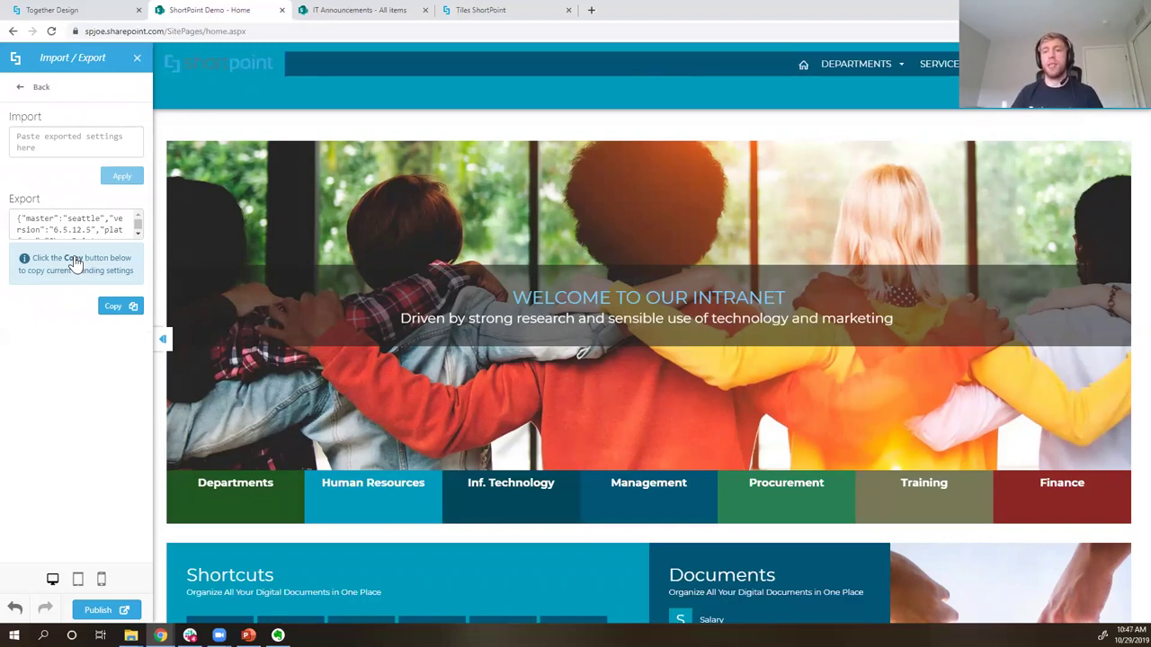
click(113, 308)
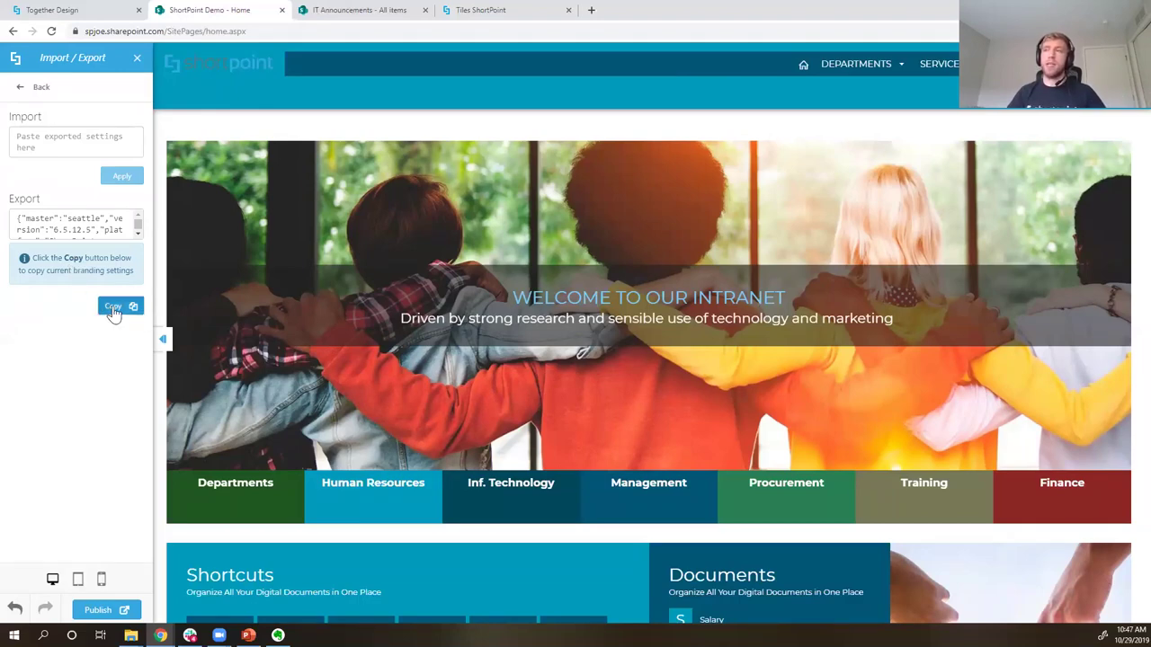
click(43, 142)
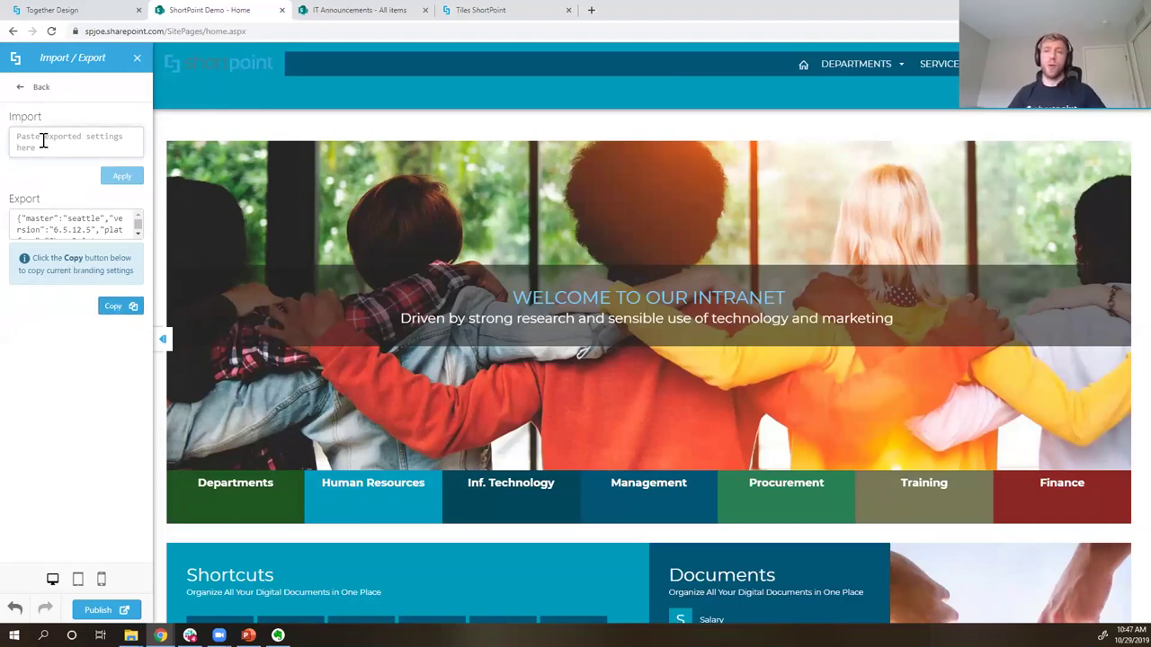
right_click(43, 142)
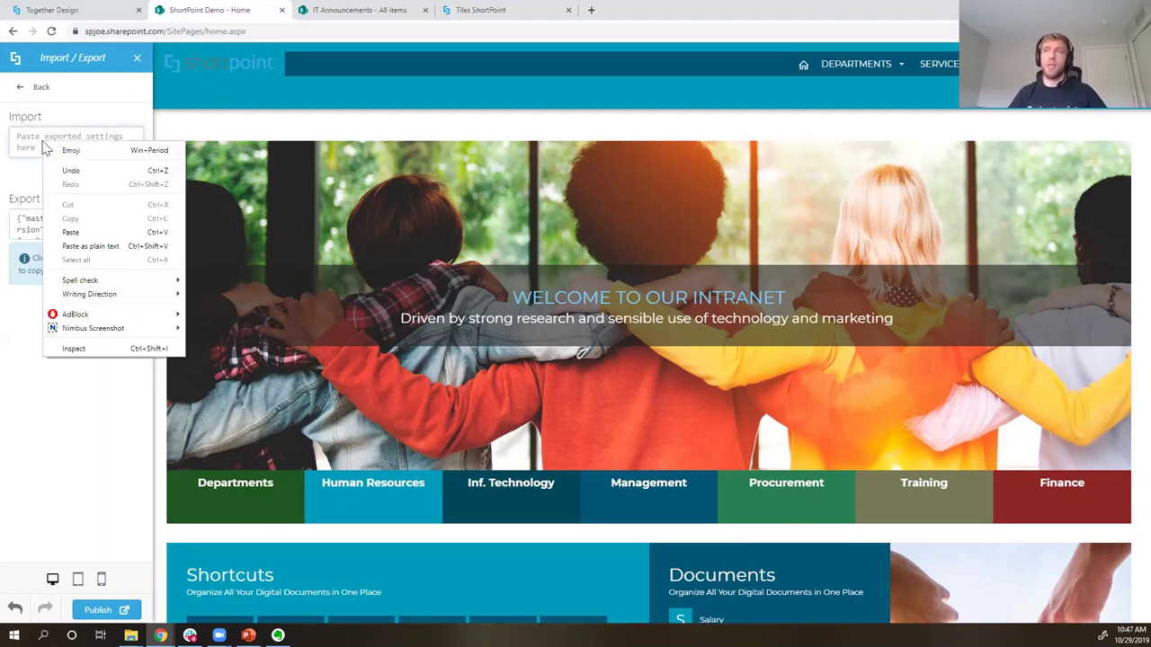
click(70, 233)
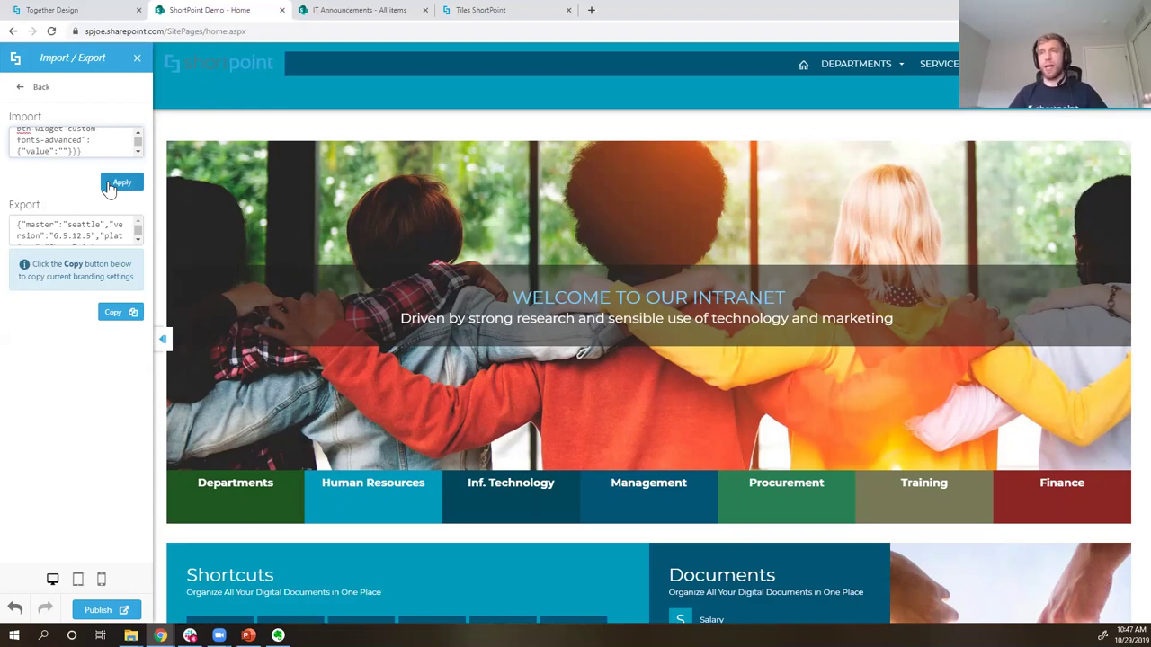
click(41, 89)
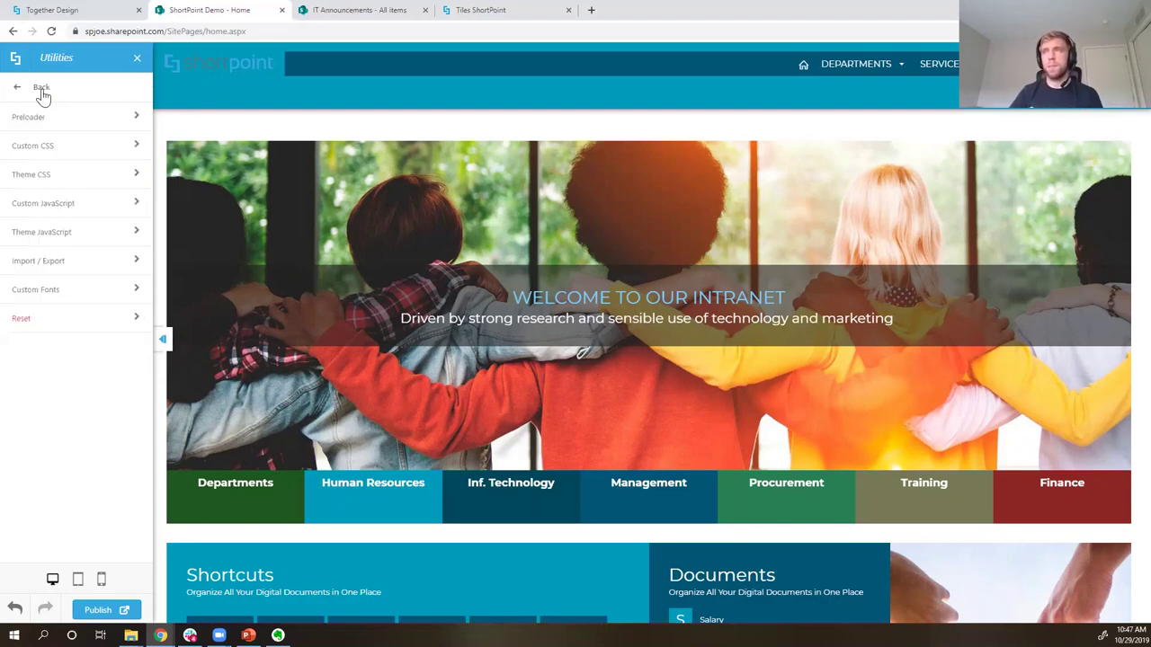
- Look over the available custom font sources in Utilities and return to the main Theme Builder settings
click(81, 290)
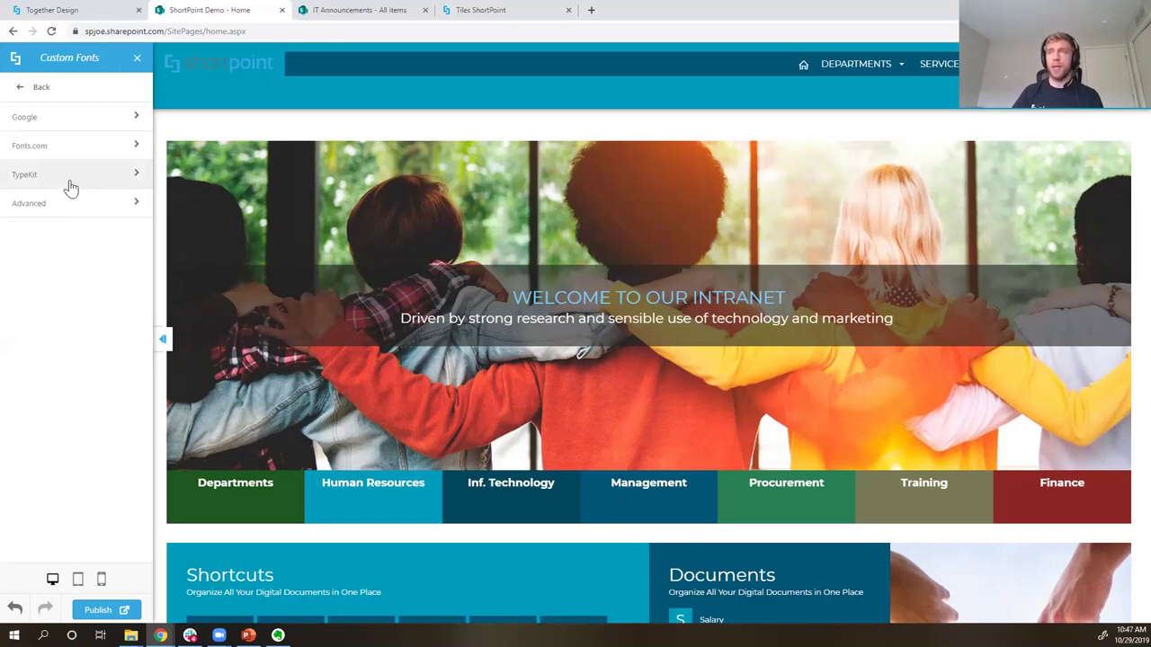
click(23, 94)
click(24, 94)
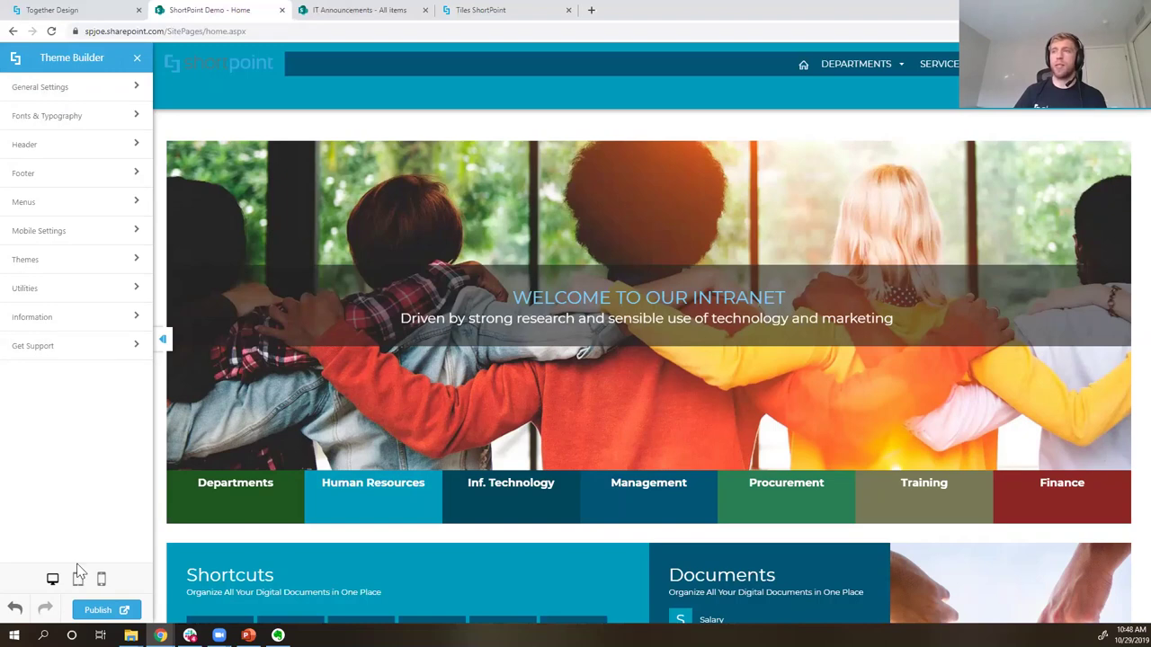
- Publish the theme customizations and look over the home page down to the Shortcuts and Documents sections
click(124, 615)
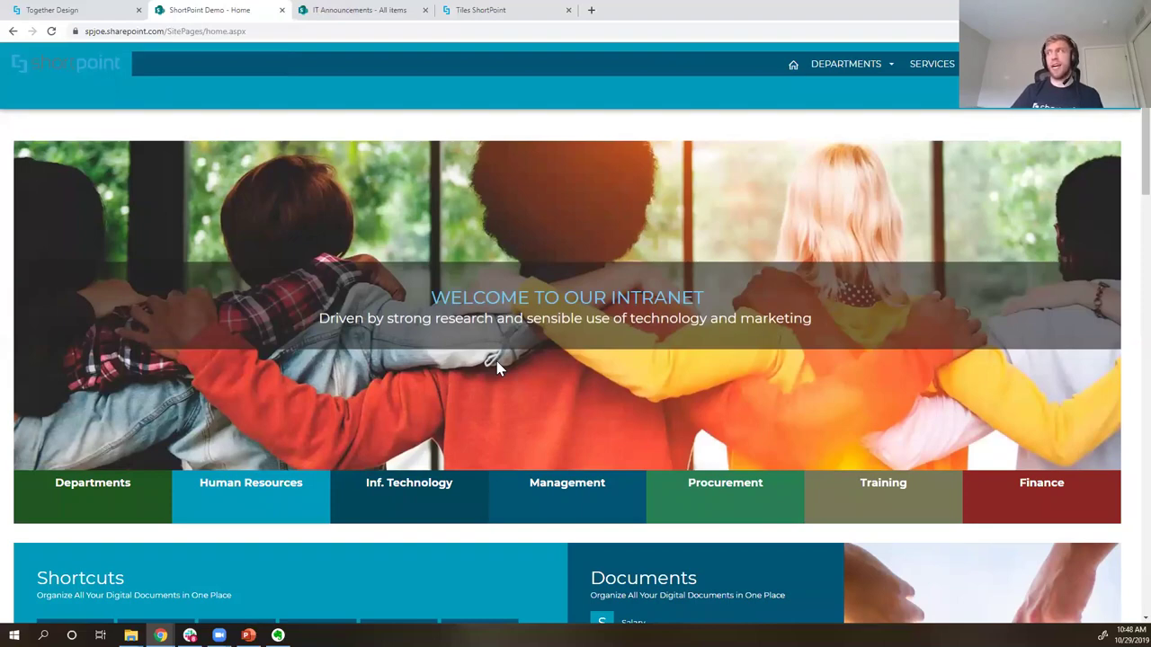
scroll(496, 368, down, 3)
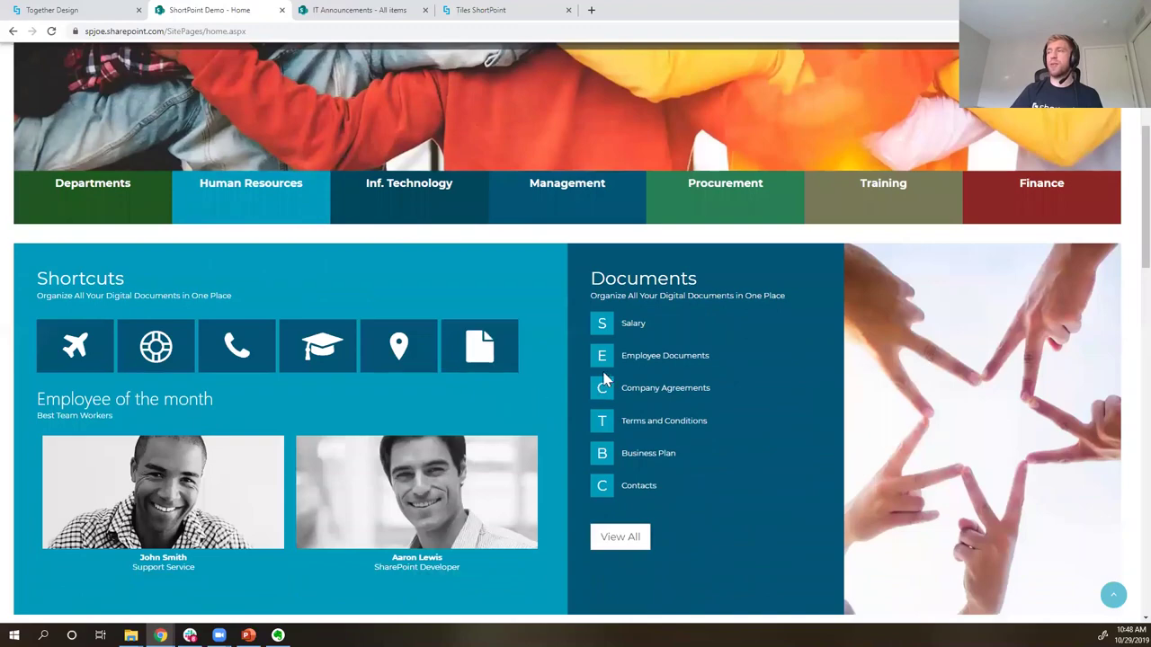
scroll(576, 381, up, 3)
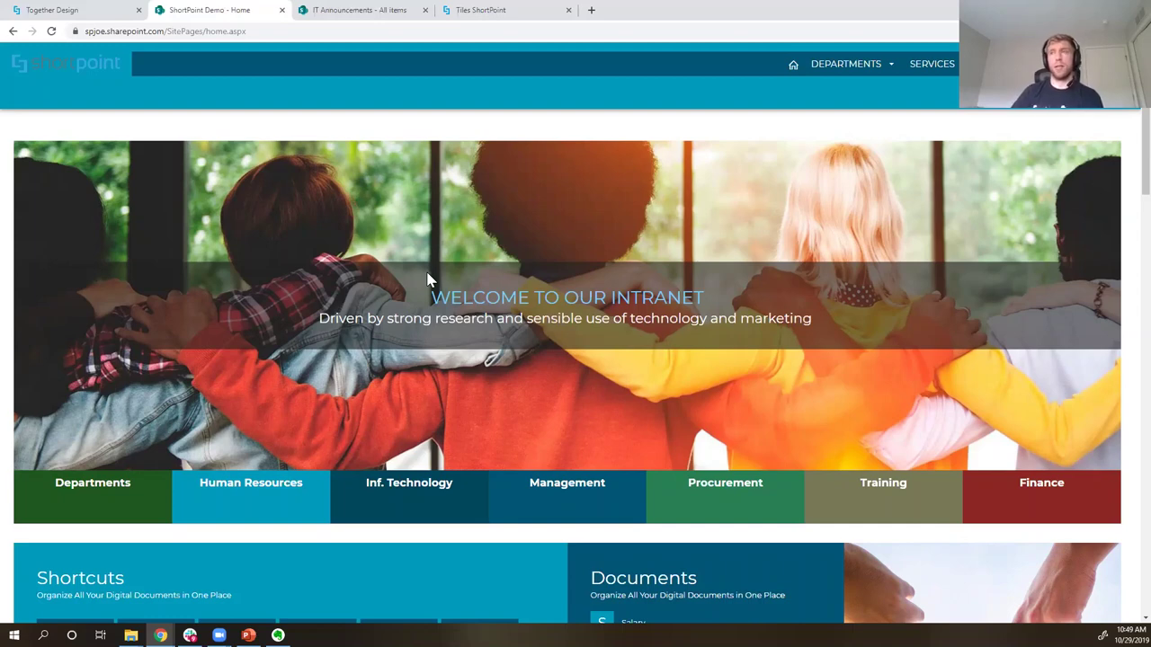
- Reload the SharePoint home page with ?spcopy=1 appended to its URL
click(272, 30)
click(280, 29)
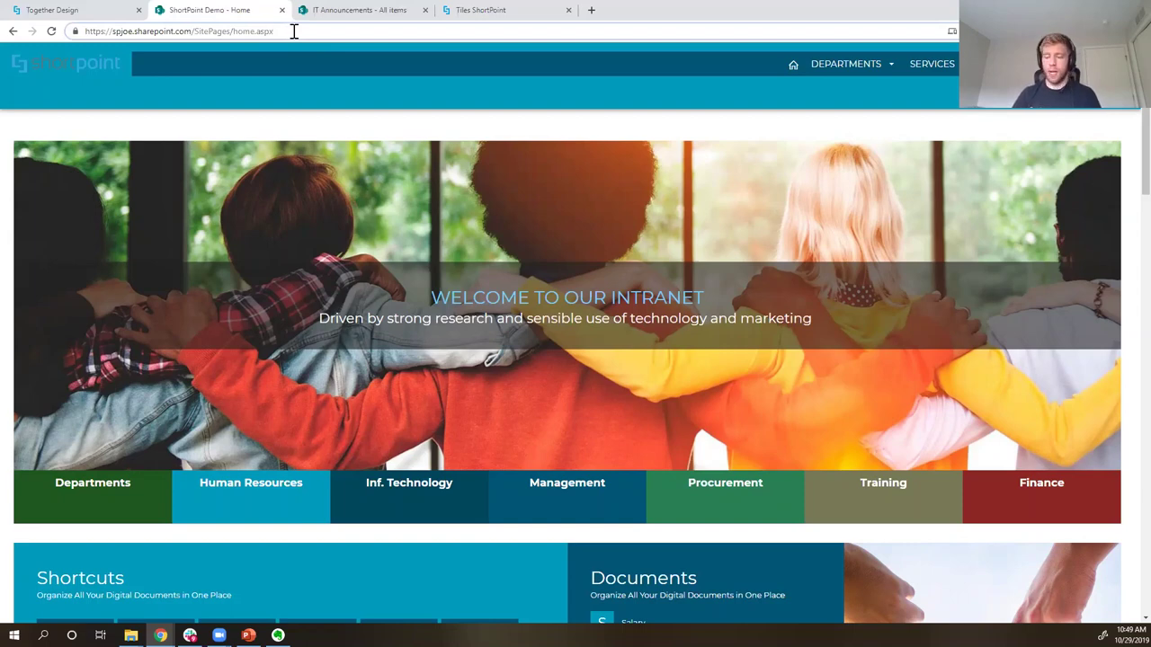
text(?)
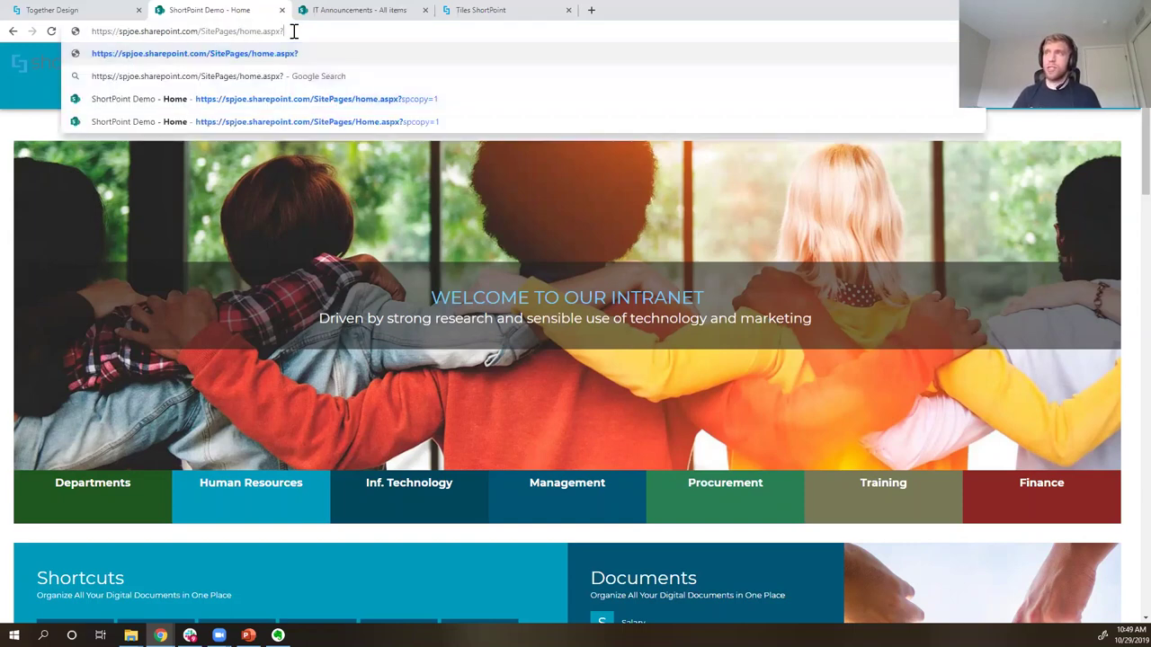
text(spcop)
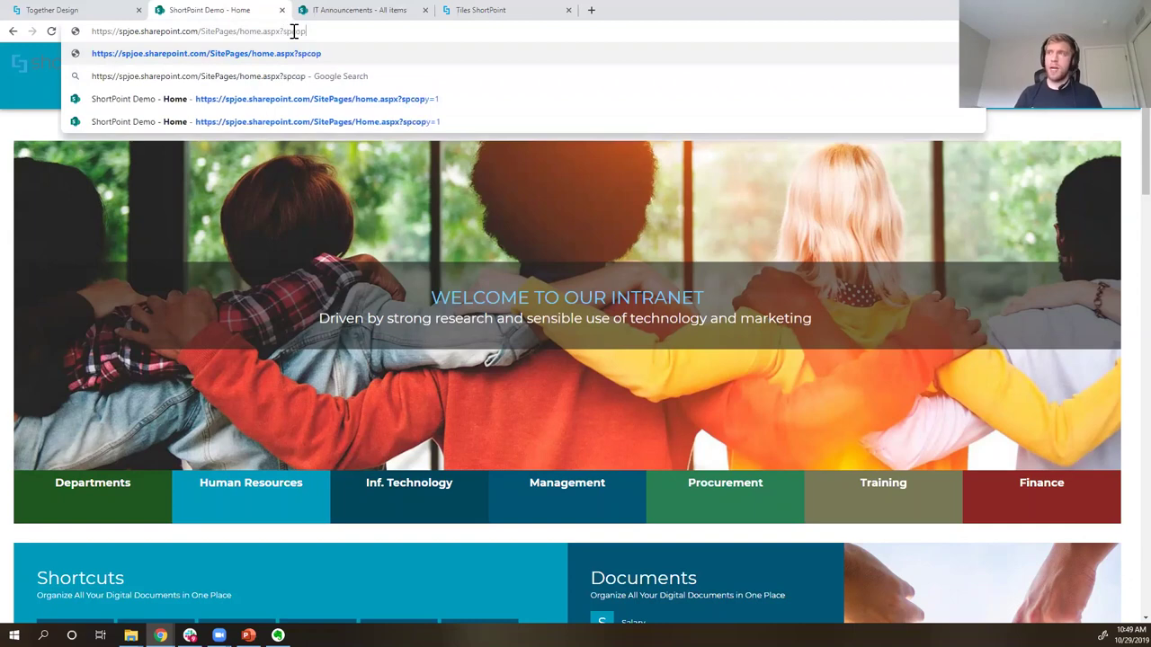
text(y=1)
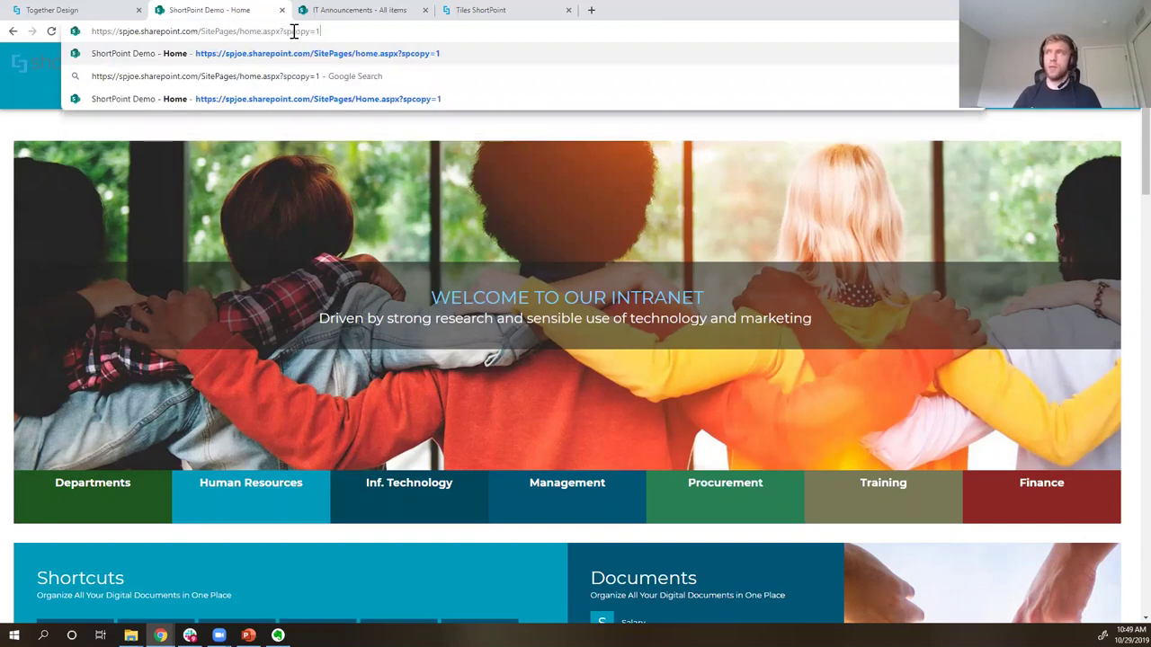
key(Return)
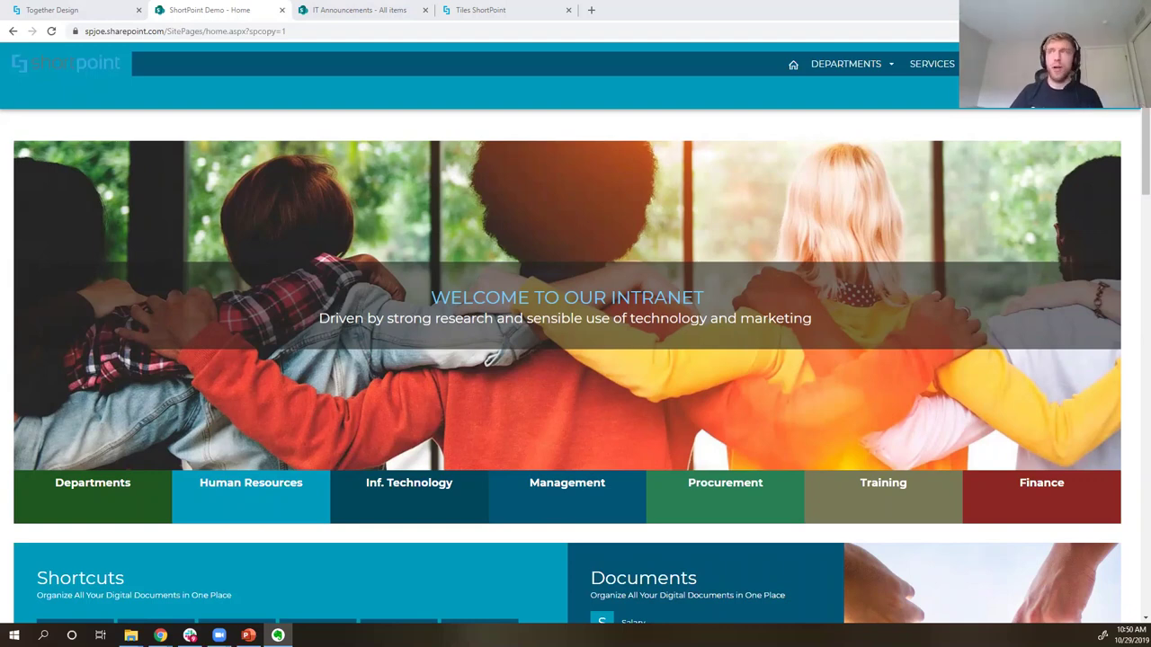
- Open shortpoint.com in a new browser tab and go through its support page to the Knowledge Base
click(590, 11)
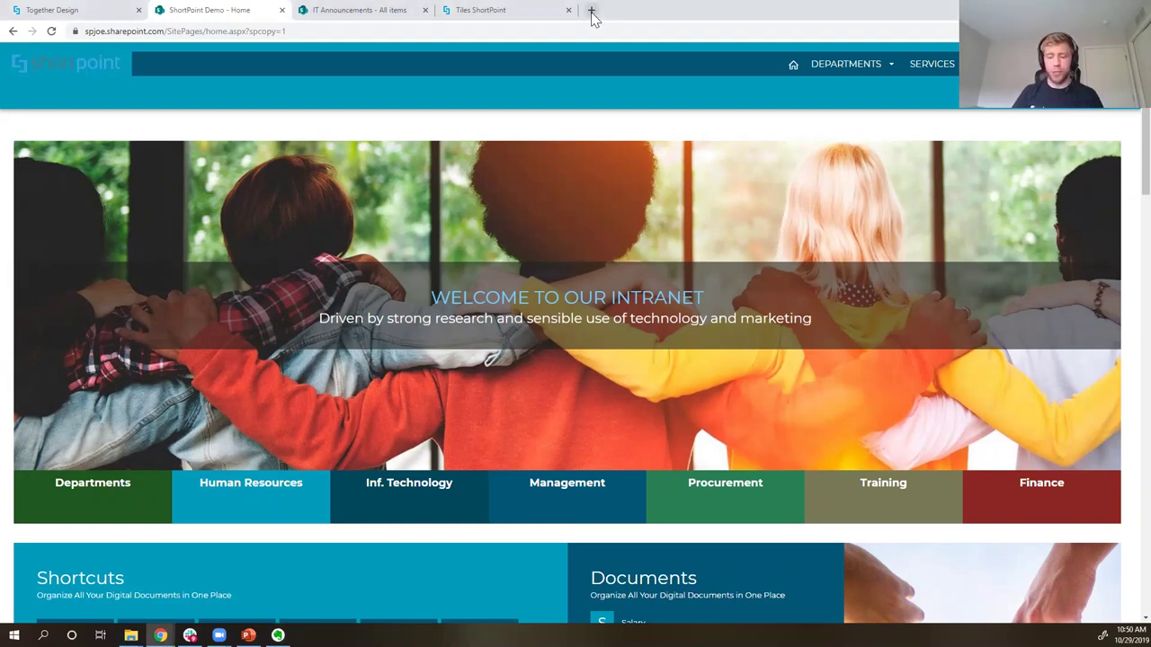
text(shortpoint.c)
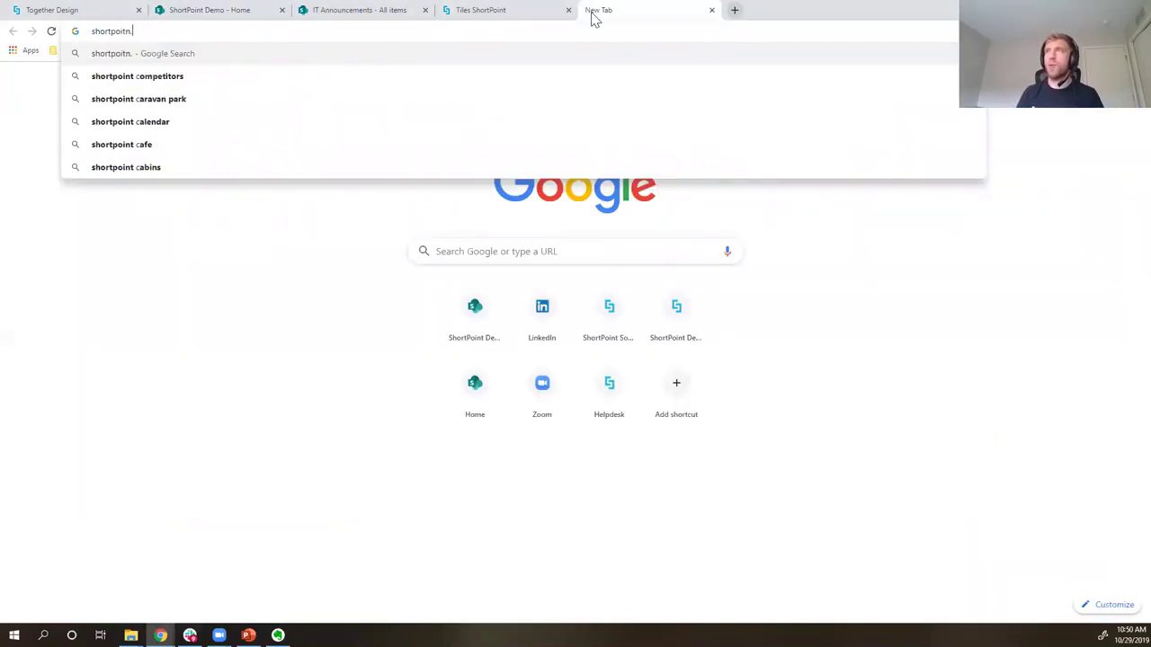
key(Return)
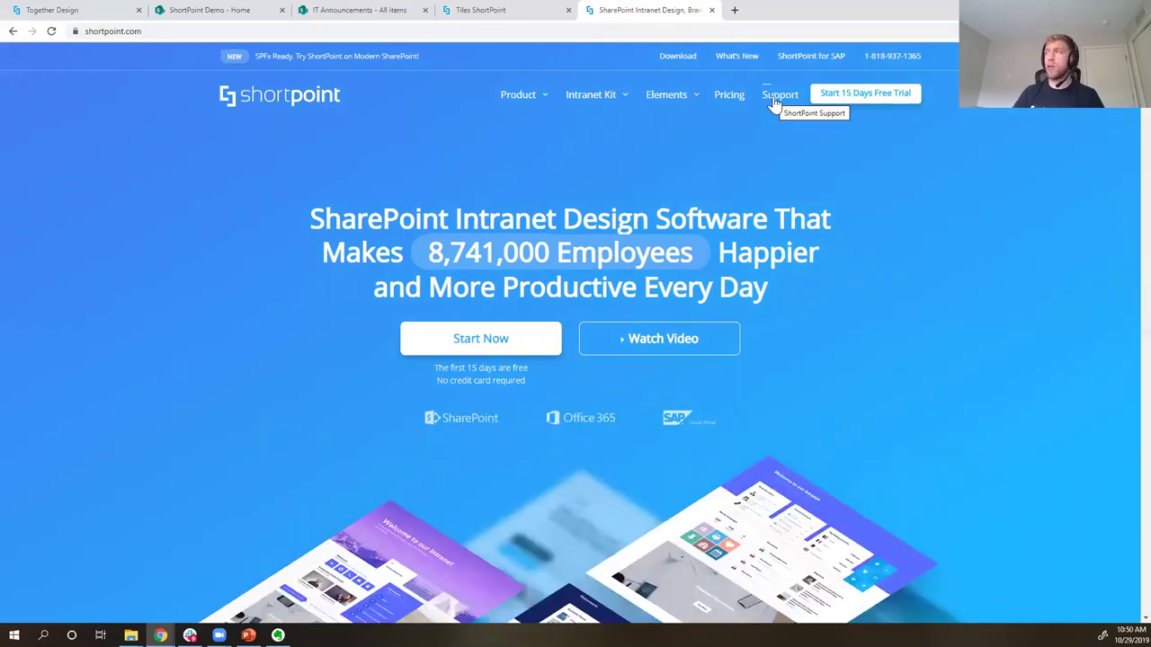
click(774, 97)
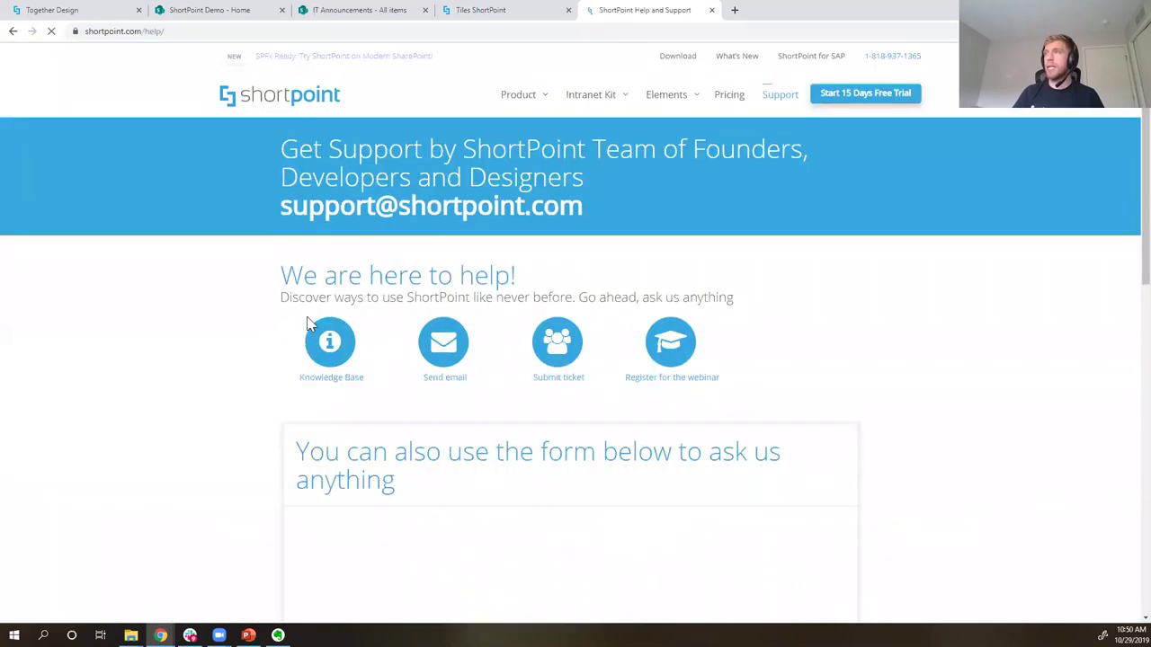
click(330, 358)
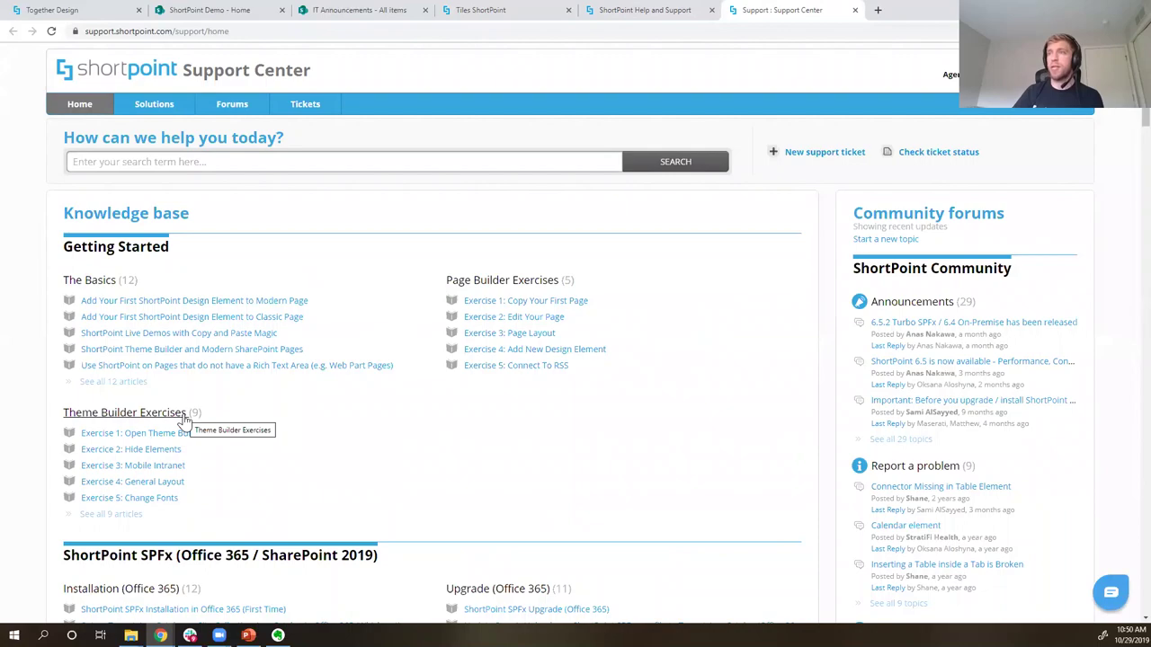
- Examine the Knowledge Base articles, especially the ShortPoint Theme Builder and Page Builder sections
scroll(278, 390, down, 5)
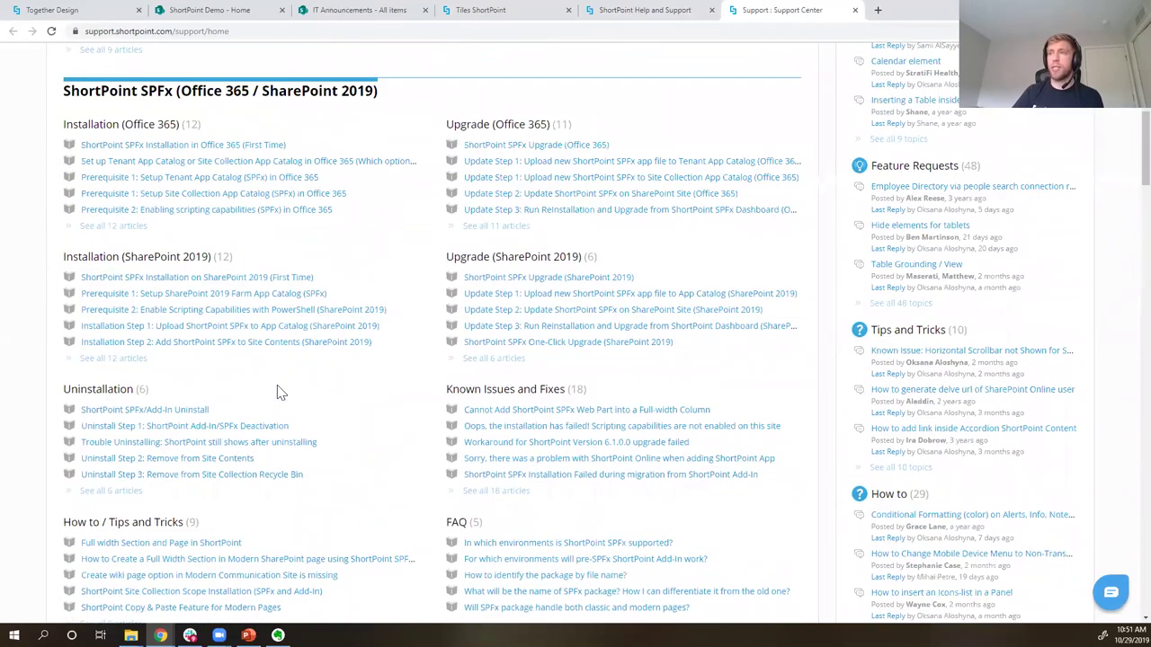
scroll(278, 392, down, 10)
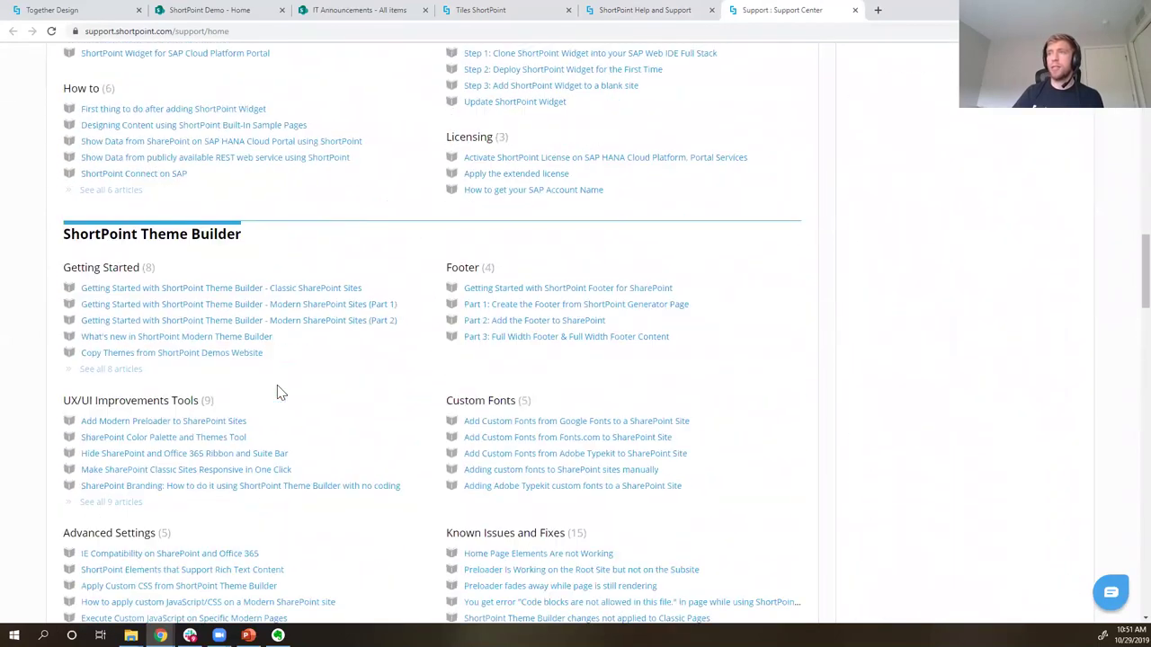
scroll(277, 392, down, 1)
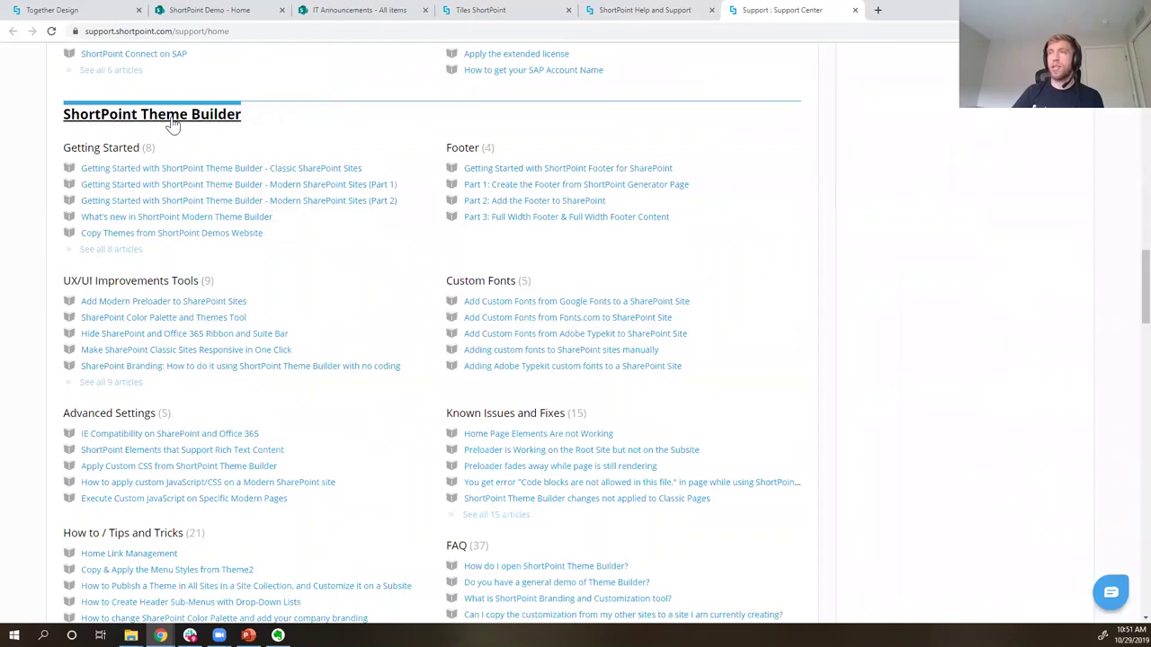
scroll(314, 215, down, 1)
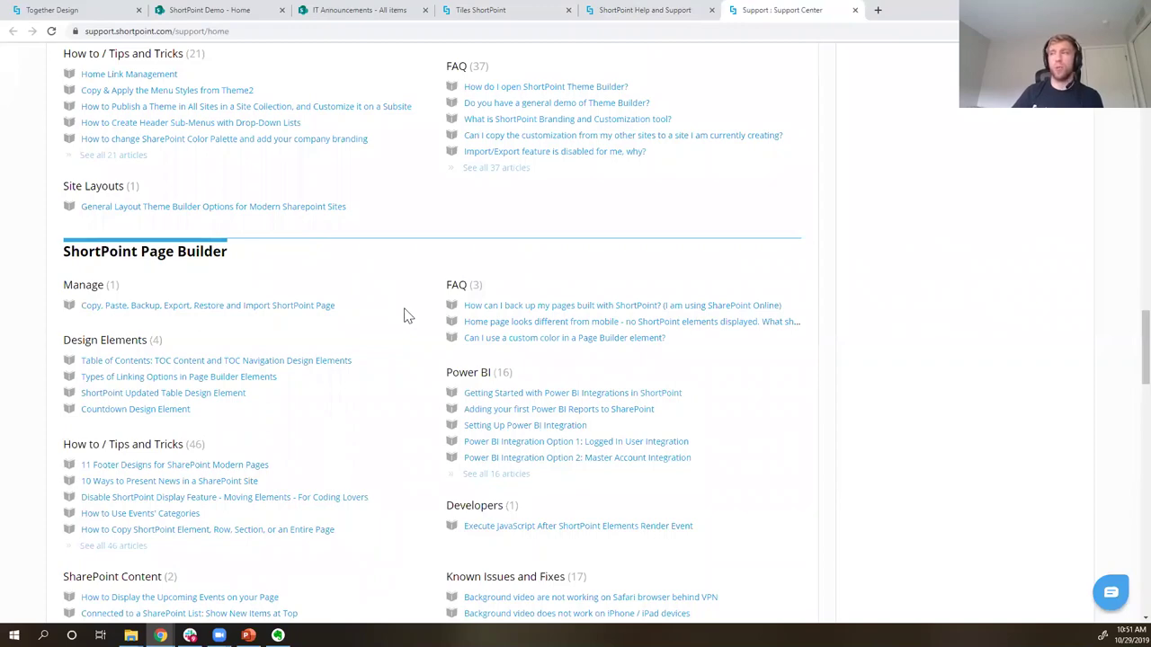
scroll(405, 315, up, 15)
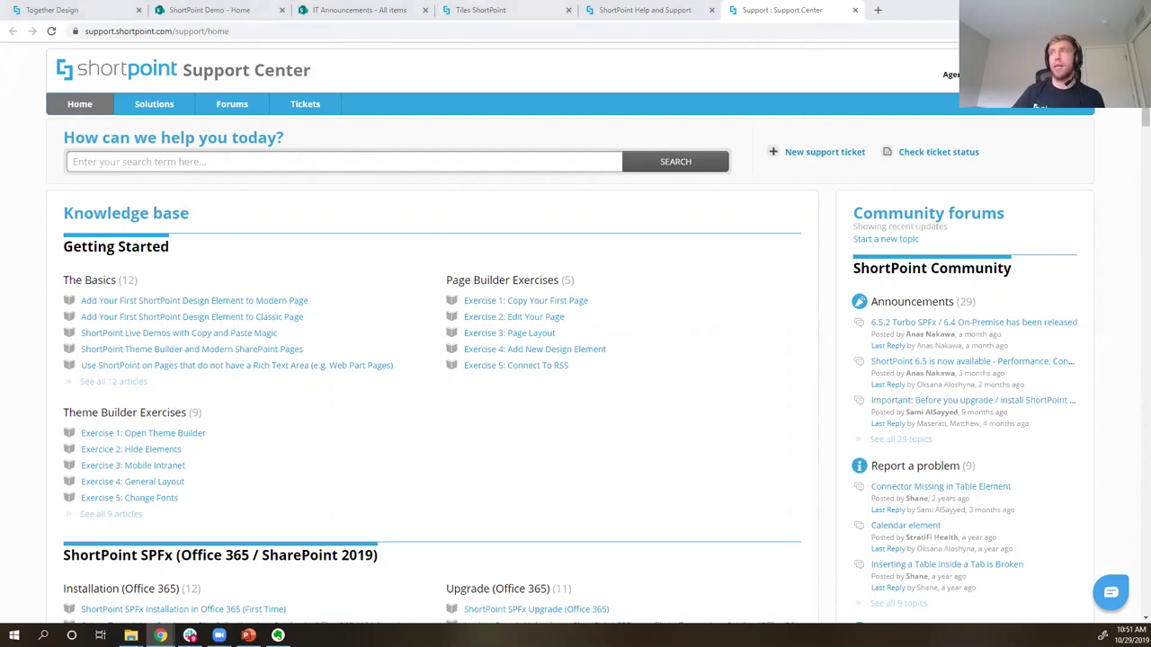
- Compare the ShortPoint yearly license prices for one, two and three users on the website's pricing page
click(614, 12)
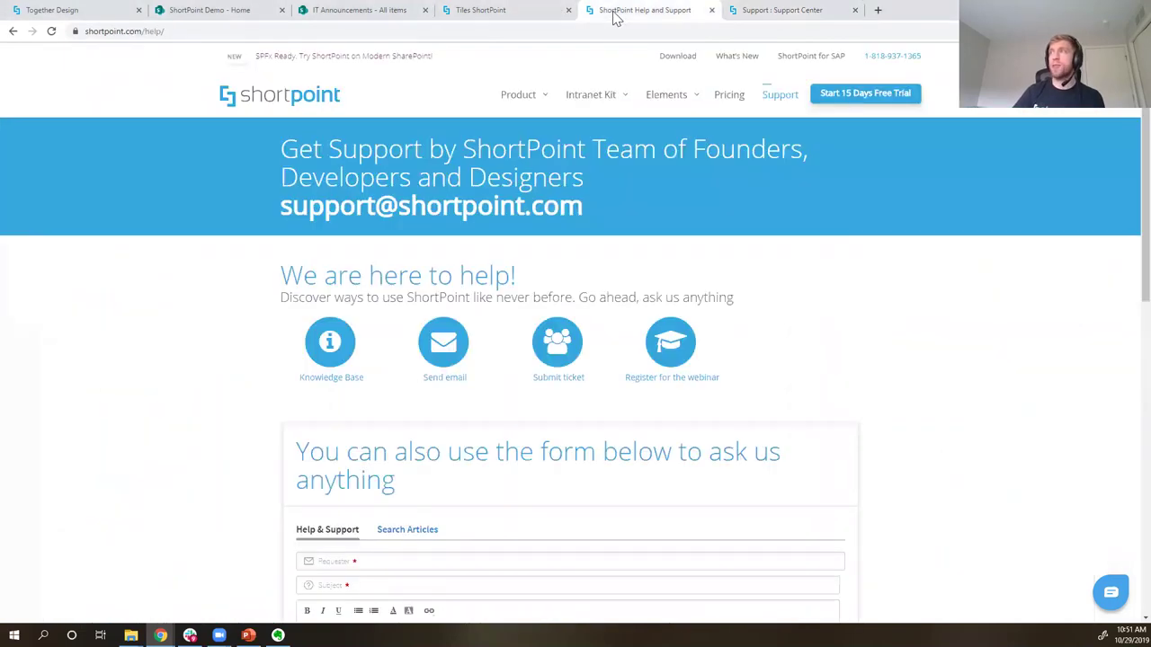
click(734, 104)
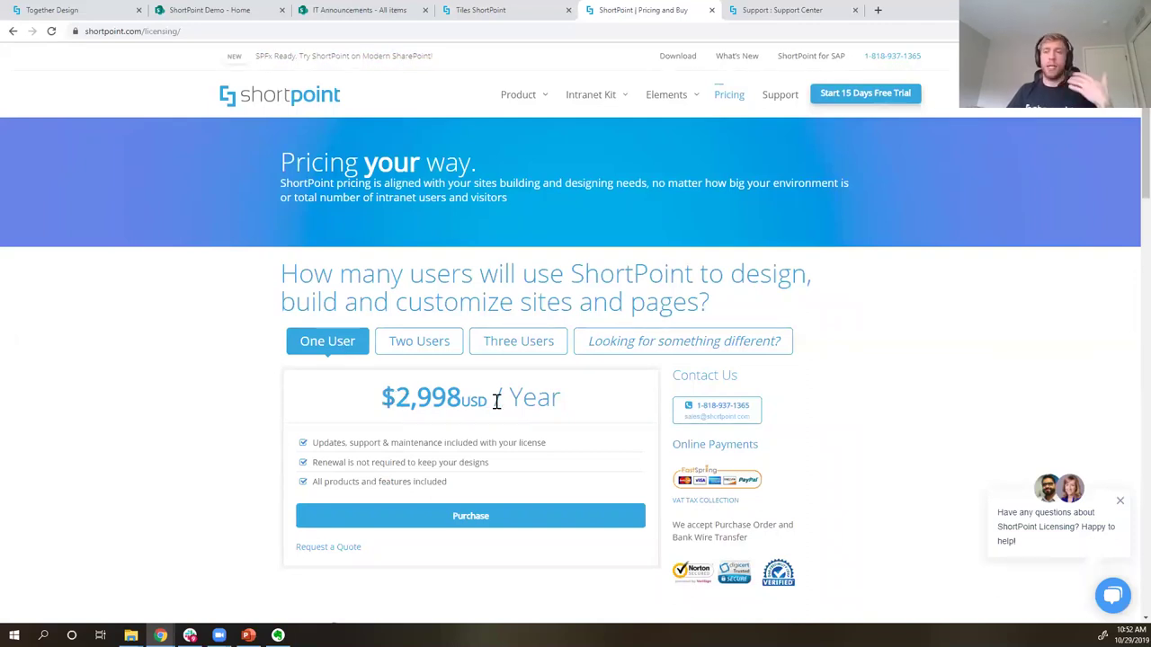
click(411, 355)
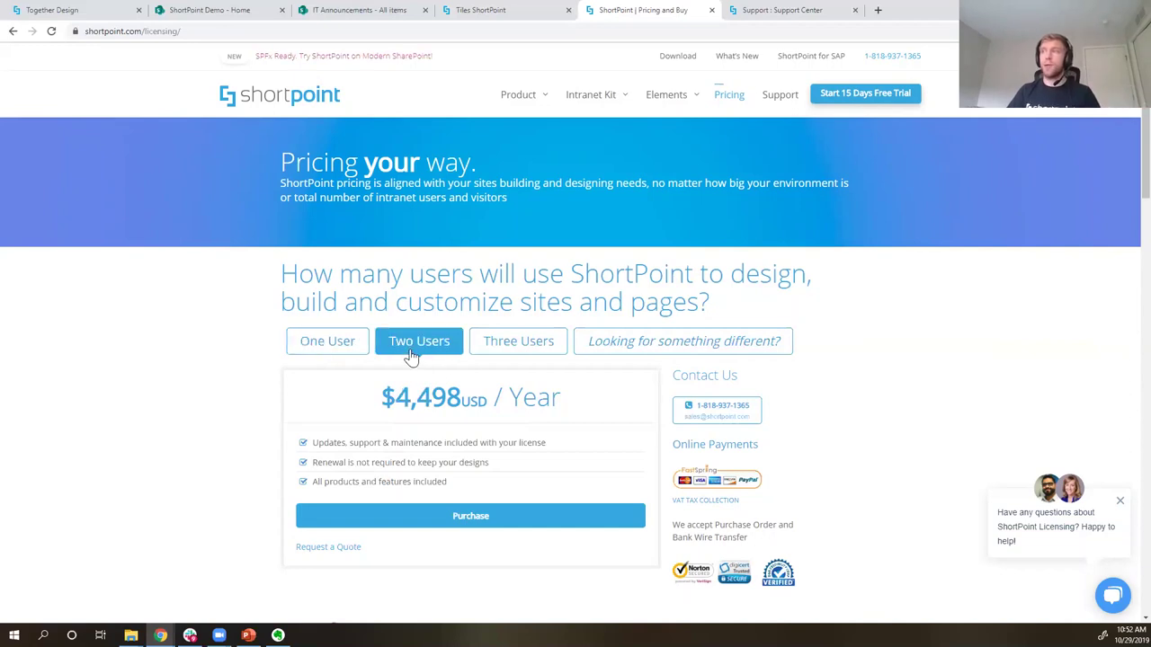
click(485, 349)
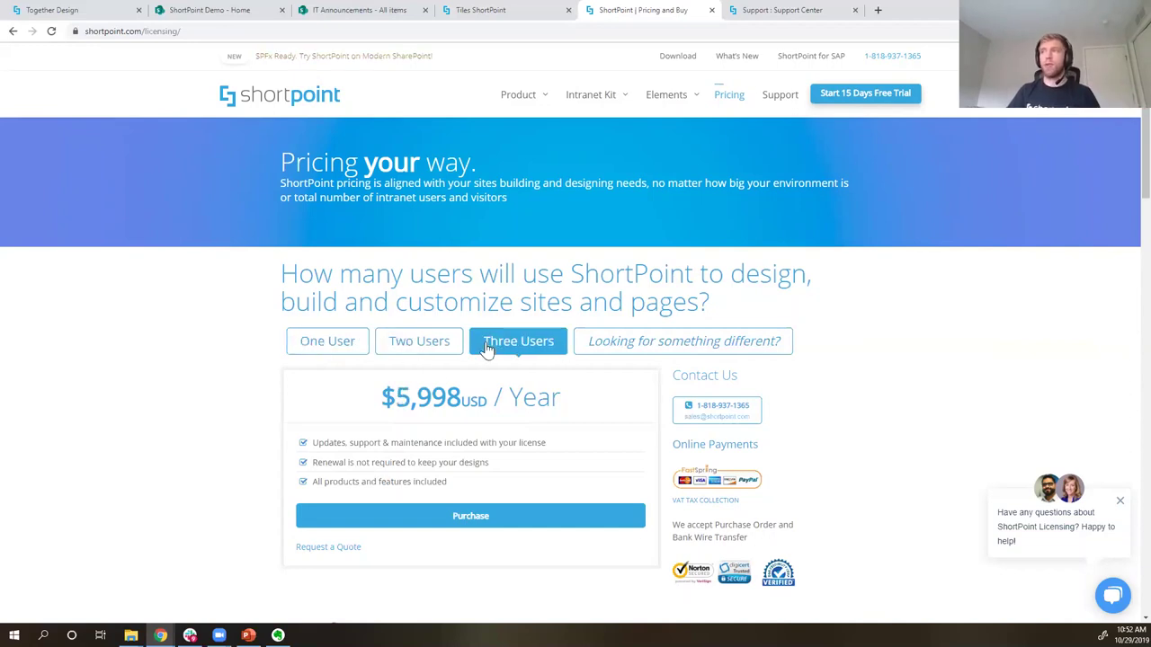
click(335, 349)
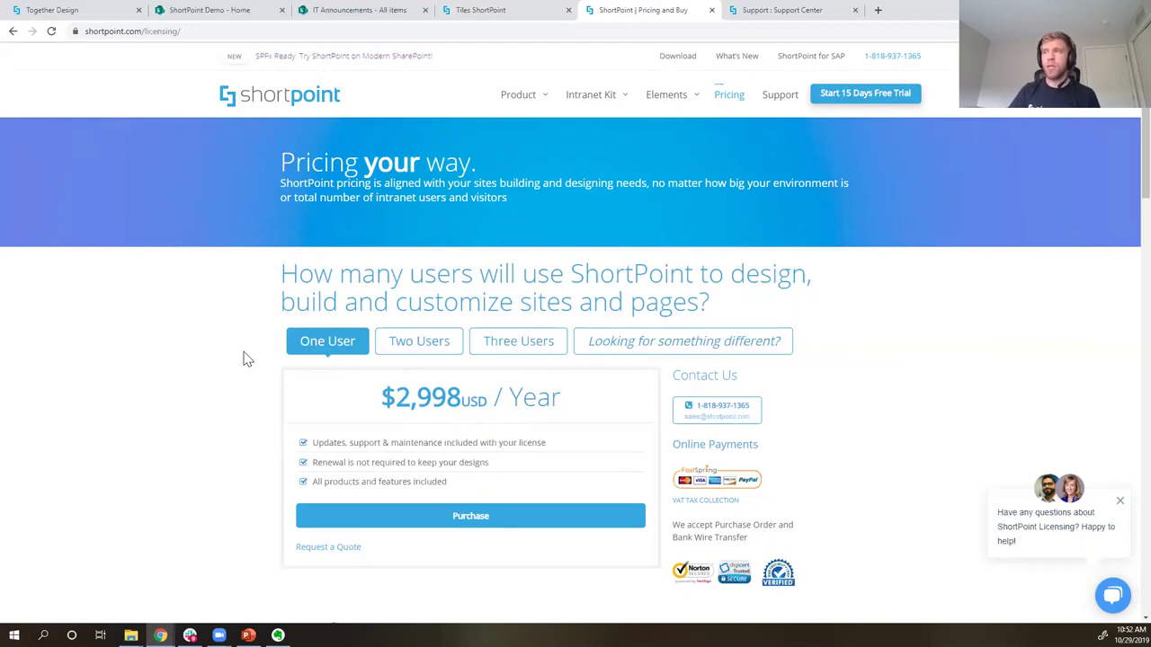
drag(488, 462, 323, 466)
click(319, 468)
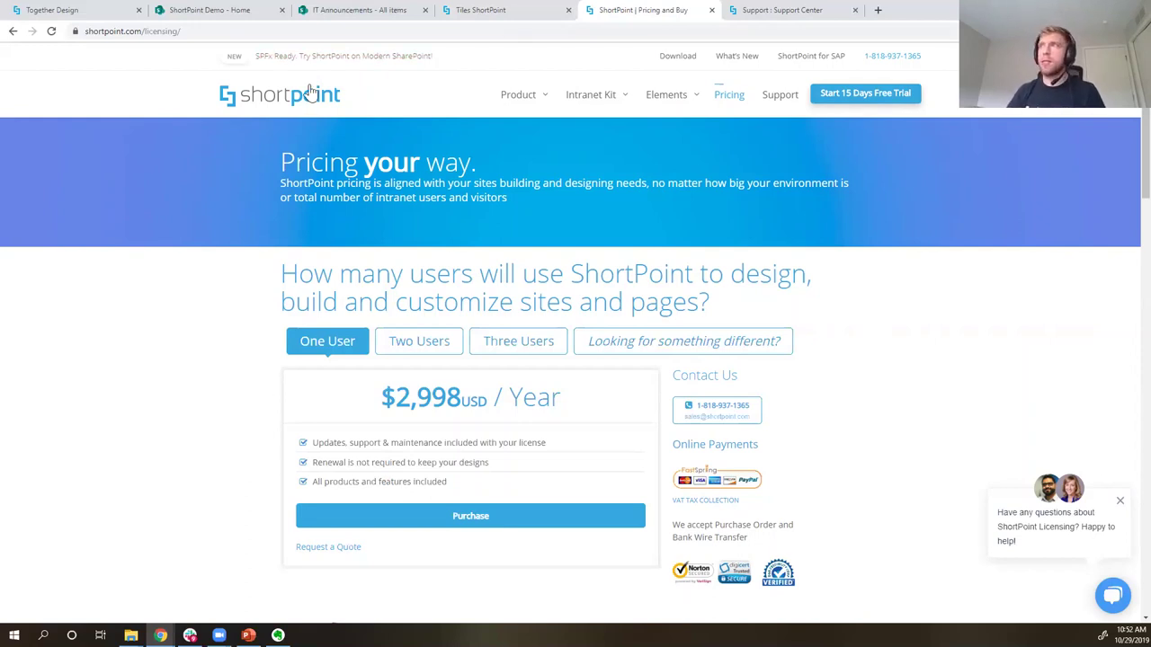
- Return to the SharePoint demo home page, and switch to the PowerPoint slide show to show the contact slide
click(214, 11)
key(F10)
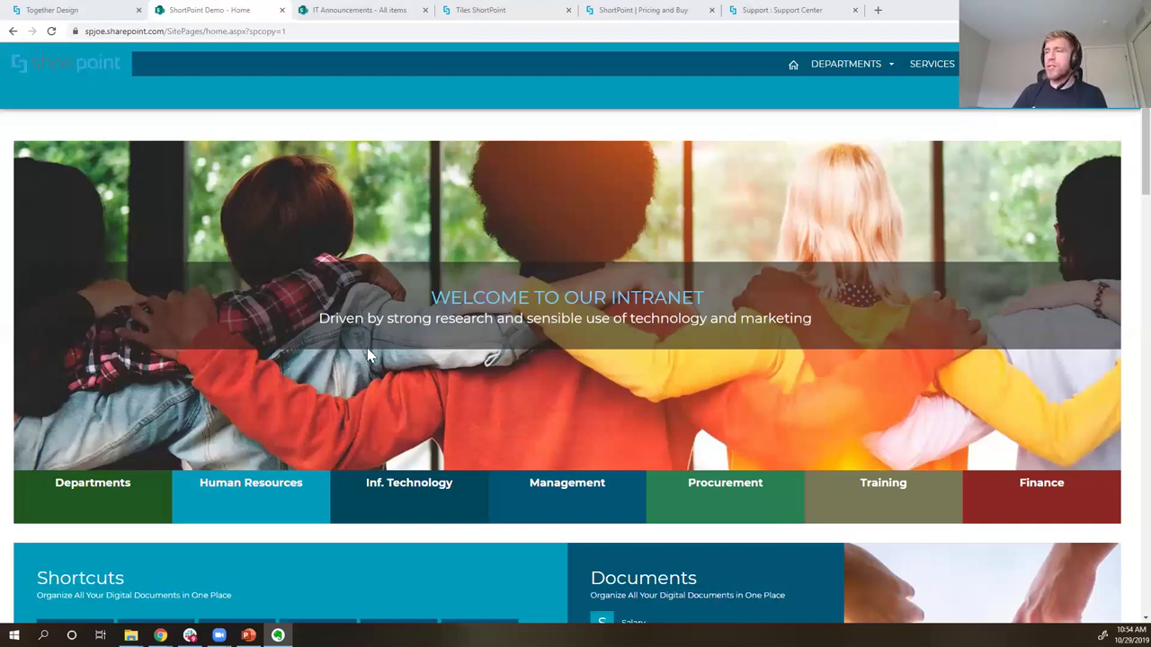
mouse_move(249, 635)
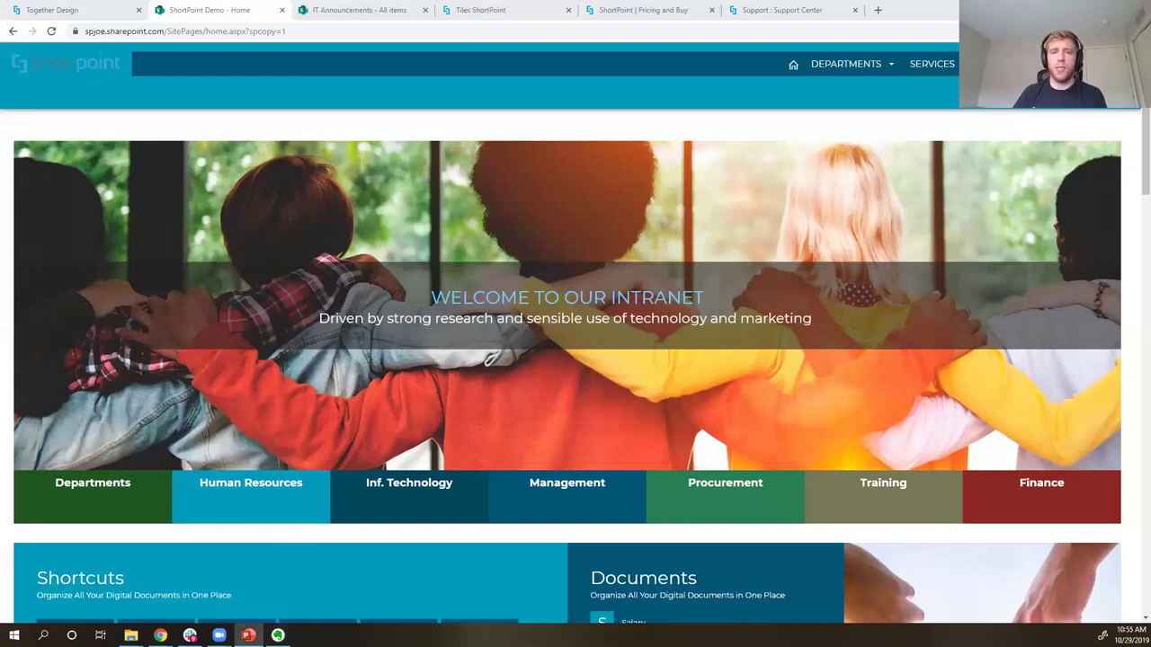
key(alt+Tab)
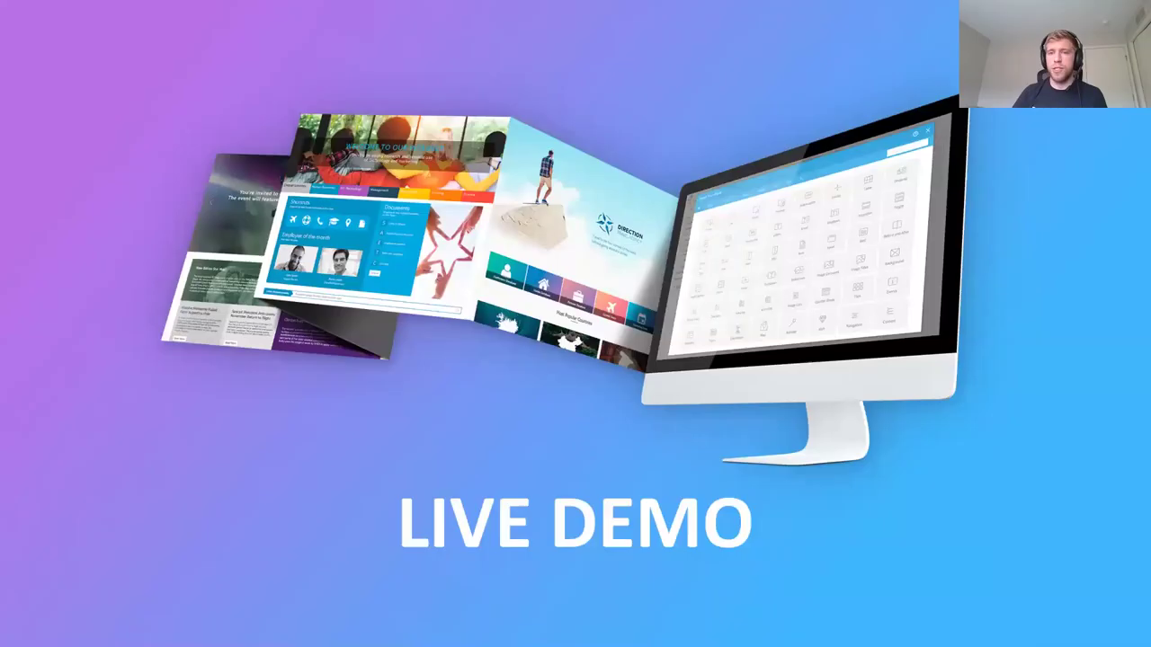
click(467, 478)
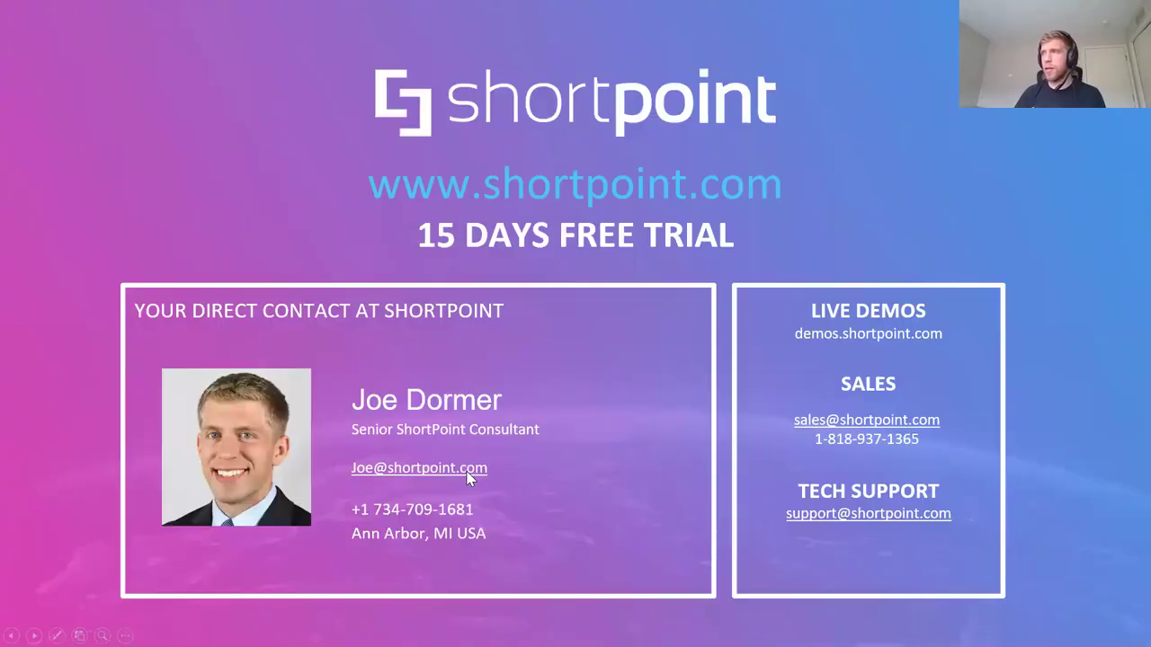